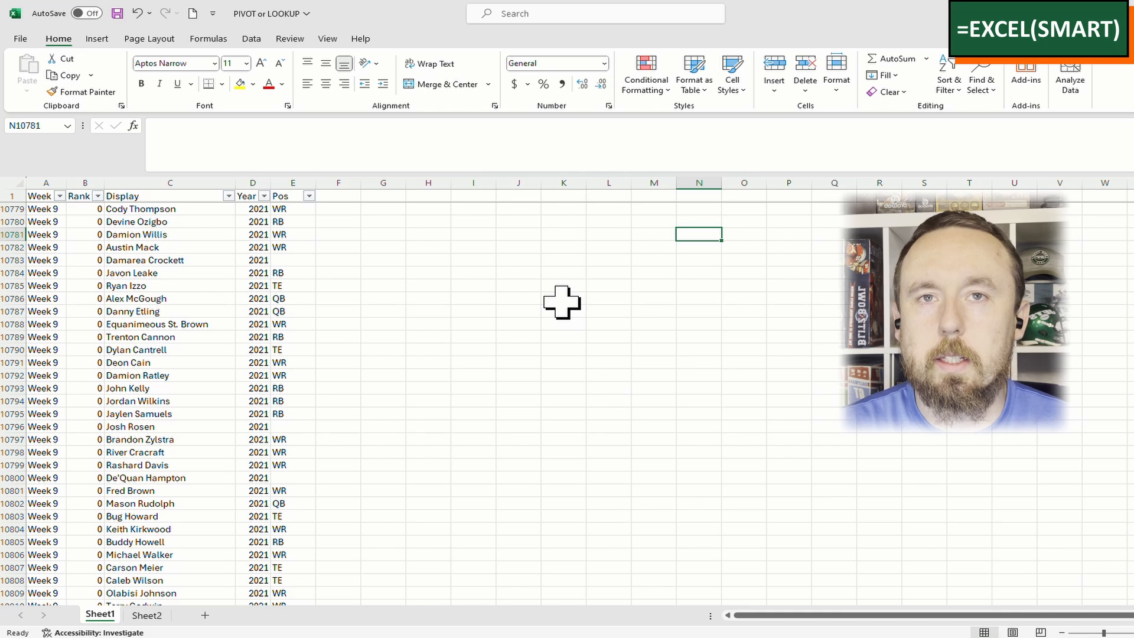
Review player names on the rankings list, such as Austin Mack, Jalen Hurts, Dak Prescott and Joe Burrow
left_click(562, 195)
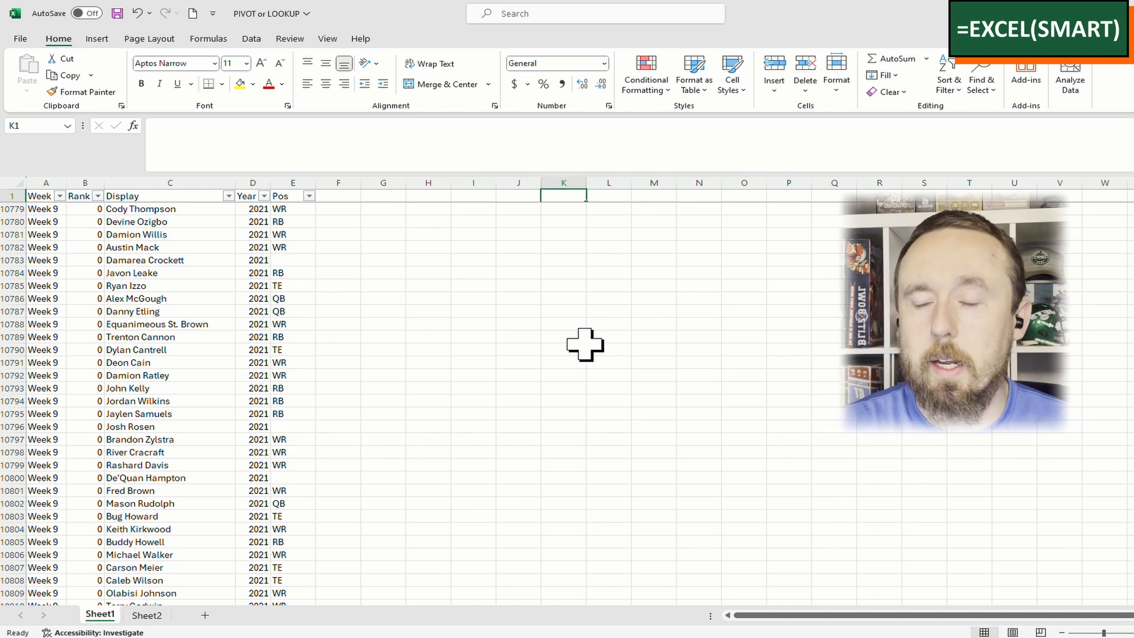
left_click(168, 247)
scroll(201, 380, "up", 8)
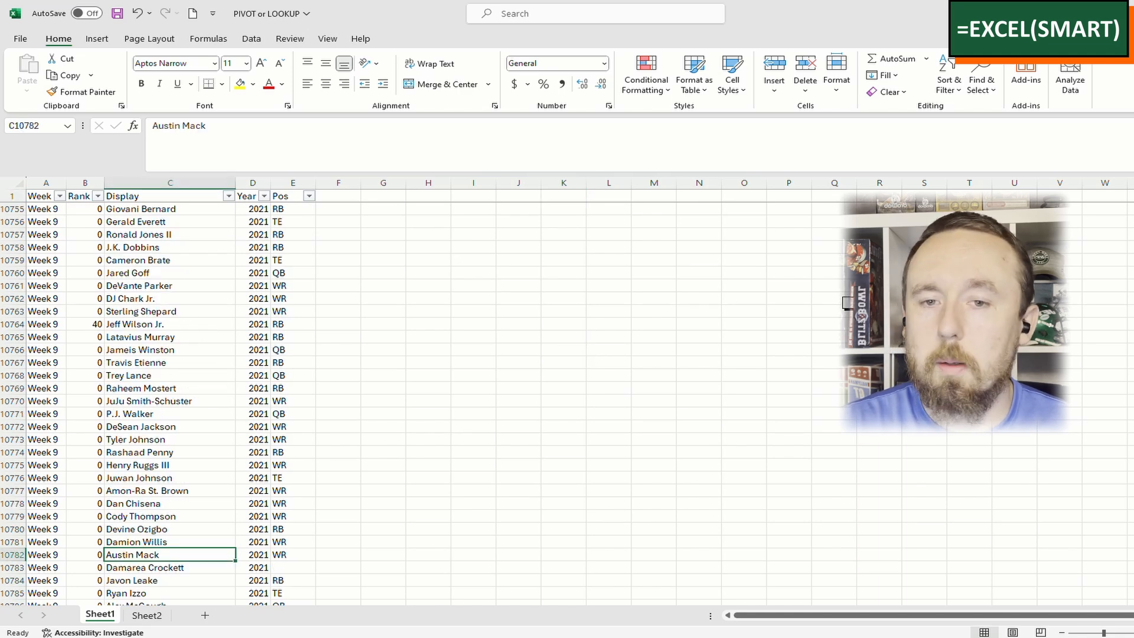
left_click_drag(1133, 478, 1133, 195)
left_click(223, 251)
left_click(200, 334)
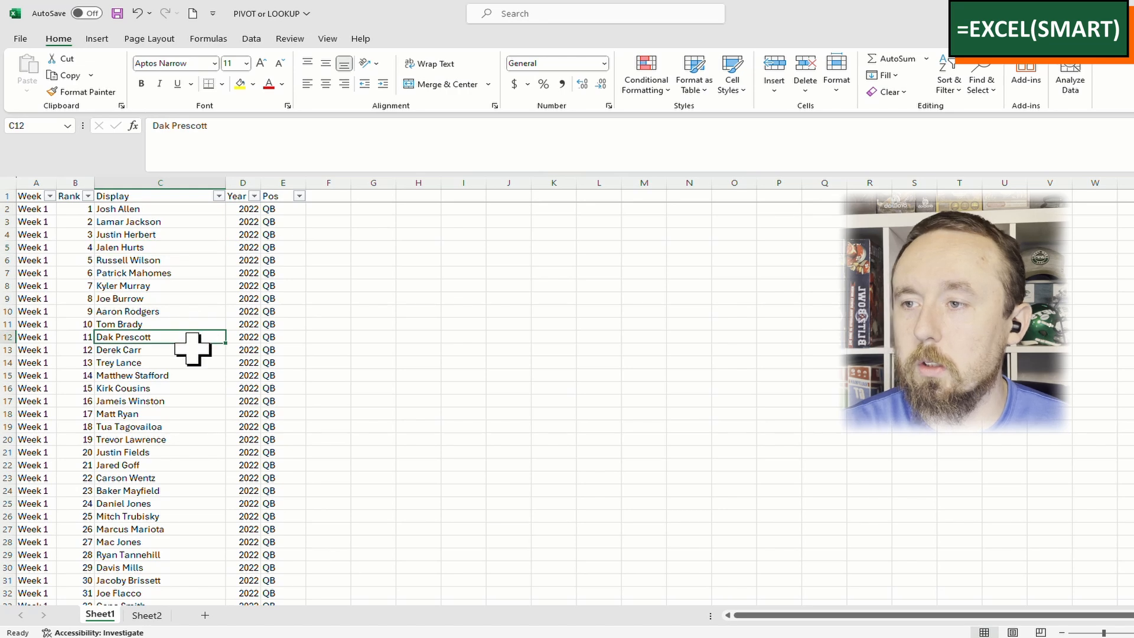
left_click(185, 374)
left_click(164, 298)
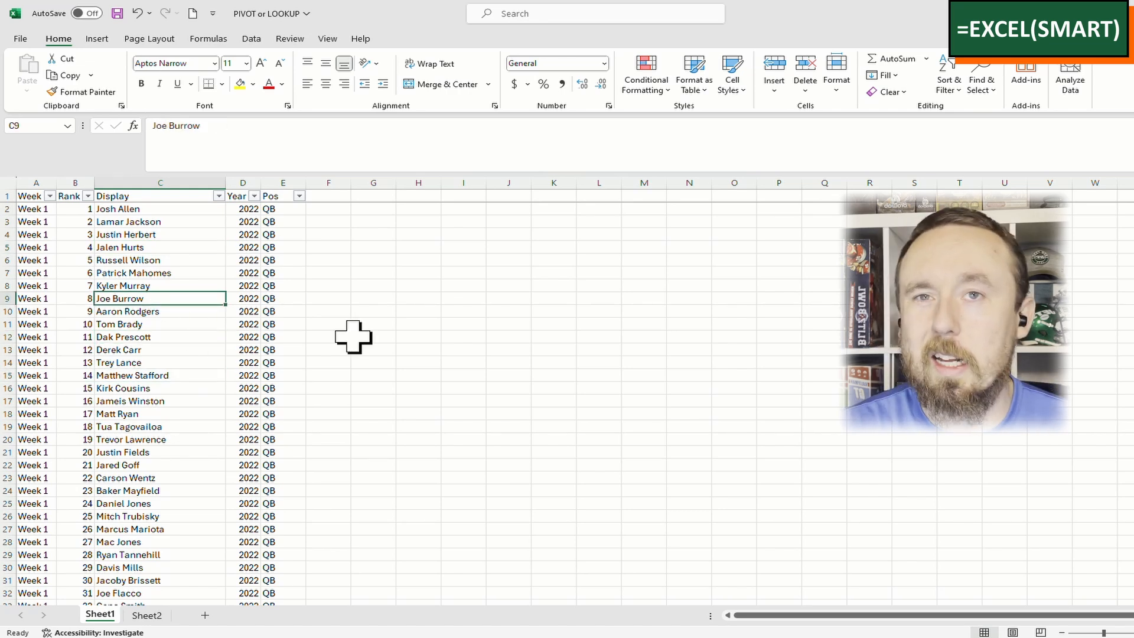
Glance at the scoring worksheet, then rename Sheet1 to 'Rankings Data'
left_click(146, 616)
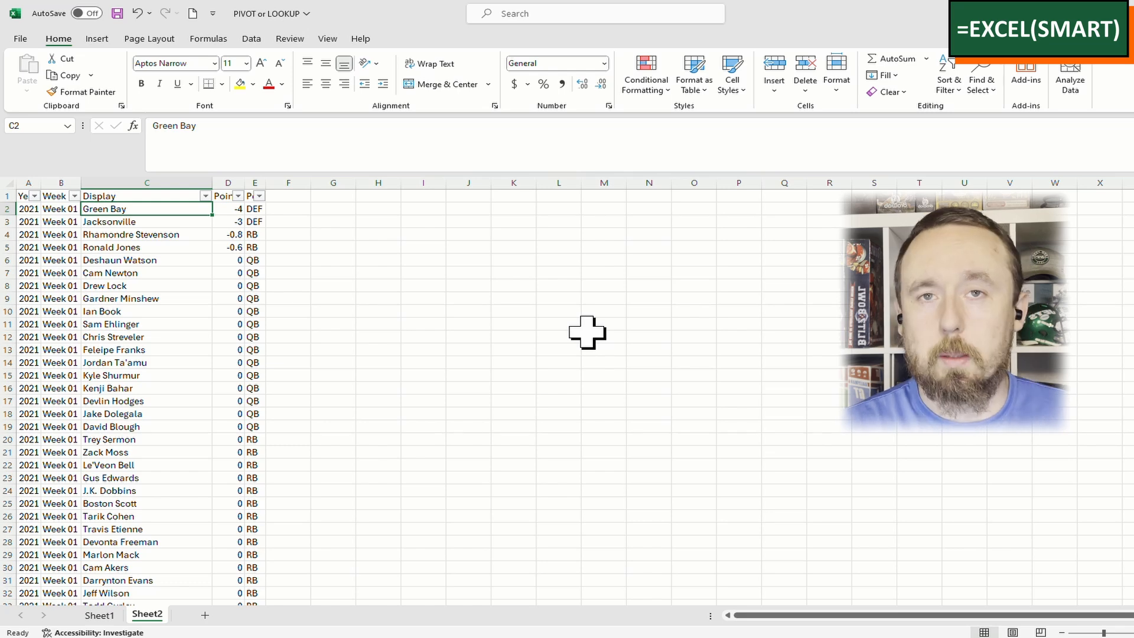
left_click(100, 615)
double_click(100, 616)
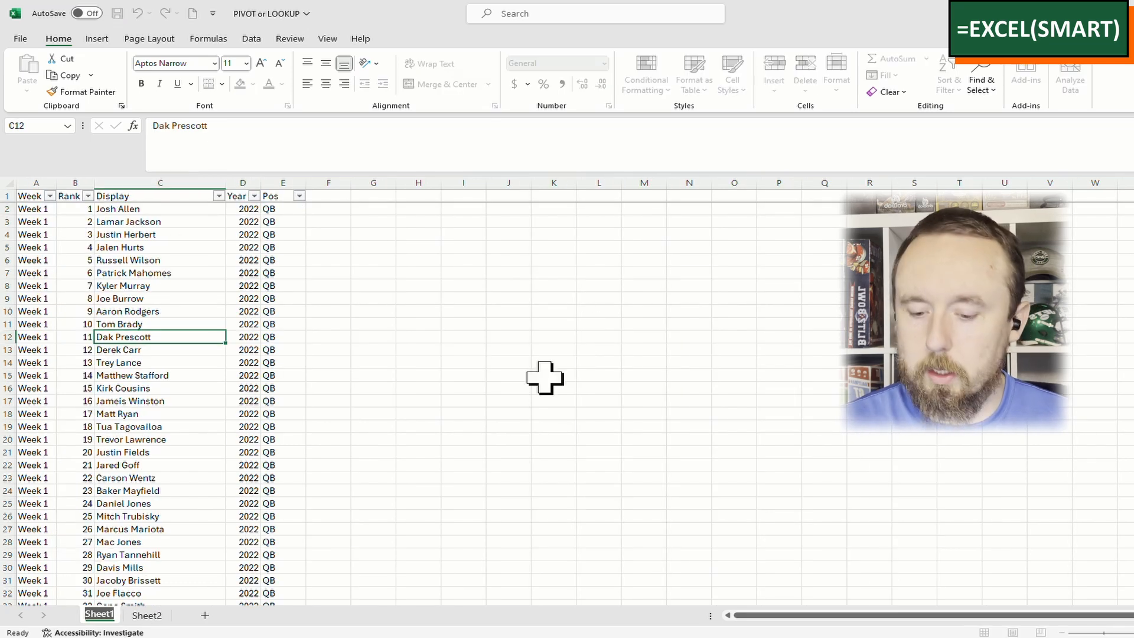
type("Rankings Data")
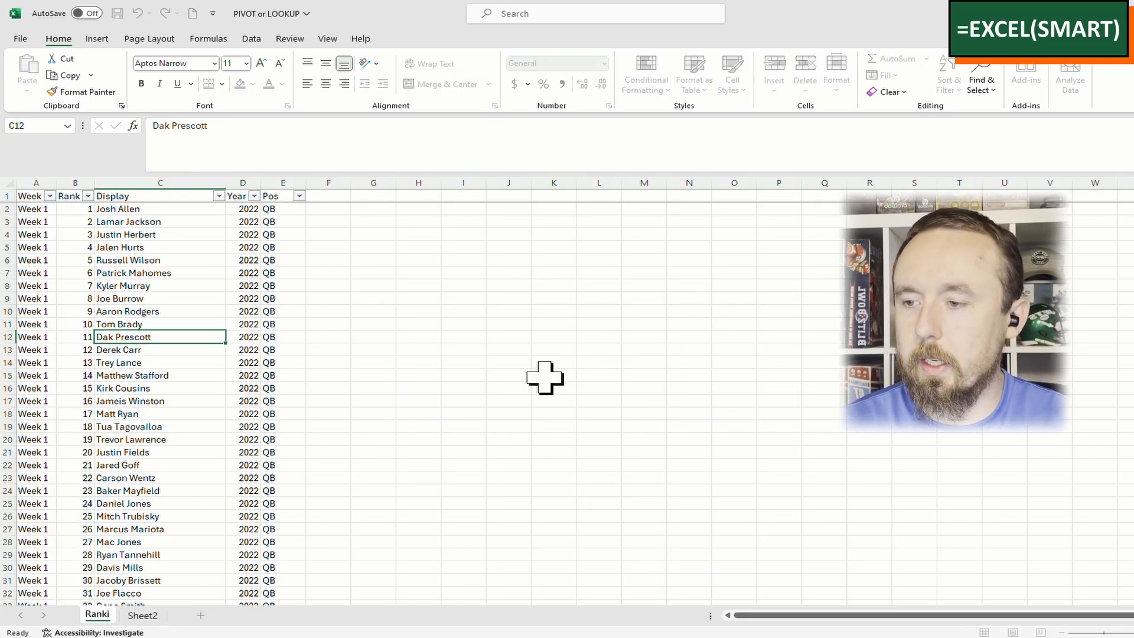
key("Return")
Rename Sheet2 to 'Scoring Data' and return to the Rankings Data sheet
left_click(181, 615)
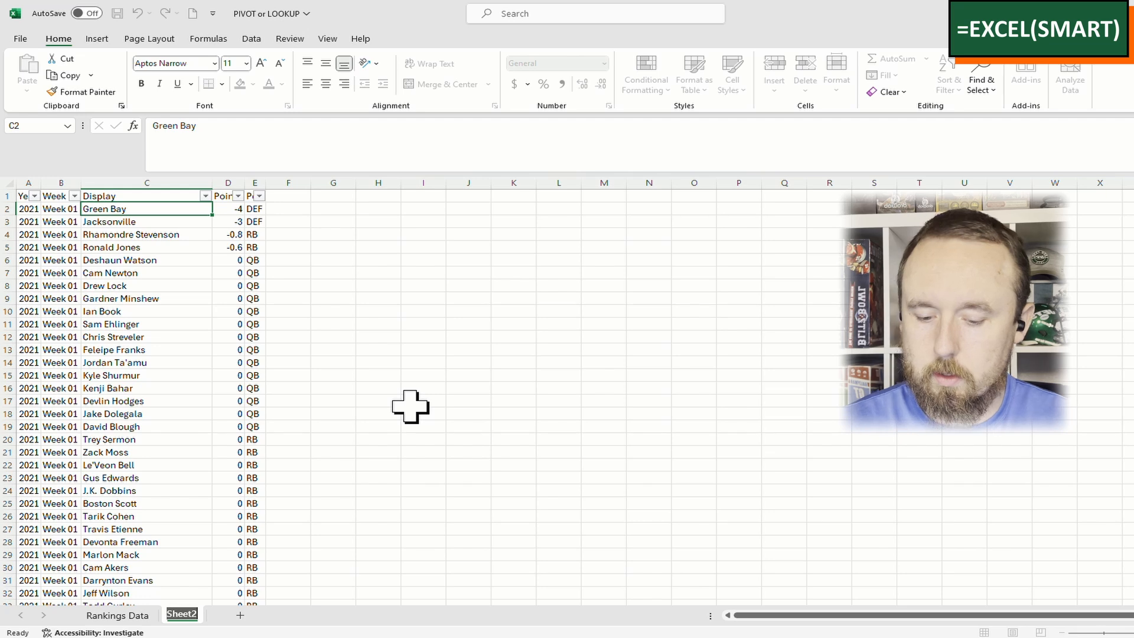
type("Scoring Data")
key("Return")
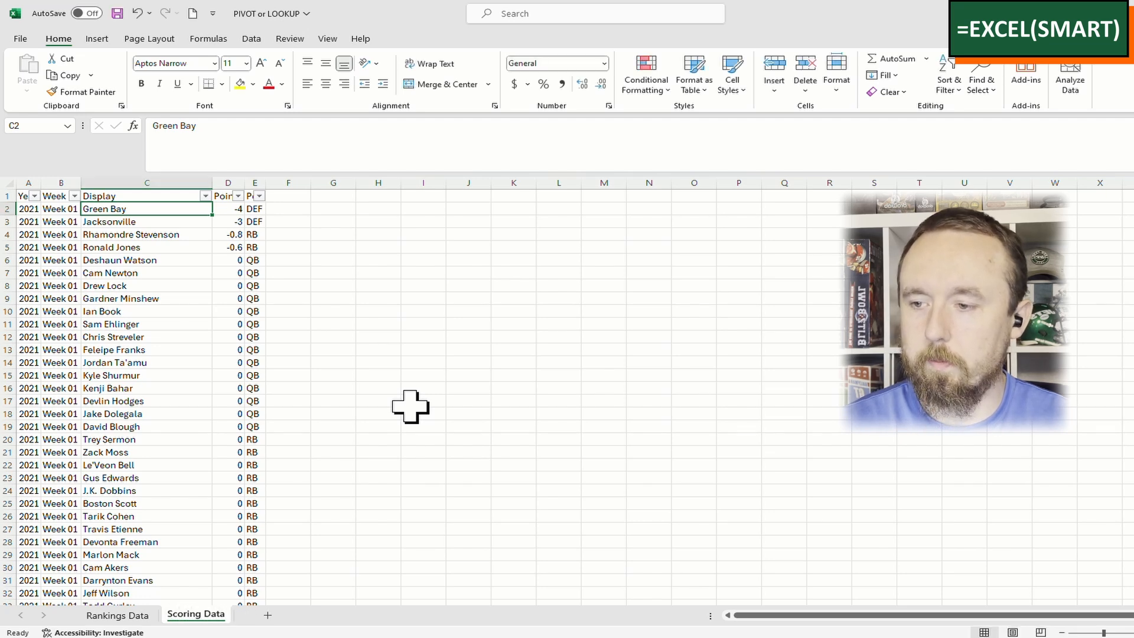
key("ctrl+Page_Up")
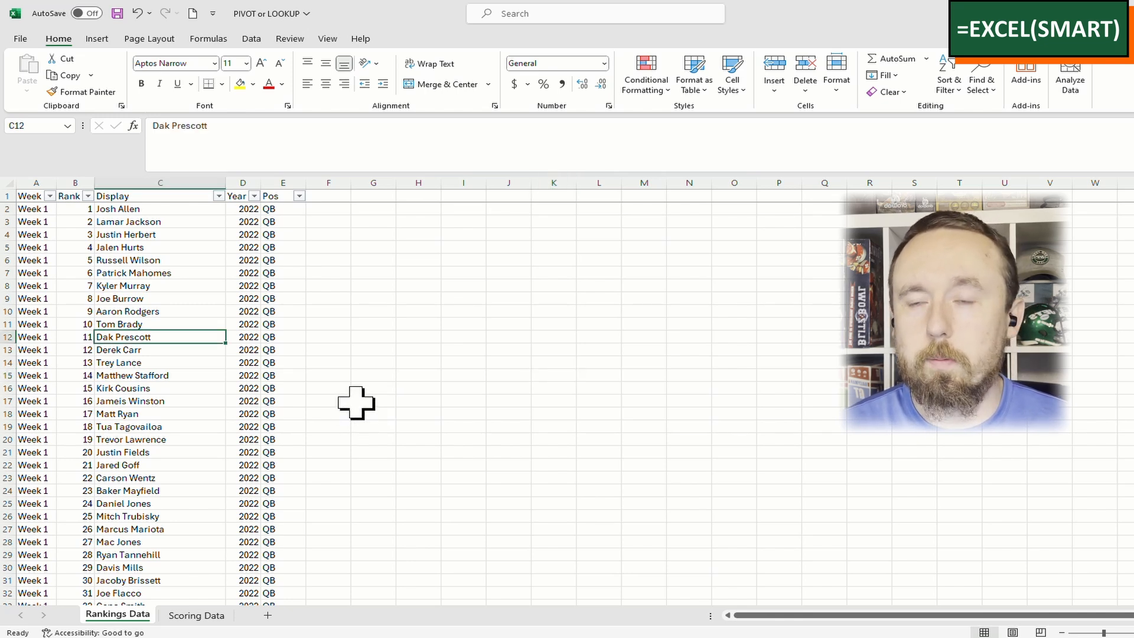
key("ctrl+Down")
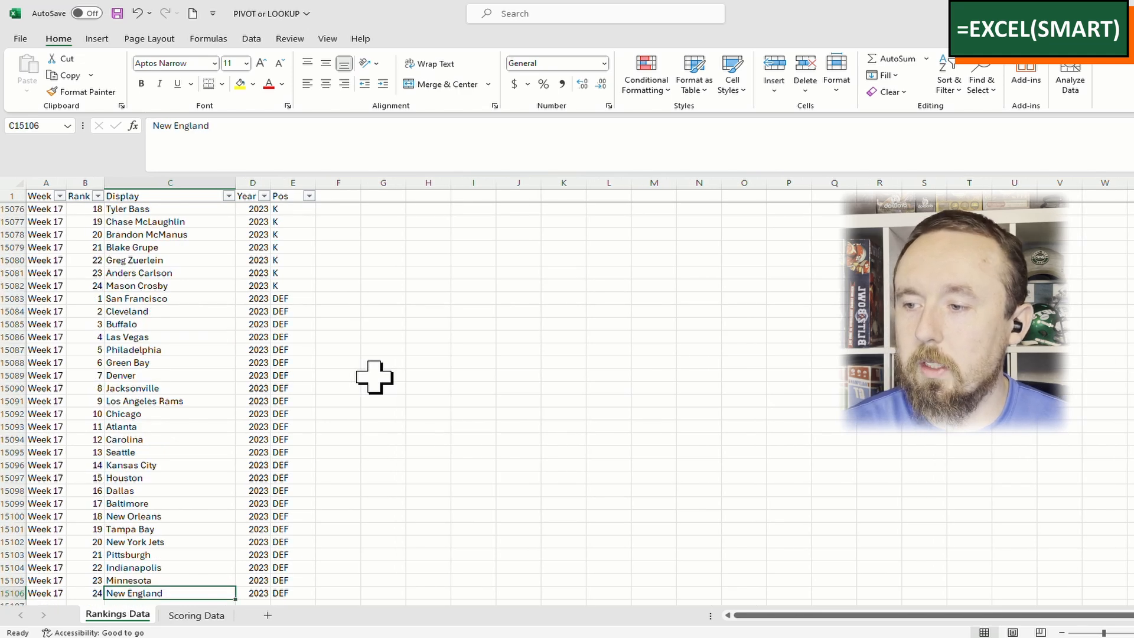
key("ctrl+Up")
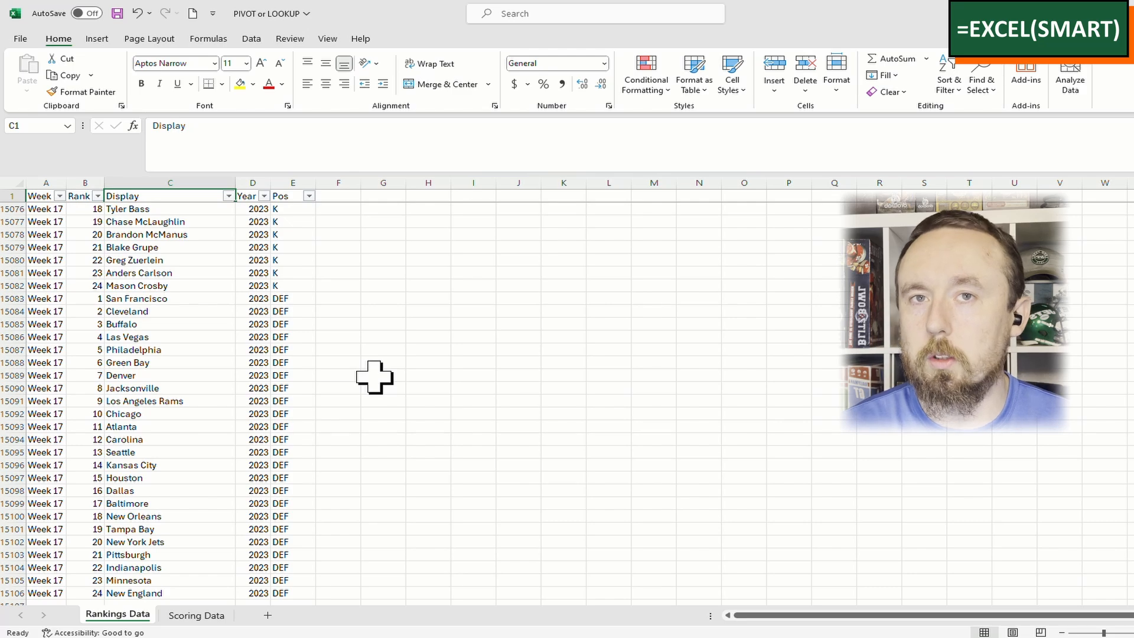
key("Down")
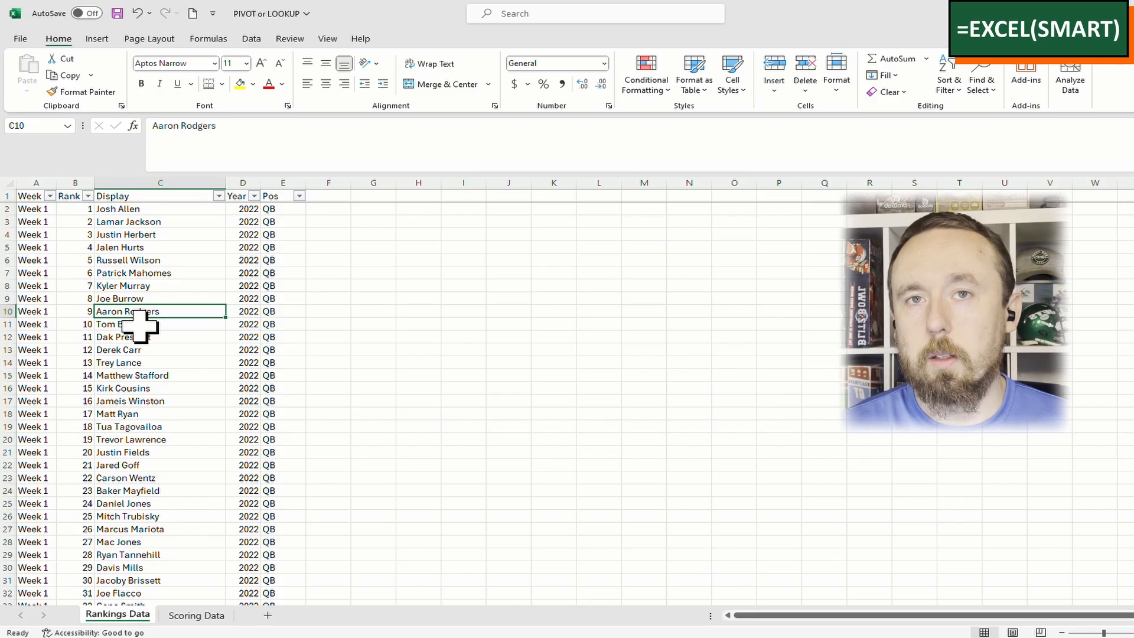
key("Down")
left_click(120, 359)
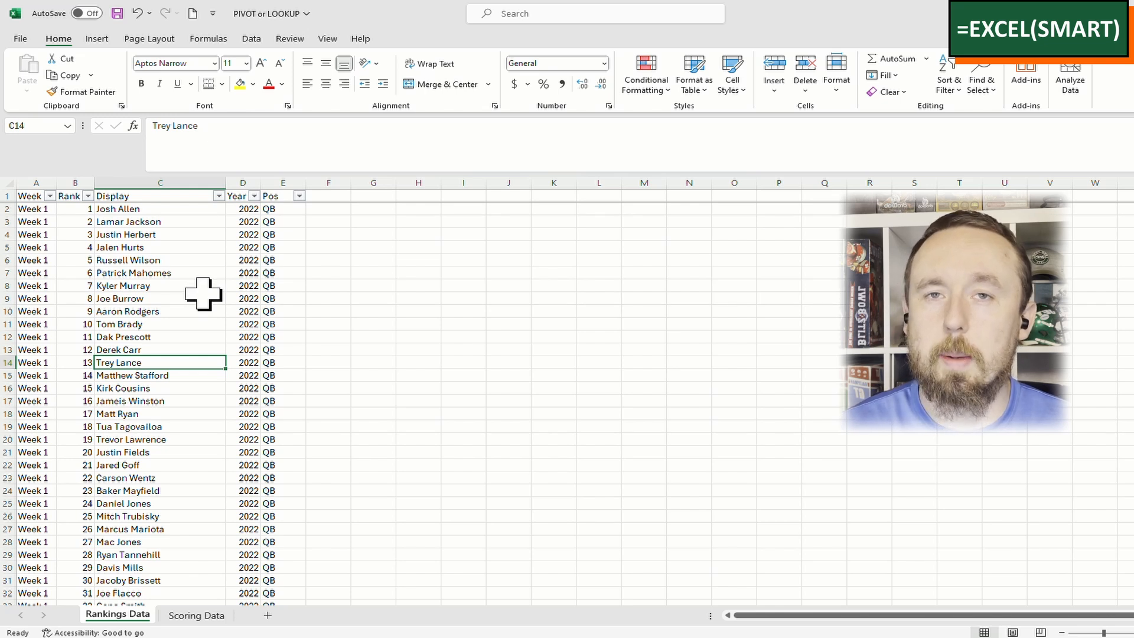
left_click_drag(71, 235, 251, 401)
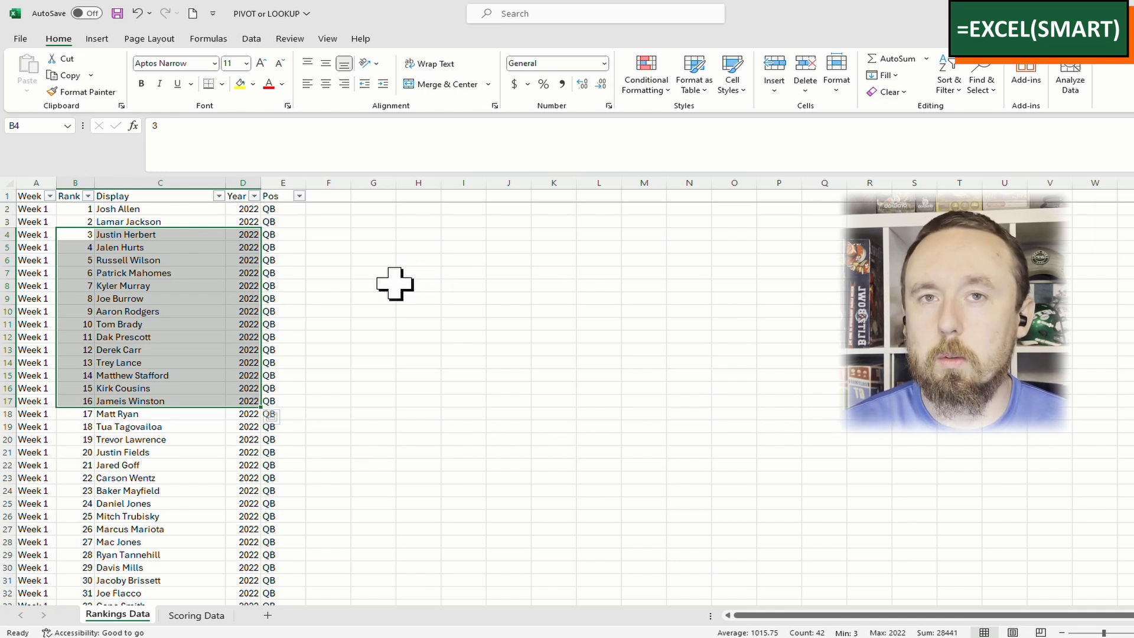
left_click(118, 299)
left_click_drag(42, 234, 204, 478)
left_click(178, 501)
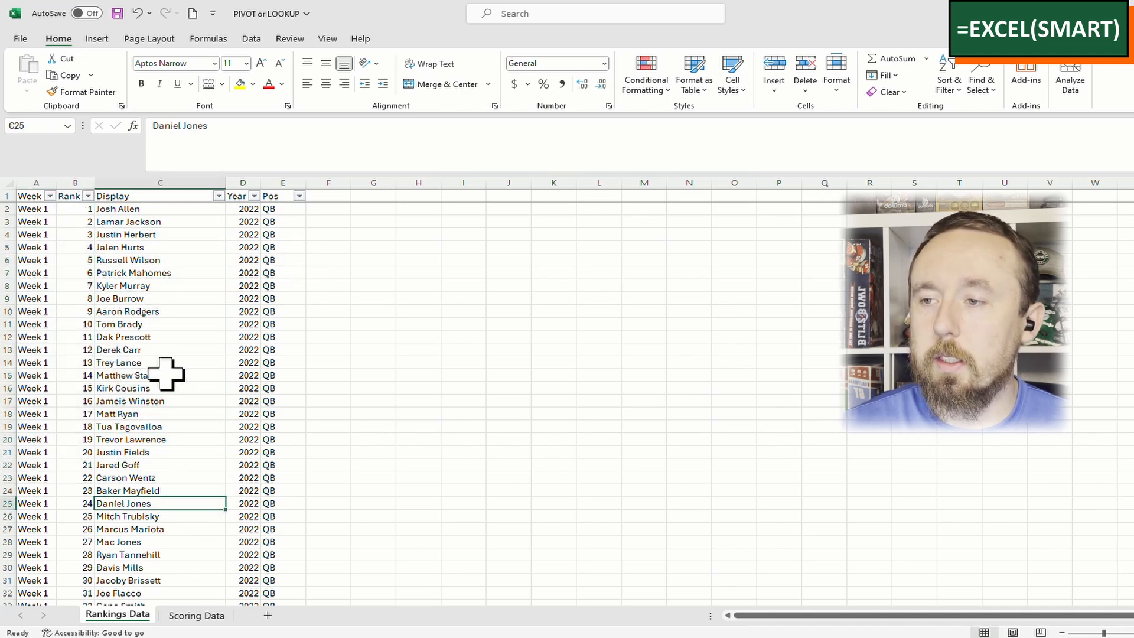
scroll(166, 374, "down", 8)
scroll(166, 374, "down", 2)
scroll(166, 373, "up", 10)
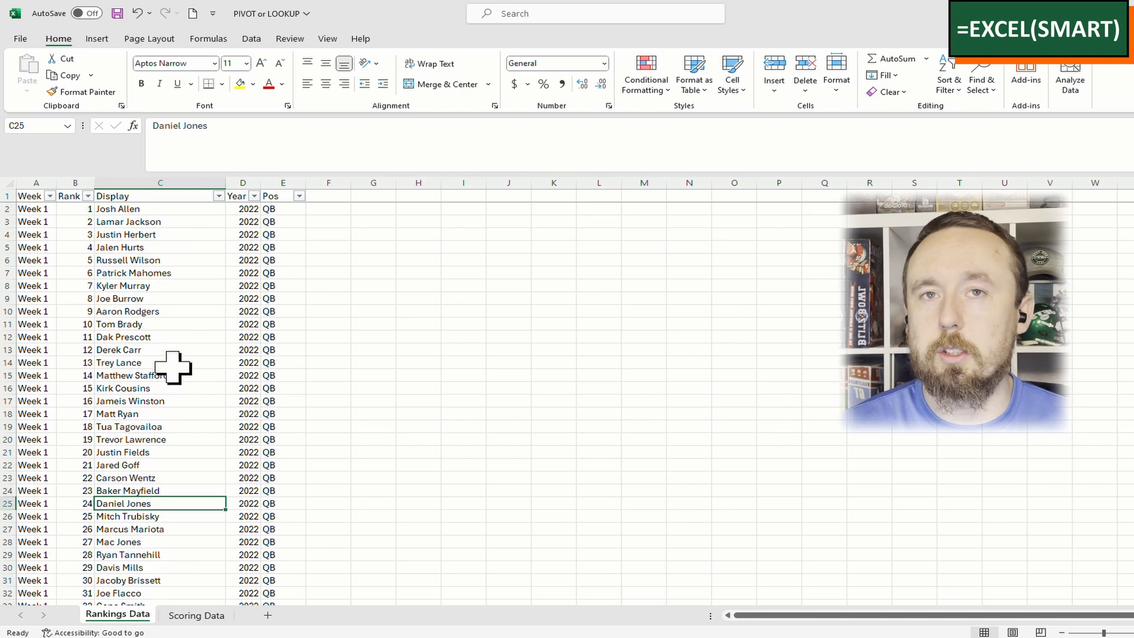
left_click_drag(83, 247, 172, 491)
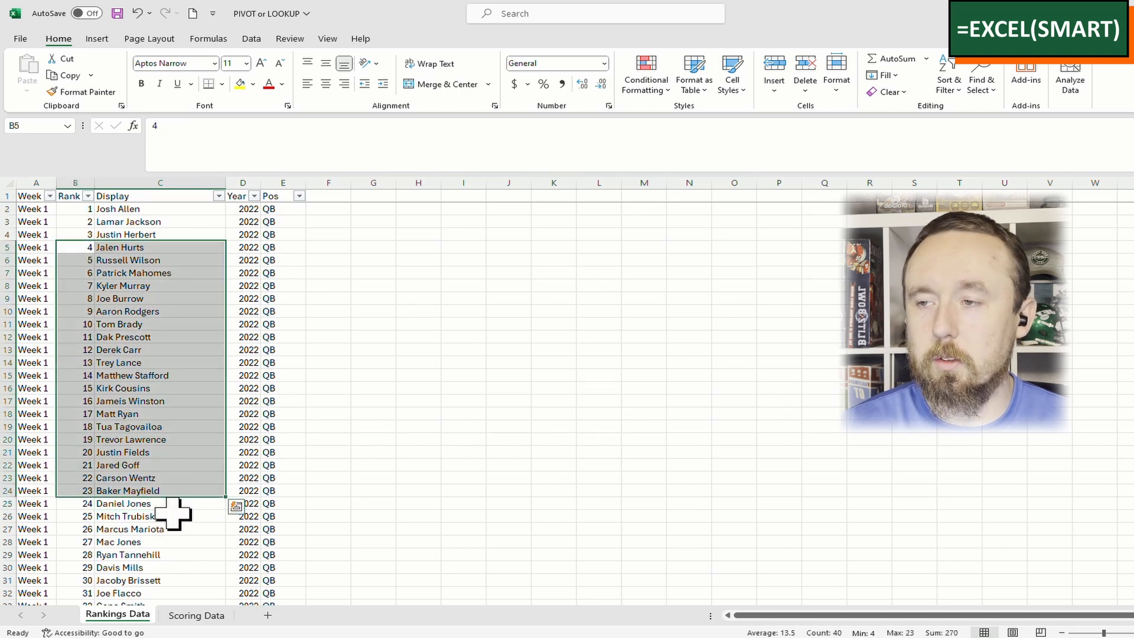
left_click(172, 515)
left_click(141, 286)
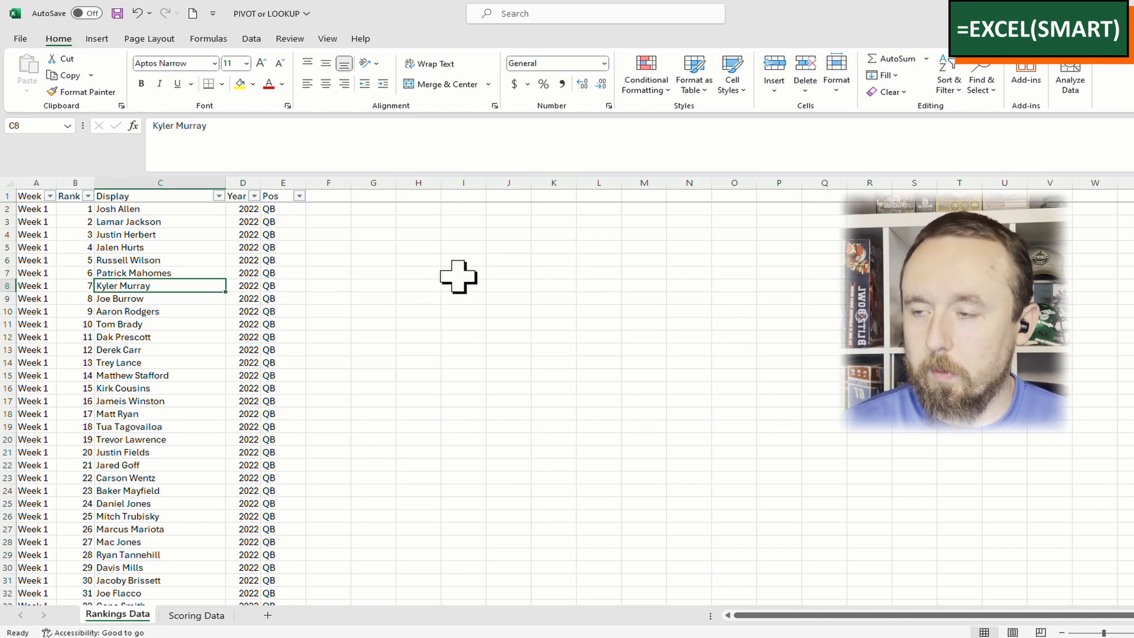
key("Home")
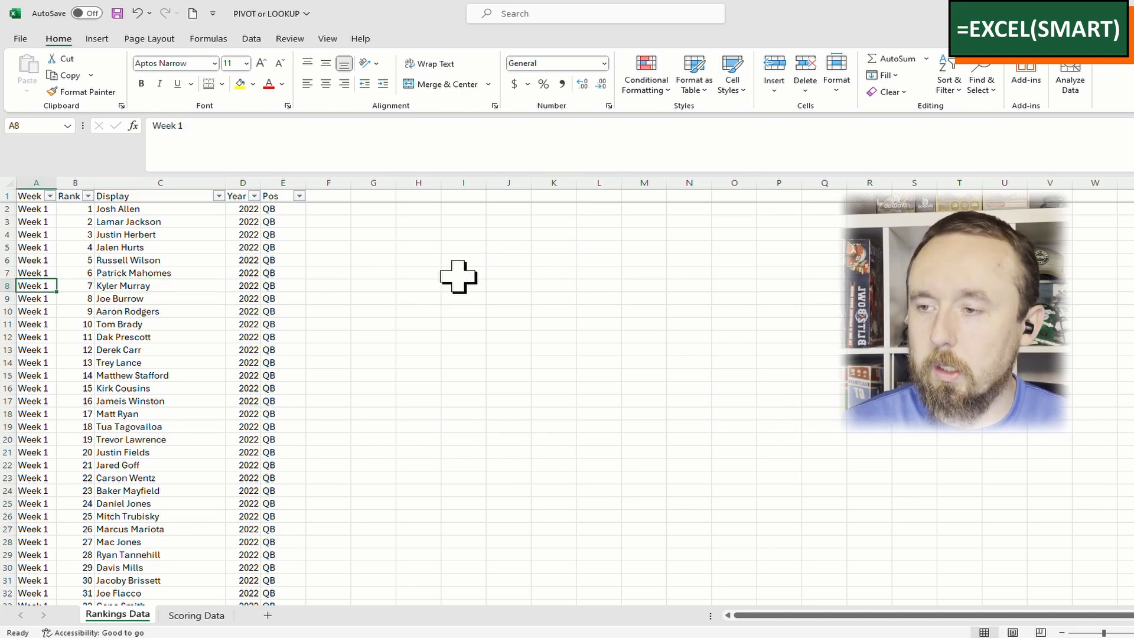
key("ctrl+Down")
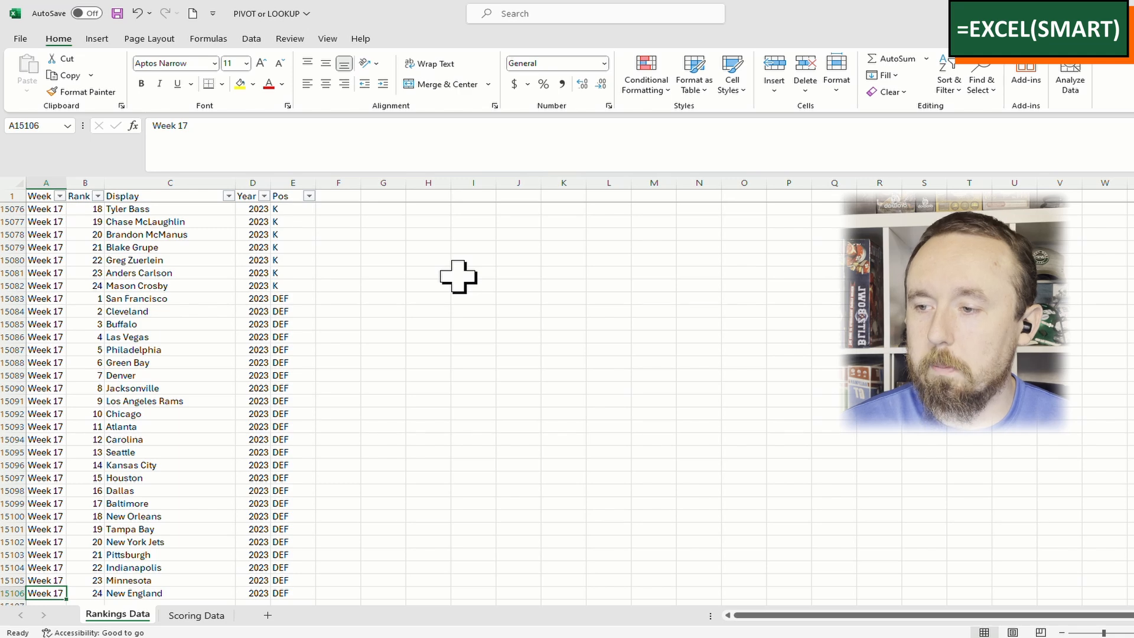
scroll(458, 276, "down", 1)
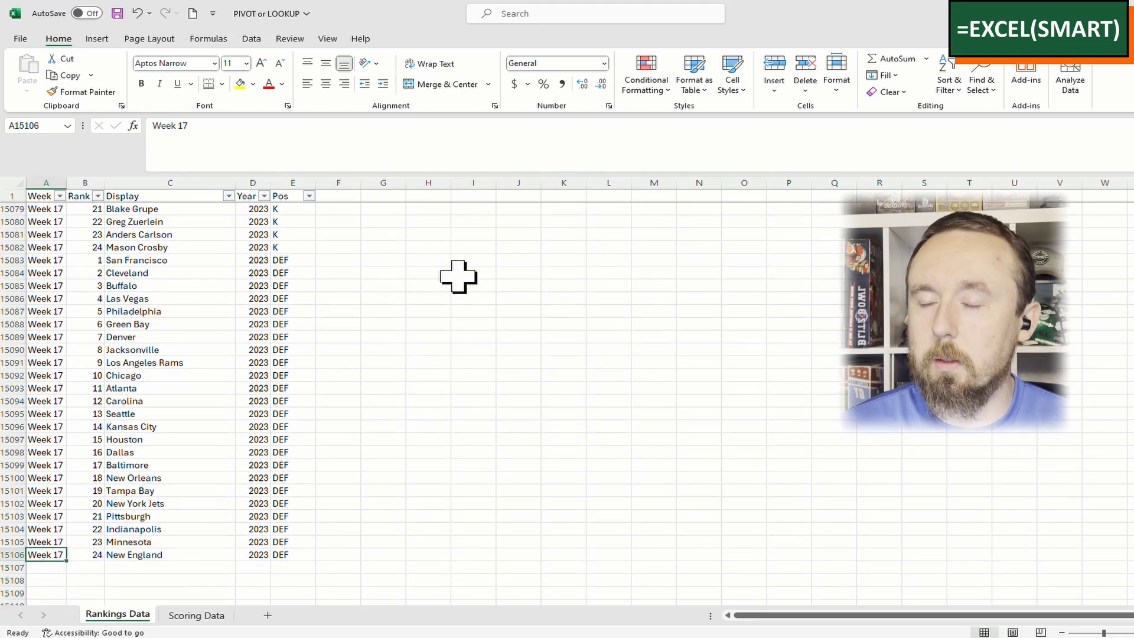
key("Right")
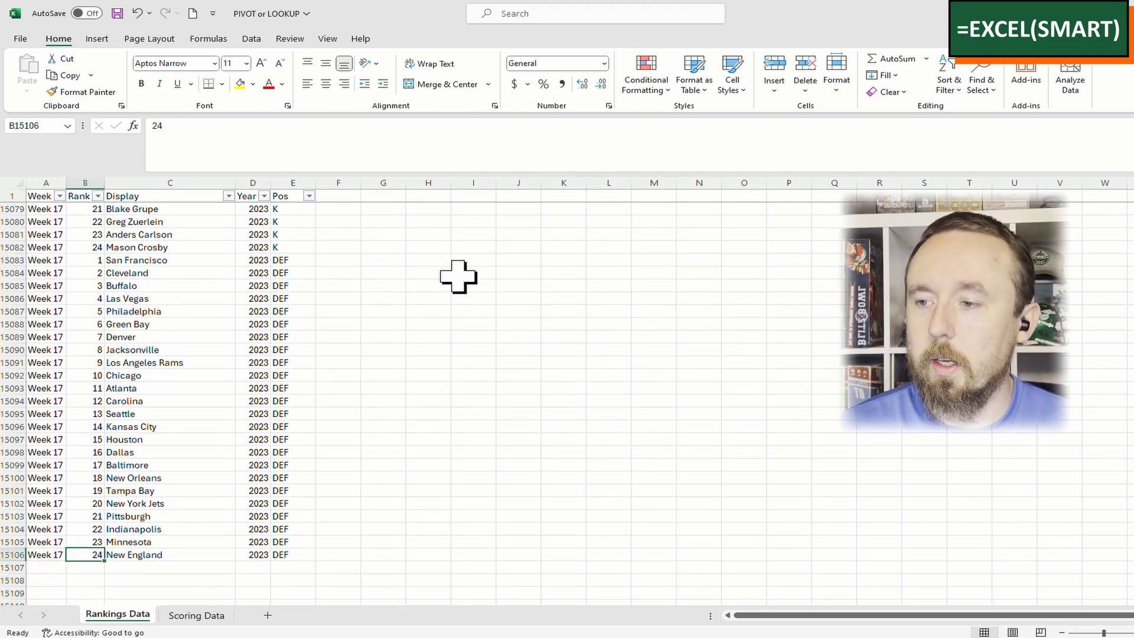
key("ctrl+Up")
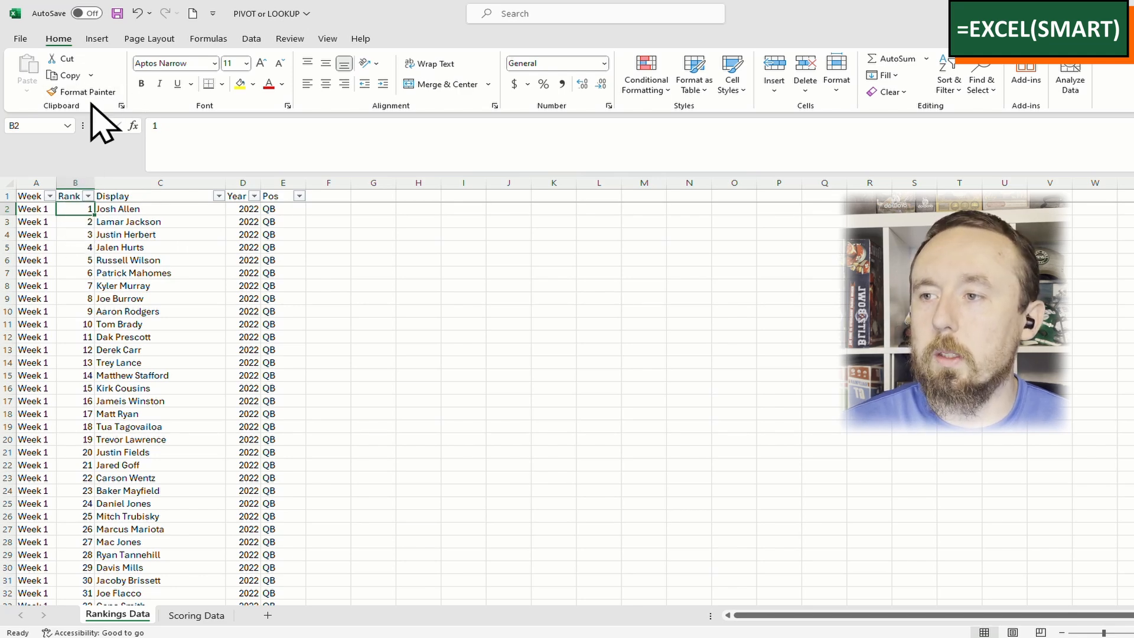
Start a PivotTable from the range 'Rankings Data'!$A$1:$E$15106 with New Worksheet placement
left_click(99, 40)
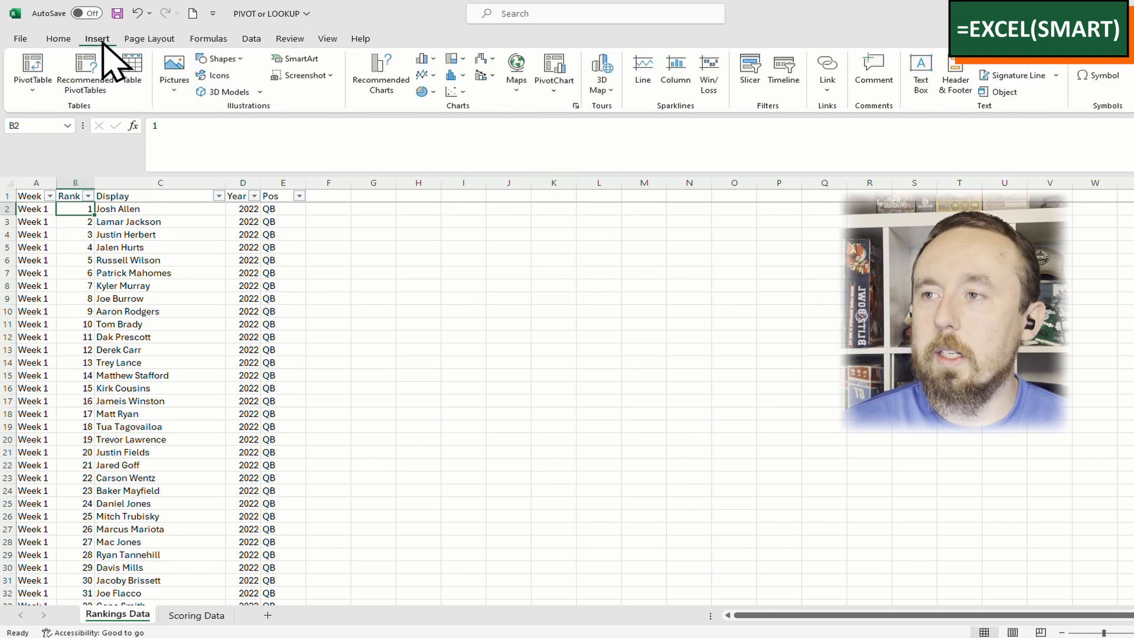
left_click(31, 68)
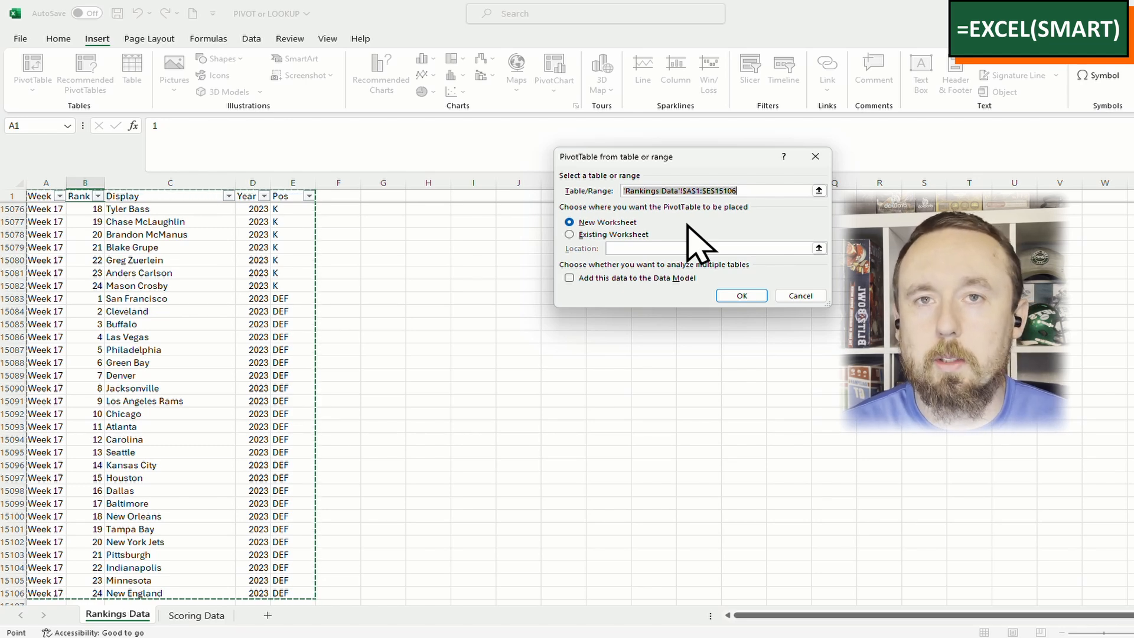
Create empty PivotTable1 on a new worksheet, Sheet1
left_click(738, 297)
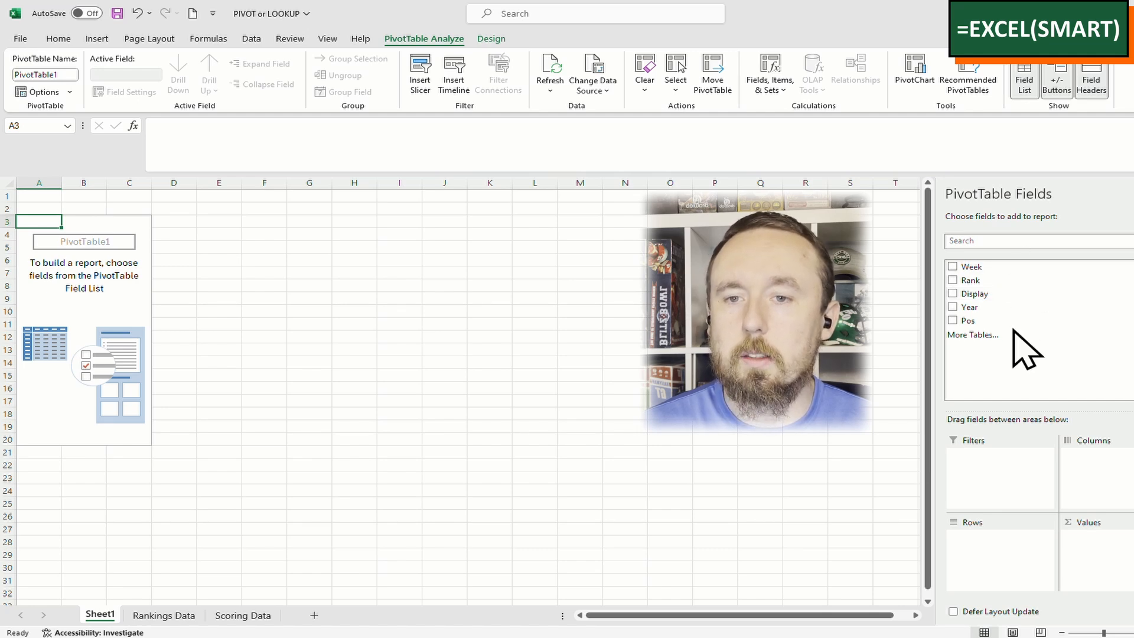
Change the Rankings Data header in C1 from Display to 'Player/Team Name'
left_click(177, 618)
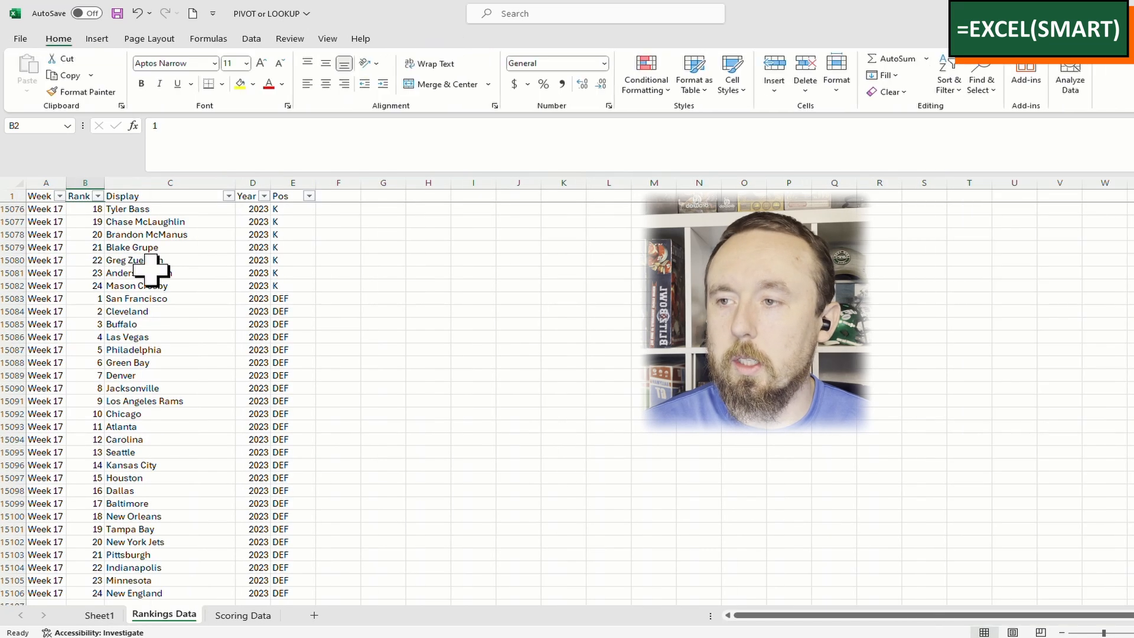
left_click(155, 195)
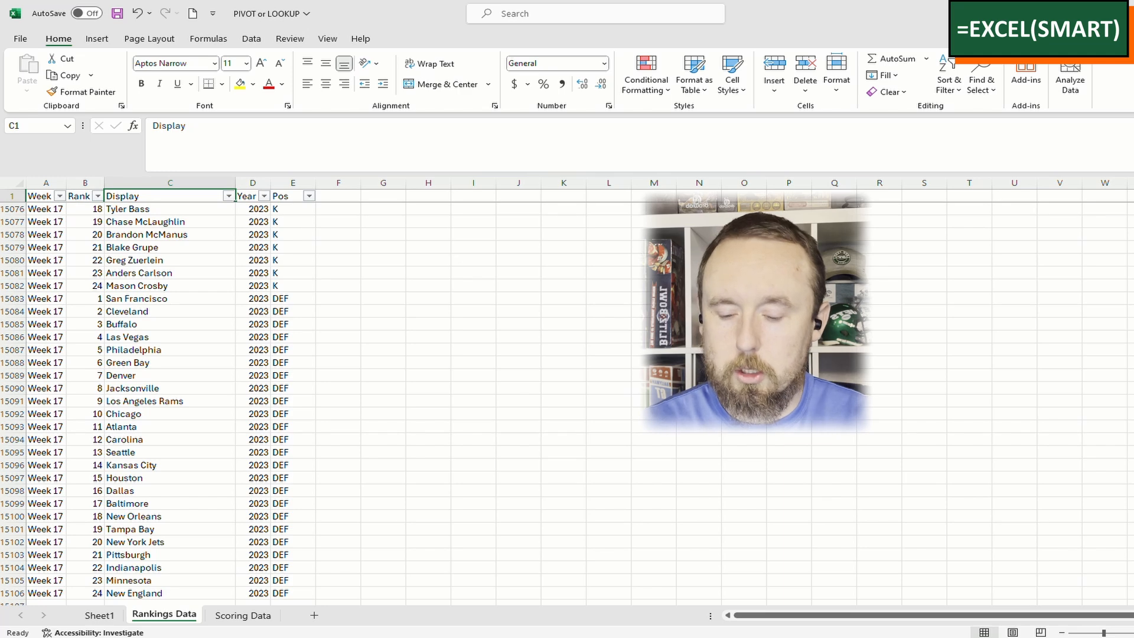
type("Player/Team")
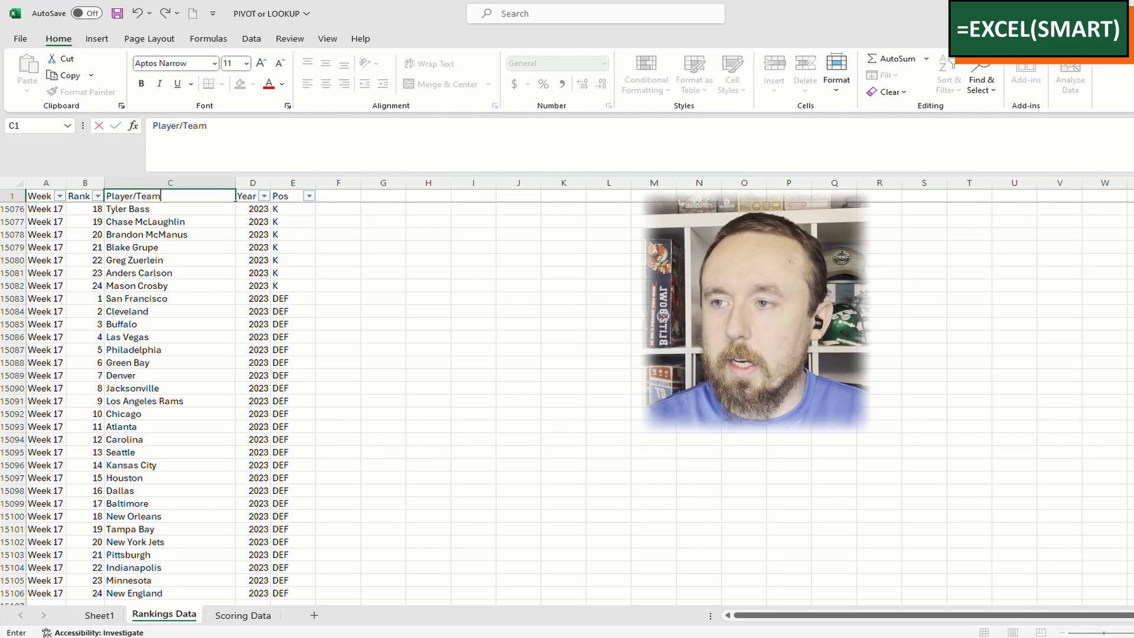
type(" Name")
key("ctrl+Return")
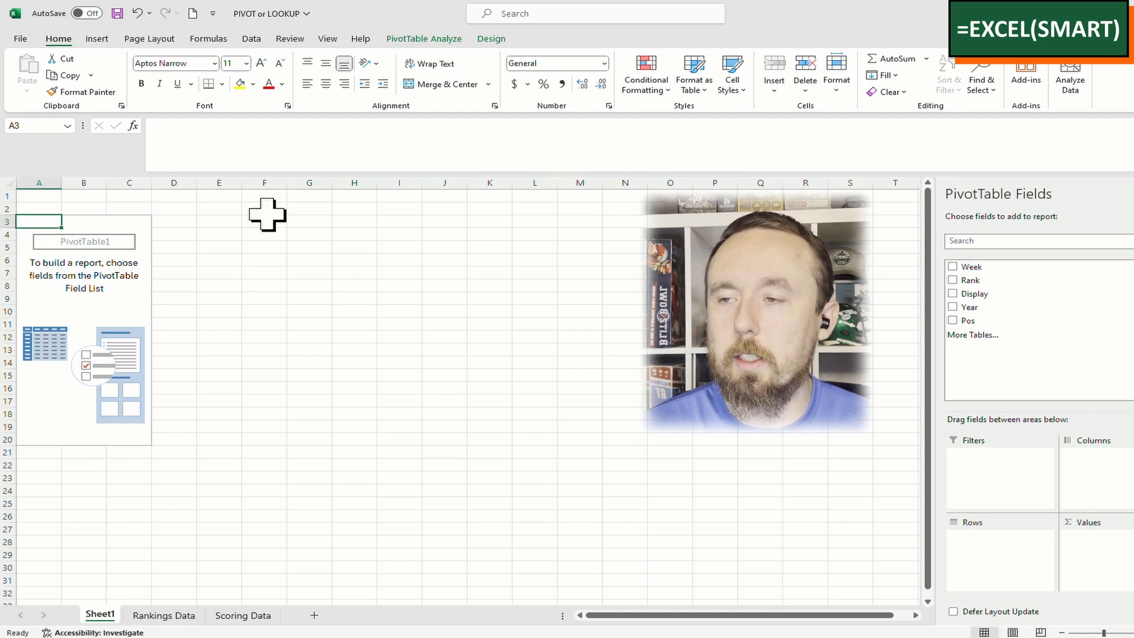
Refresh PivotTable1 so its field list shows Player/Team Name instead of Display
left_click(311, 197)
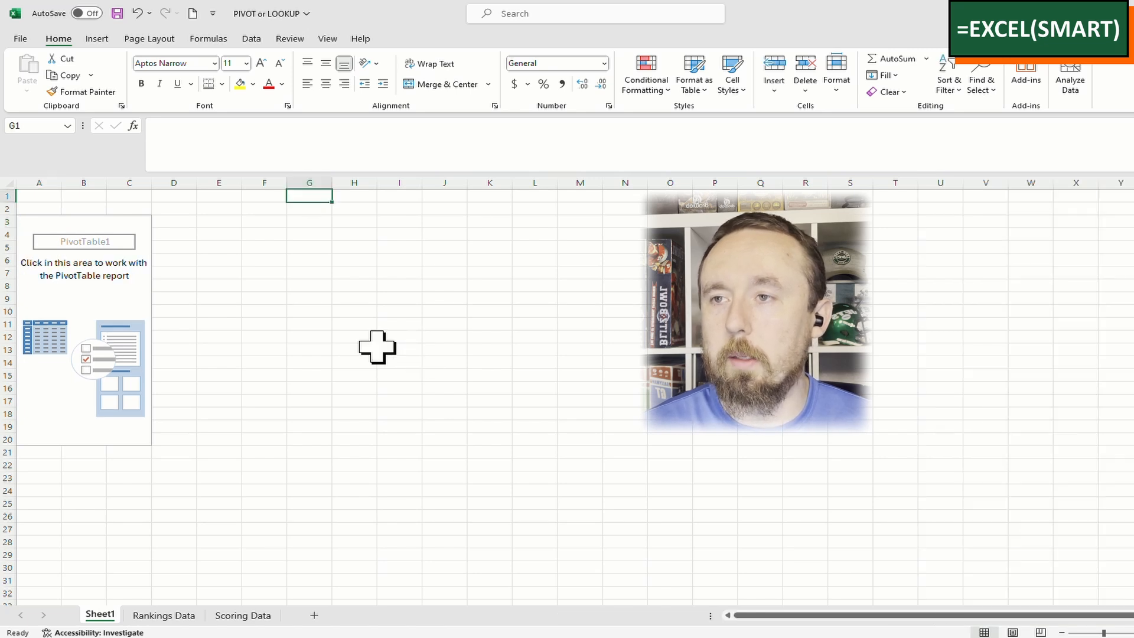
left_click(42, 229)
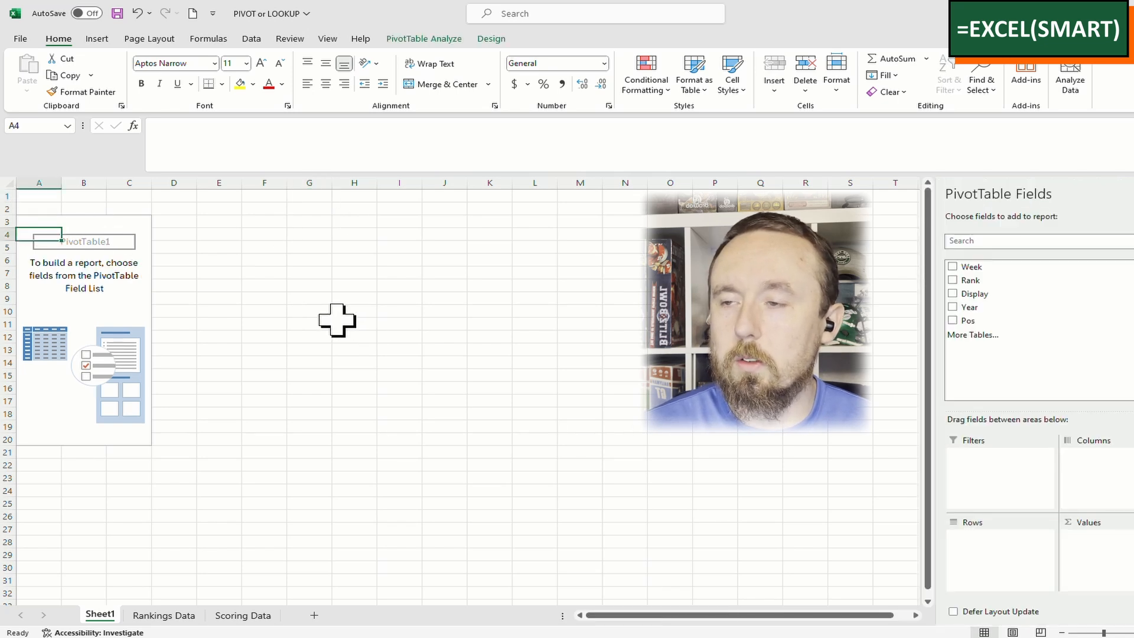
left_click(46, 222)
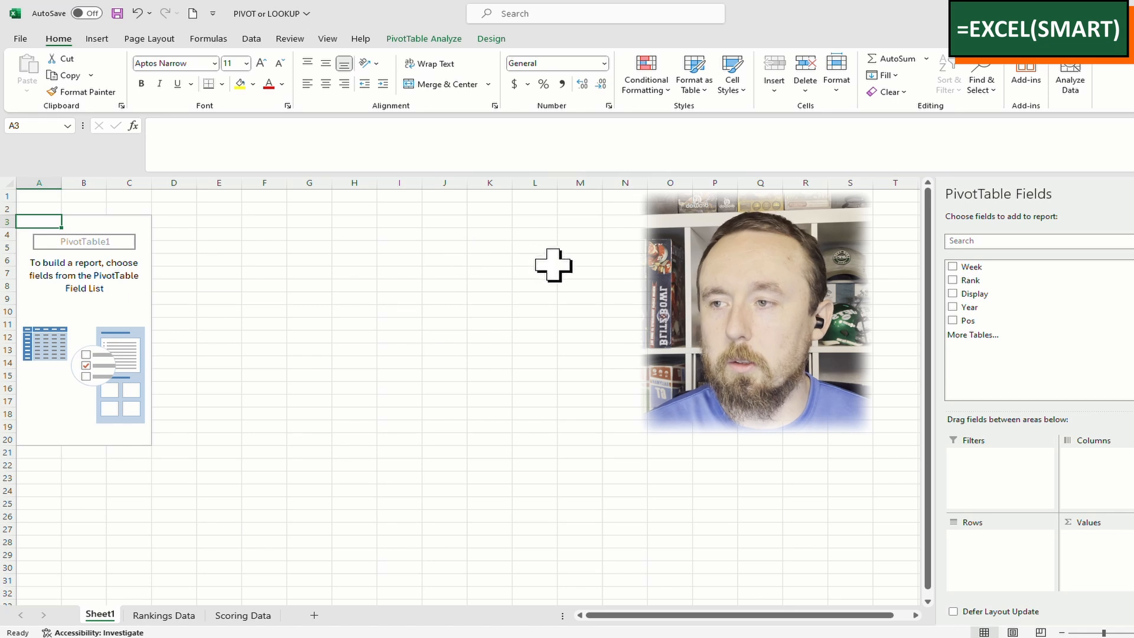
left_click(436, 40)
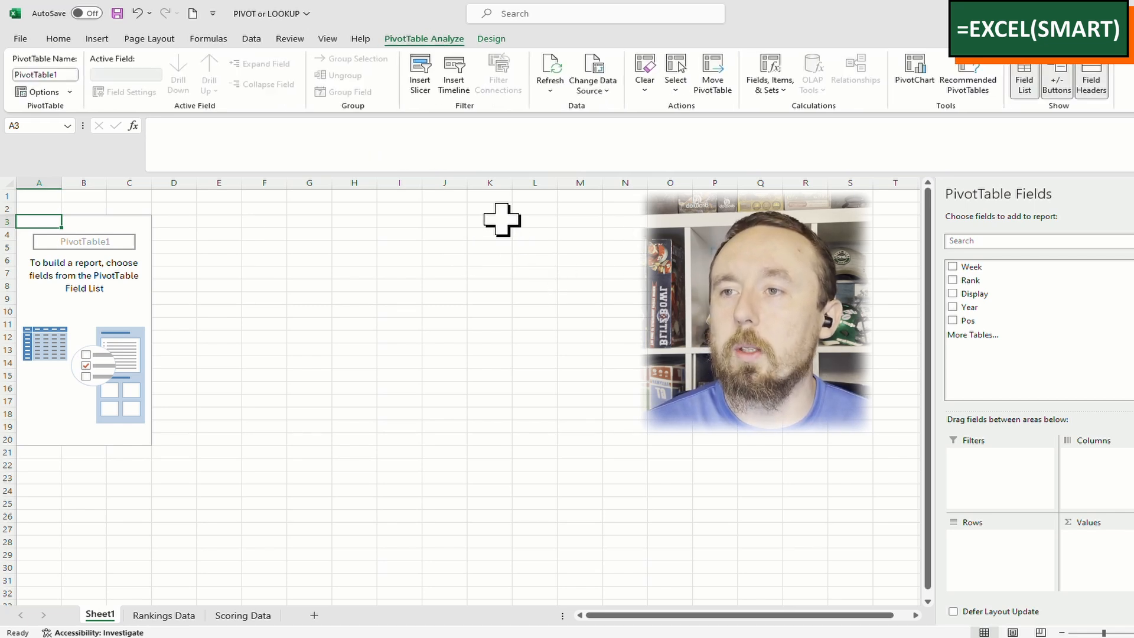
left_click(1028, 88)
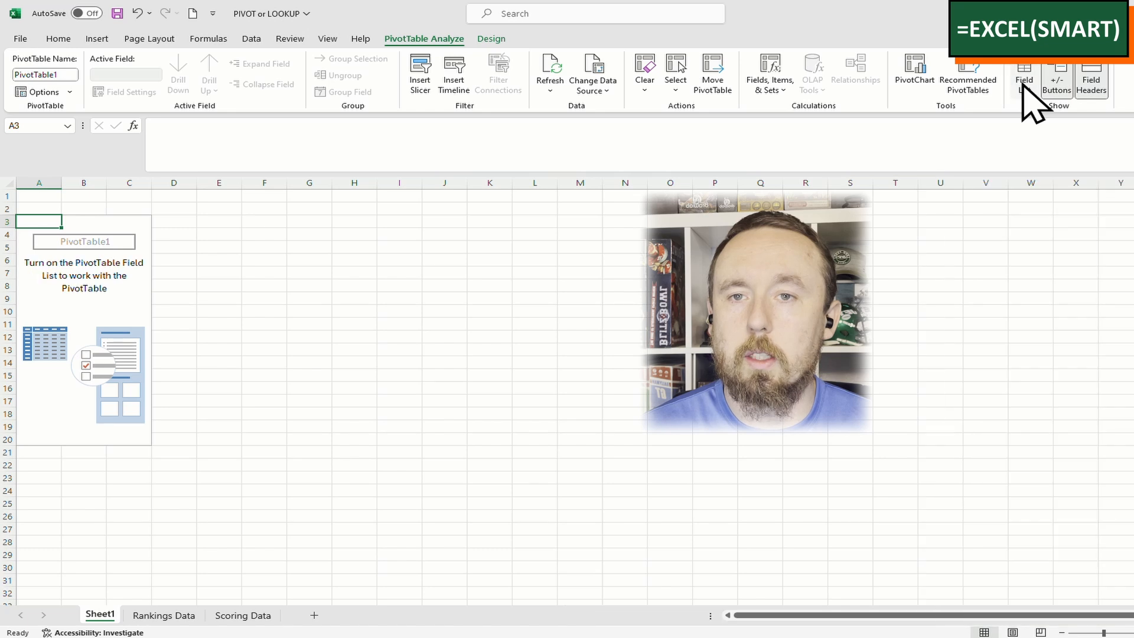
left_click(1025, 90)
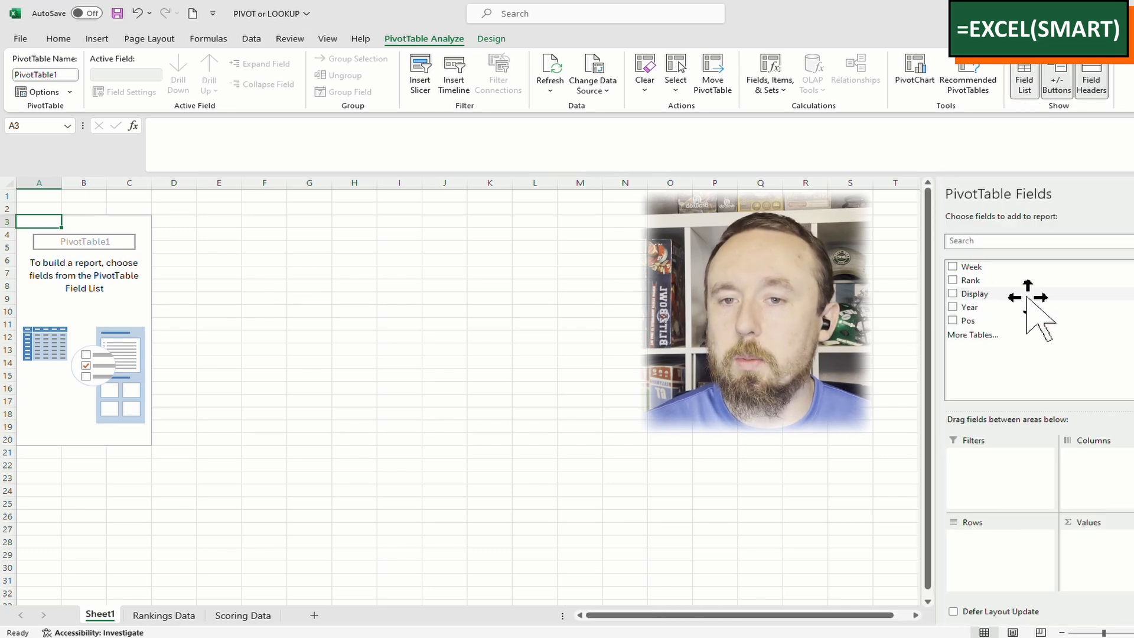
left_click(555, 68)
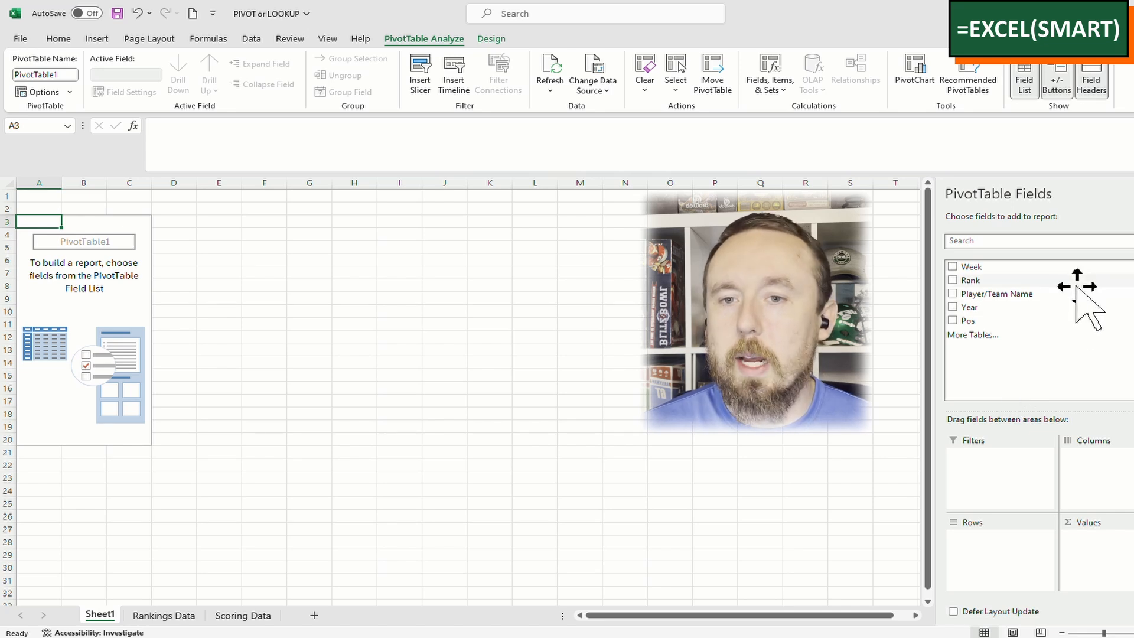
Count Player/Team Name in the pivot values and confirm 15105 matches the Rankings Data rows
left_click_drag(1085, 293, 1099, 544)
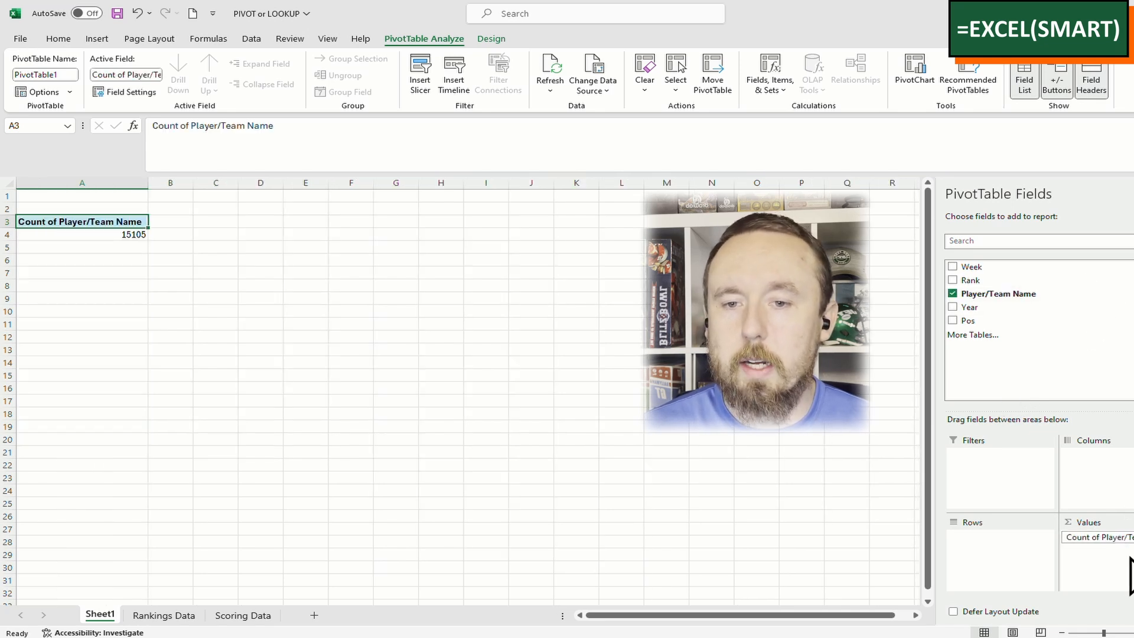
left_click(97, 234)
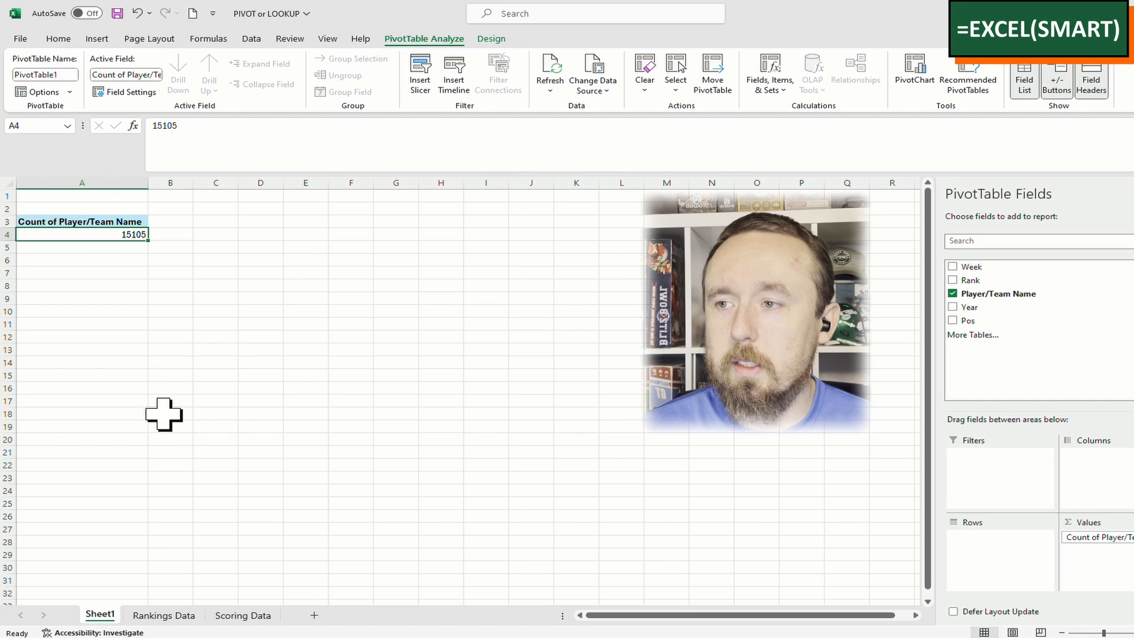
left_click(165, 617)
left_click(92, 272)
key("ctrl+Down")
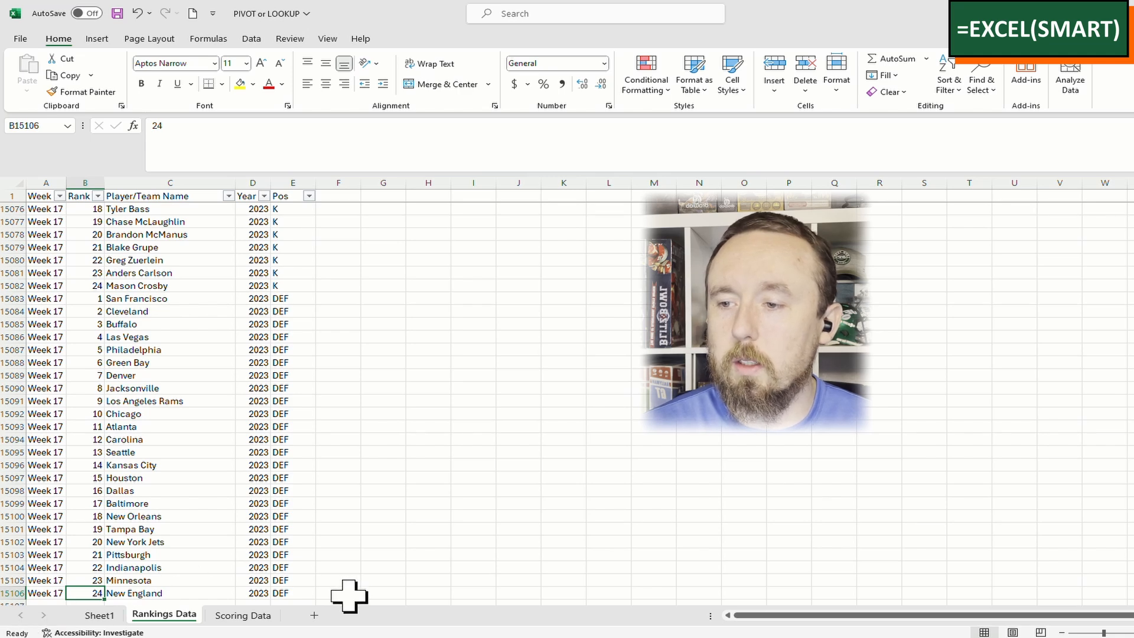
left_click(100, 615)
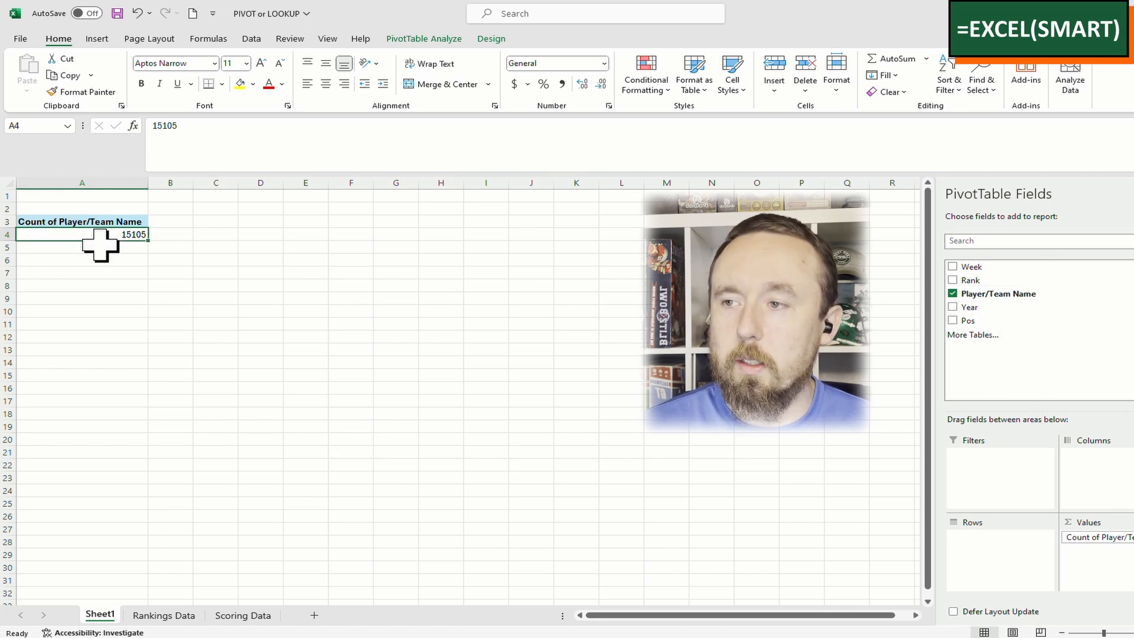
left_click_drag(91, 235, 75, 334)
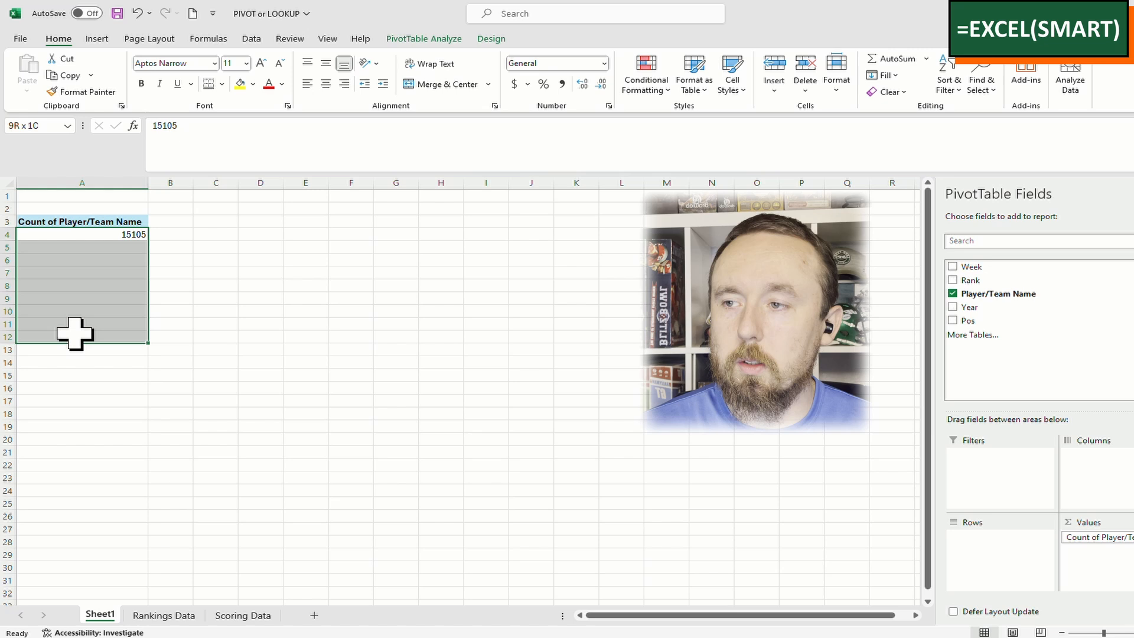
left_click(115, 236)
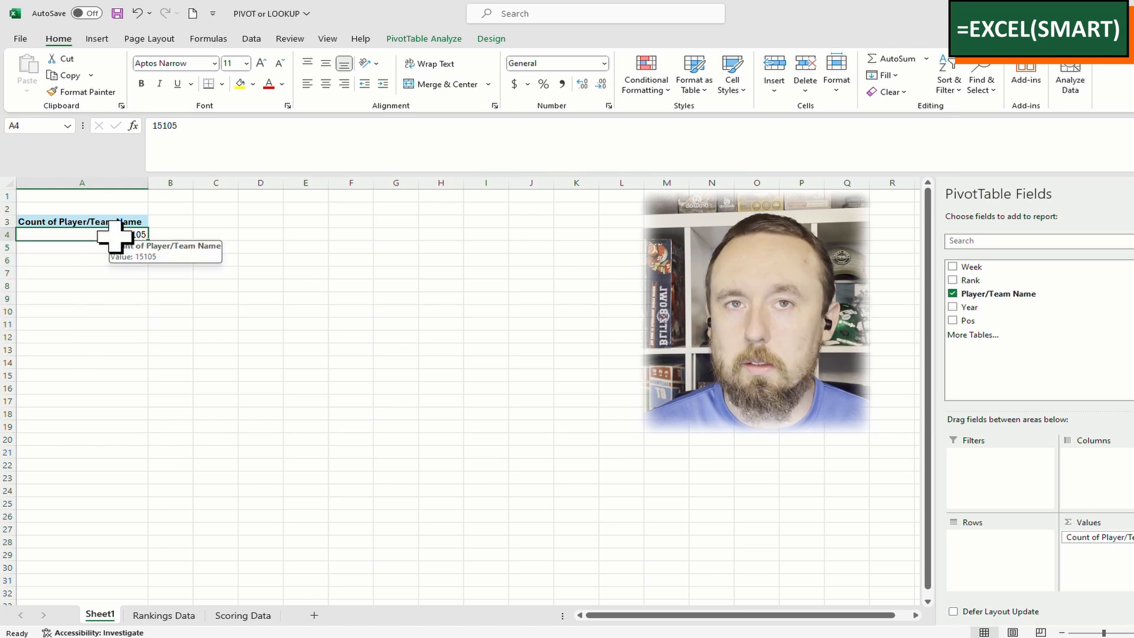
left_click_drag(116, 236, 128, 350)
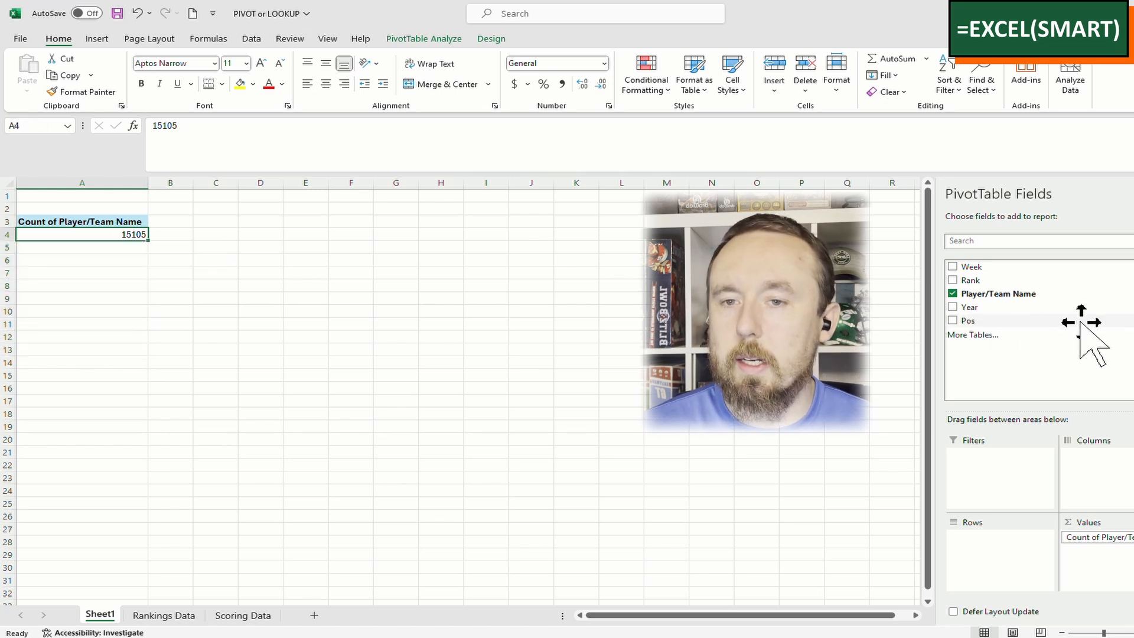
Add Pos to the pivot rows, splitting the count into positions like DEF 1363 and 54 blank
left_click_drag(1080, 324, 1009, 545)
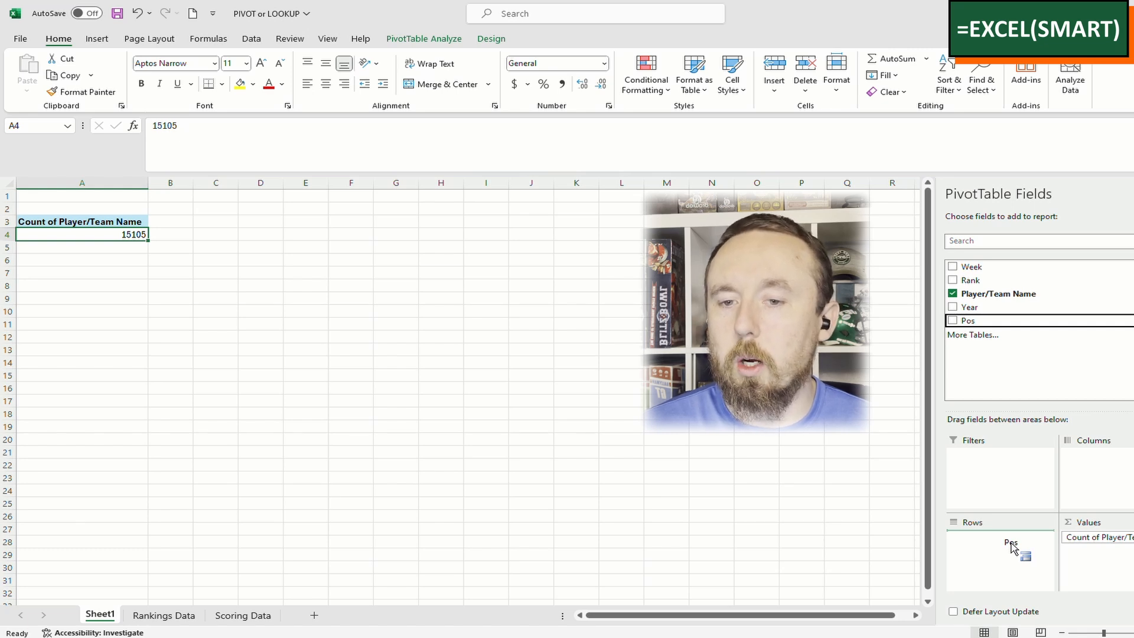
left_click_drag(1011, 547, 1011, 549)
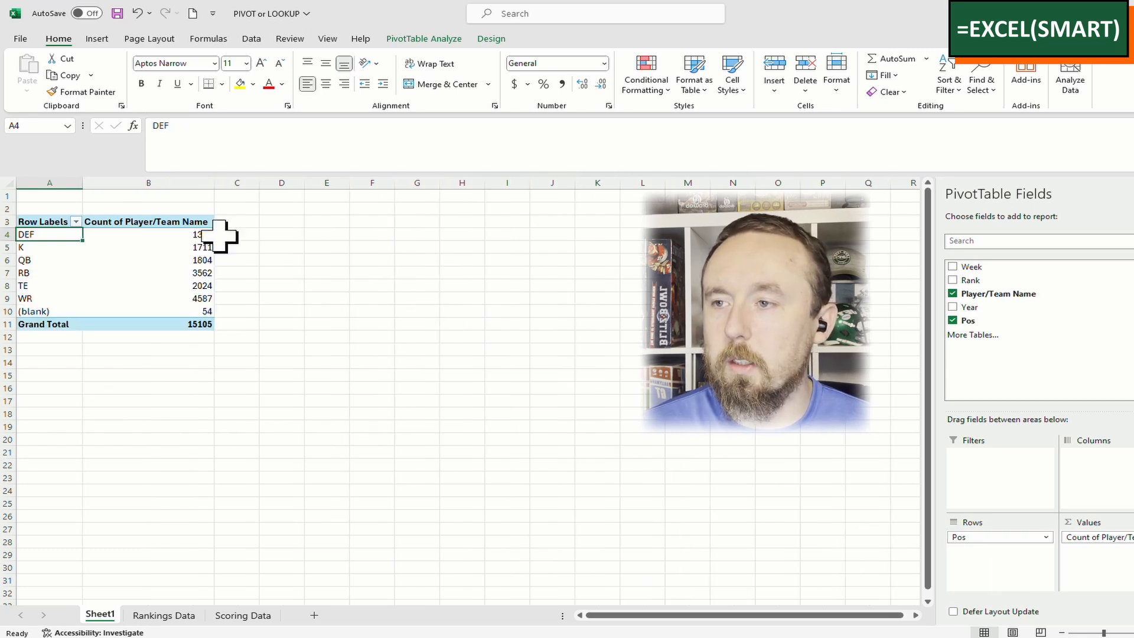
left_click(166, 234)
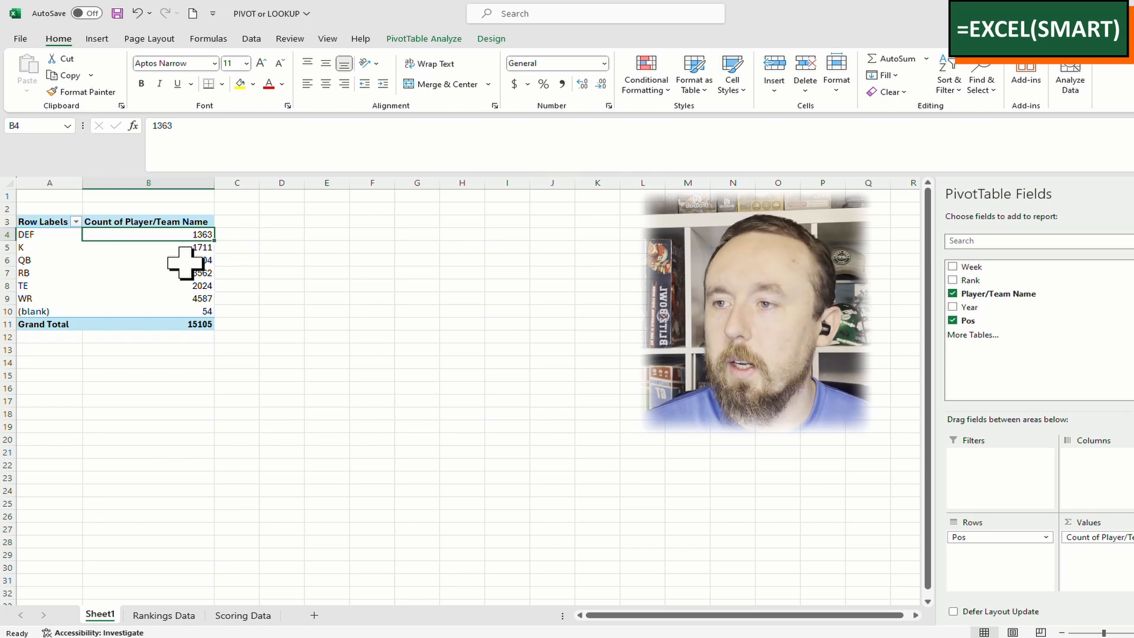
left_click(281, 322)
left_click(174, 310)
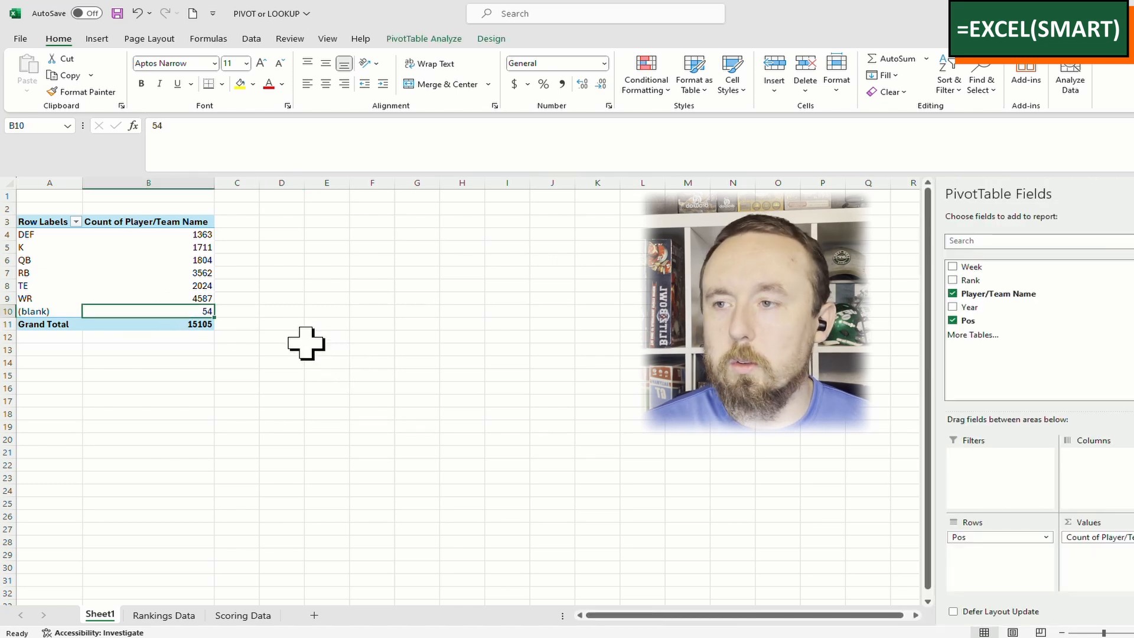
key("Up")
key("Up")
key("Up")
key("Up")
key("Up")
key("Up")
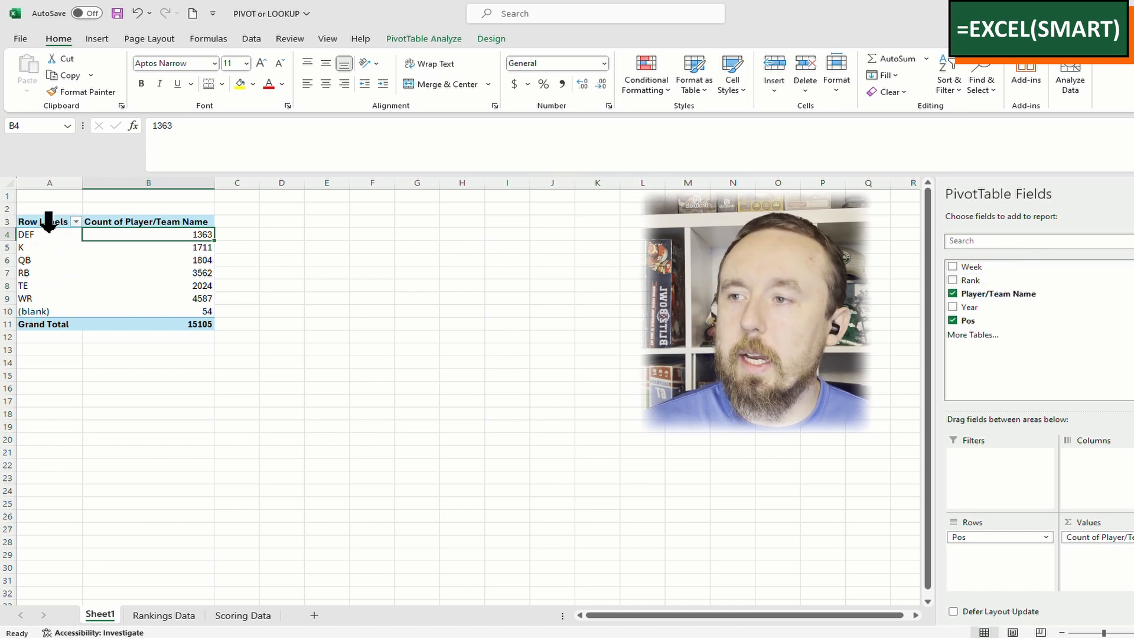
left_click(49, 236)
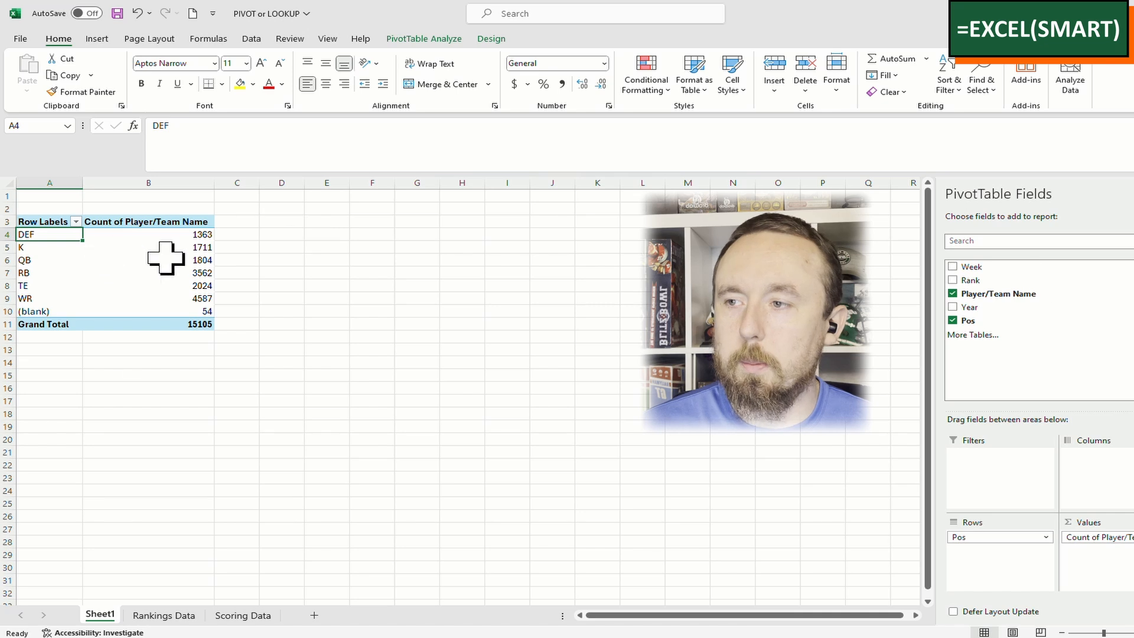
Add Rank to the pivot rows and try grouping by Rank before Pos
left_click_drag(1033, 293, 992, 556)
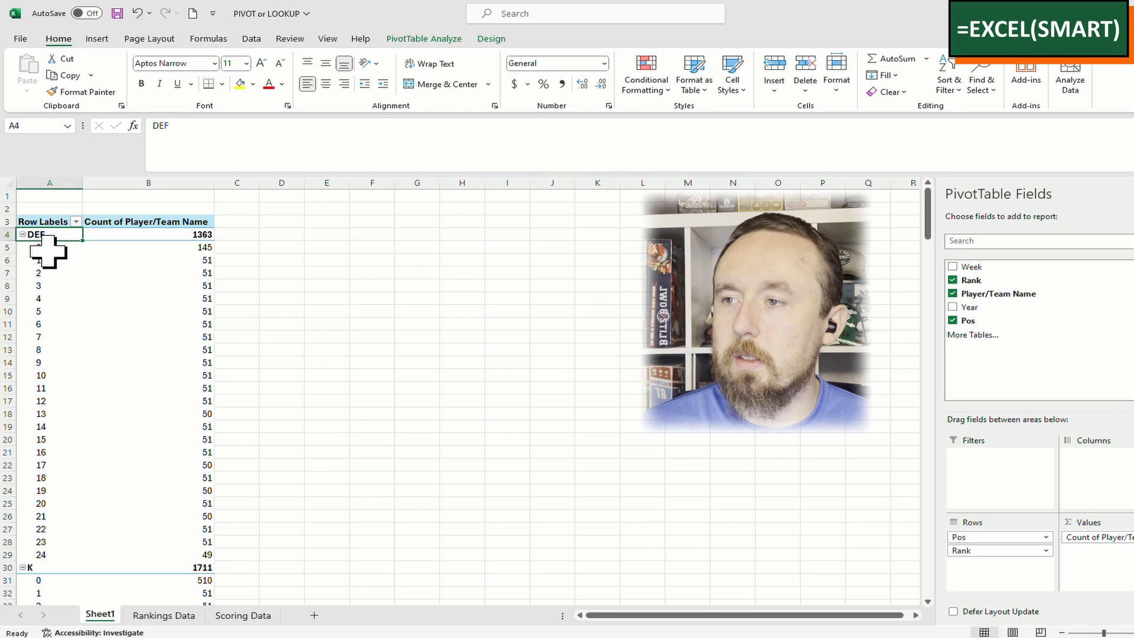
left_click(49, 248)
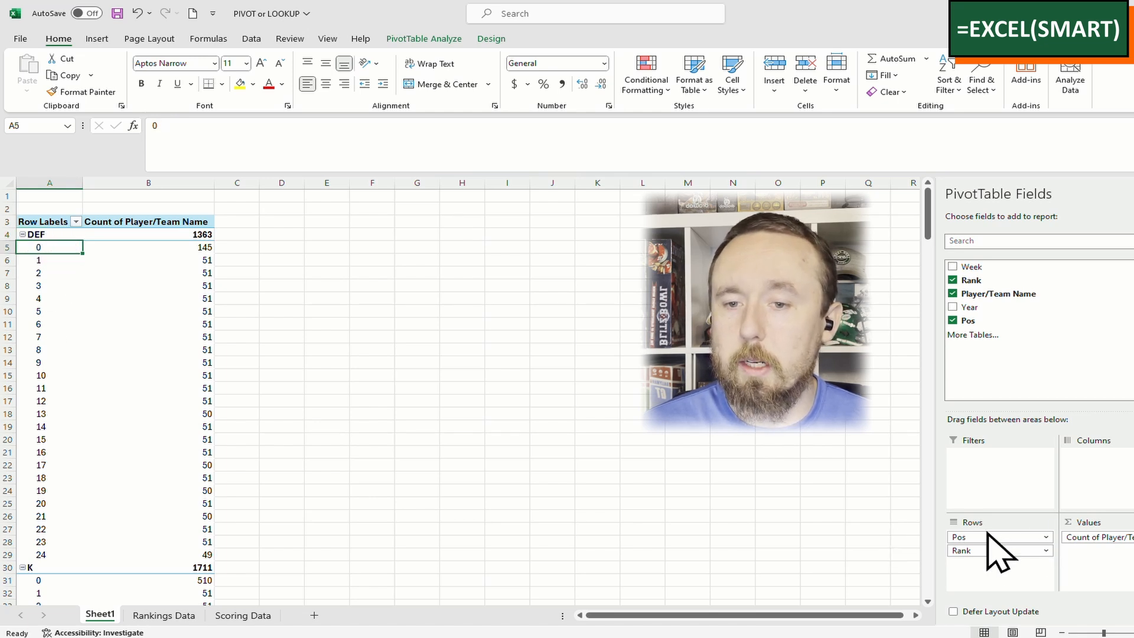
left_click_drag(997, 551, 1005, 533)
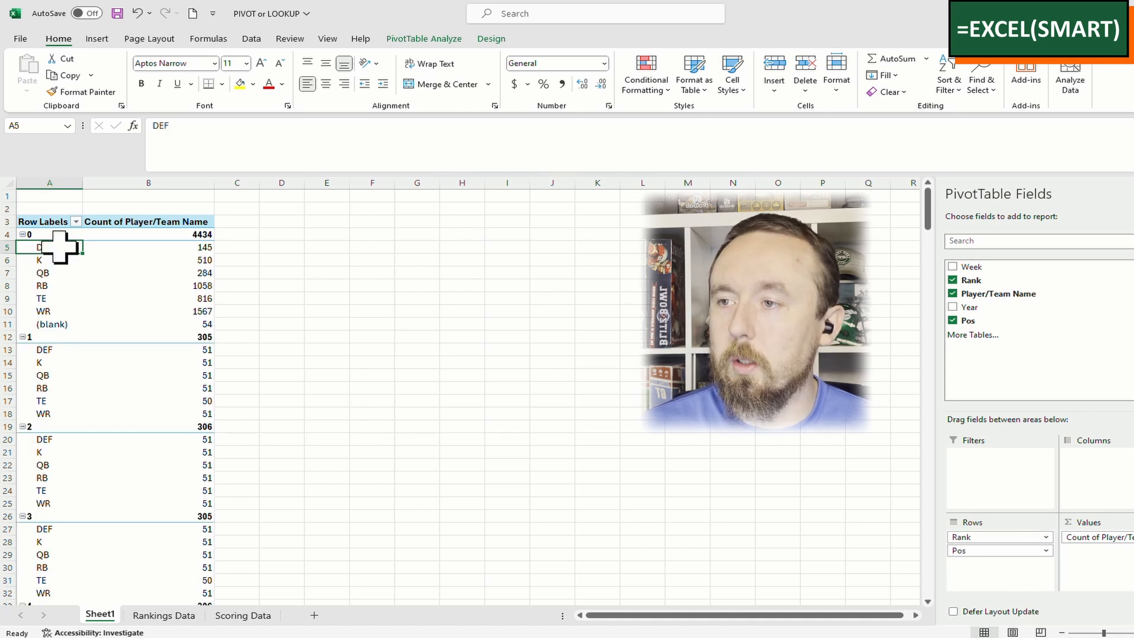
left_click_drag(59, 247, 45, 329)
key("Up")
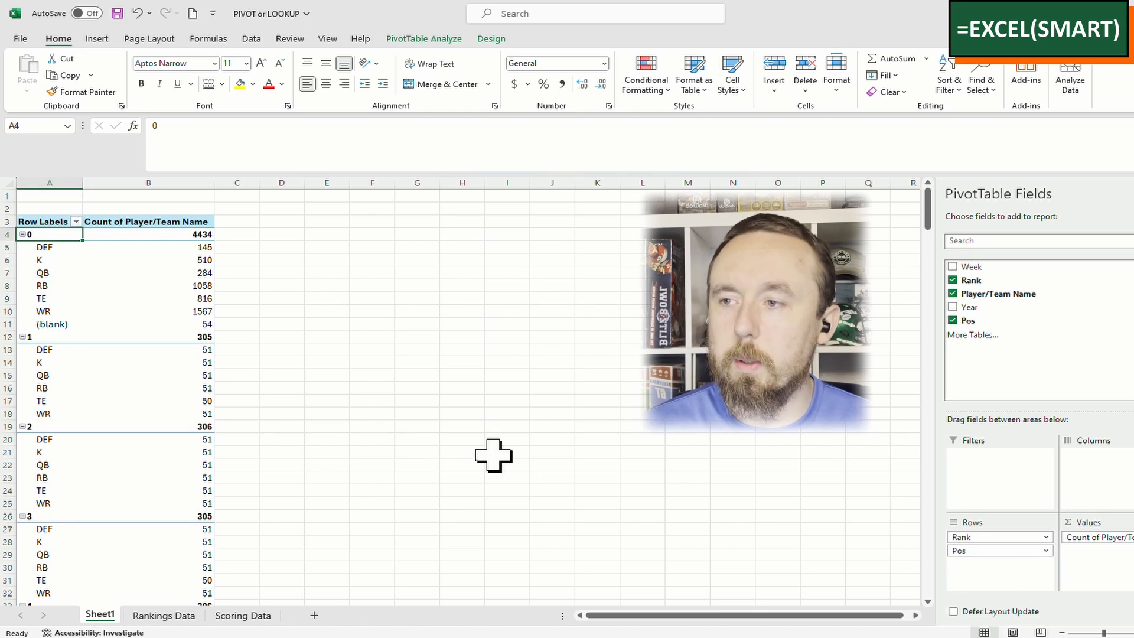
Put Pos back above Rank and check DEF's counts: rank 0 at 145, about 51 per rank
left_click_drag(1034, 553, 1004, 535)
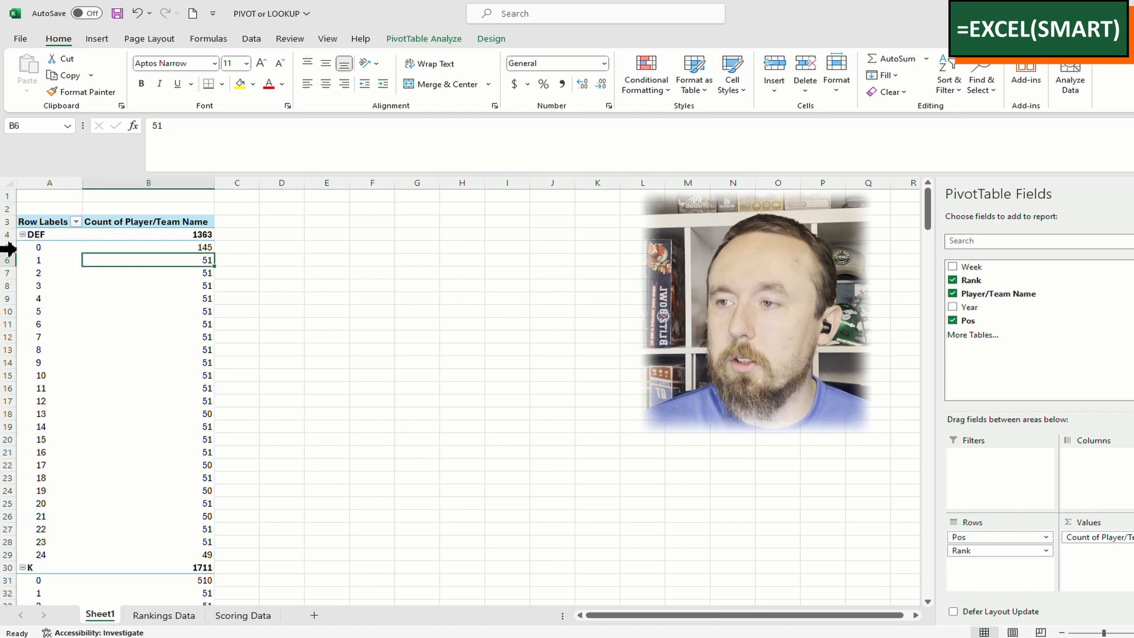
left_click(239, 261)
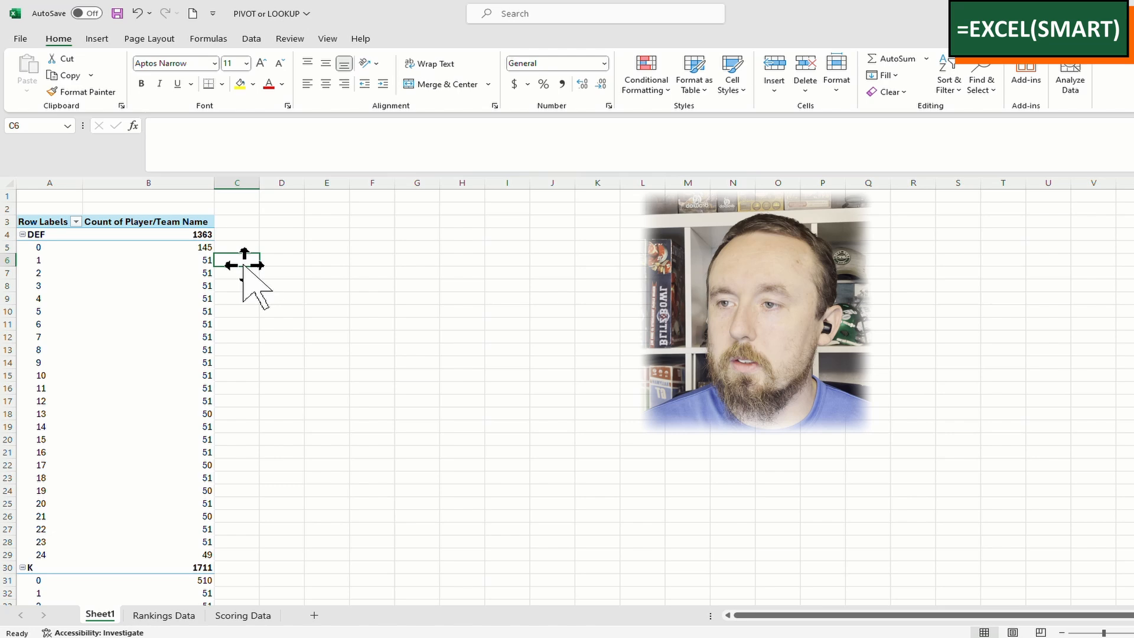
left_click(182, 261)
scroll(310, 493, "down", 9)
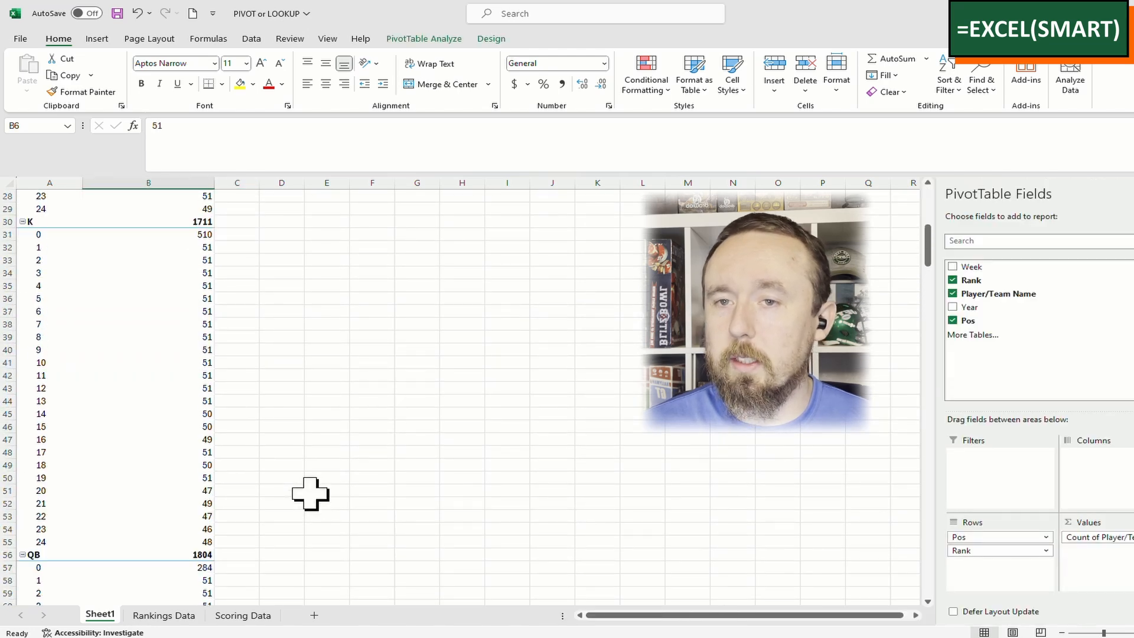
scroll(310, 493, "up", 9)
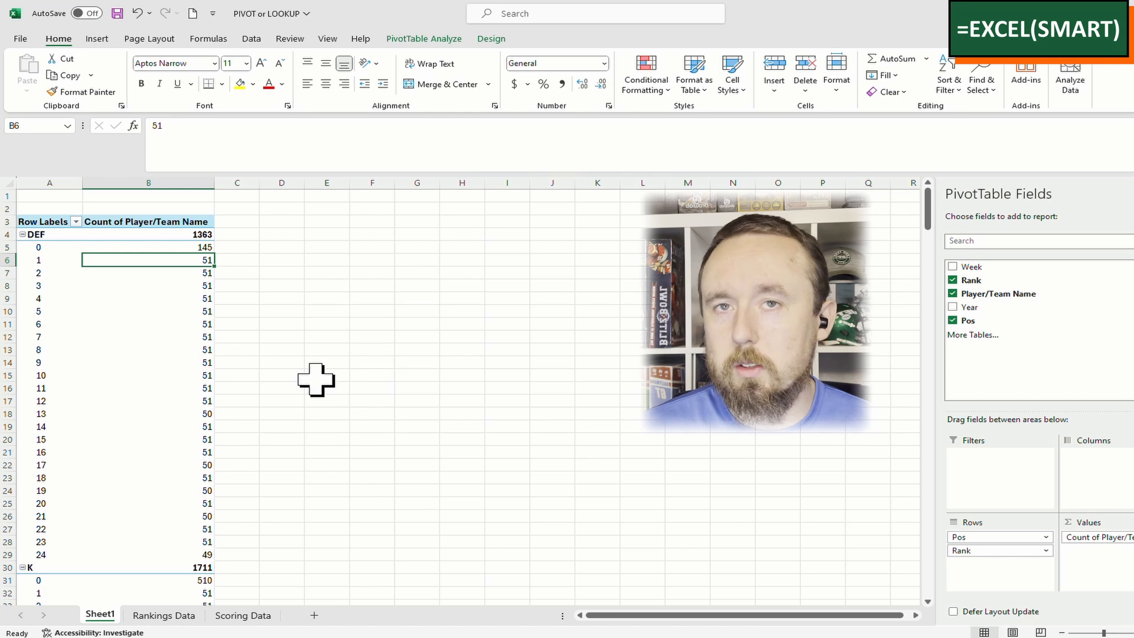
key("Down")
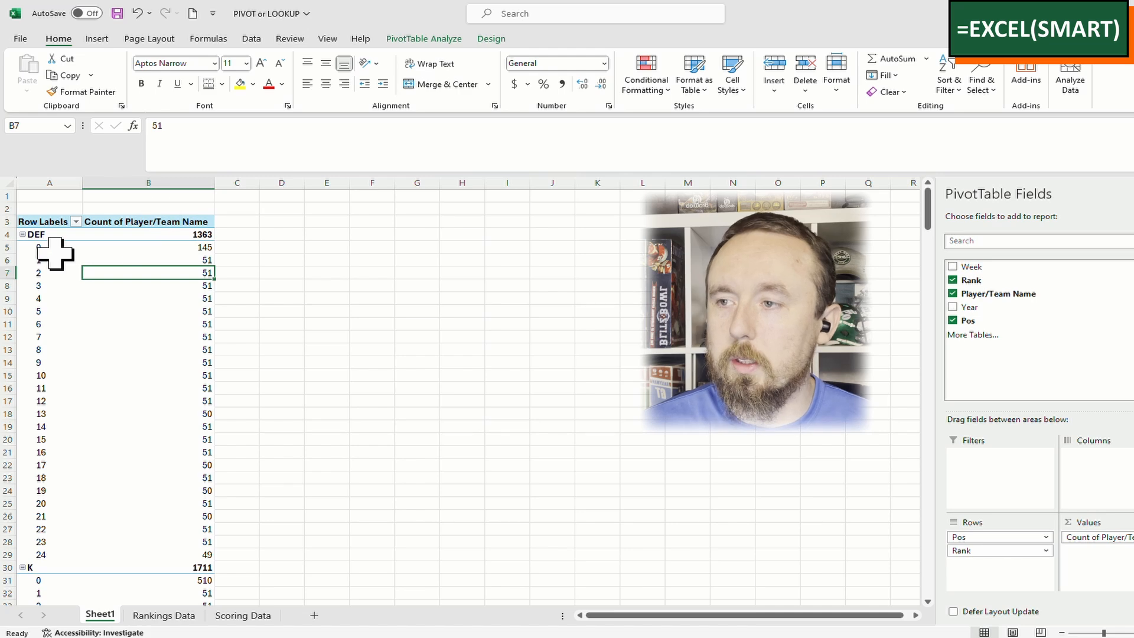
Nest Year under Rank in the pivot rows, showing 17 per year for 2021–2023
left_click_drag(970, 306, 1011, 567)
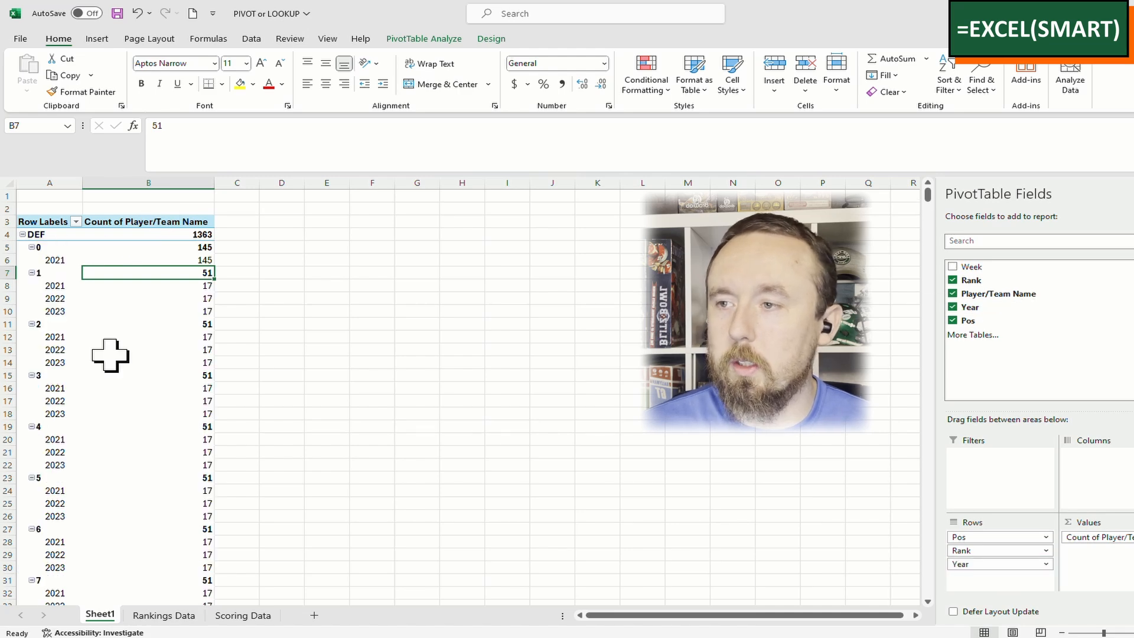
scroll(130, 365, "down", 6)
scroll(130, 365, "down", 16)
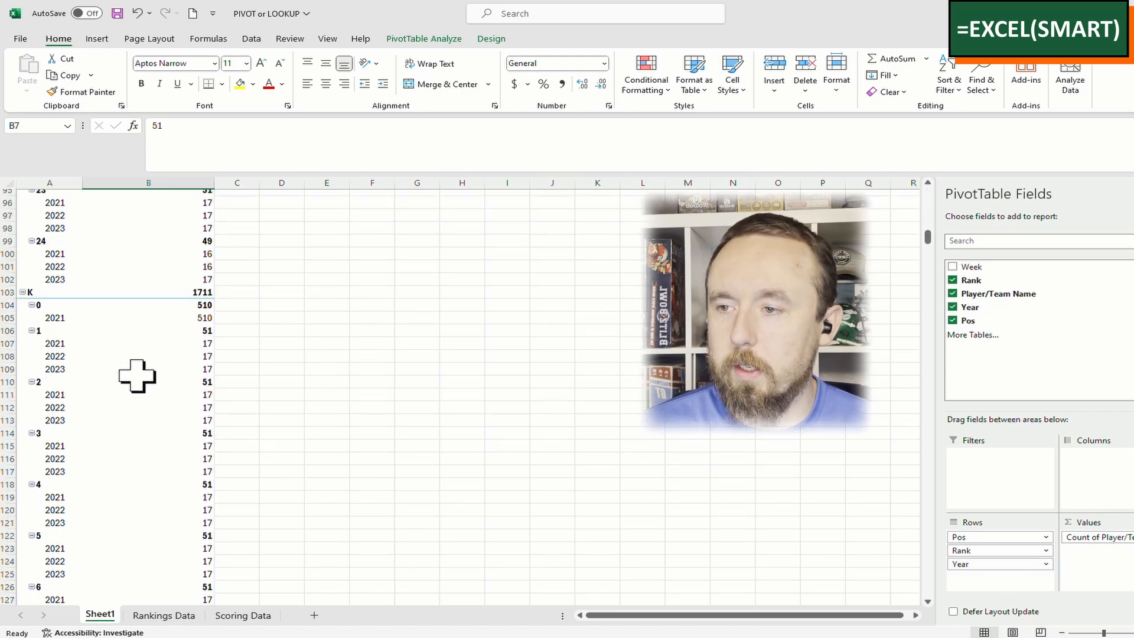
scroll(137, 376, "up", 20)
left_click(172, 362)
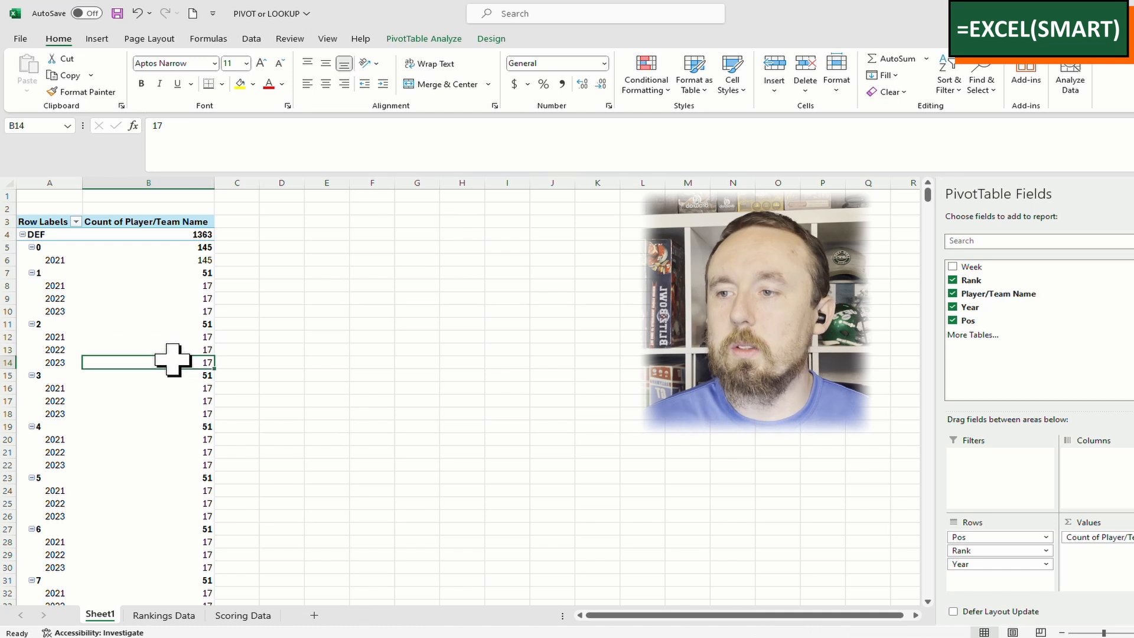
left_click(177, 334)
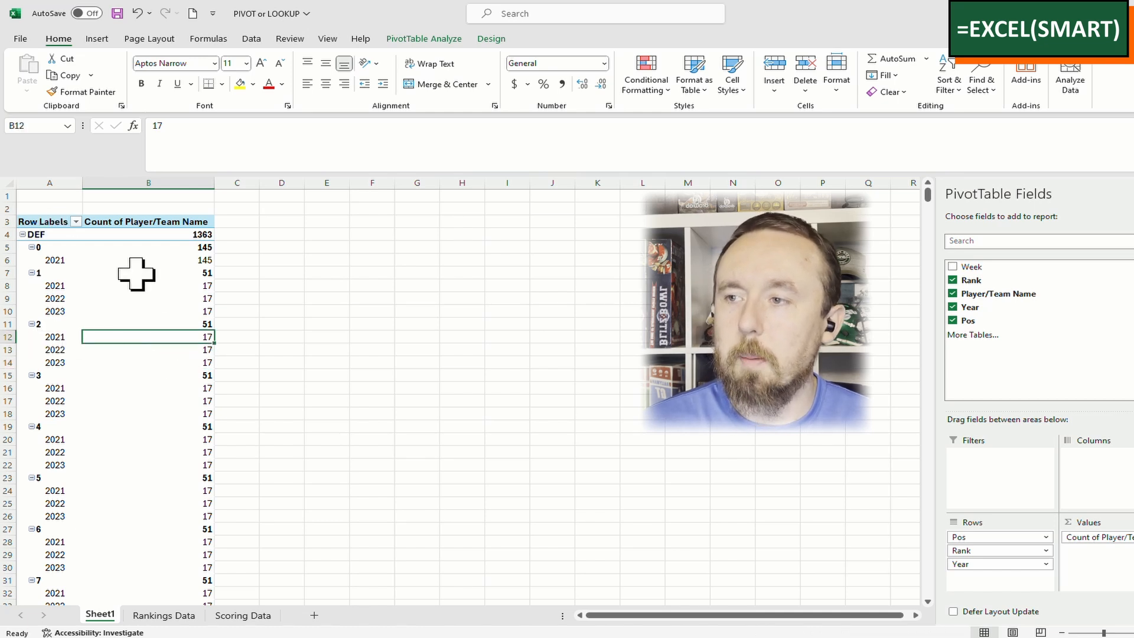
scroll(193, 358, "down", 13)
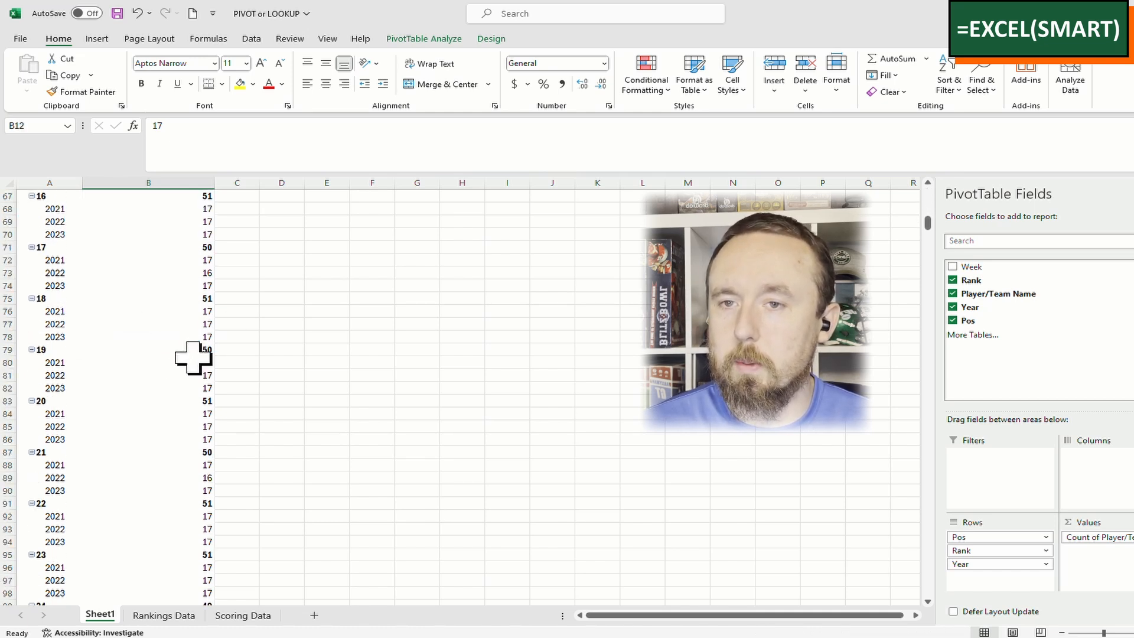
scroll(192, 411, "up", 13)
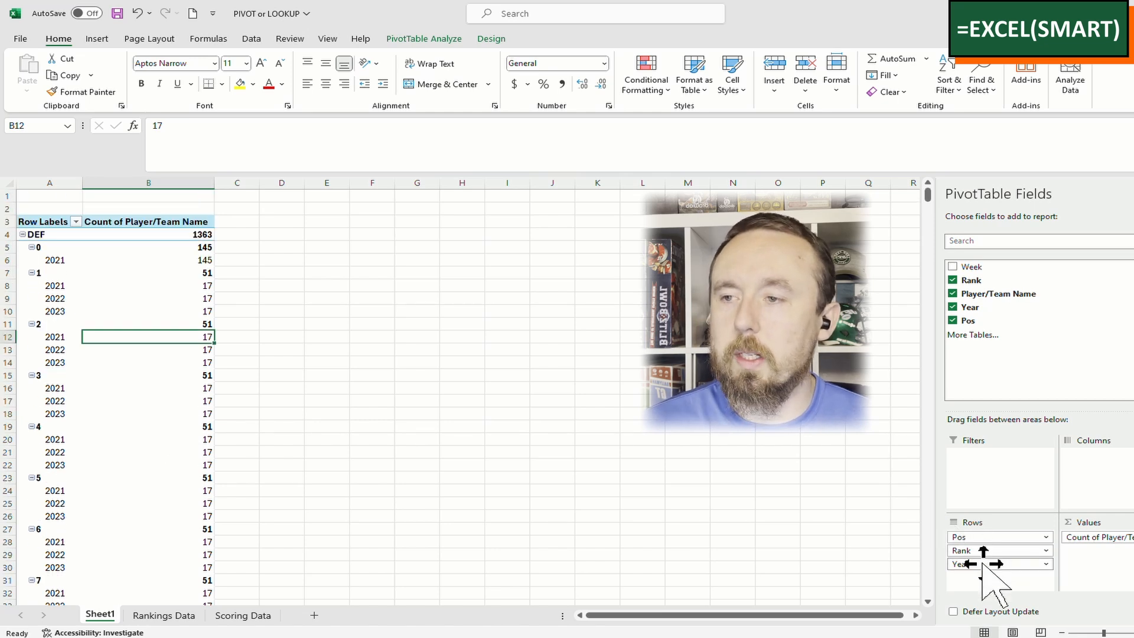
left_click_drag(61, 288, 55, 312)
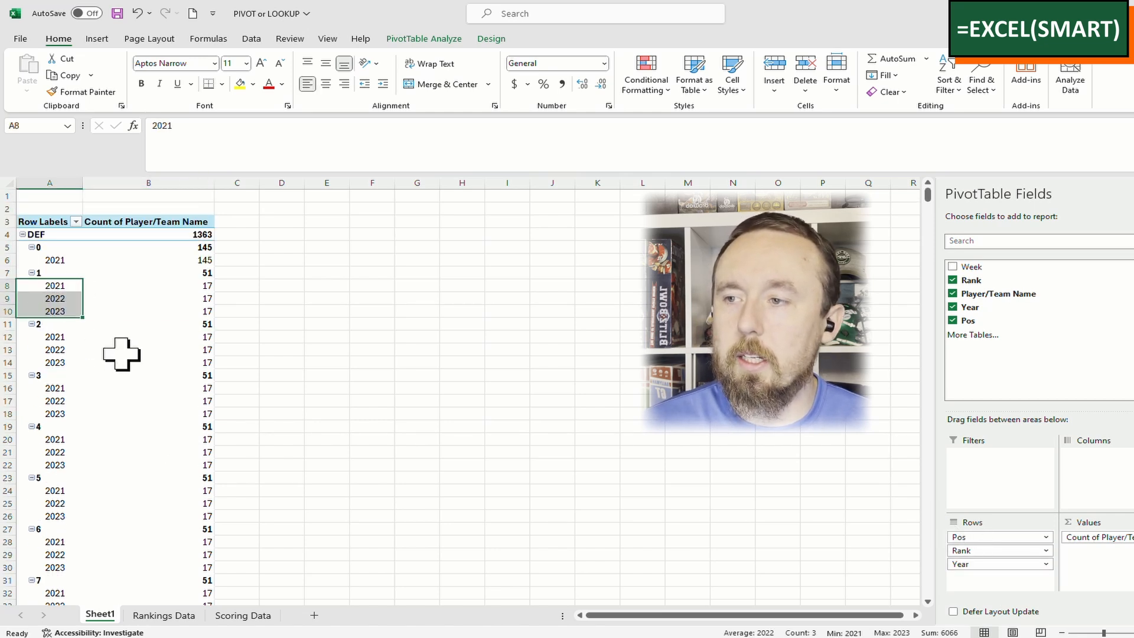
left_click(236, 286)
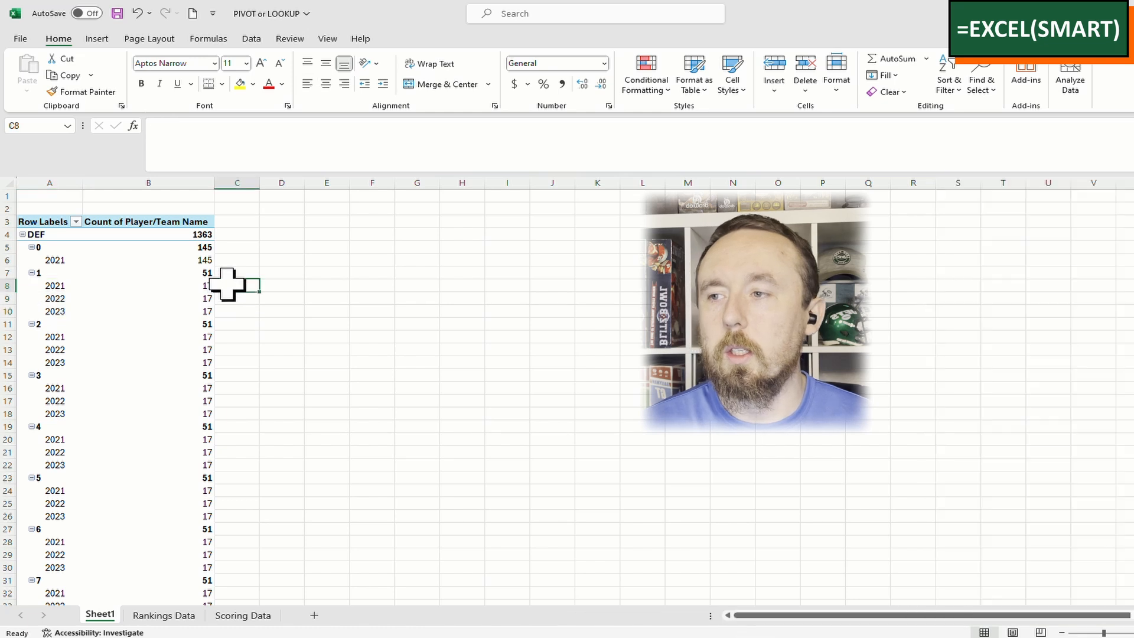
left_click(239, 197)
left_click(160, 310)
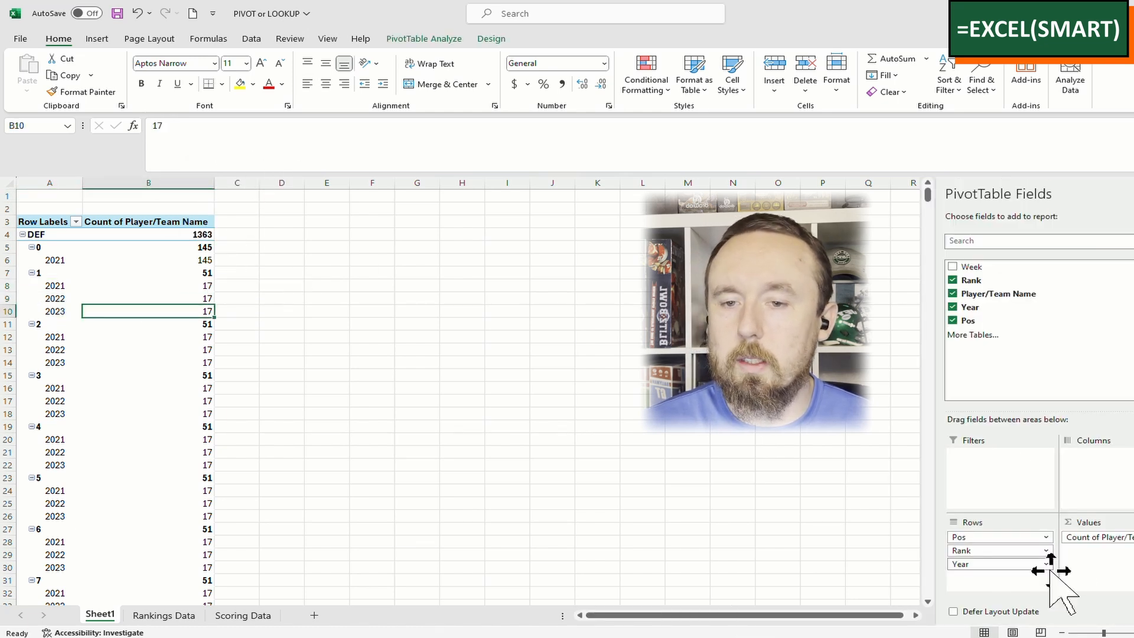
Move Year from rows to columns, giving DEF 551, 404 and 408 for 2021–2023
left_click_drag(977, 566, 1110, 496)
left_click_drag(188, 183, 269, 184)
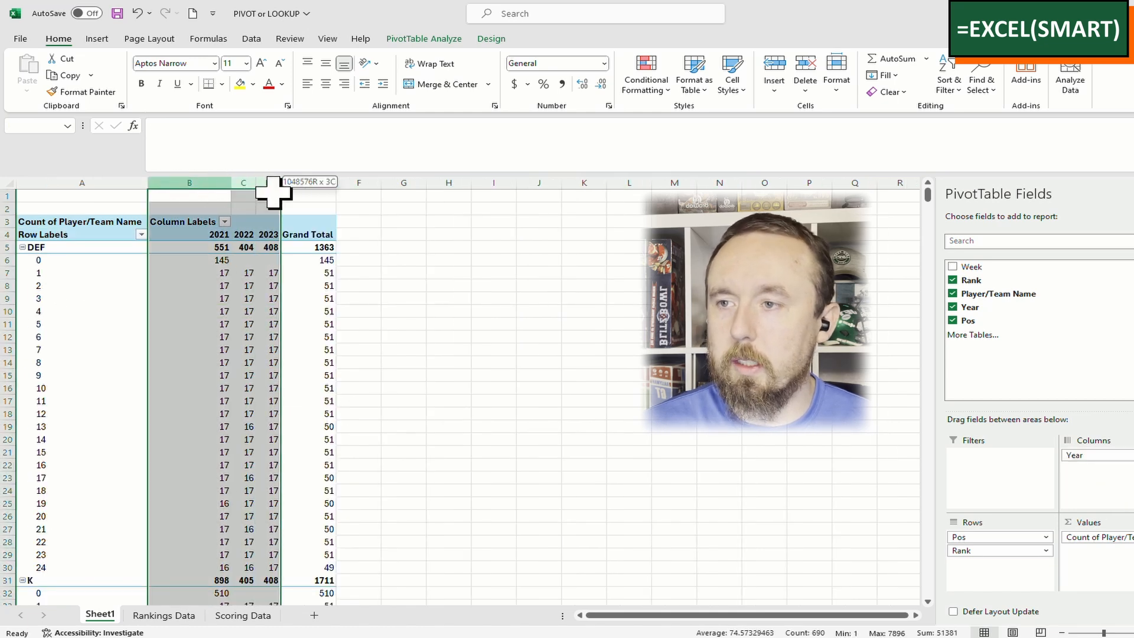
left_click(371, 234)
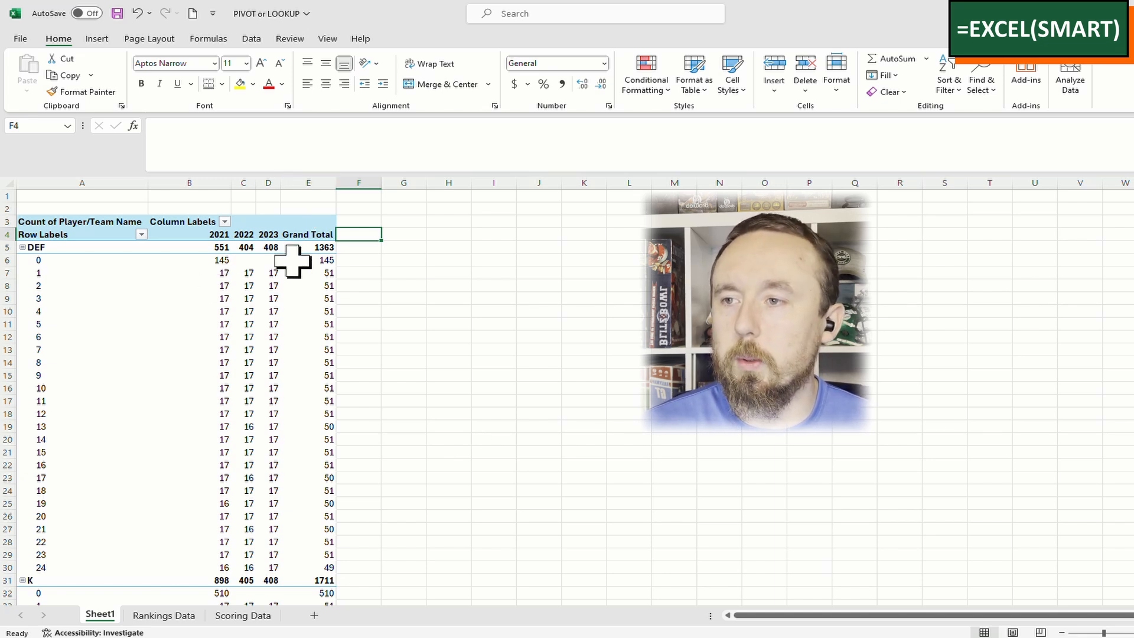
left_click(222, 275)
Inspect the yearly counts for WR and TE ranks, then return to the top of the sheet
scroll(382, 354, "down", 18)
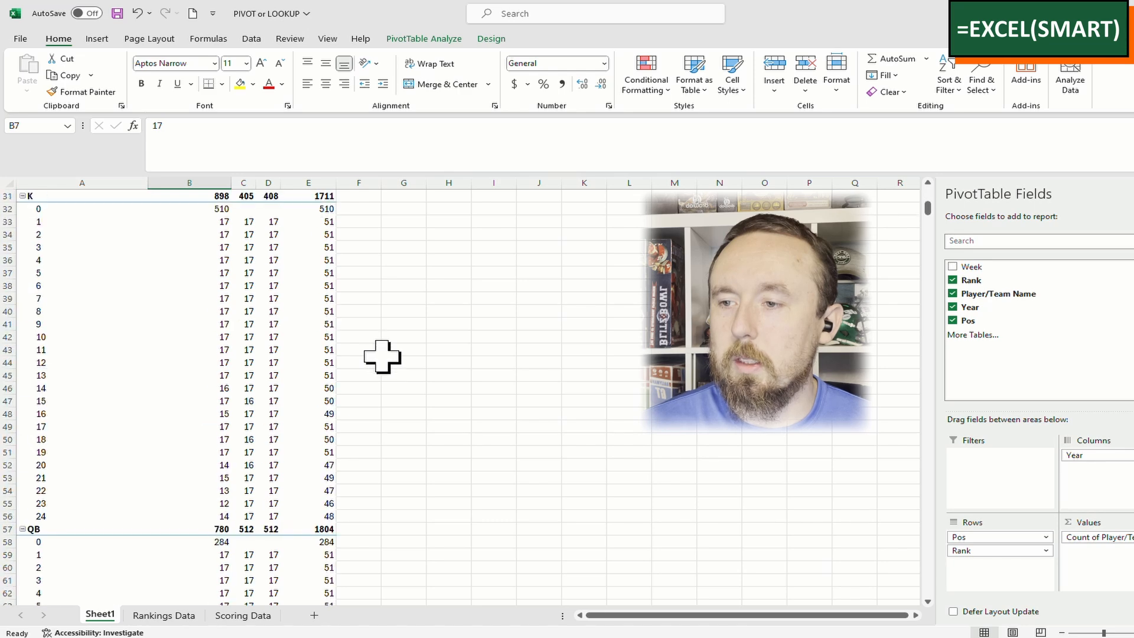
scroll(381, 355, "down", 20)
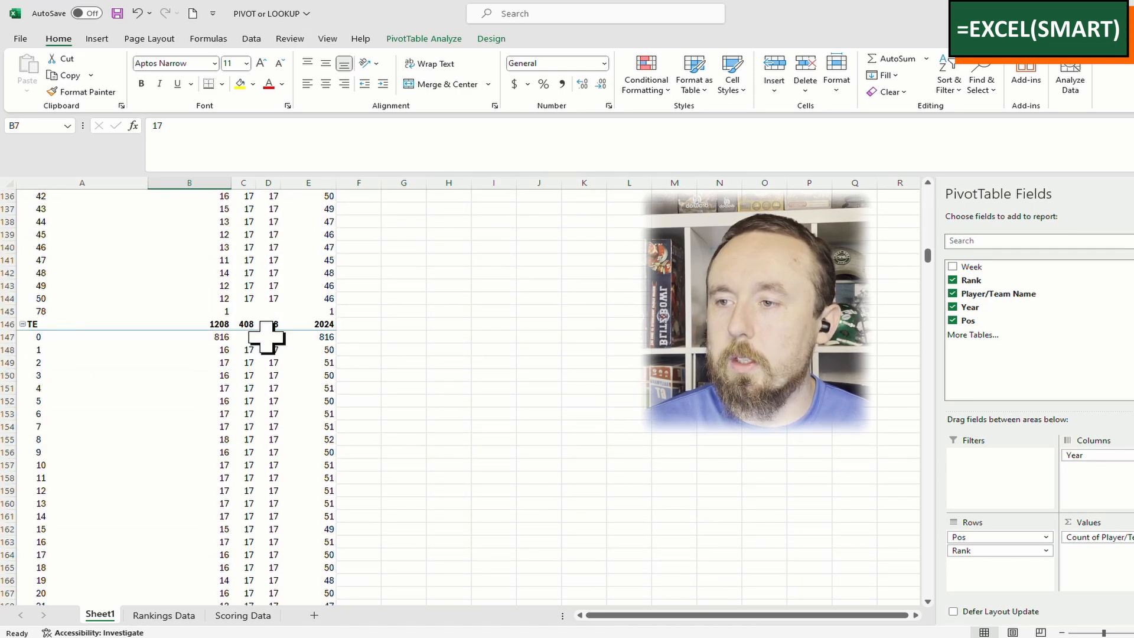
scroll(464, 387, "down", 10)
scroll(389, 376, "up", 7)
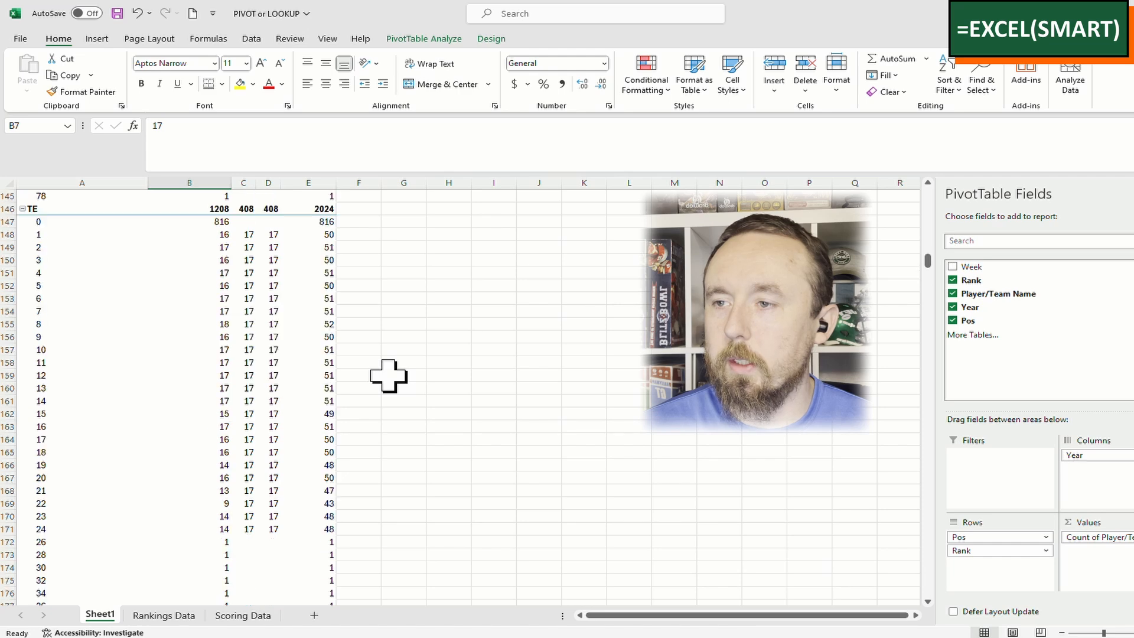
scroll(389, 375, "down", 4)
left_click_drag(223, 385, 192, 514)
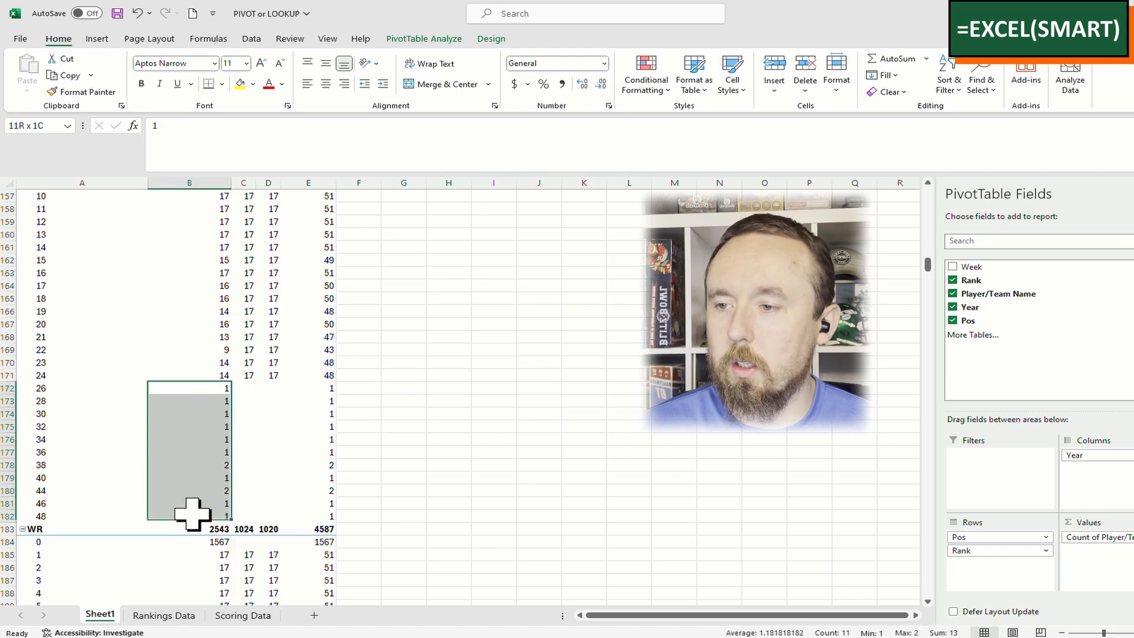
left_click(387, 362)
scroll(387, 360, "down", 14)
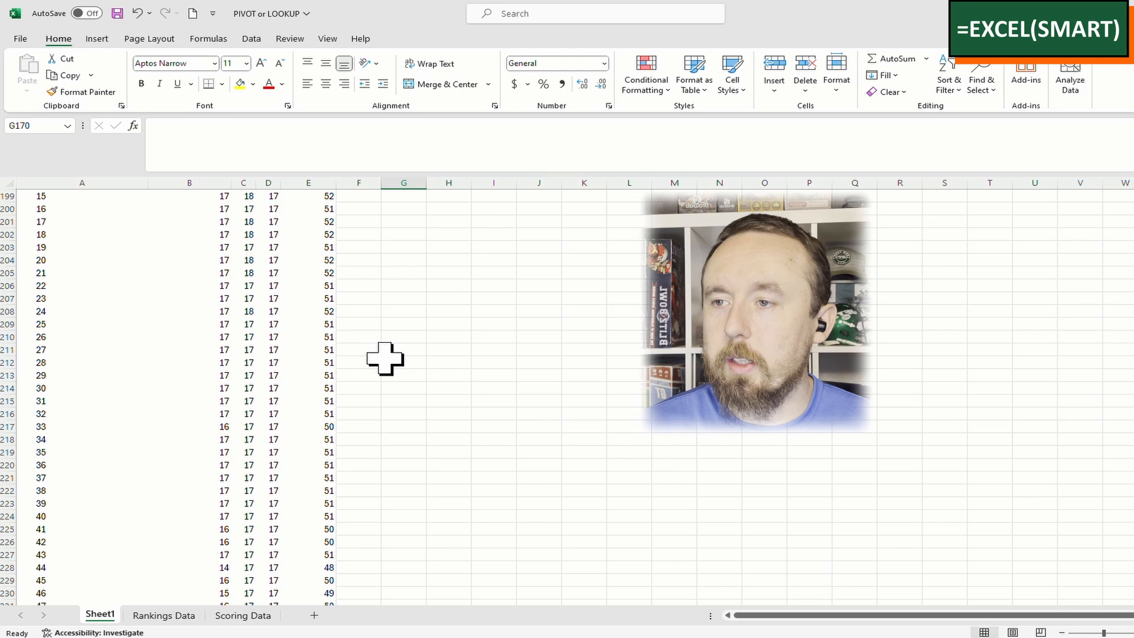
left_click(248, 298)
scroll(278, 402, "up", 5)
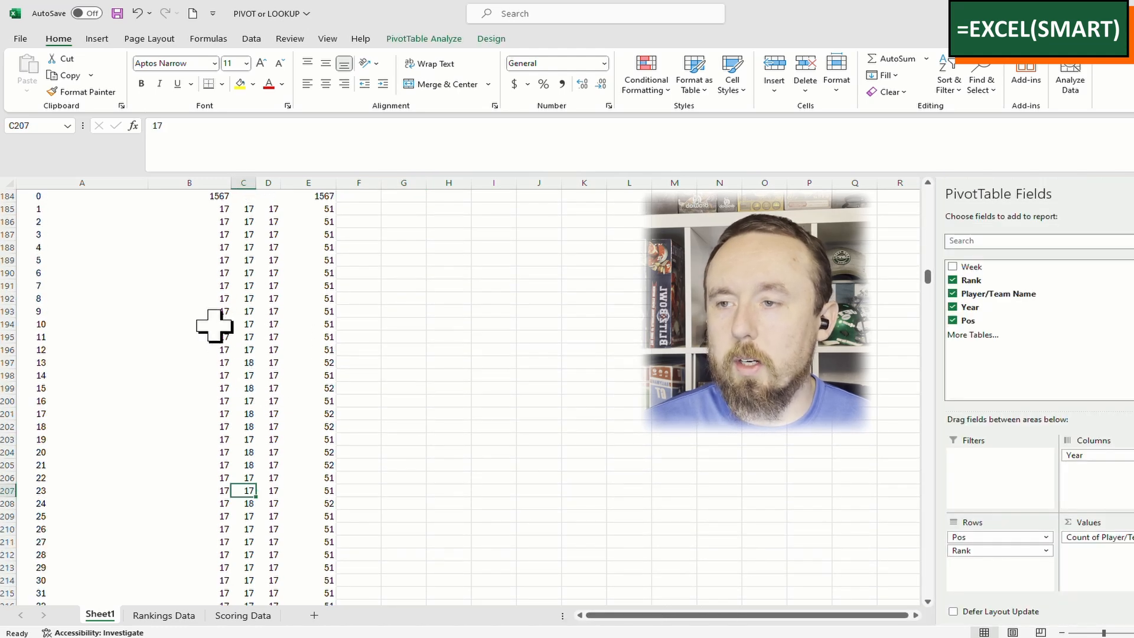
scroll(272, 355, "up", 7)
scroll(272, 355, "up", 3)
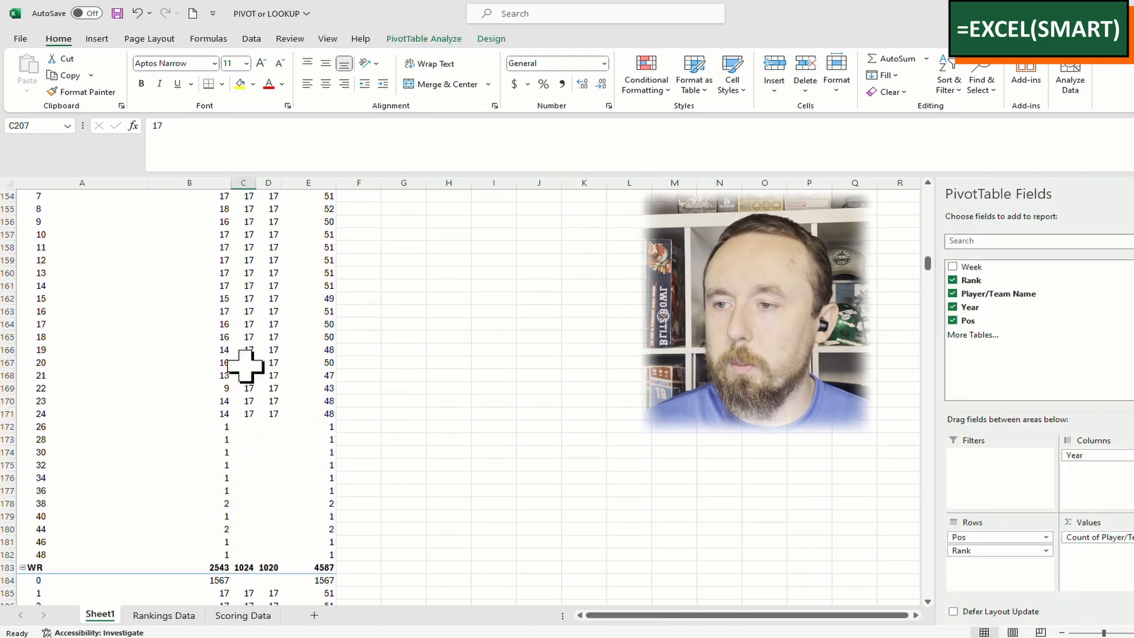
left_click(220, 388)
scroll(444, 328, "up", 20)
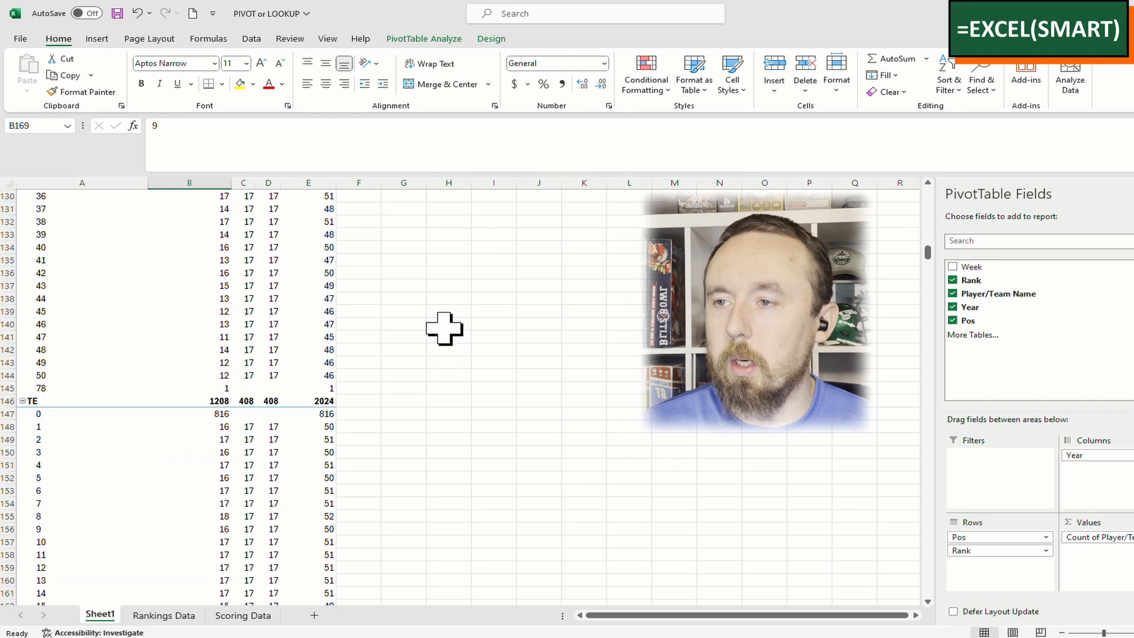
scroll(442, 328, "up", 20)
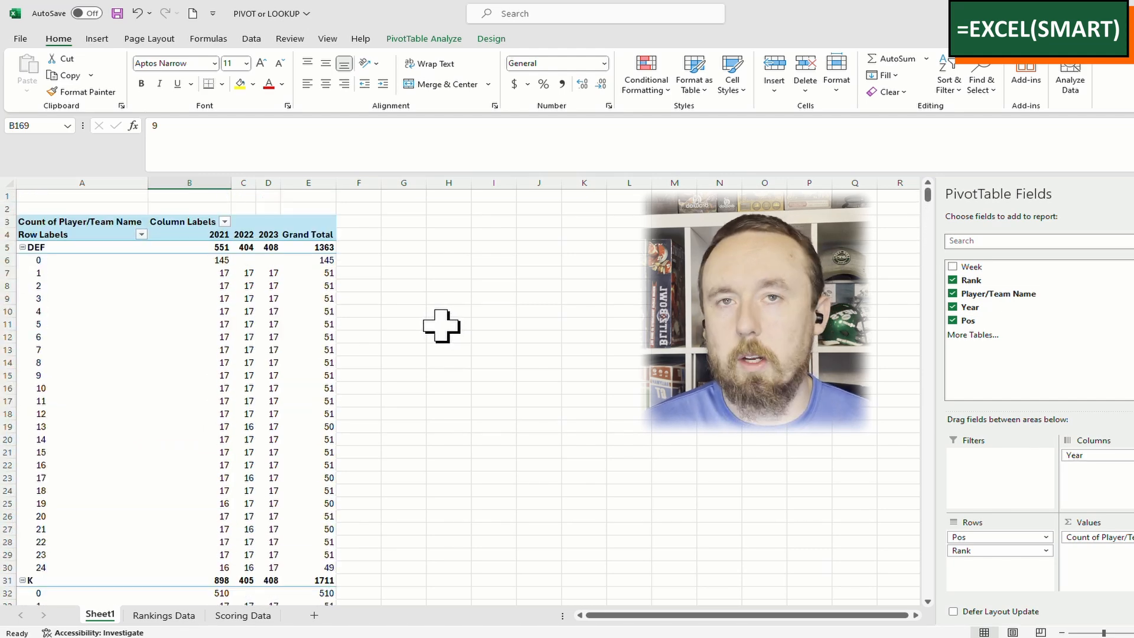
key("ctrl+Home")
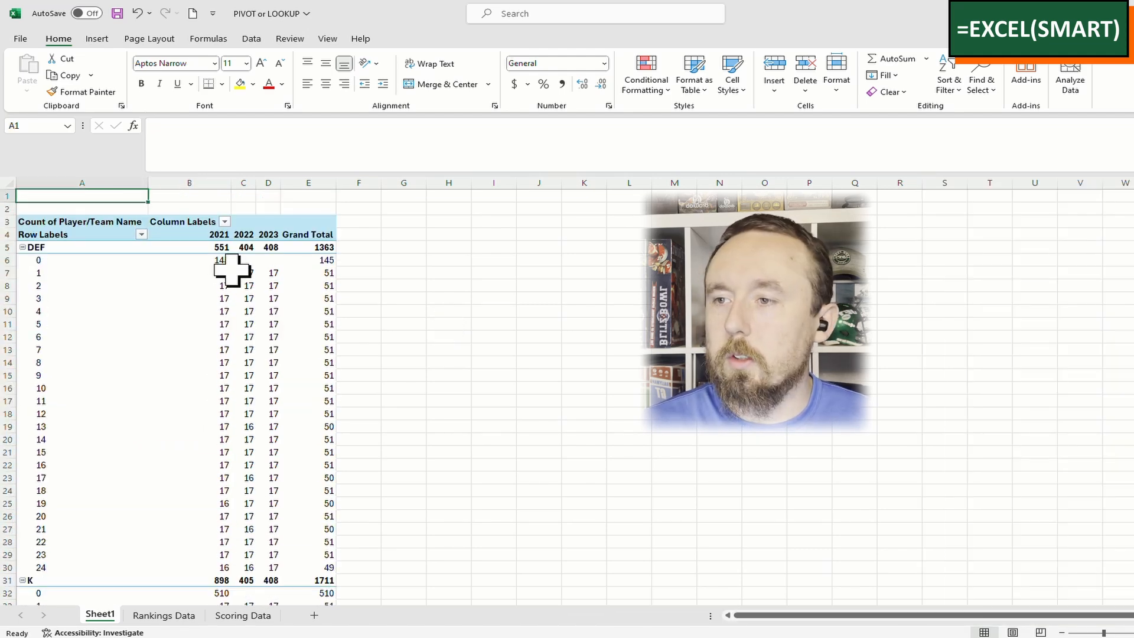
On the Rankings Data sheet, look at the Rank filter options and settle on cell F2 of the Include column
left_click(165, 615)
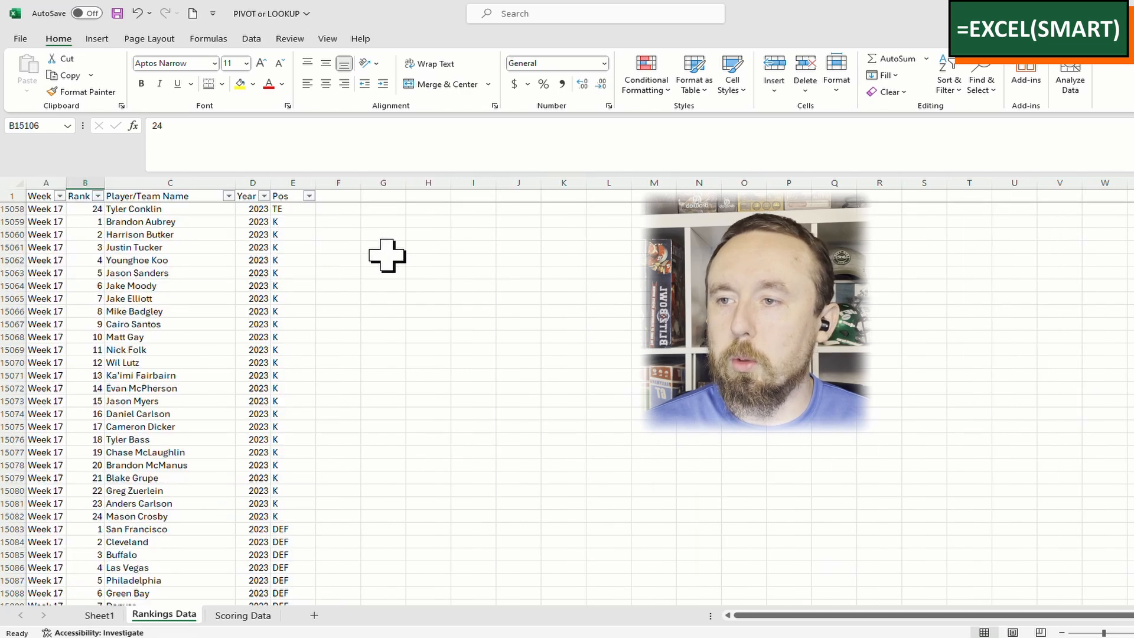
left_click(346, 197)
key("Down")
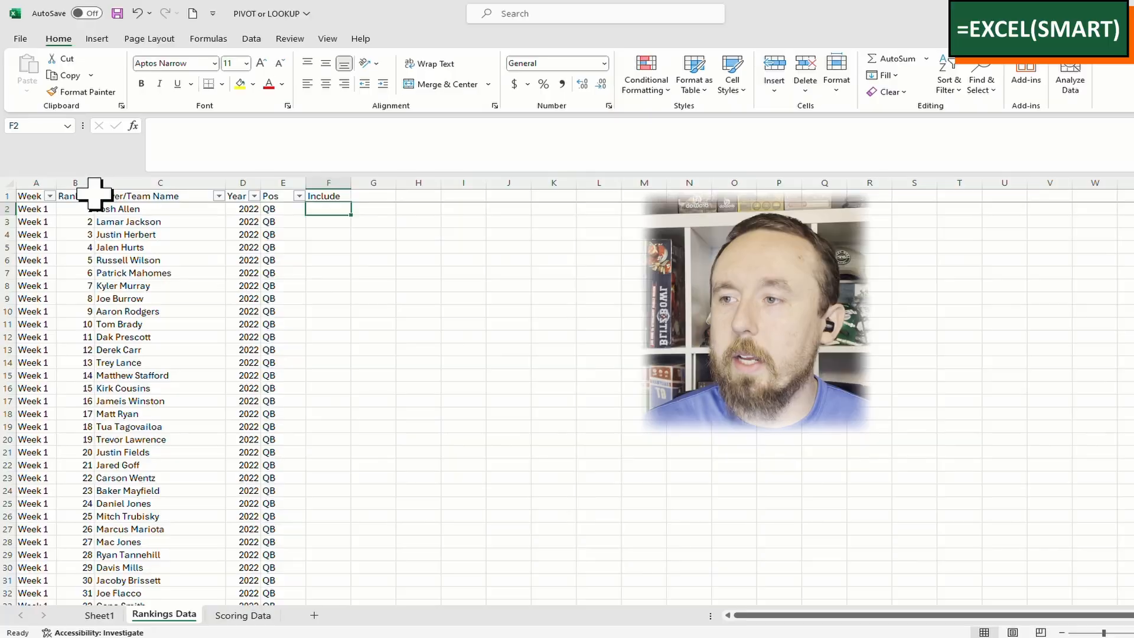
left_click(88, 196)
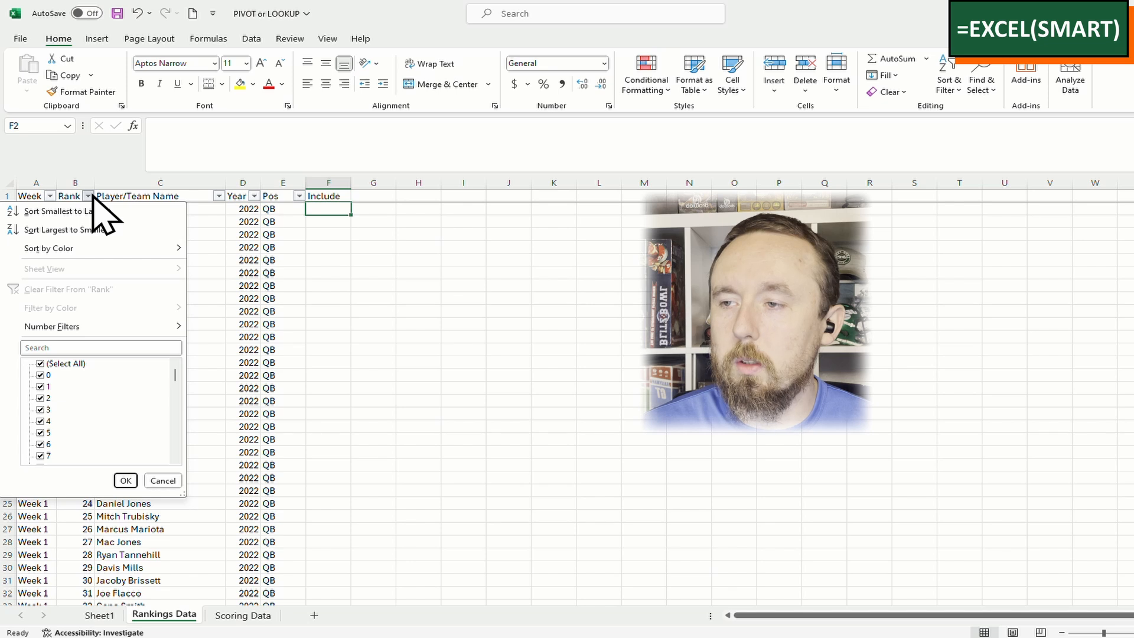
left_click(386, 285)
left_click(374, 213)
left_click(330, 207)
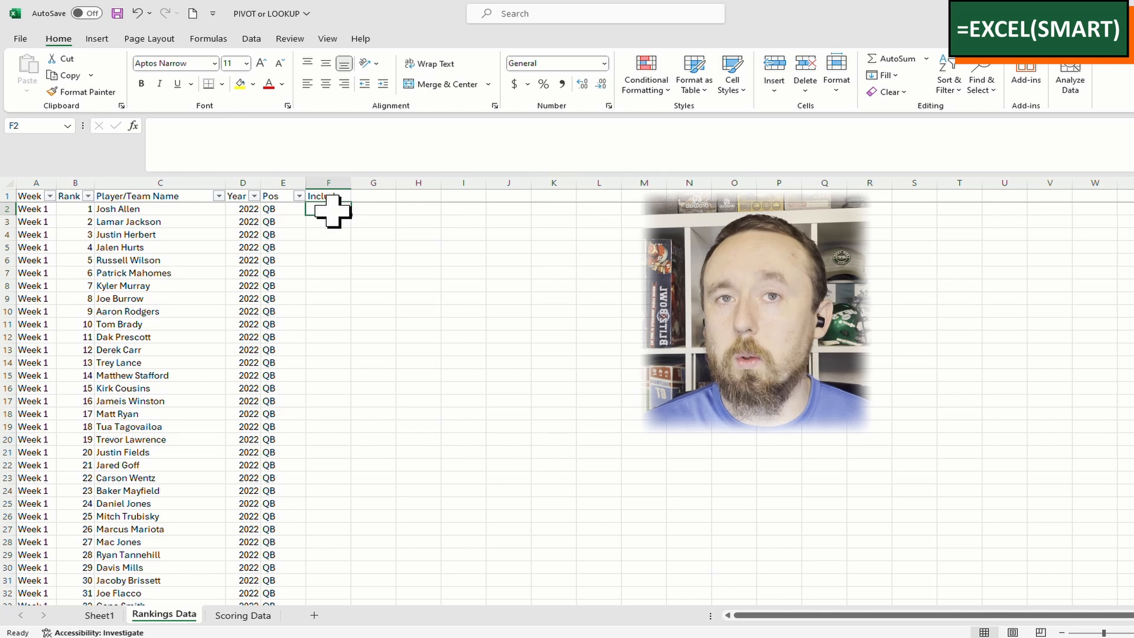
Review the Rank and Include filter lists and the Include 0 values, then return to Sheet1
left_click(88, 196)
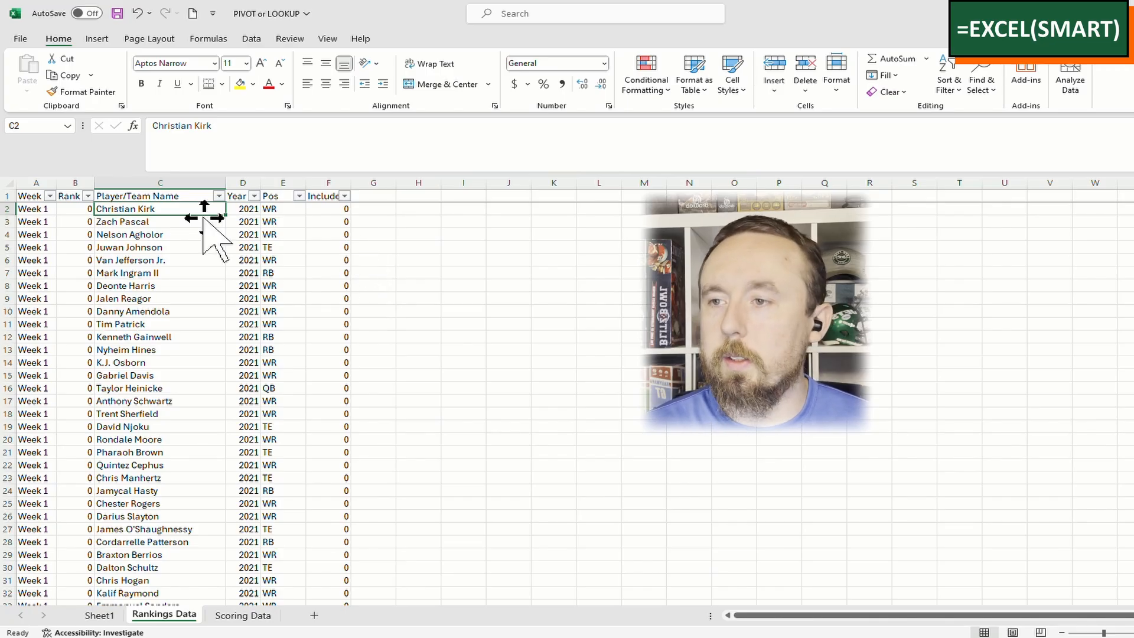
left_click(324, 273)
left_click(339, 222)
left_click(325, 286)
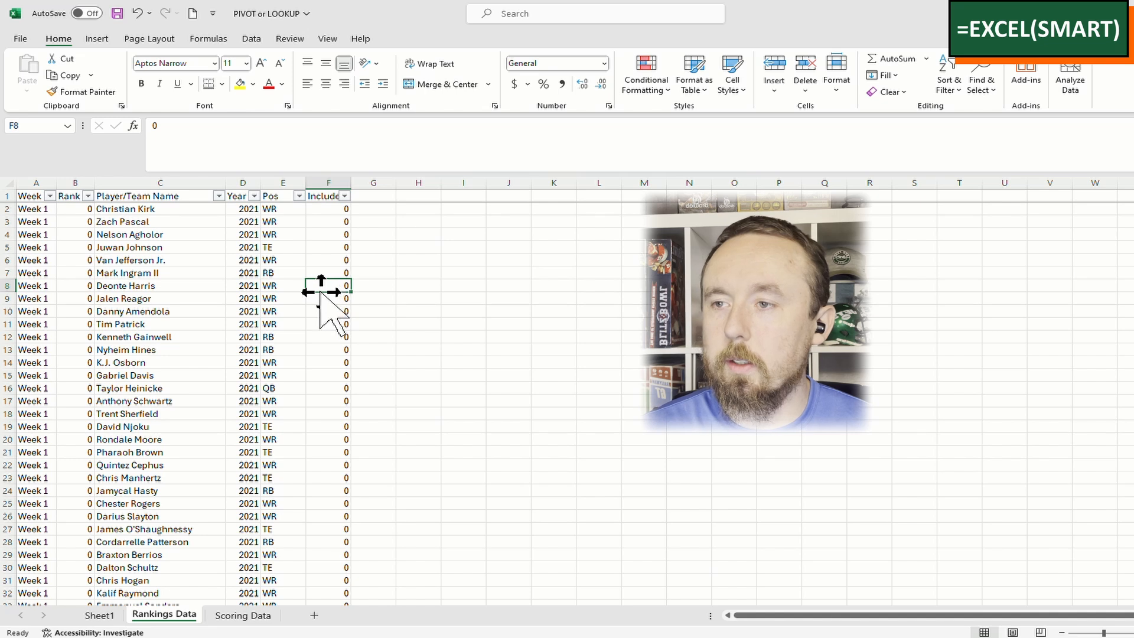
left_click(344, 196)
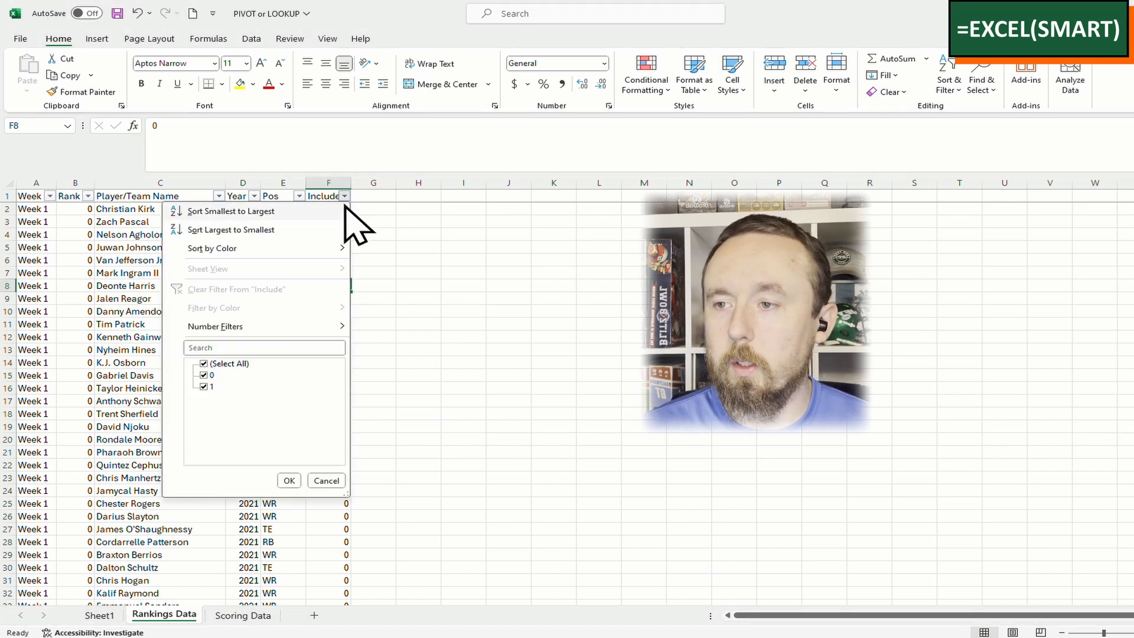
left_click(444, 290)
left_click(336, 260)
left_click(335, 325)
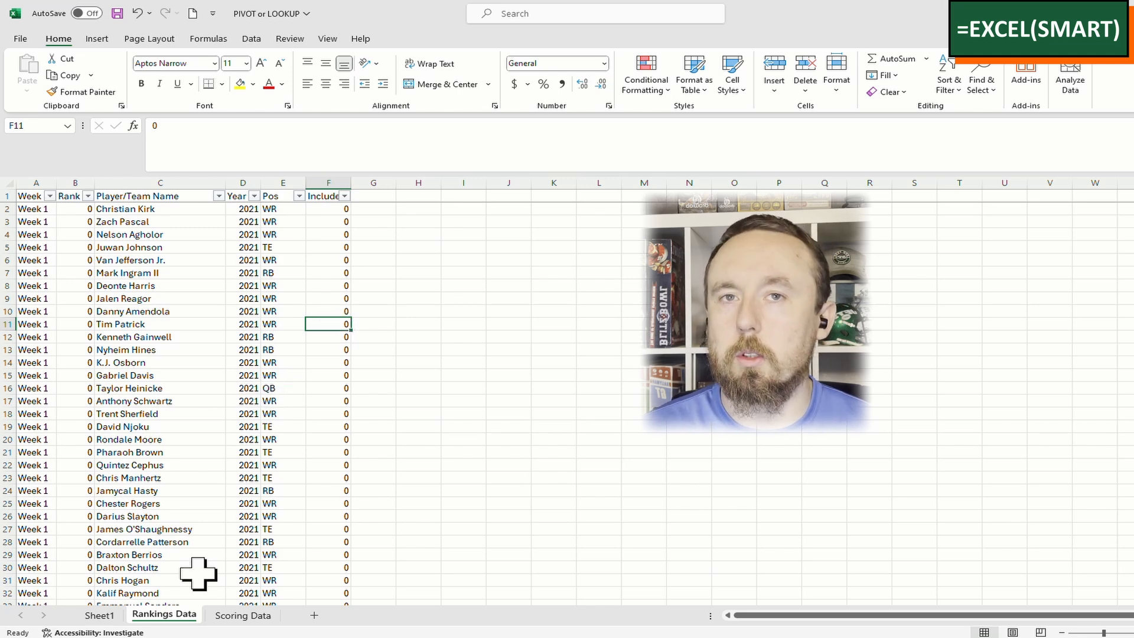
left_click(101, 616)
Extend PivotTable1's source range to 'Rankings Data'!$A$1:$F$15106 so it covers column F
left_click(244, 311)
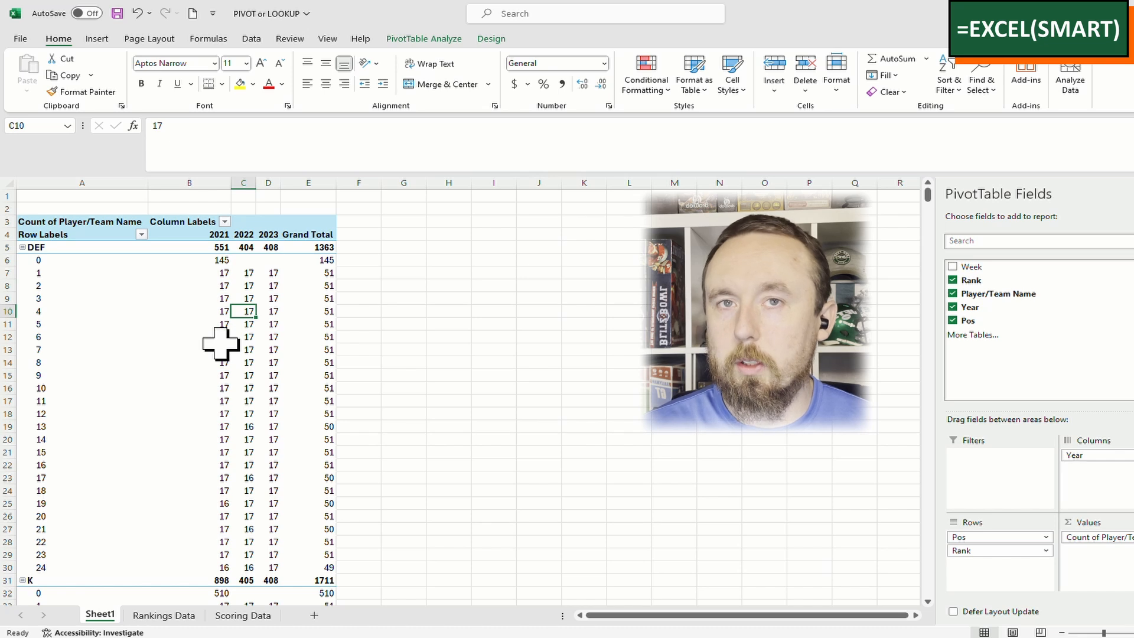
mouse_move(221, 344)
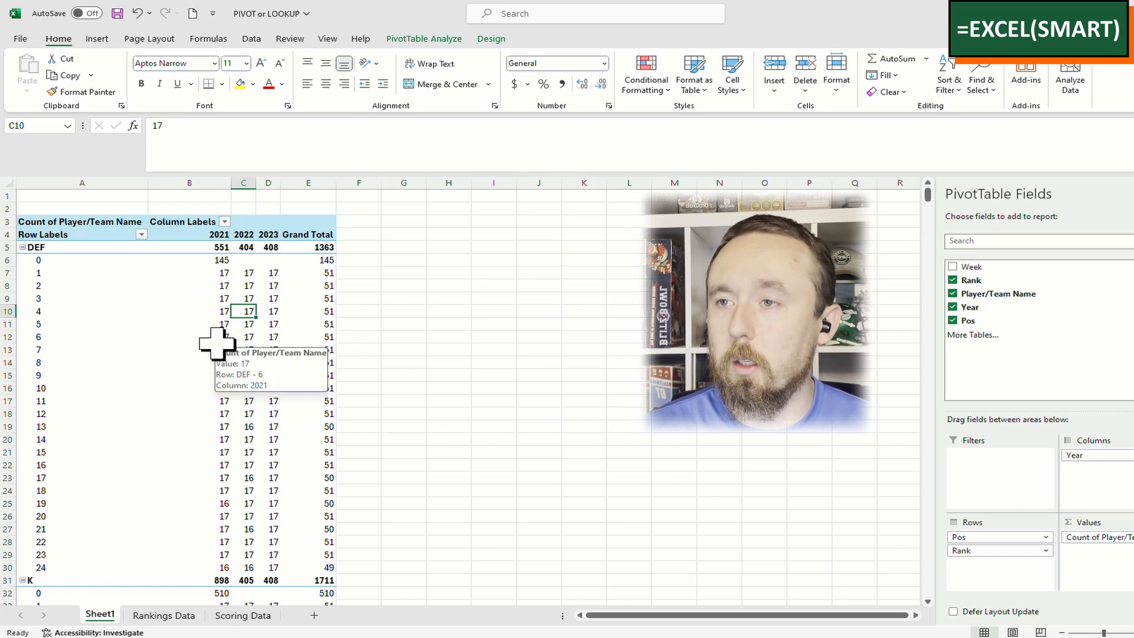
left_click(416, 39)
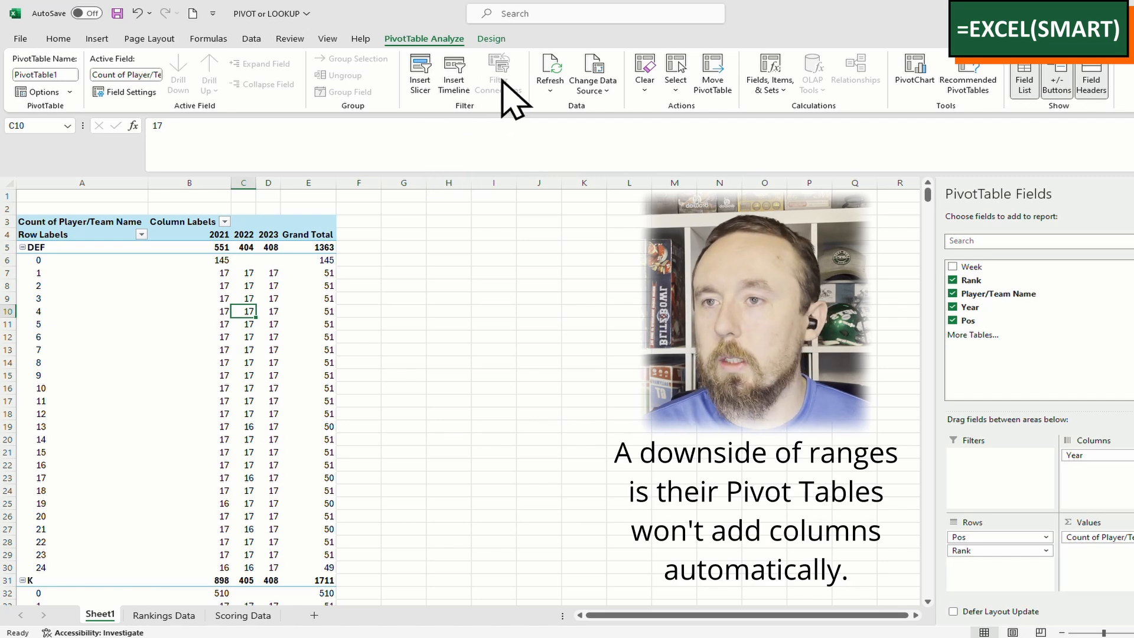
left_click(595, 82)
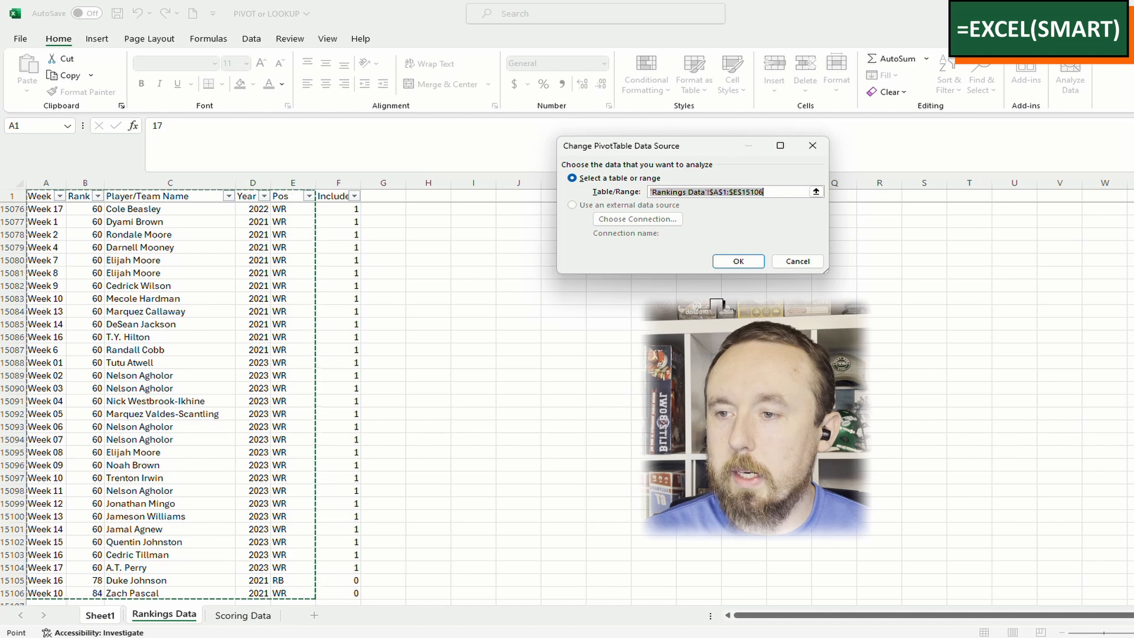
key("shift+Right")
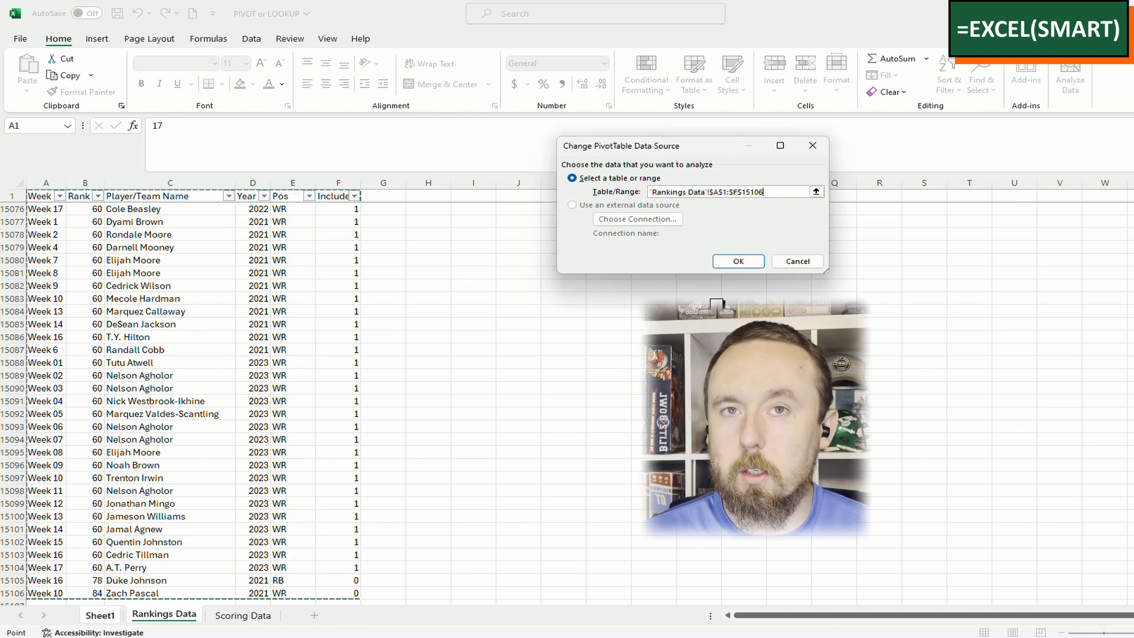
key("Return")
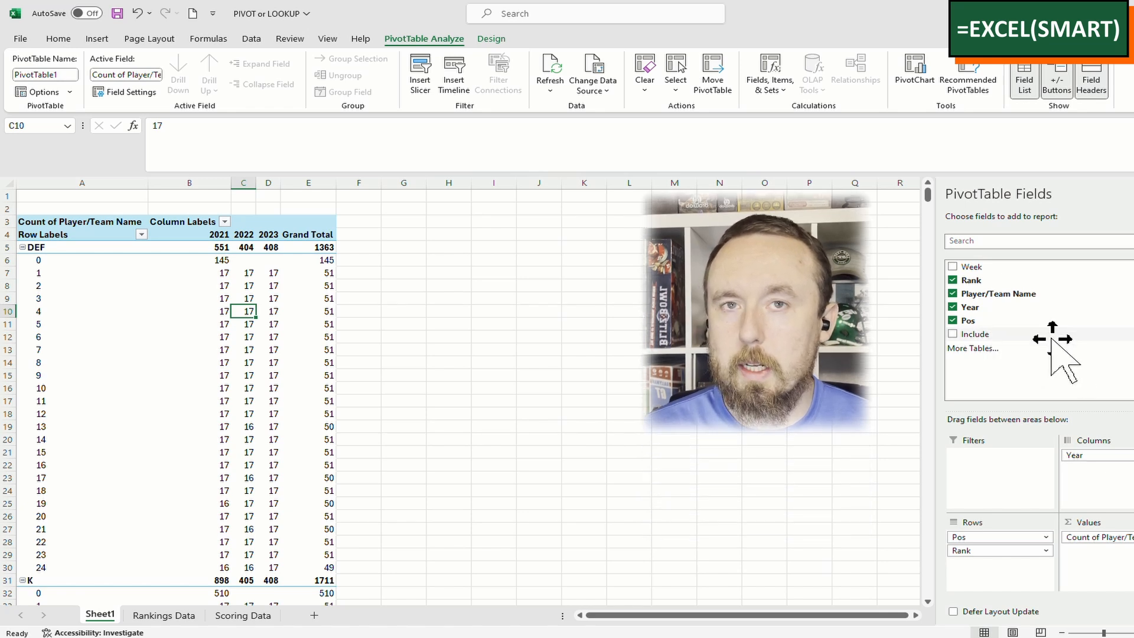
Add Include as a report filter set to 1, so DEF totals 1218 (406, 404, 408)
left_click_drag(1088, 324, 998, 494)
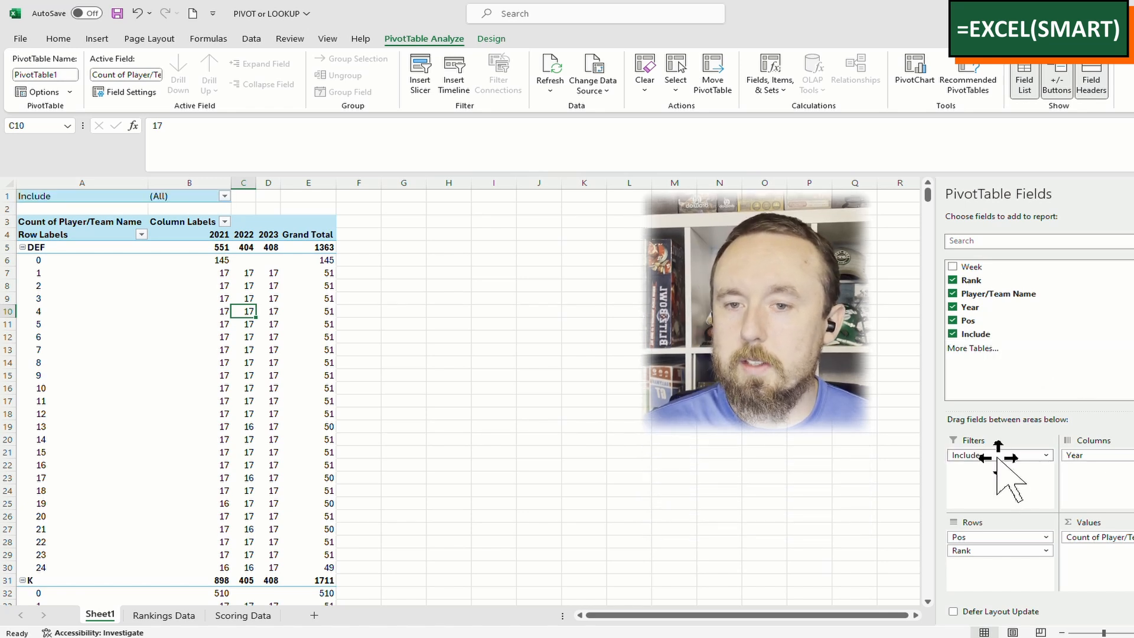
left_click(77, 199)
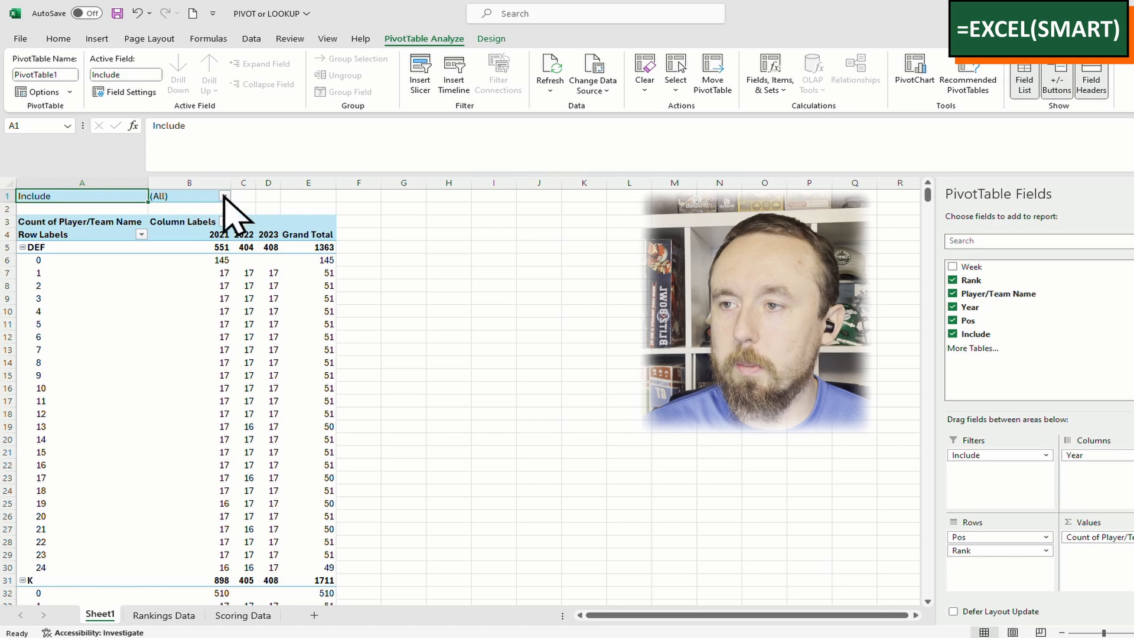
left_click(224, 195)
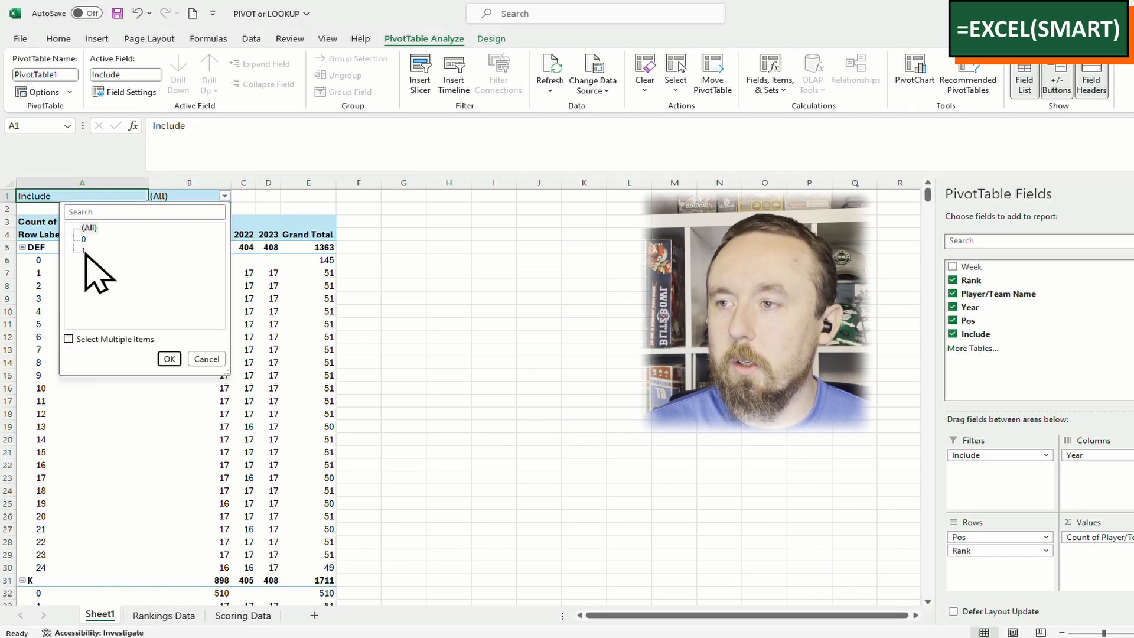
left_click(84, 250)
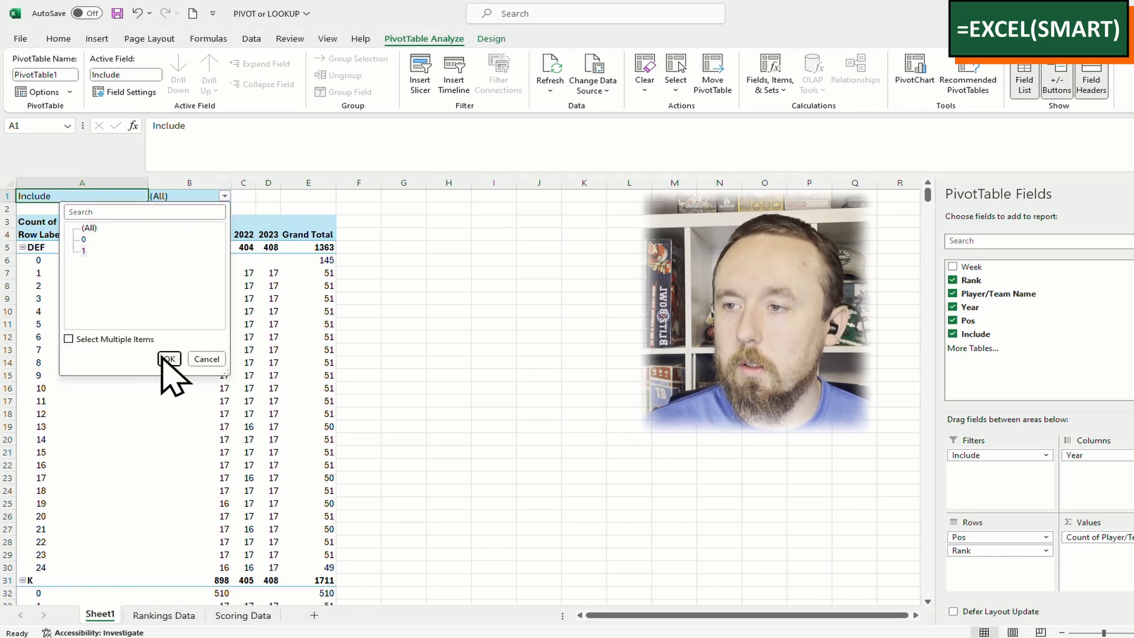
left_click(168, 359)
scroll(405, 355, "down", 7)
scroll(404, 354, "up", 7)
left_click(308, 336)
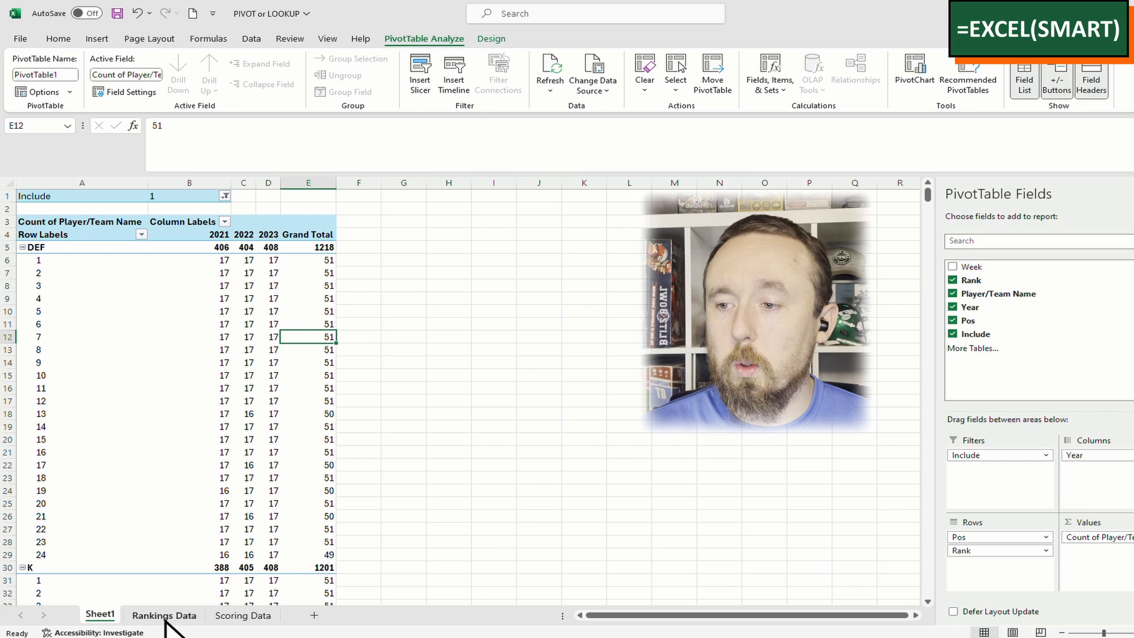
Insert a new PivotTable from the Scoring Data sheet on a new worksheet
left_click(244, 614)
left_click(143, 313)
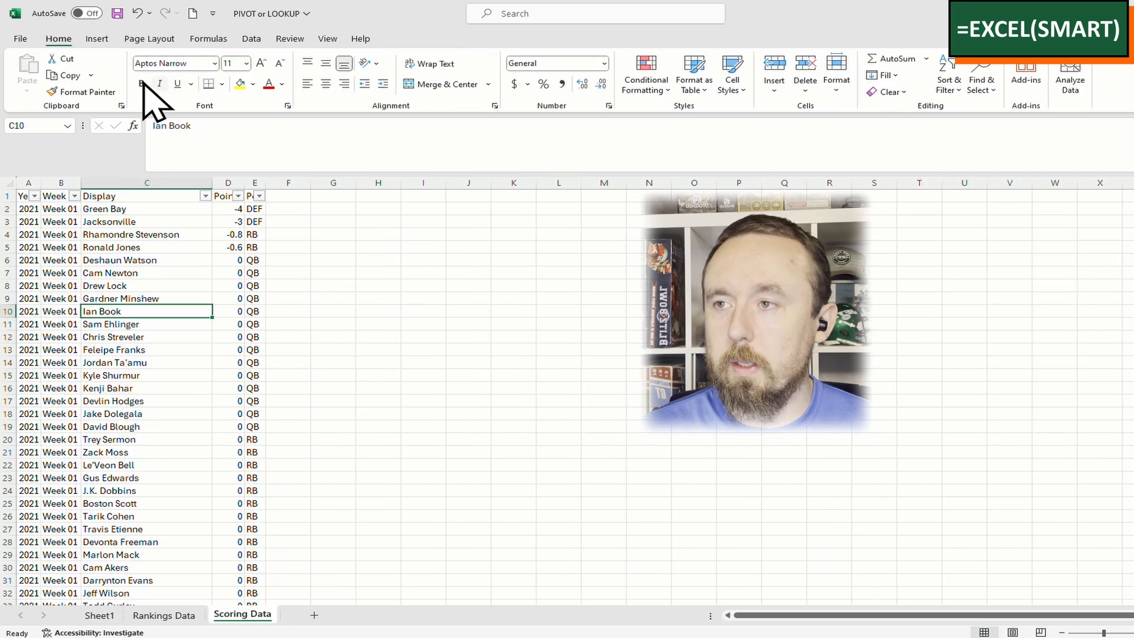
left_click(97, 39)
left_click(30, 65)
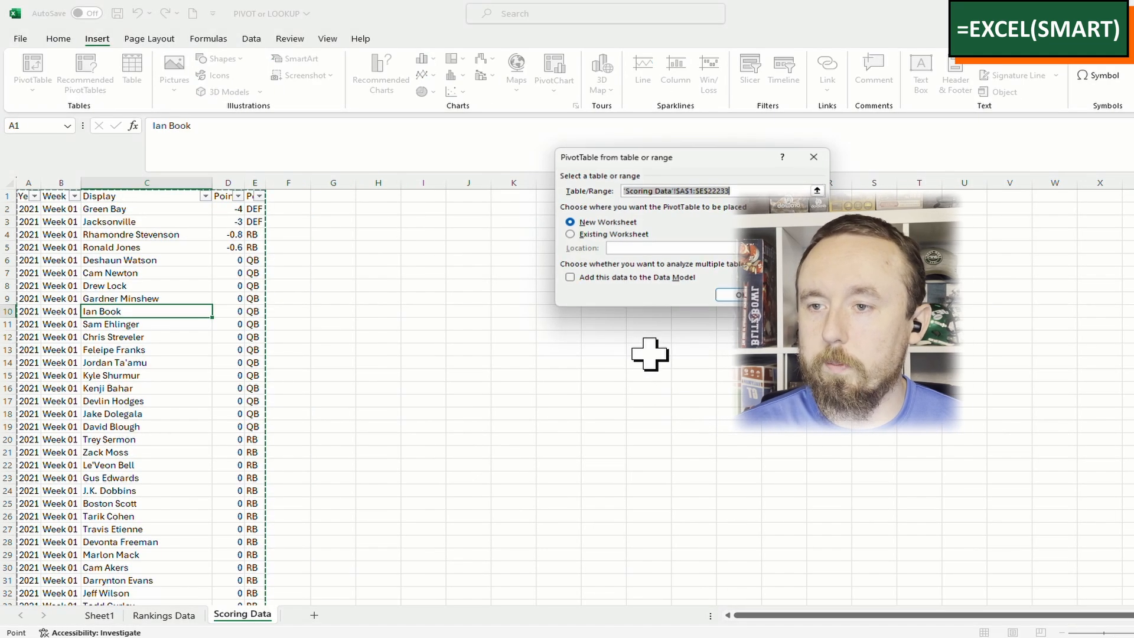
left_click(743, 295)
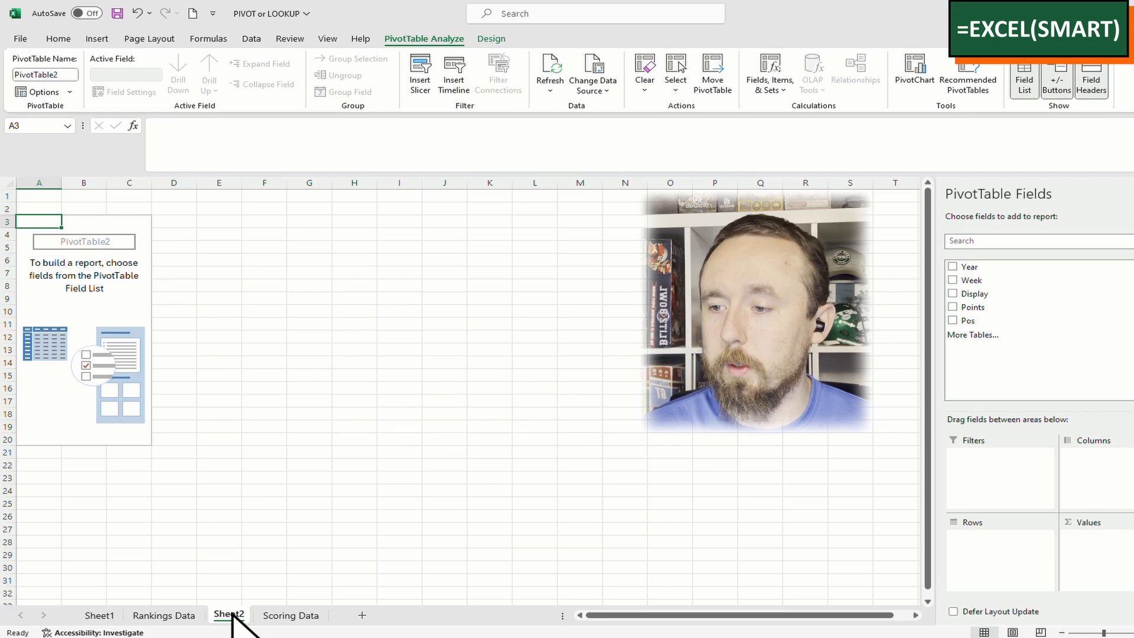
Copy Rankings Data's Player/Team Name header over the Display header in Scoring Data C1
left_click(179, 616)
left_click(183, 199)
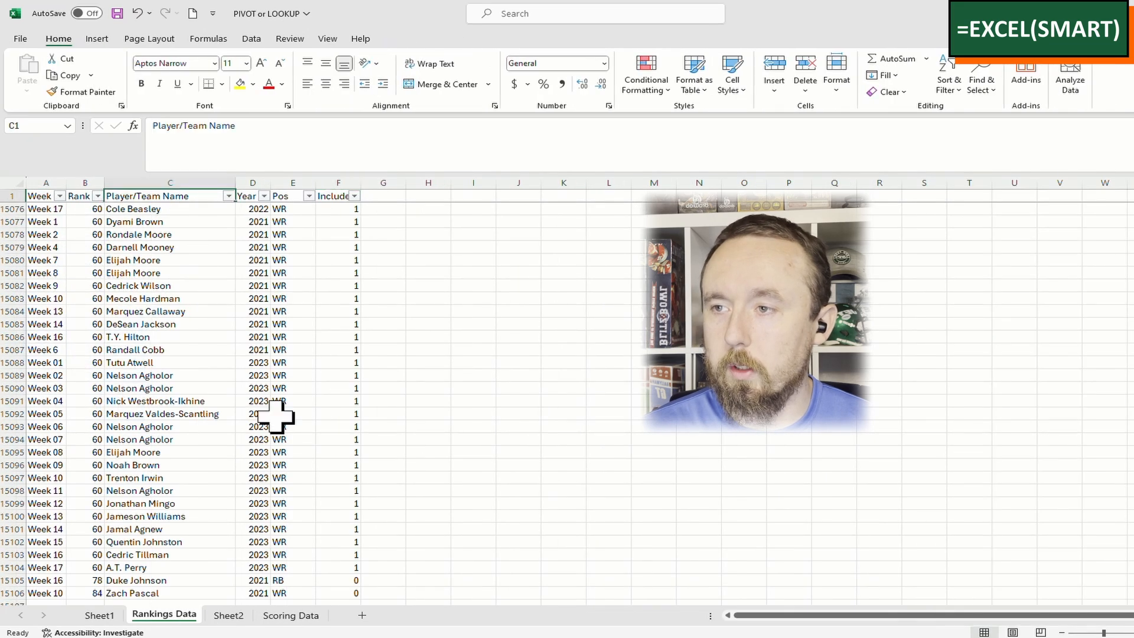
key("ctrl+c")
left_click(290, 616)
left_click(146, 197)
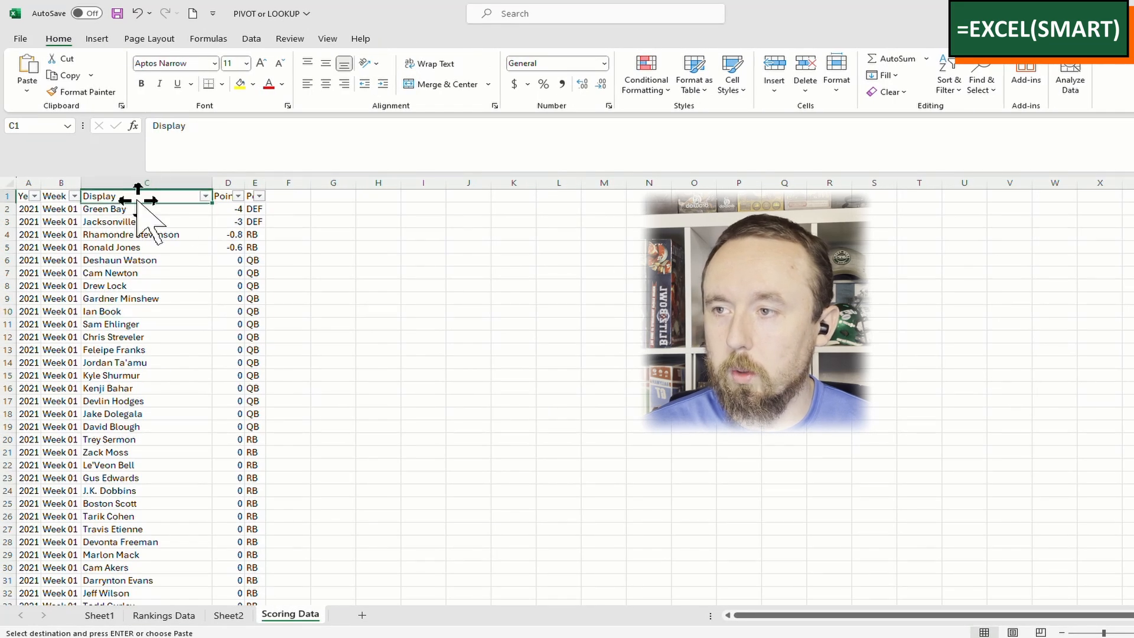
key("ctrl+v")
left_click(230, 616)
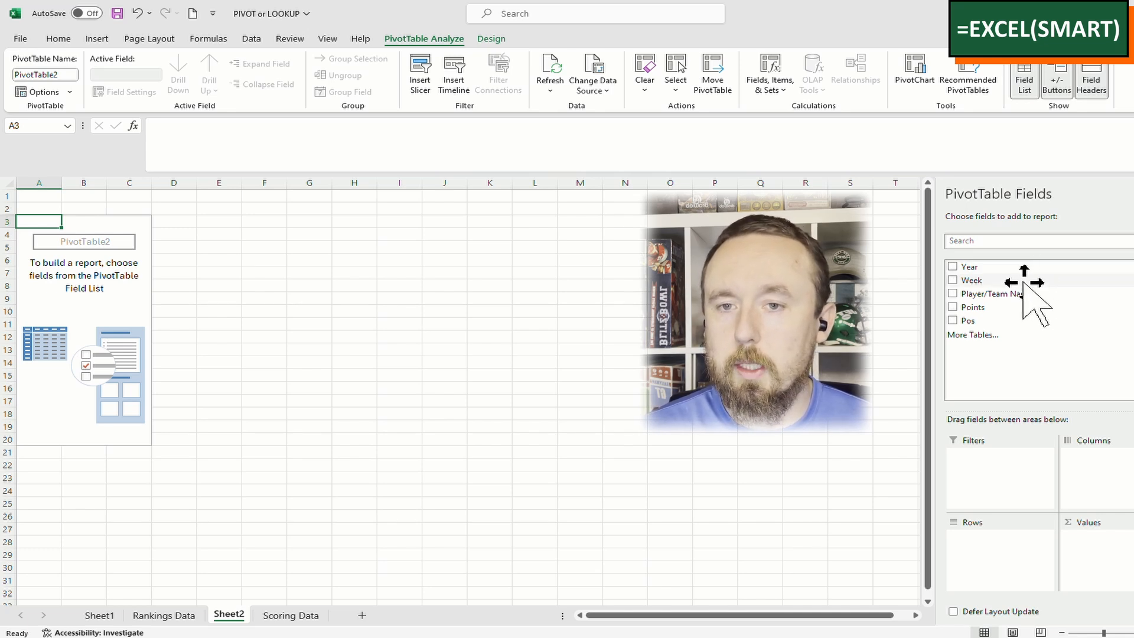
Count Player/Team Name in Values, with Player/Team Name, Year and Week as row fields
left_click_drag(1023, 297, 1112, 572)
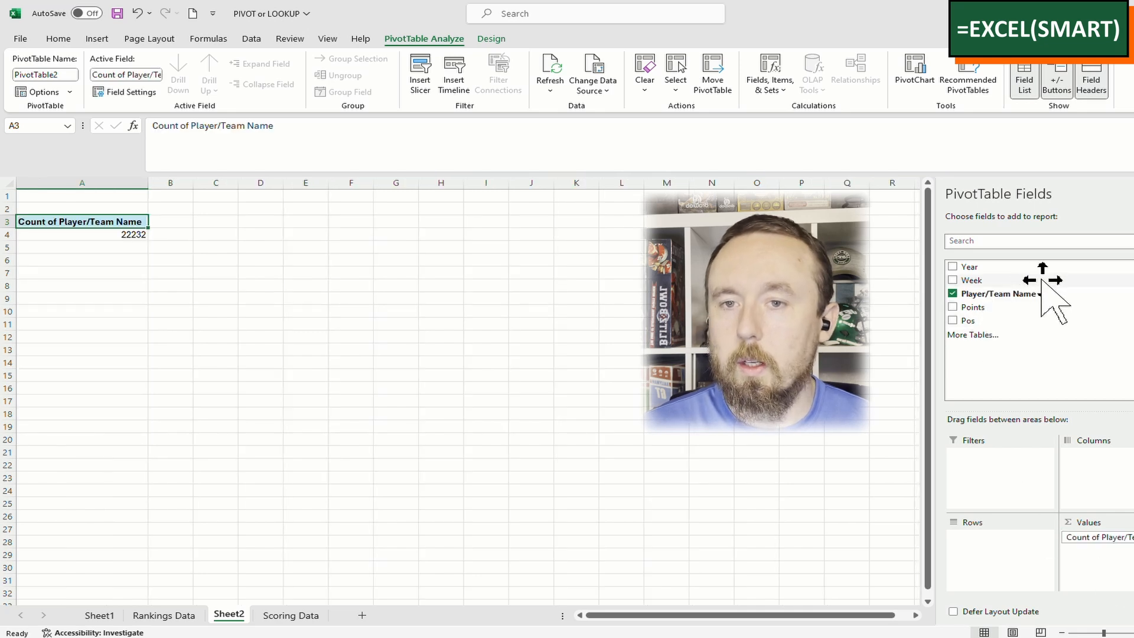
left_click_drag(1043, 272, 1031, 585)
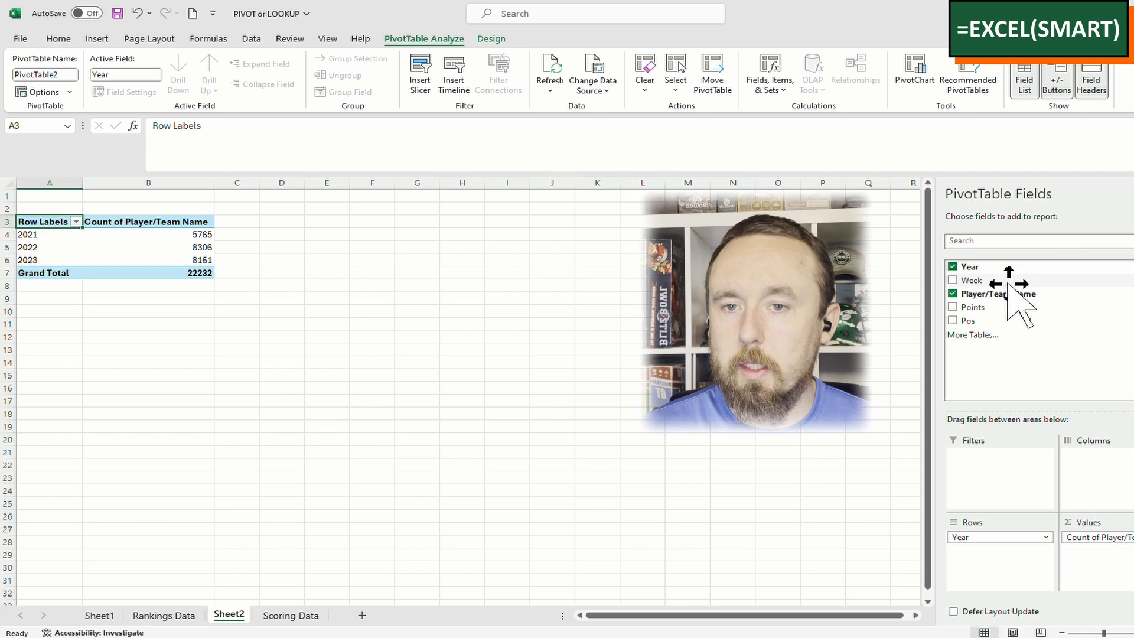
left_click_drag(1009, 280, 1004, 552)
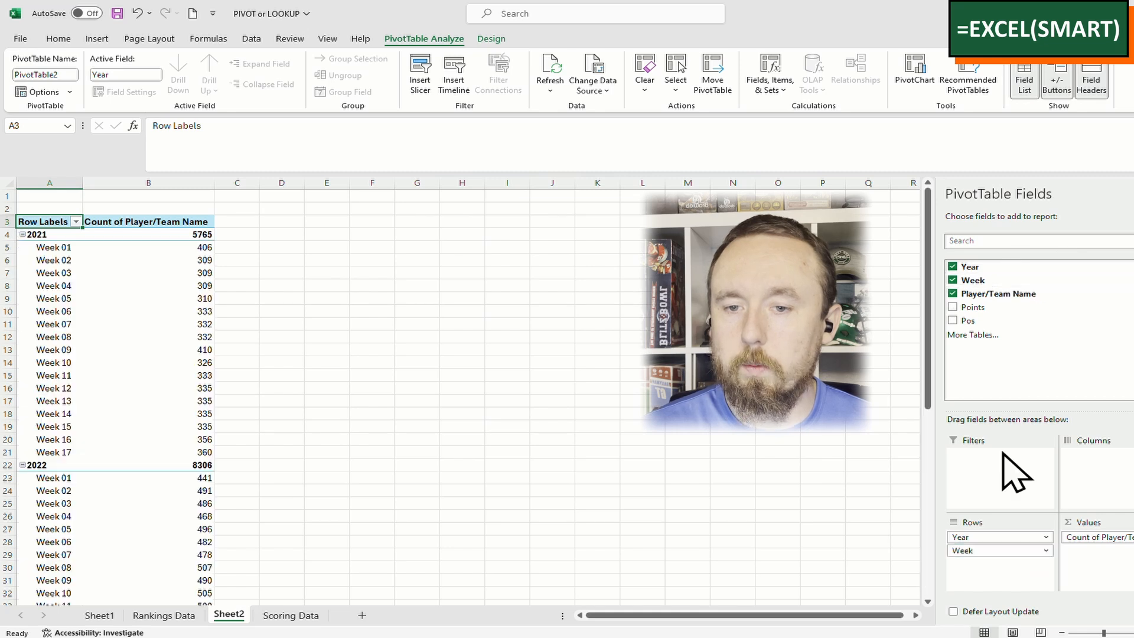
left_click_drag(1034, 294, 1004, 561)
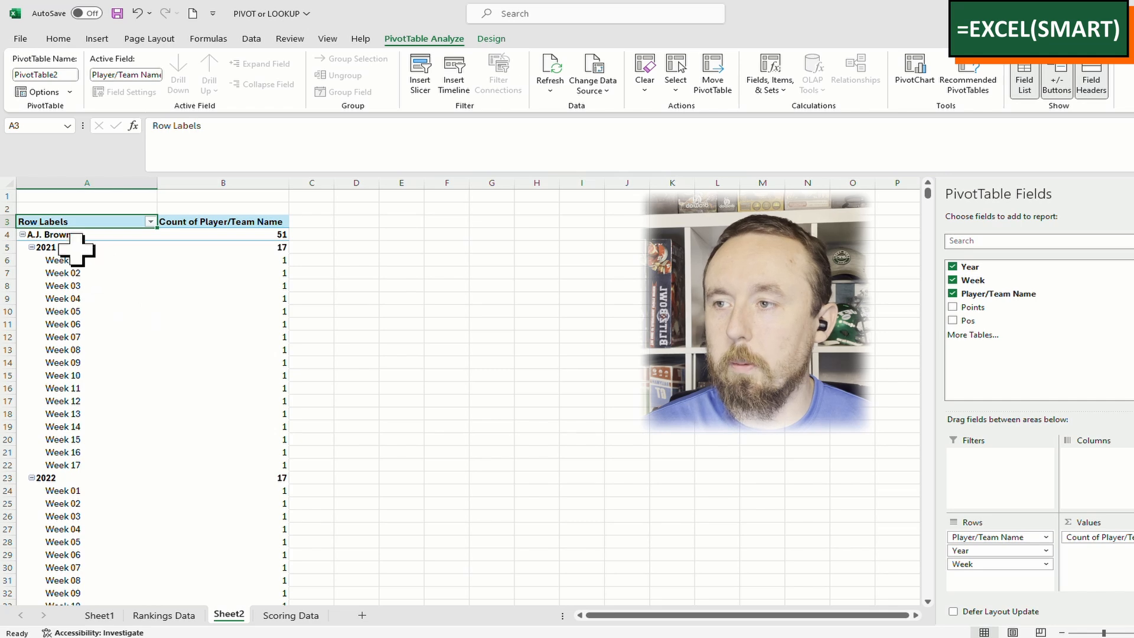
Inspect counts such as A.J. Brown's 51, and select column B to check the 22232 total
left_click(284, 235)
scroll(305, 322, "down", 9)
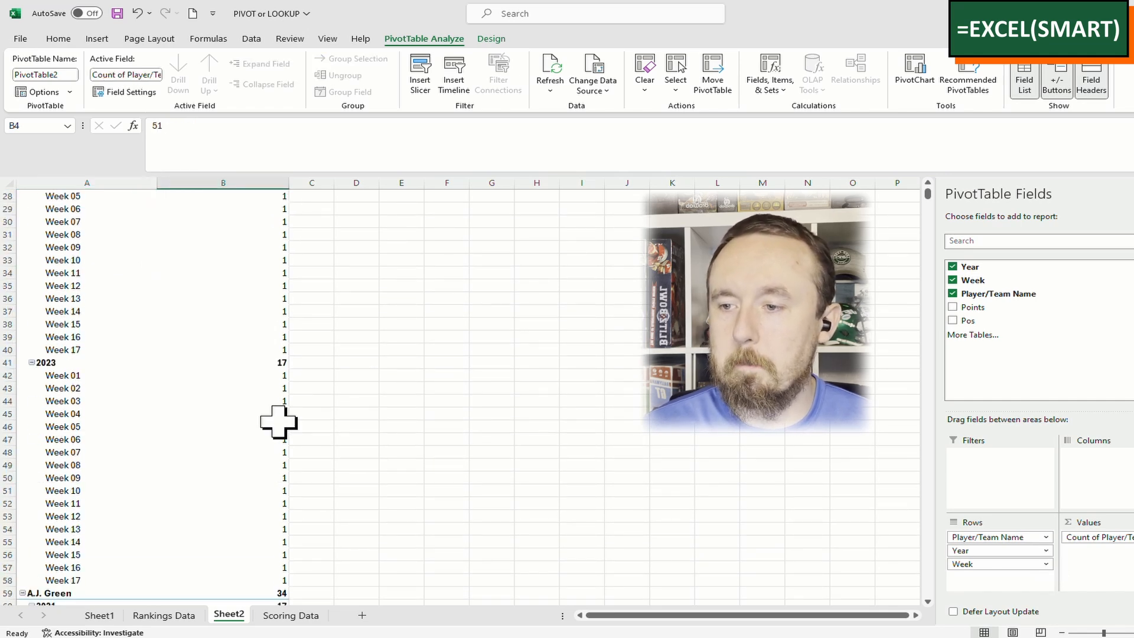
scroll(224, 472, "down", 2)
left_click(101, 502)
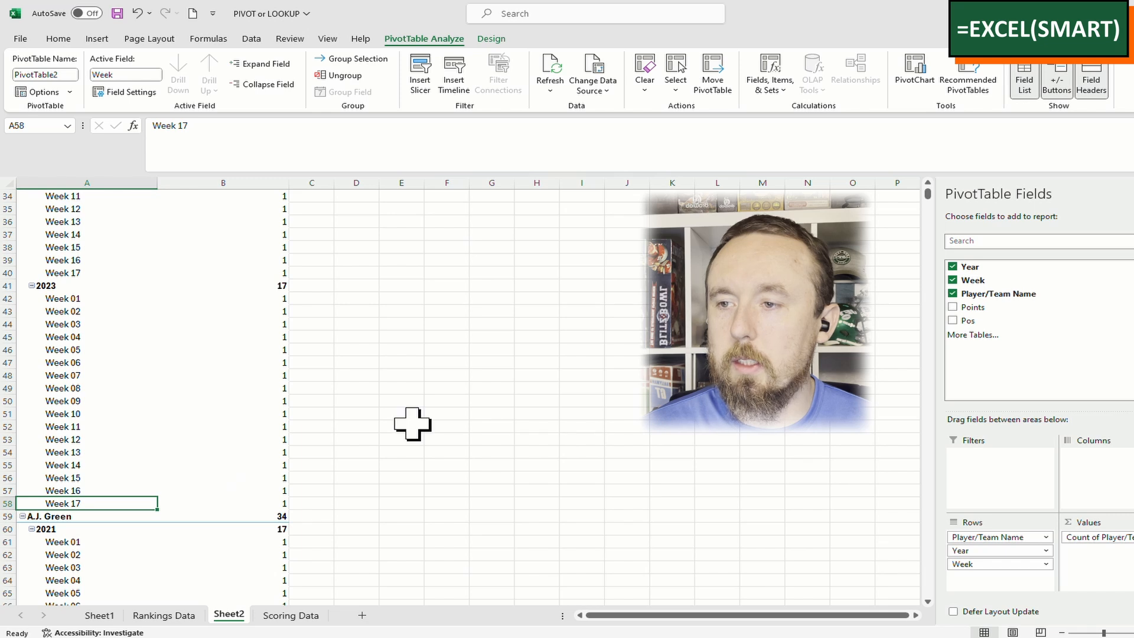
scroll(412, 423, "up", 11)
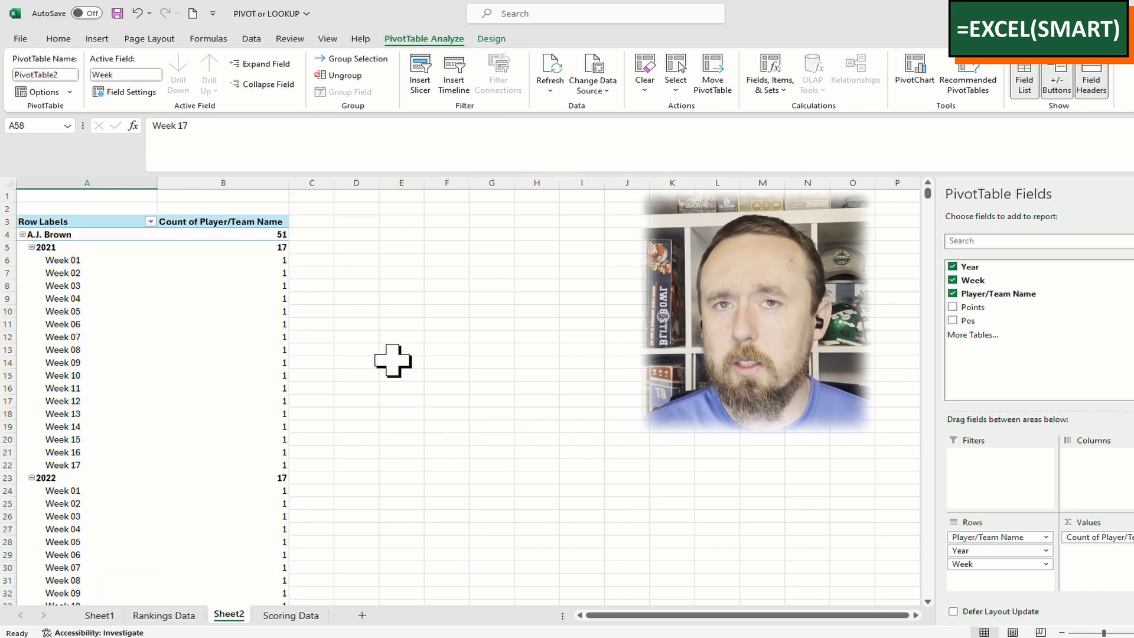
left_click(284, 286)
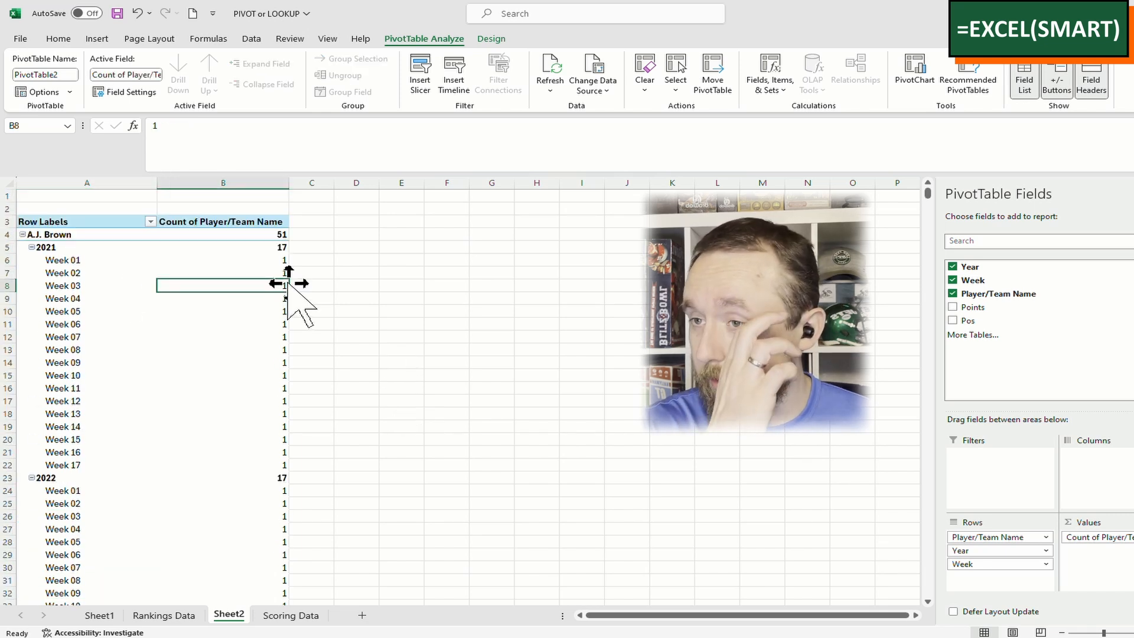
left_click(236, 183)
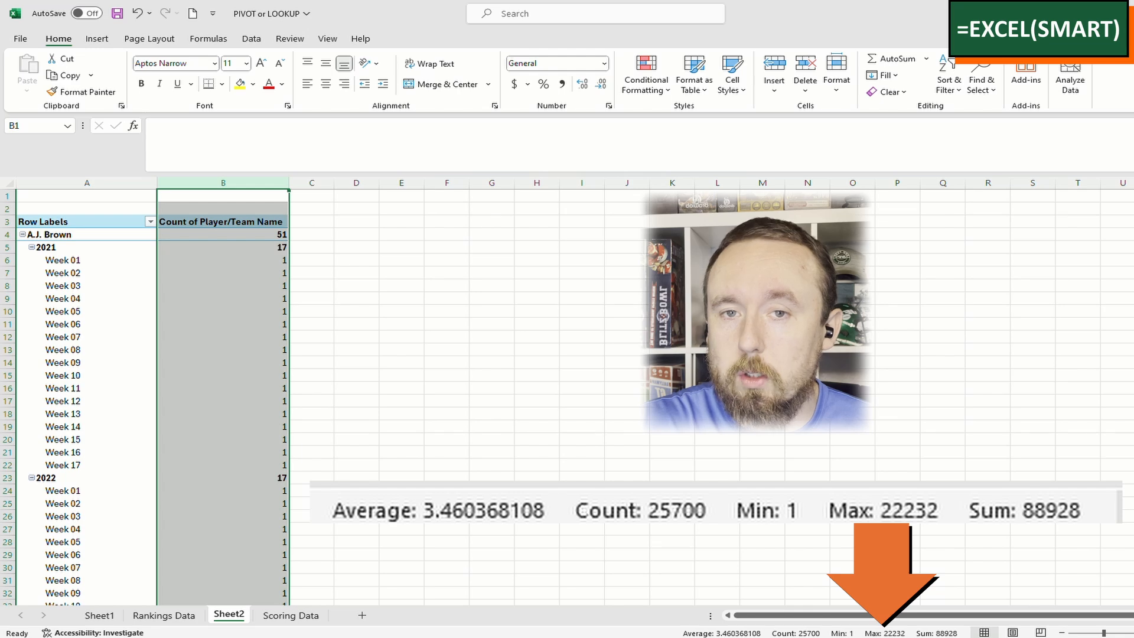
left_click_drag(1131, 198, 1131, 598)
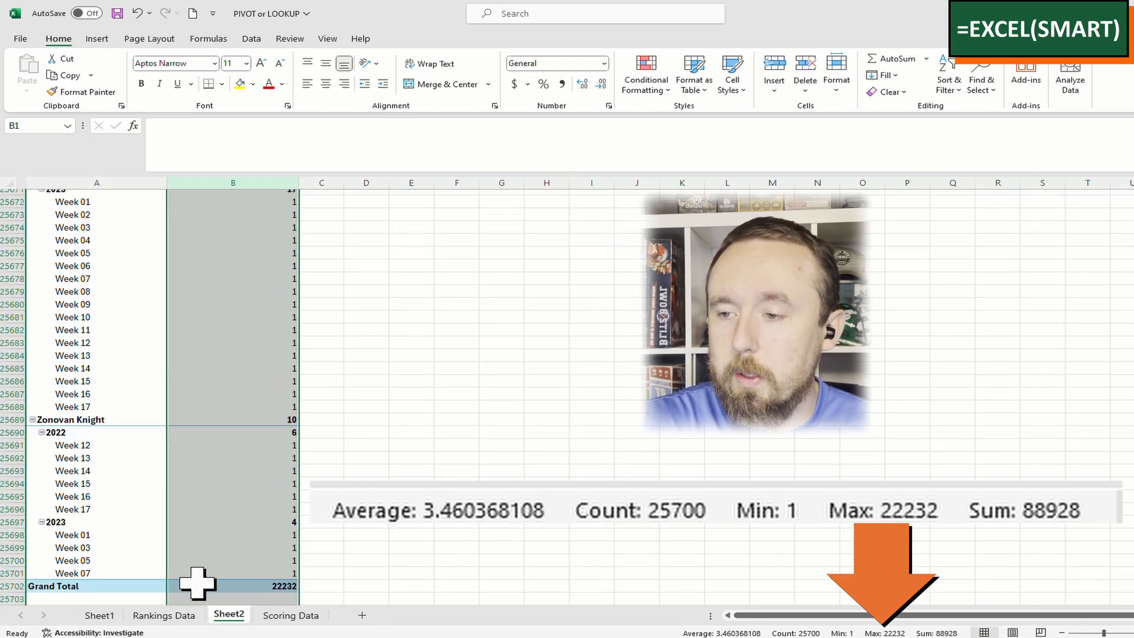
left_click(189, 547)
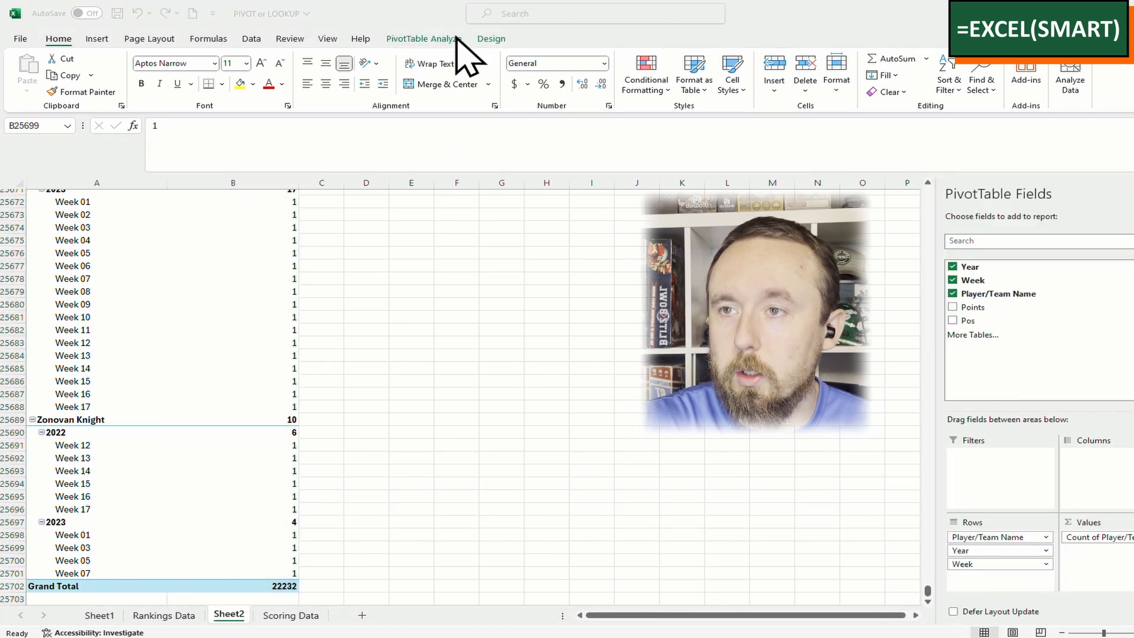
Hide all subtotals and turn grand totals off for rows and columns, then select the count column
left_click(490, 39)
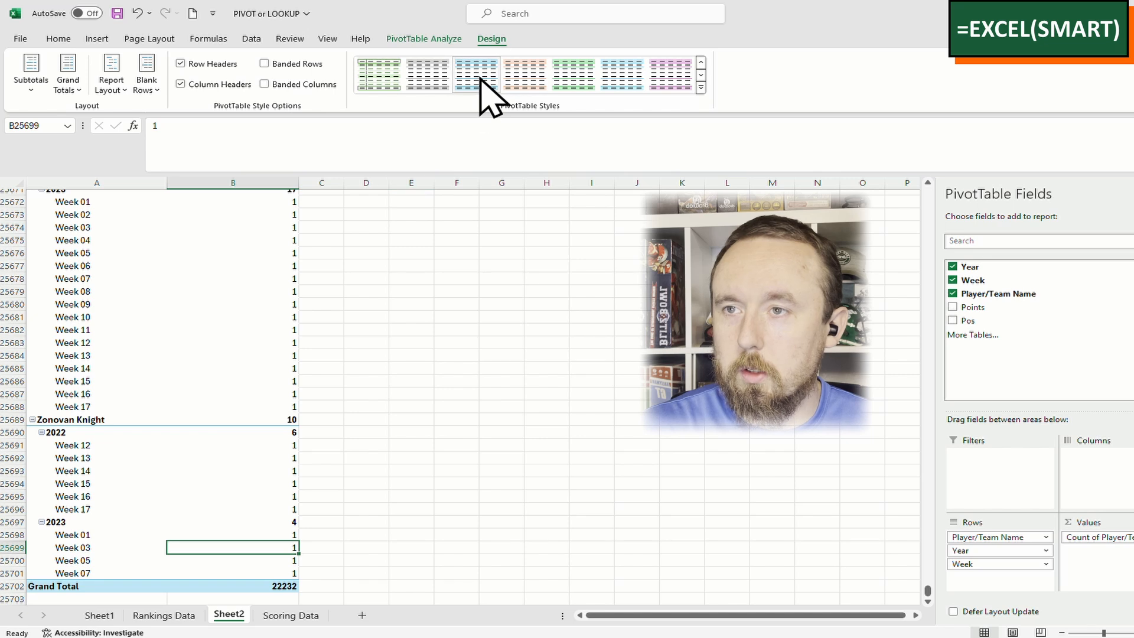
left_click(31, 83)
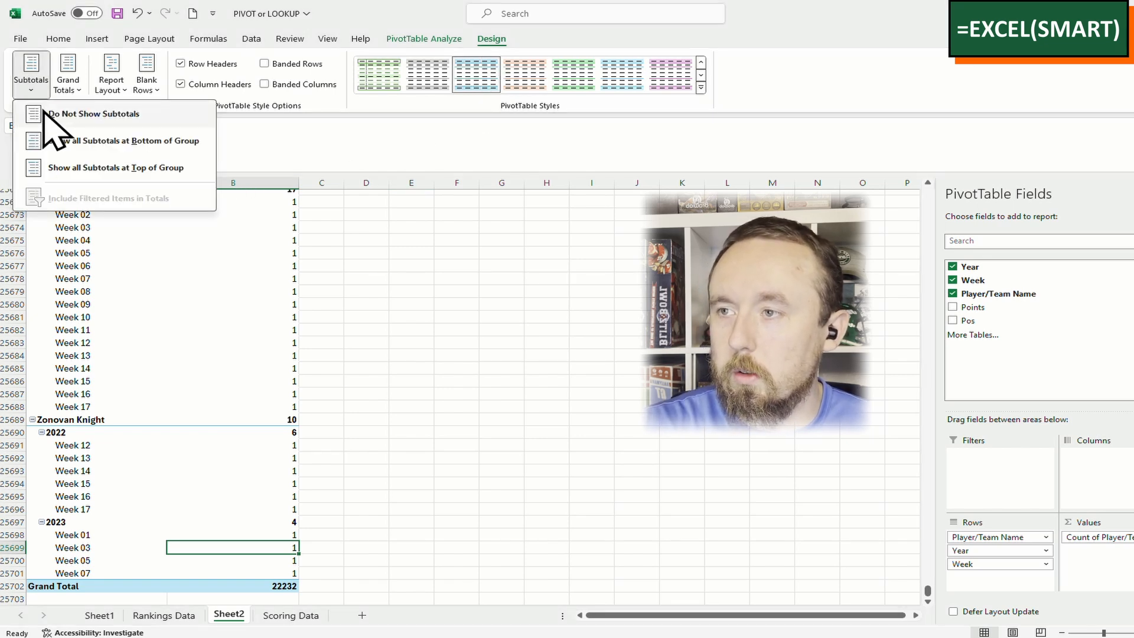
left_click(45, 114)
left_click(67, 85)
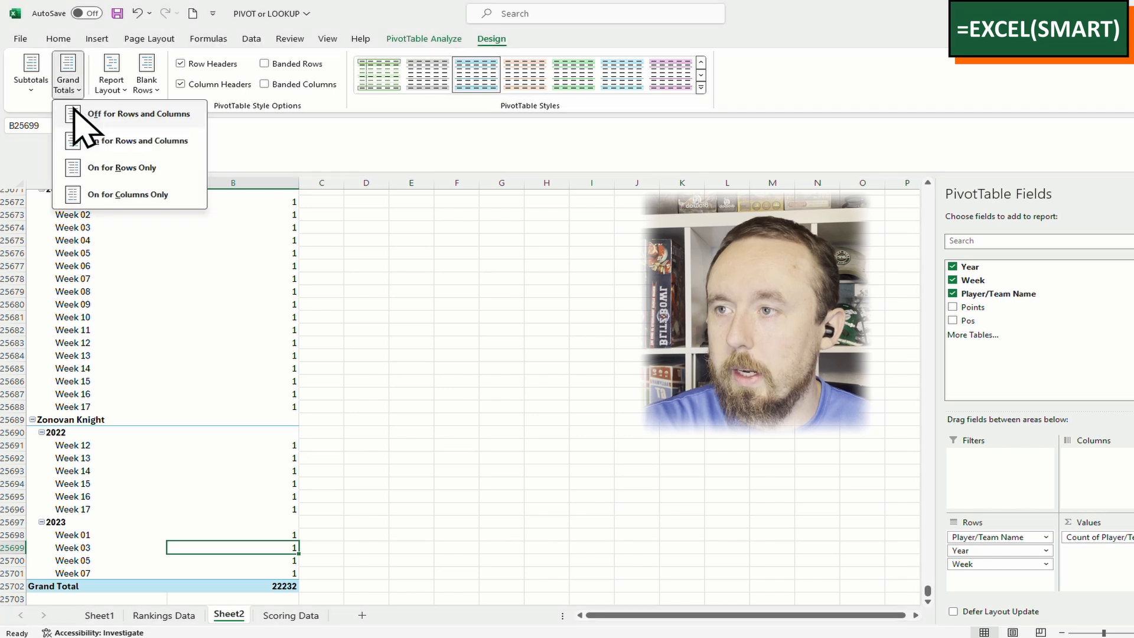
left_click(81, 113)
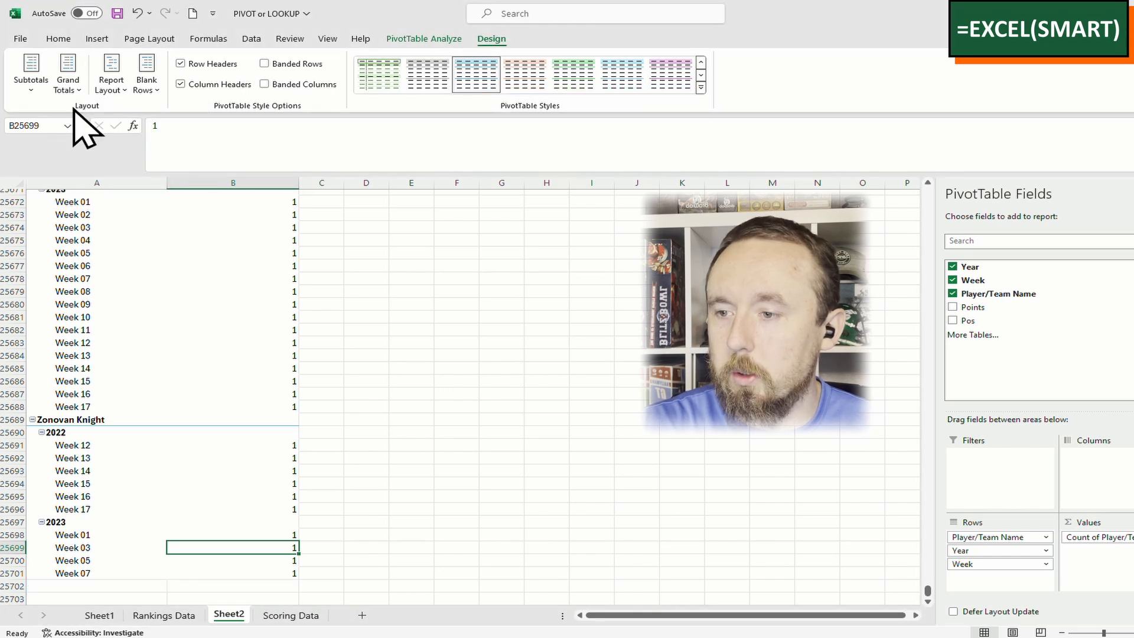
scroll(312, 435, "down", 3)
scroll(266, 437, "up", 2)
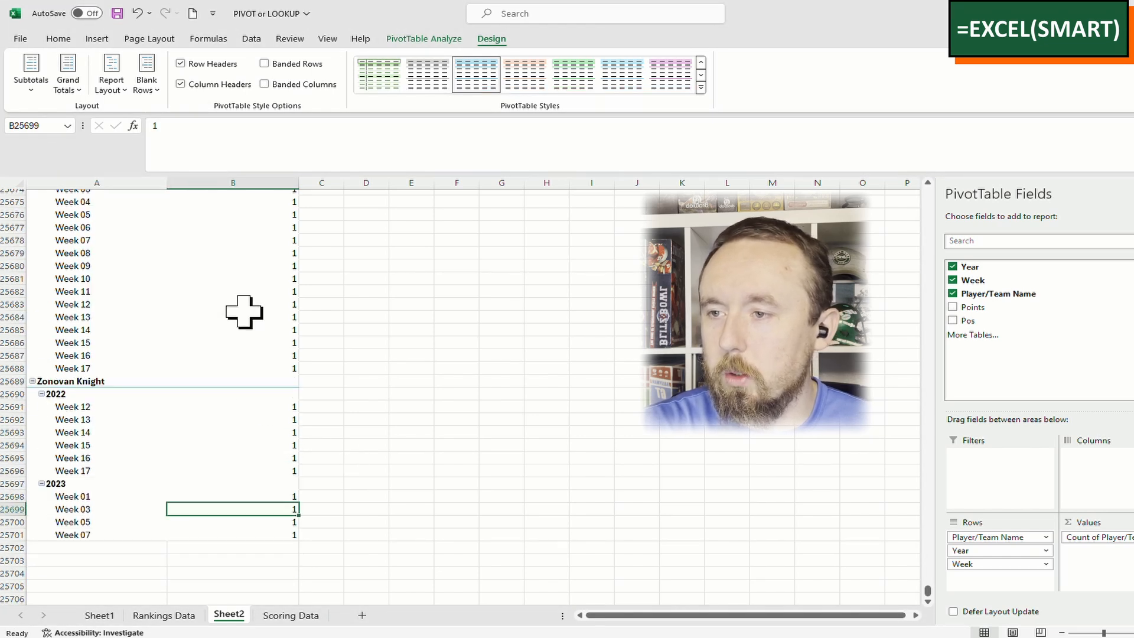
left_click(260, 180)
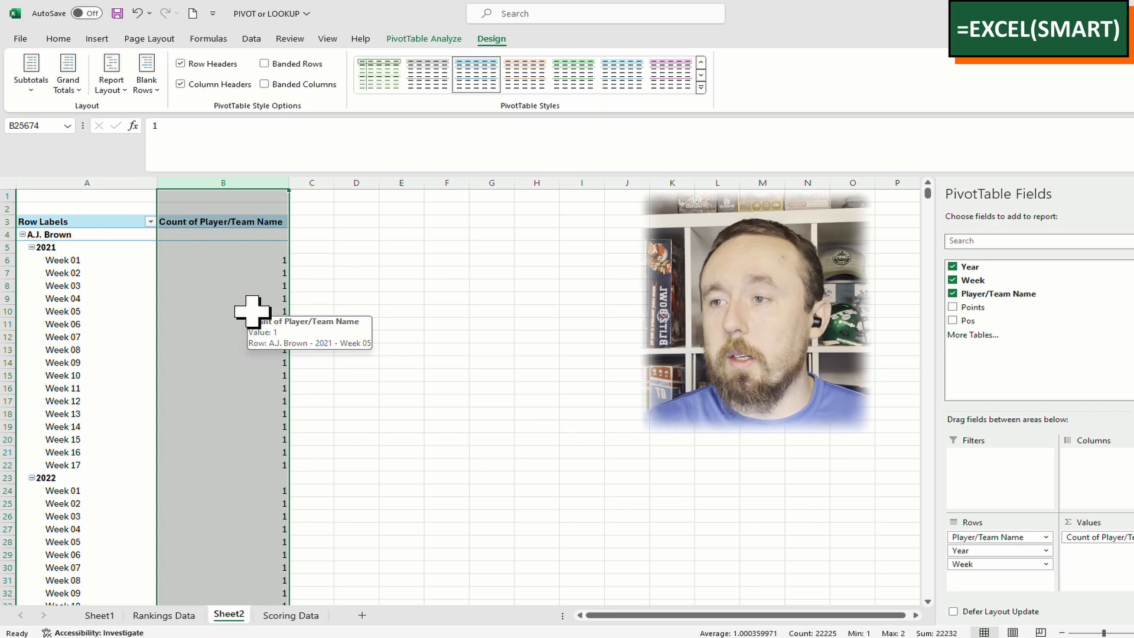
left_click(248, 285)
left_click(245, 182)
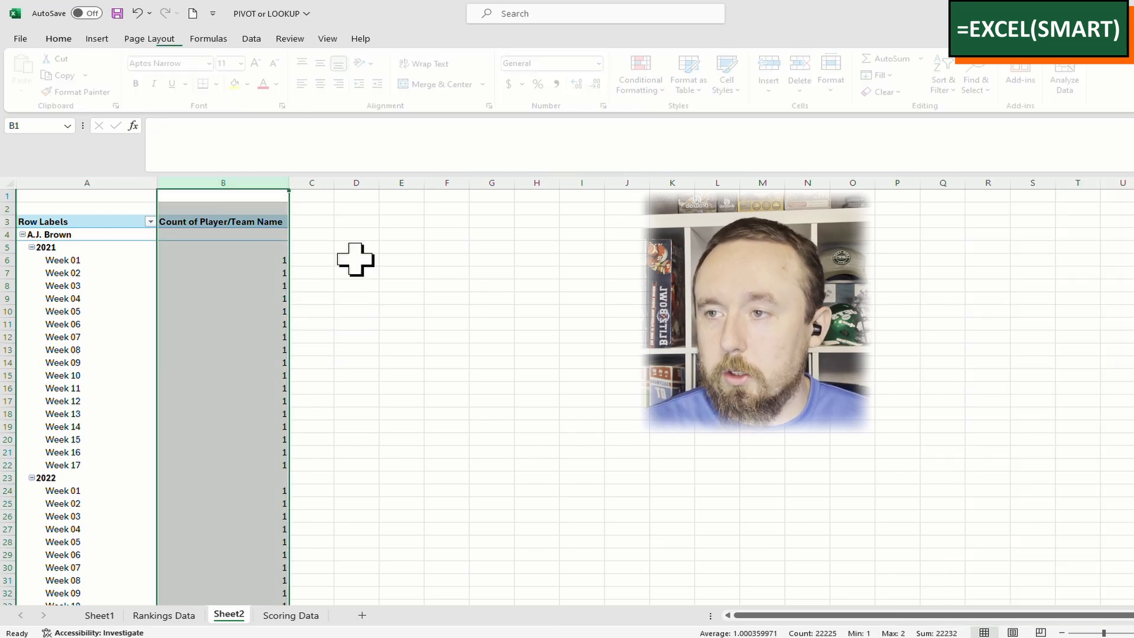
key("ctrl+f")
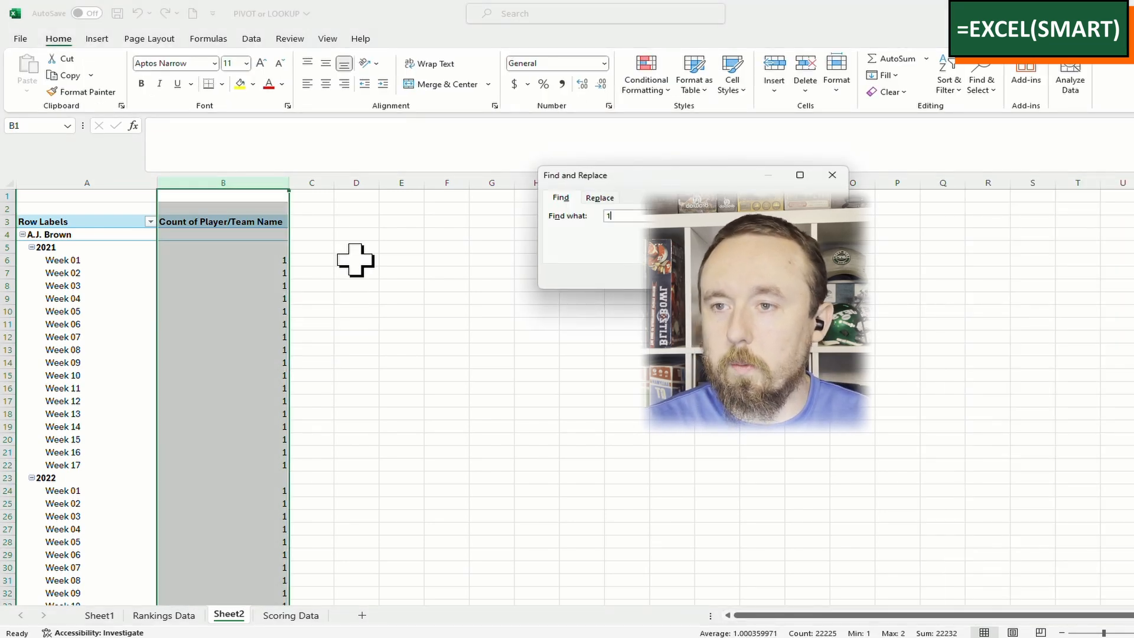
type("2")
key("Return")
key("Escape")
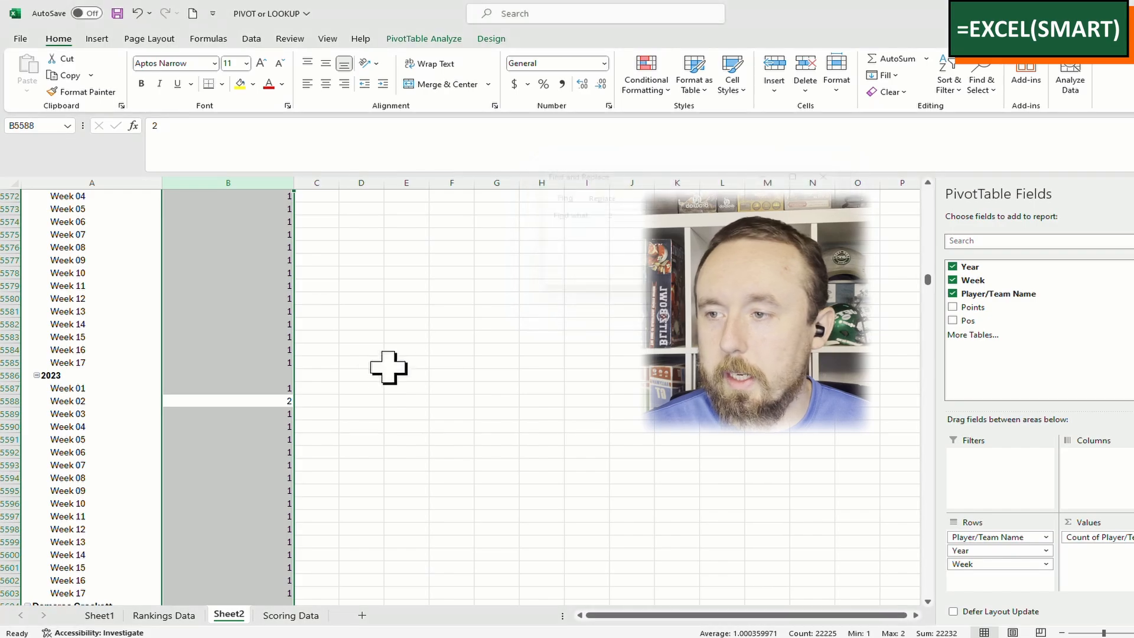
key("Down")
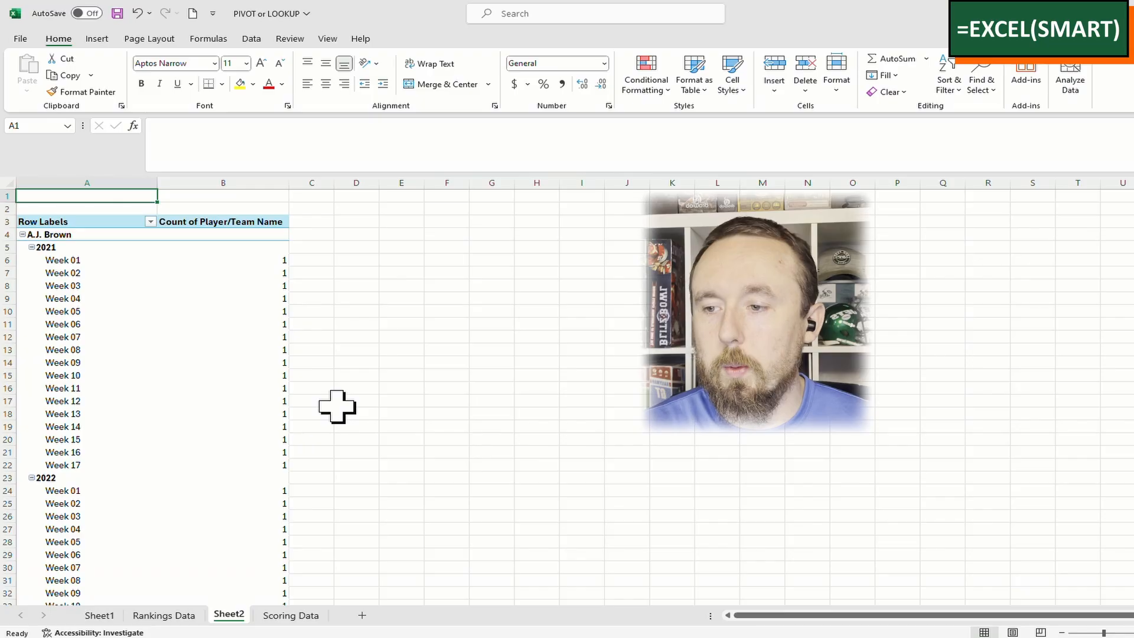
left_click(282, 618)
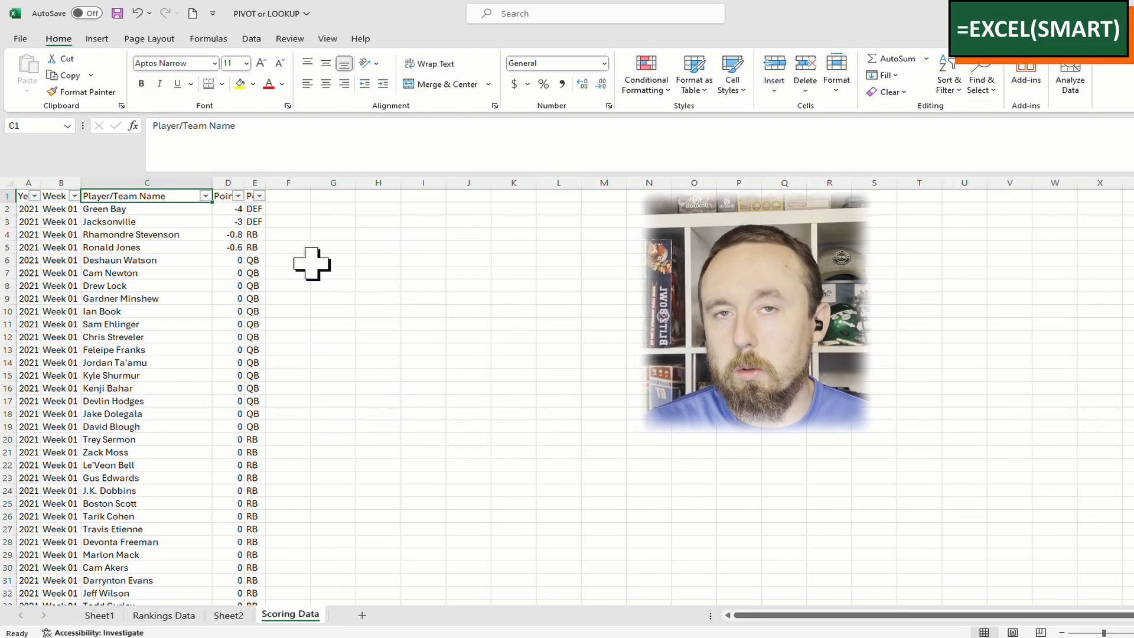
Add the Instances header in F1 and briefly check counts on the pivot sheet
key("Right")
key("Right")
key("Right")
type("Dup")
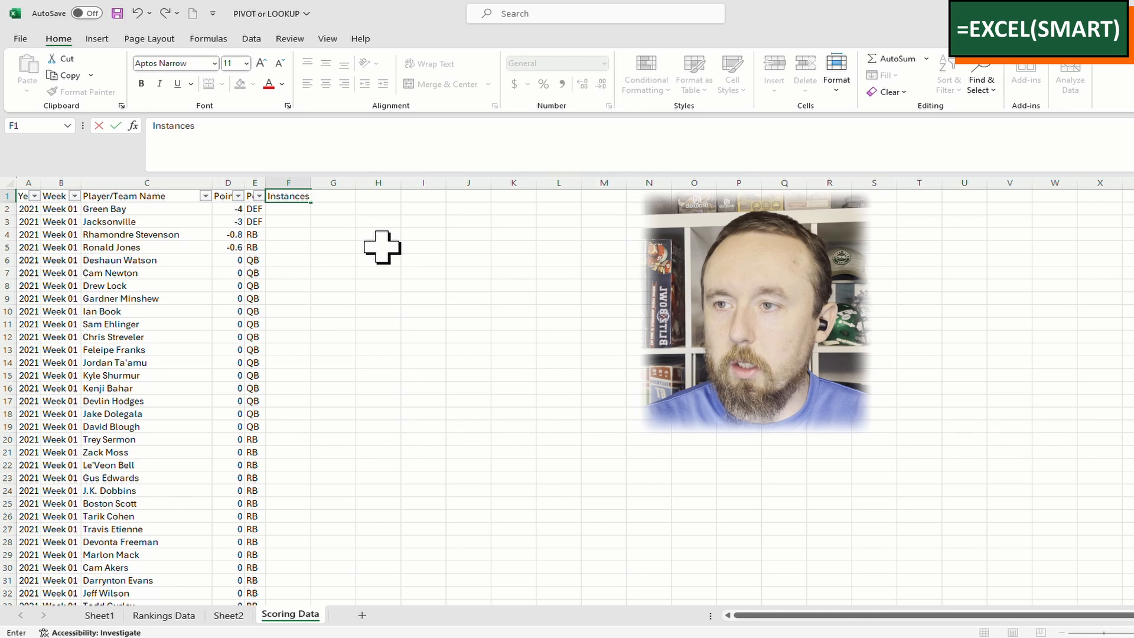
key("Return")
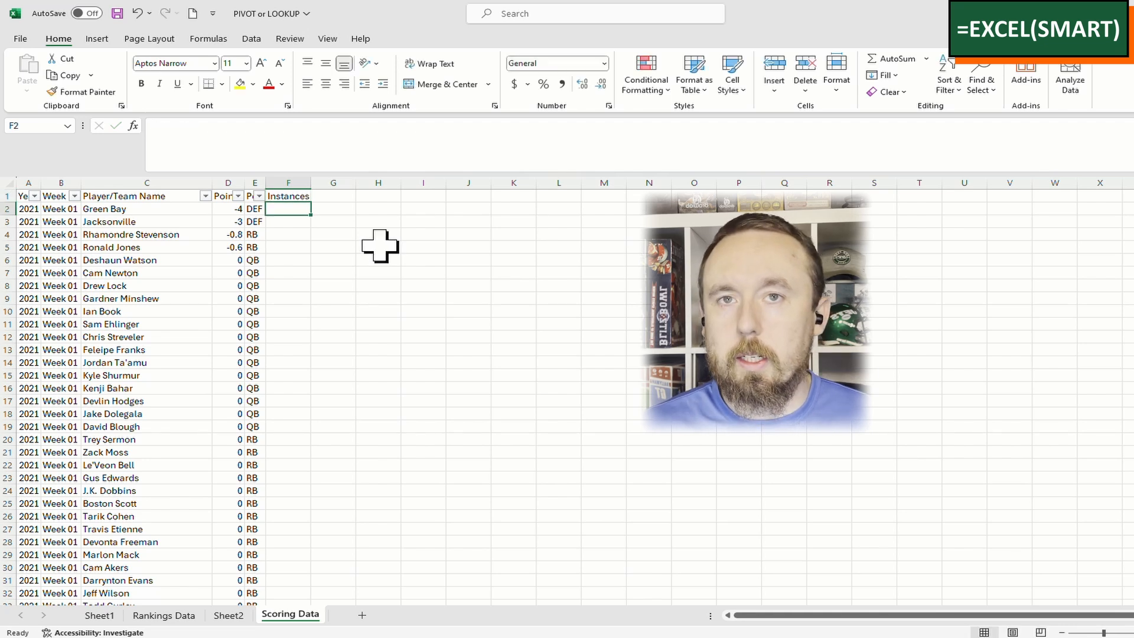
type("=countifs")
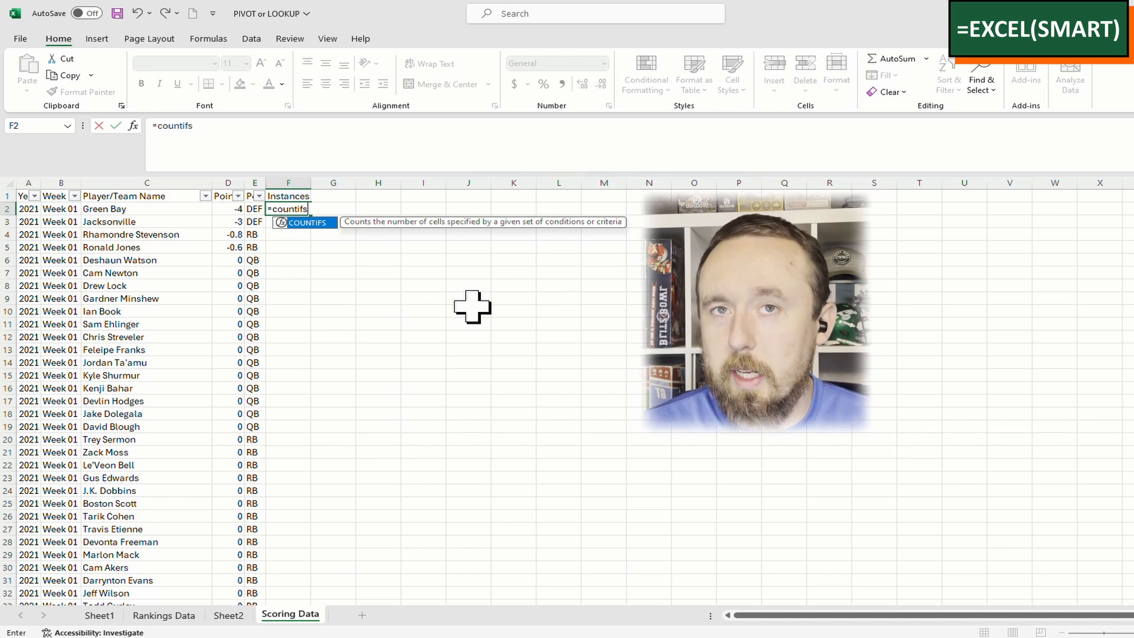
key("BackSpace")
key("Escape")
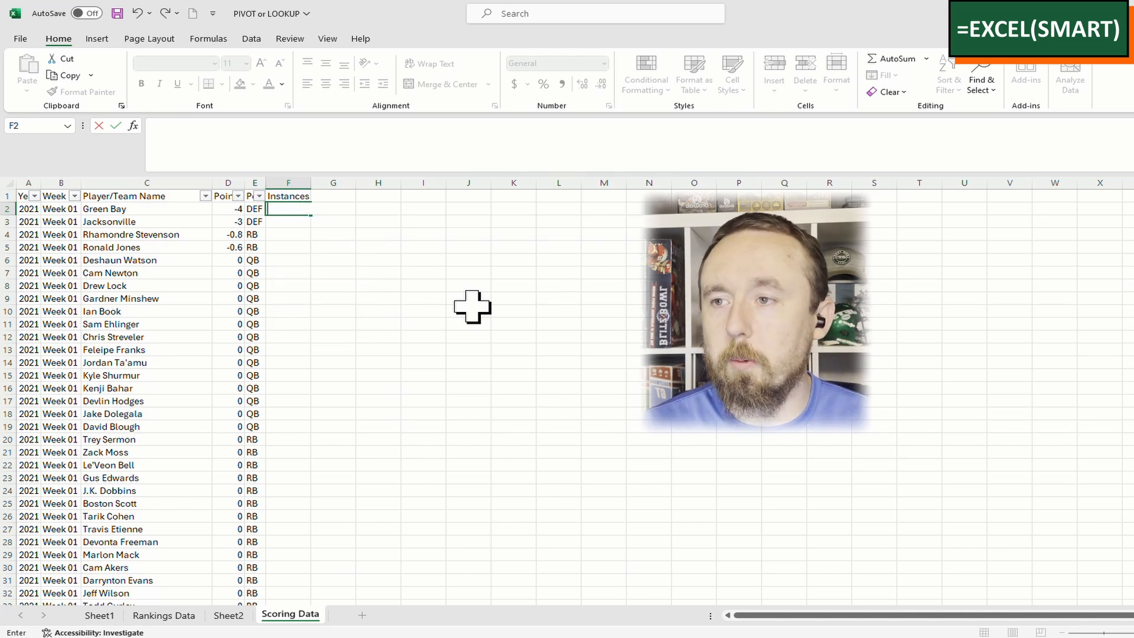
key("ctrl+Page_Up")
left_click(253, 490)
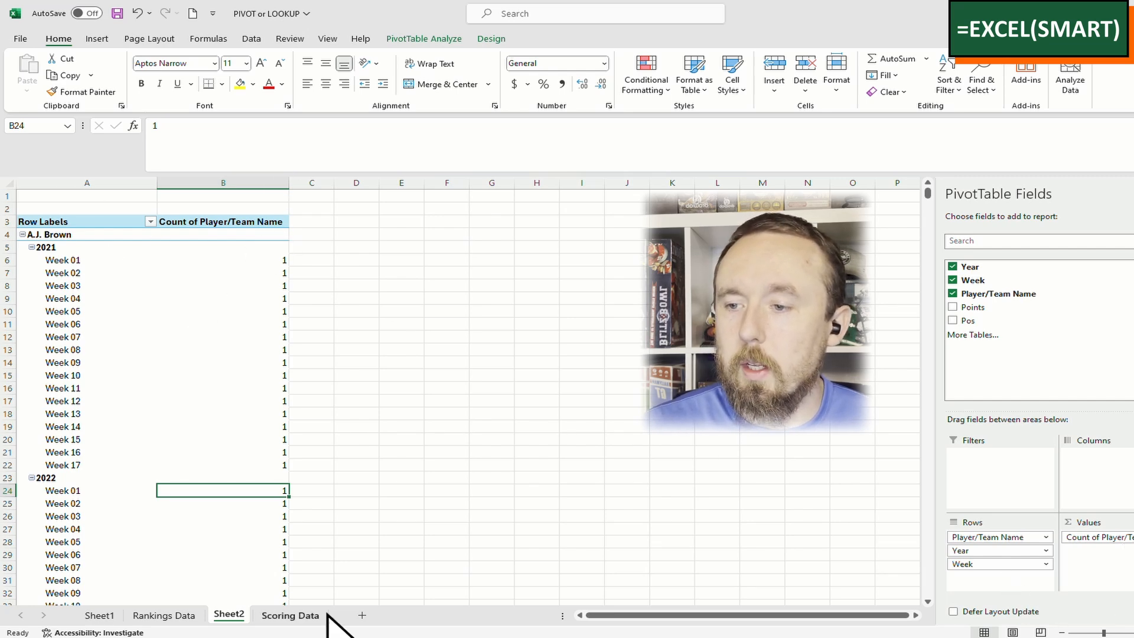
left_click(307, 603)
left_click(291, 615)
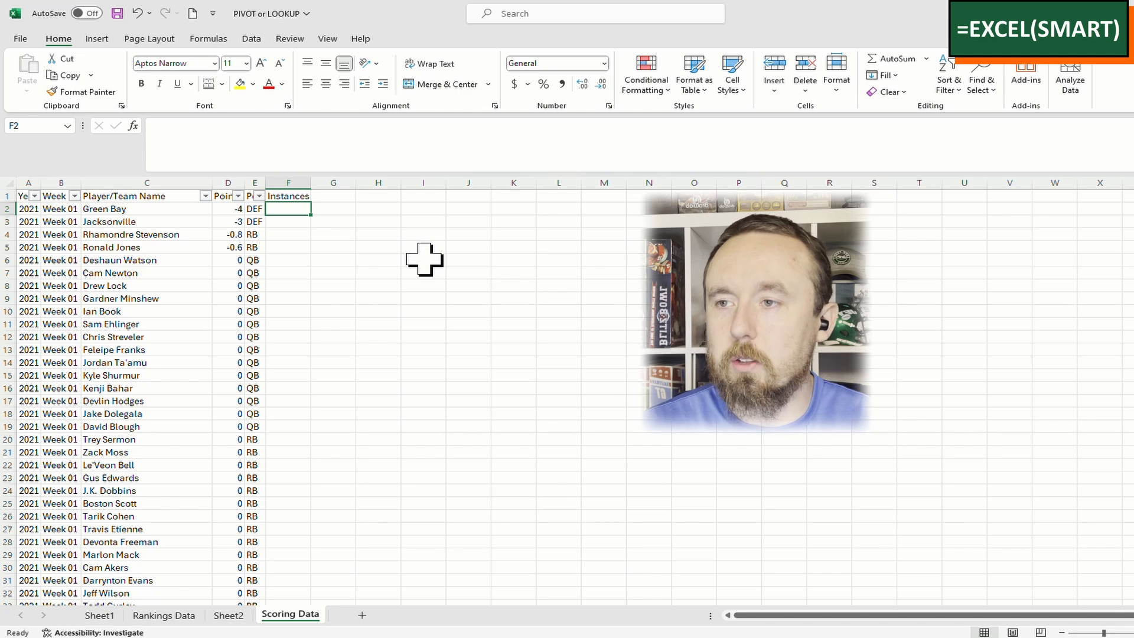
Enter =COUNTIFS(A:A,A2,B:B,B2,C:C,C2) in F2 and fill it down the Instances column
type("=COUNTIFS(")
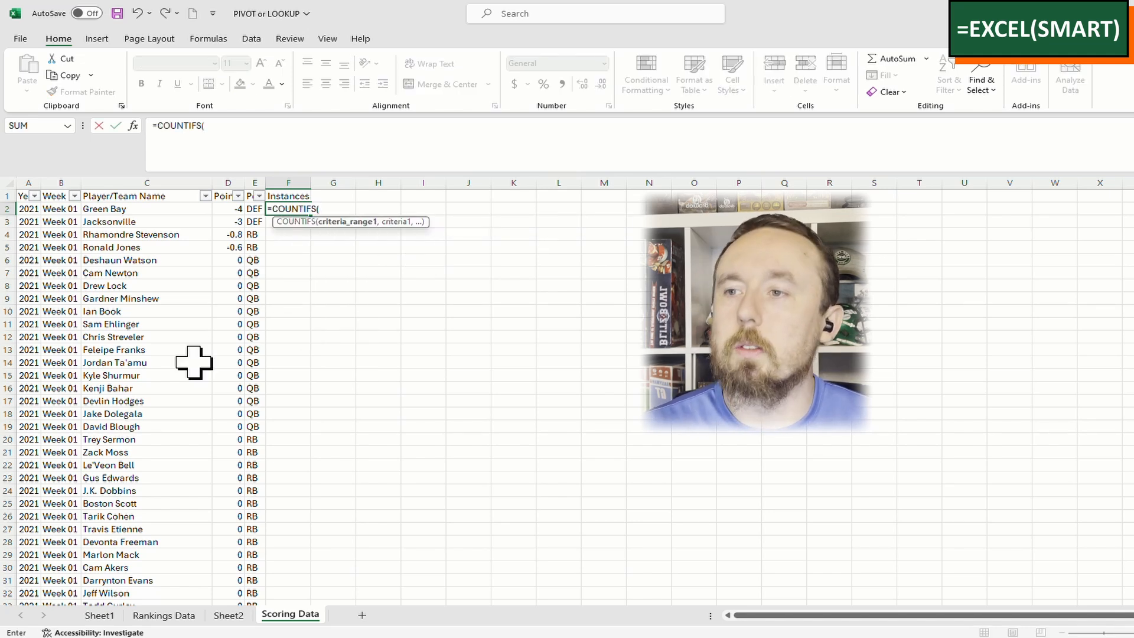
key("BackSpace")
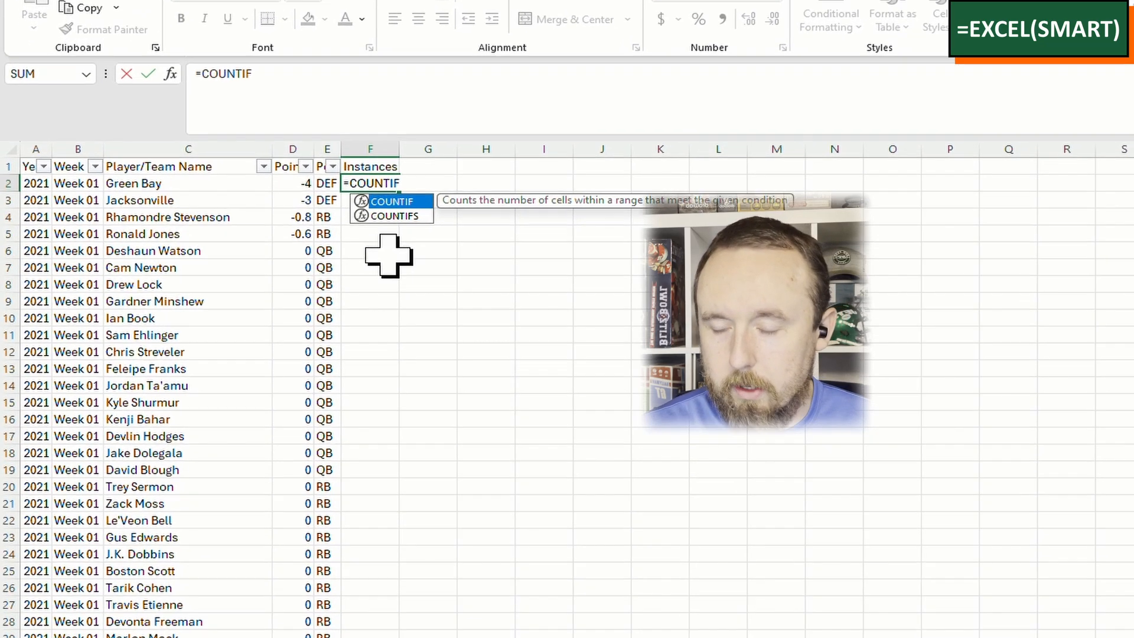
type("S")
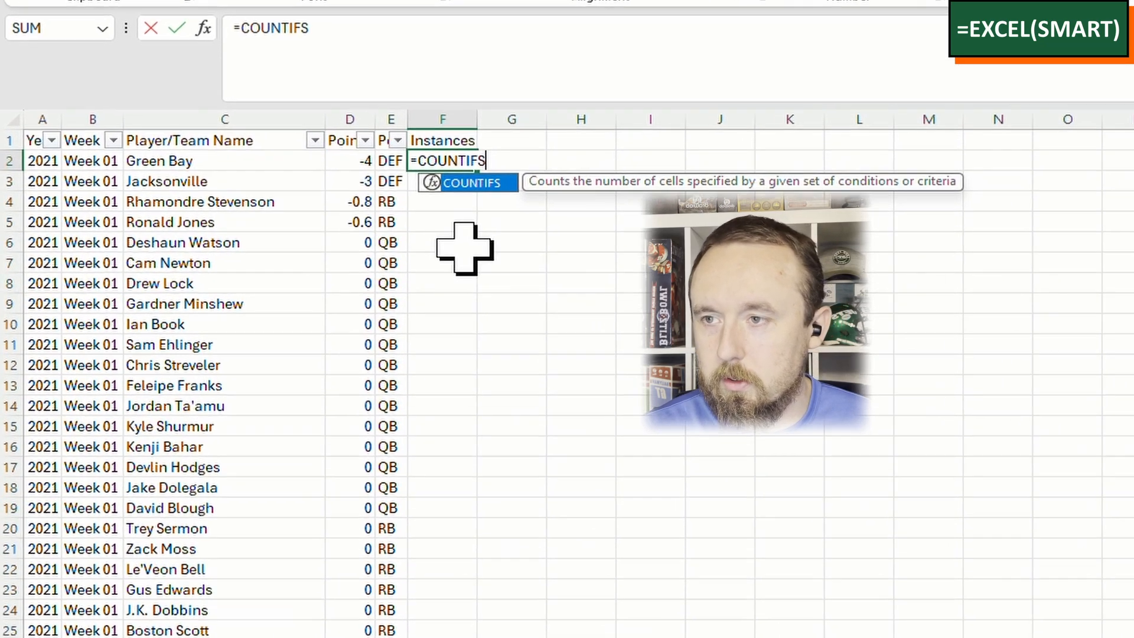
type("(")
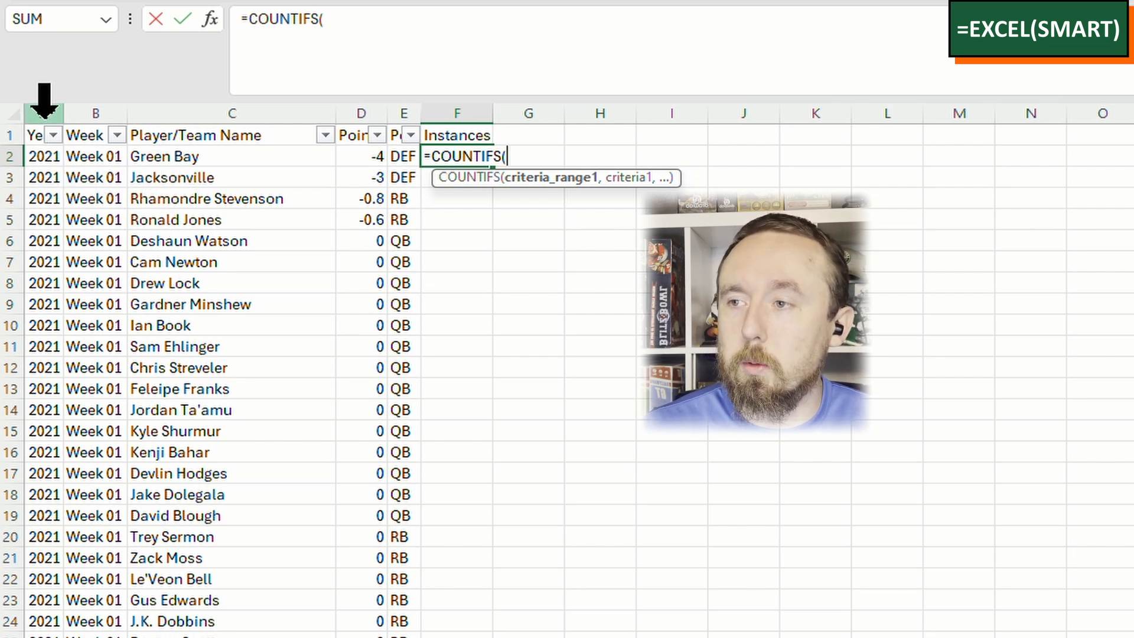
left_click(43, 112)
type(",")
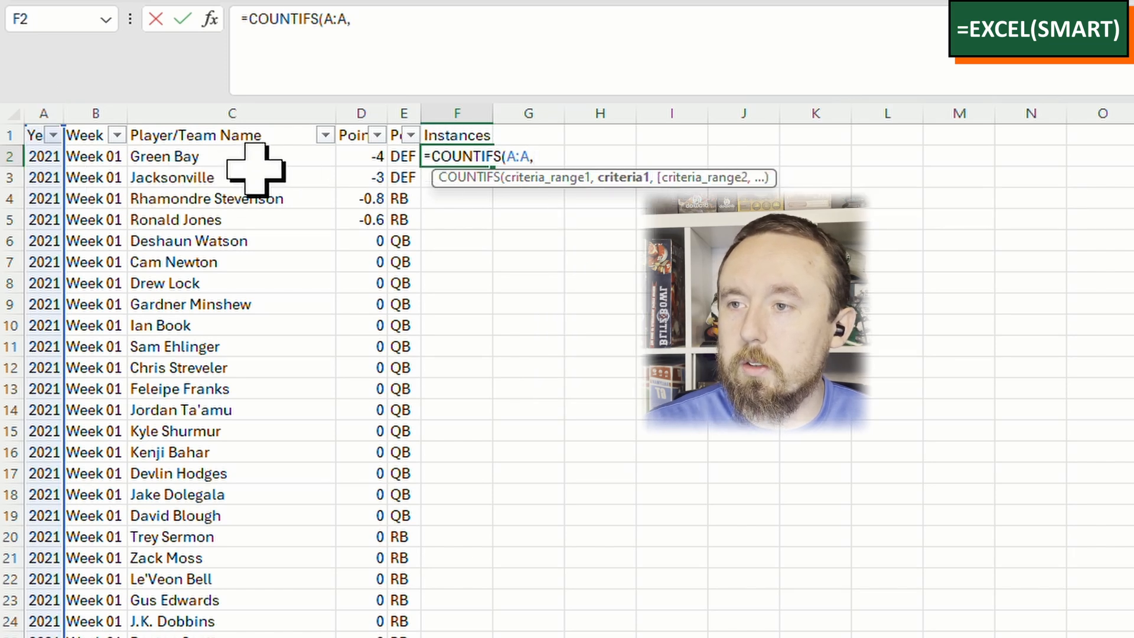
left_click(42, 157)
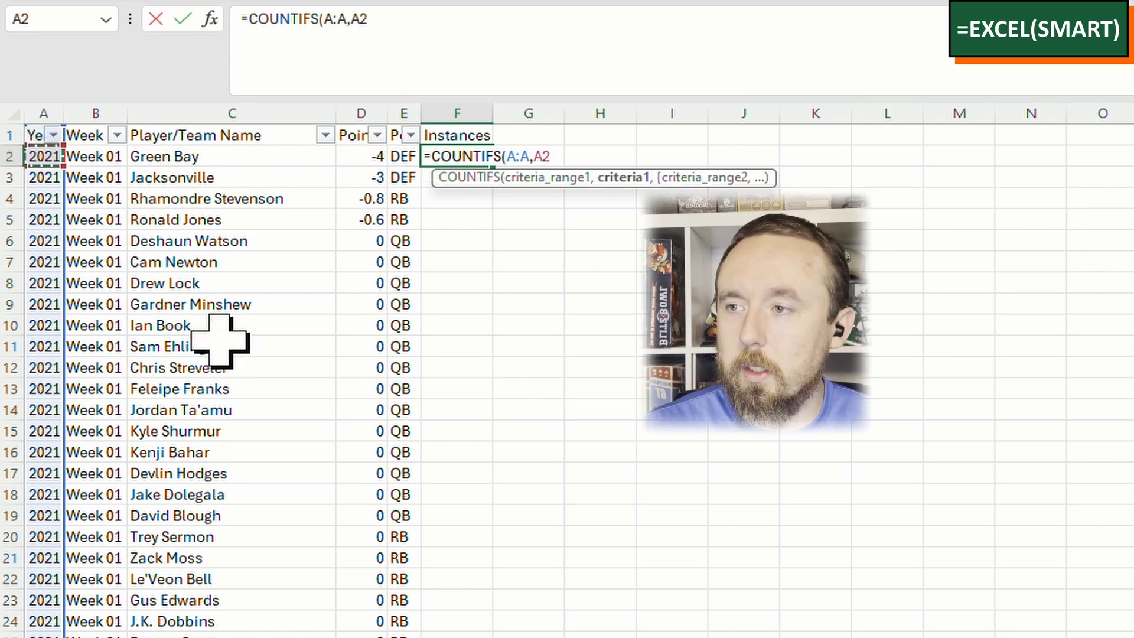
type(",")
left_click(111, 110)
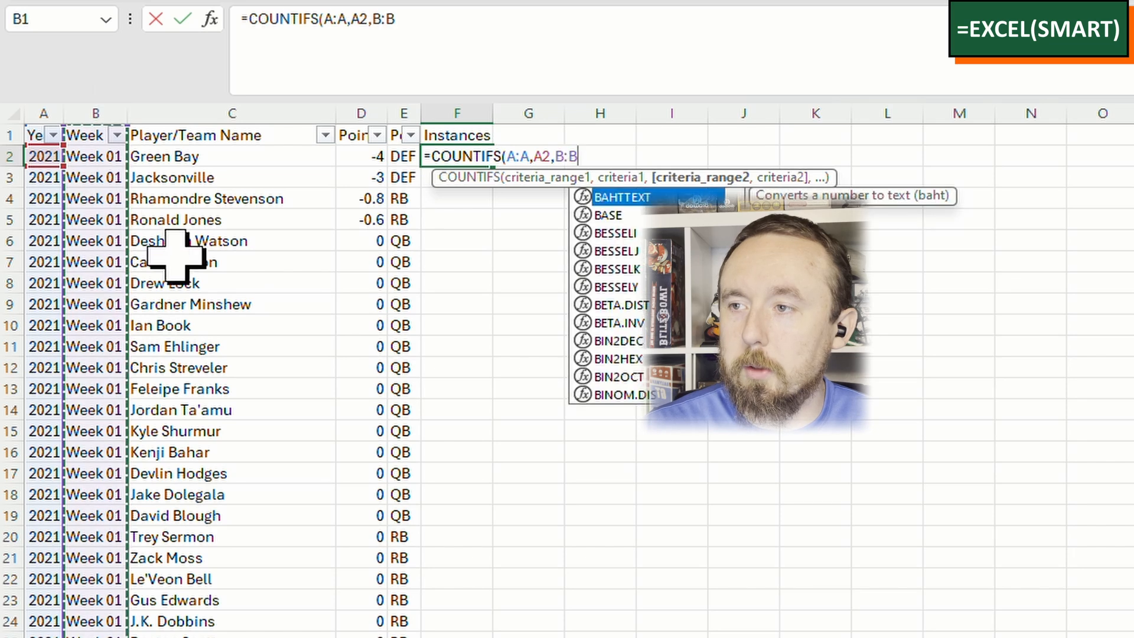
type(",")
left_click(93, 155)
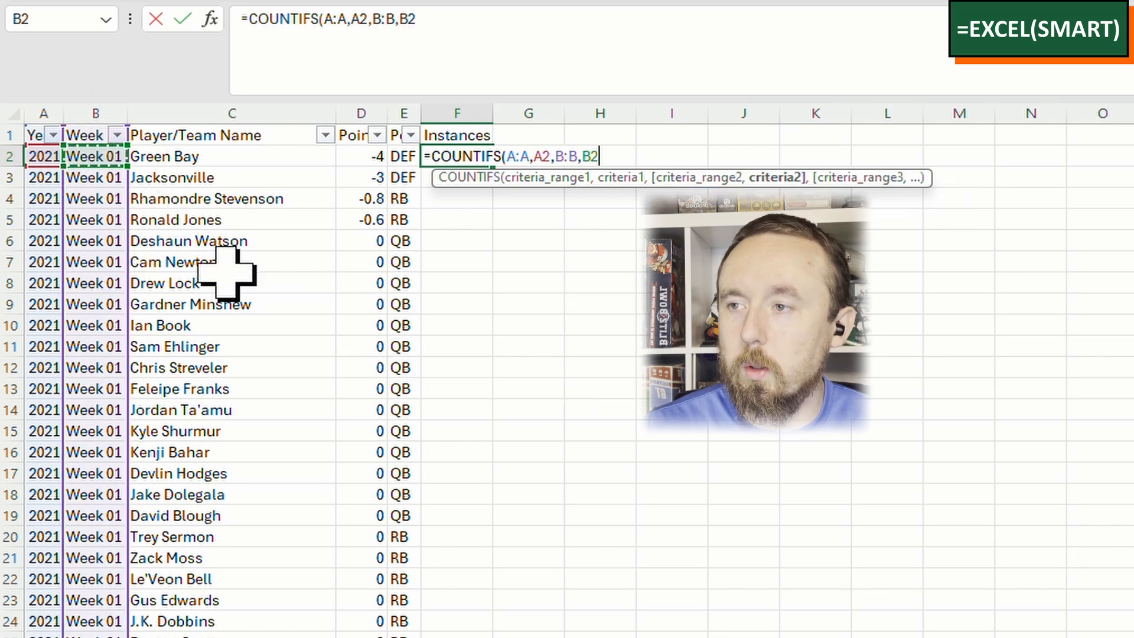
type(",")
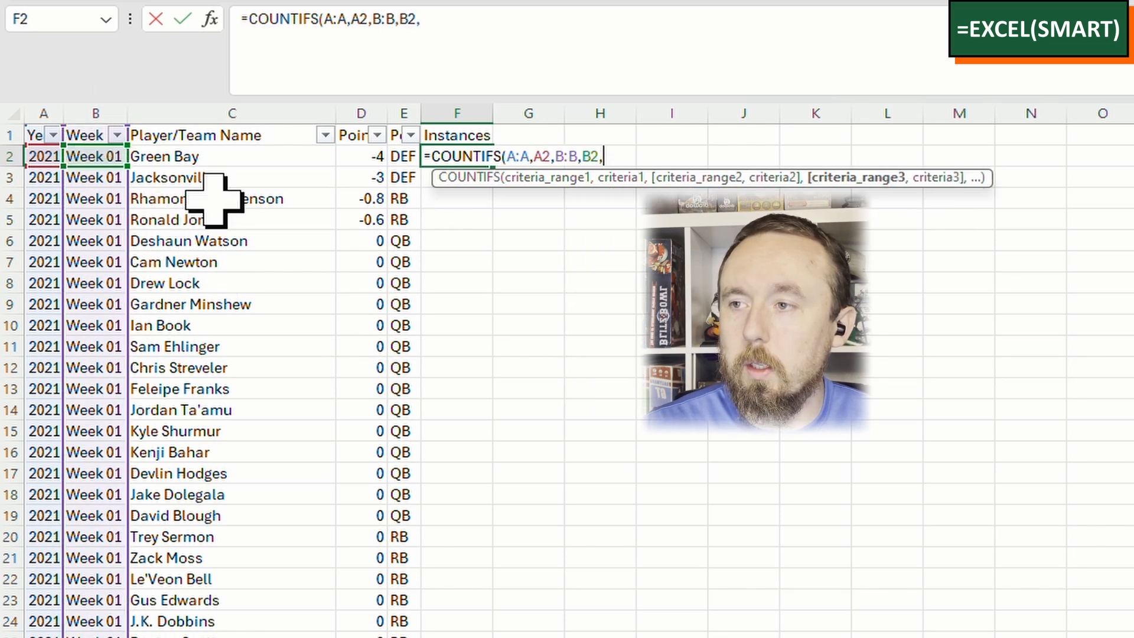
left_click(216, 111)
type(",")
left_click(203, 157)
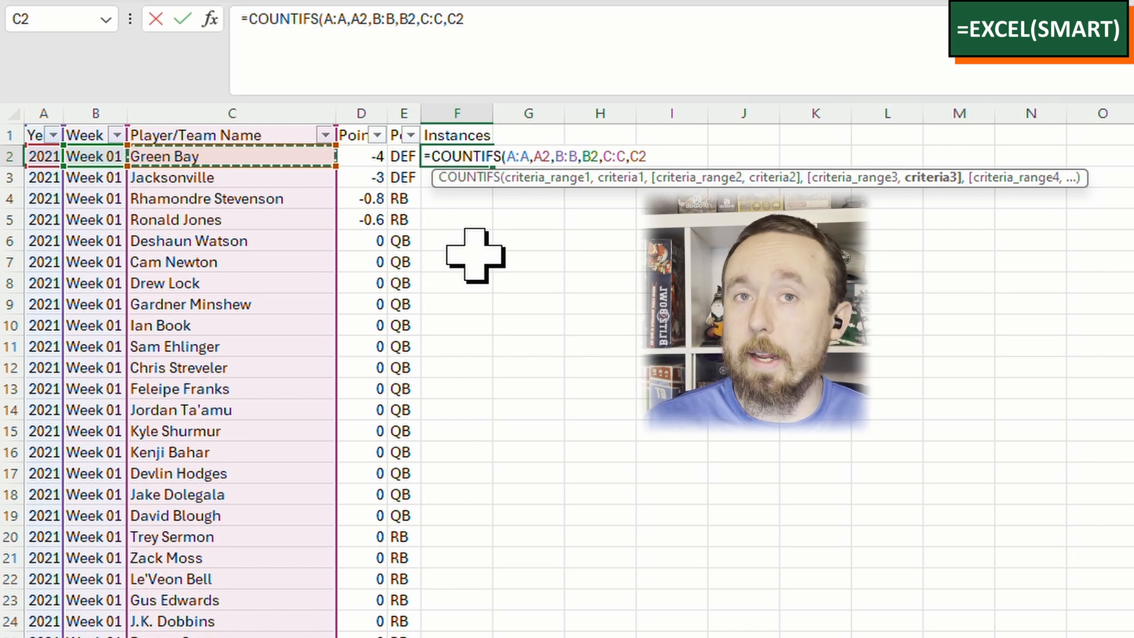
key("Return")
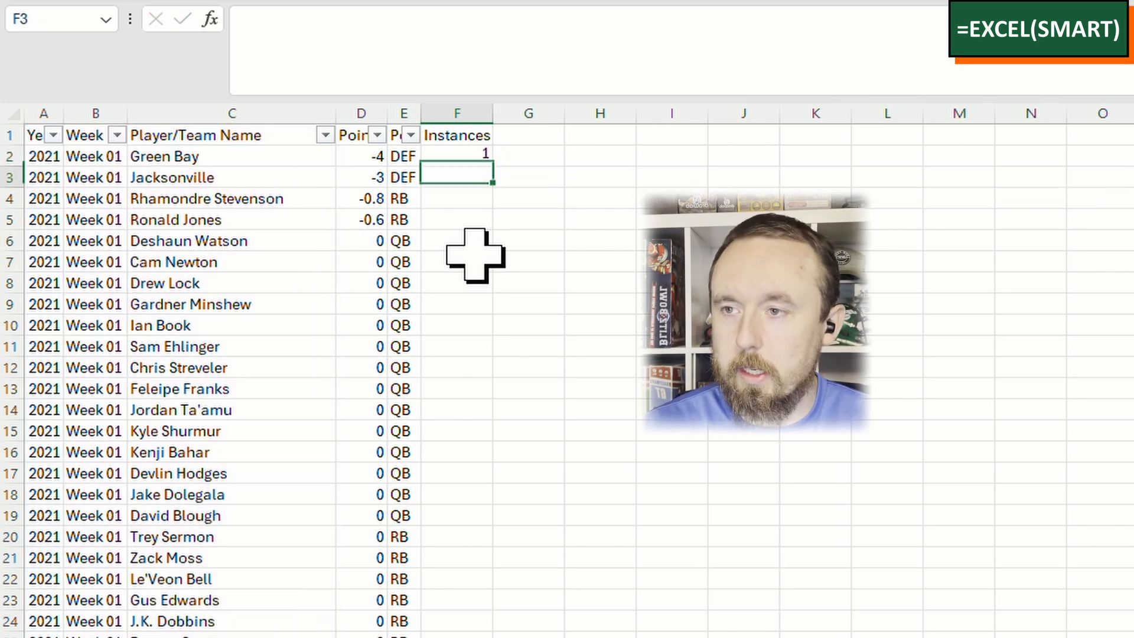
key("Up")
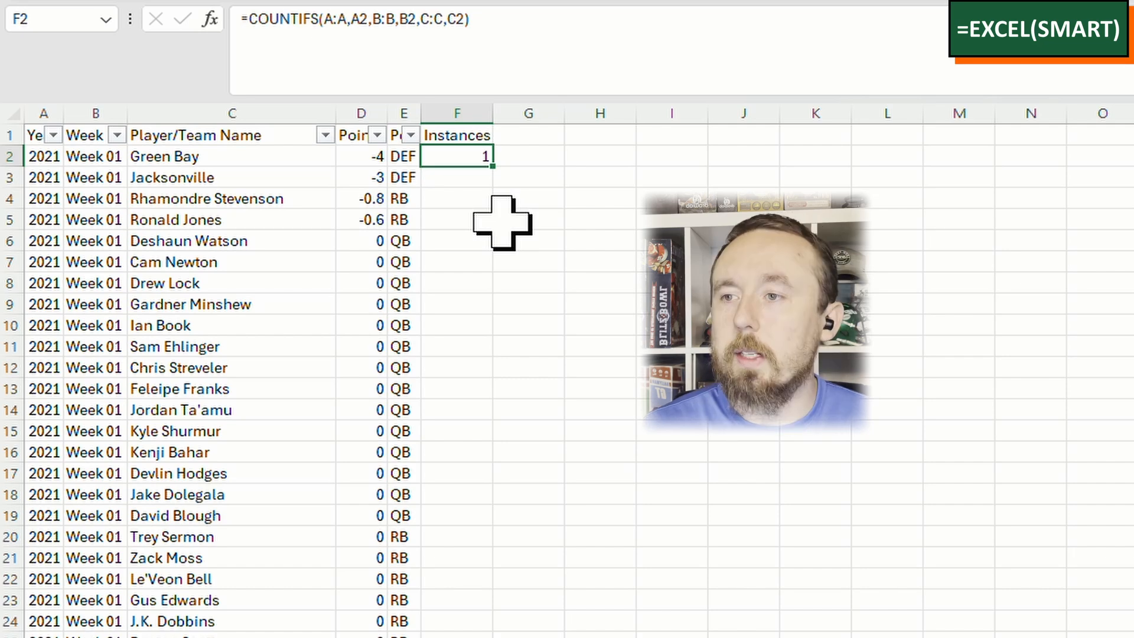
double_click(500, 175)
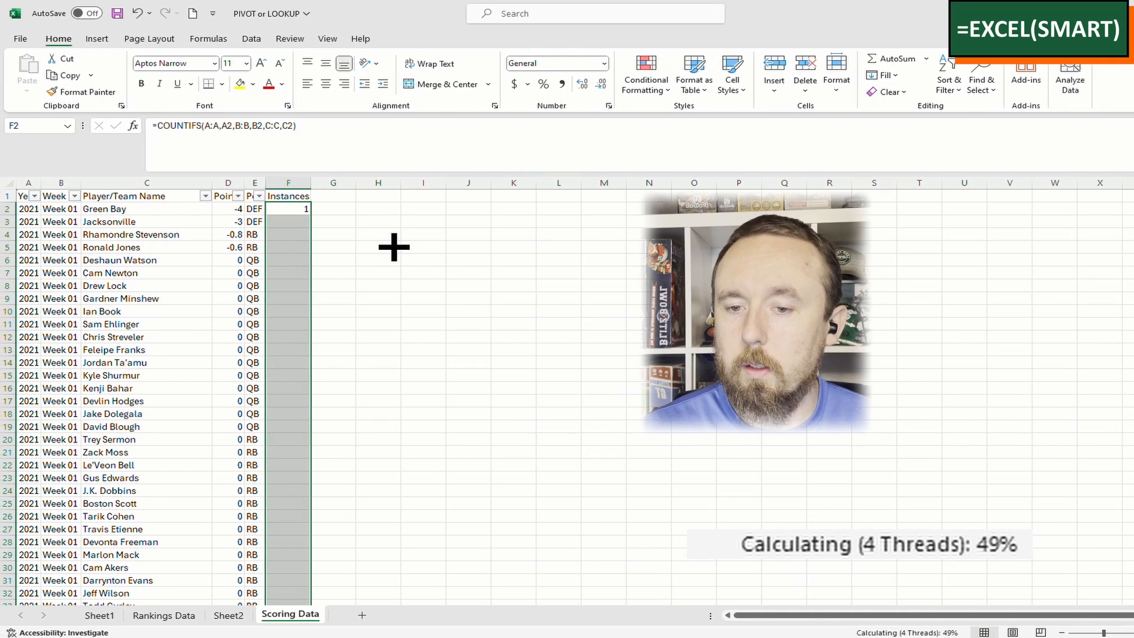
Reapply the header filters and filter Instances to 2, leaving 16 of 22232 records visible
left_click(302, 222)
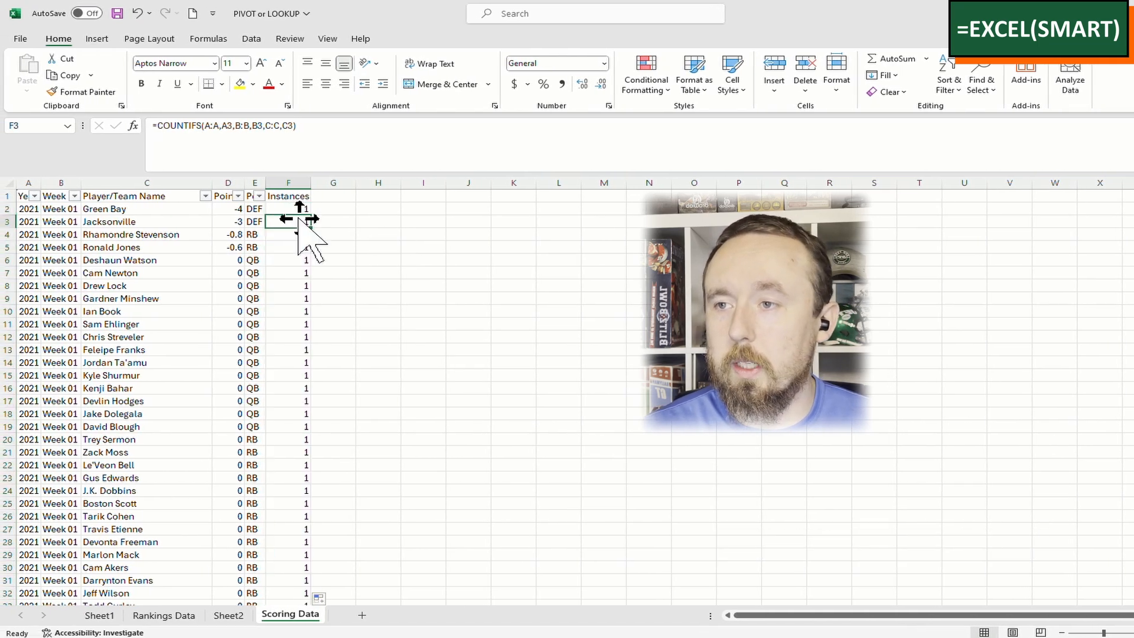
left_click(951, 89)
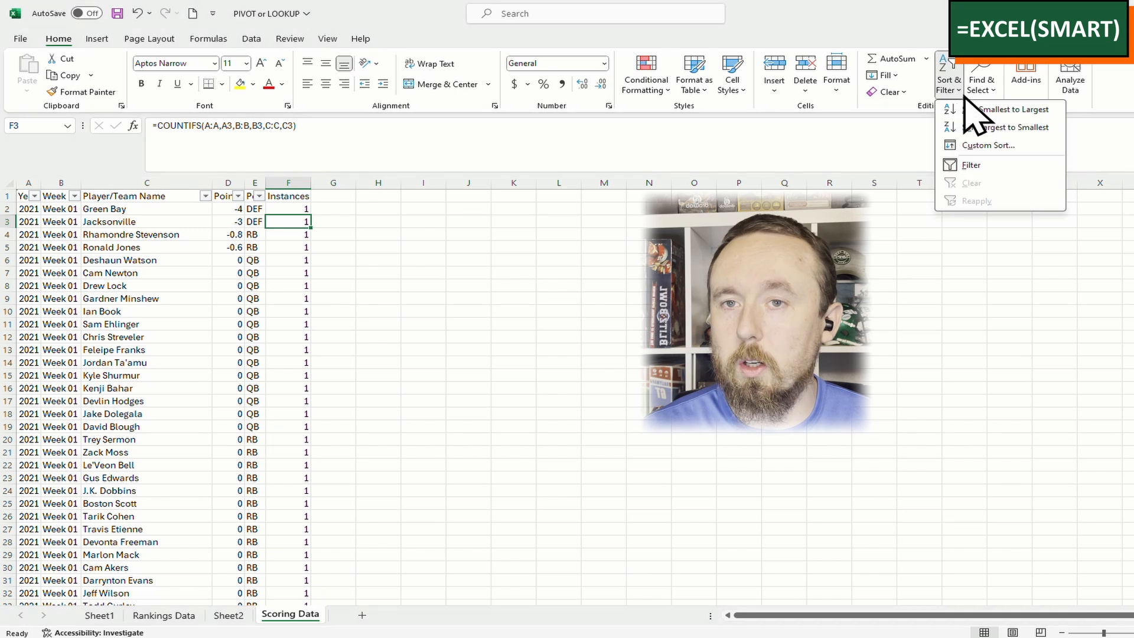
left_click(972, 165)
left_click(949, 89)
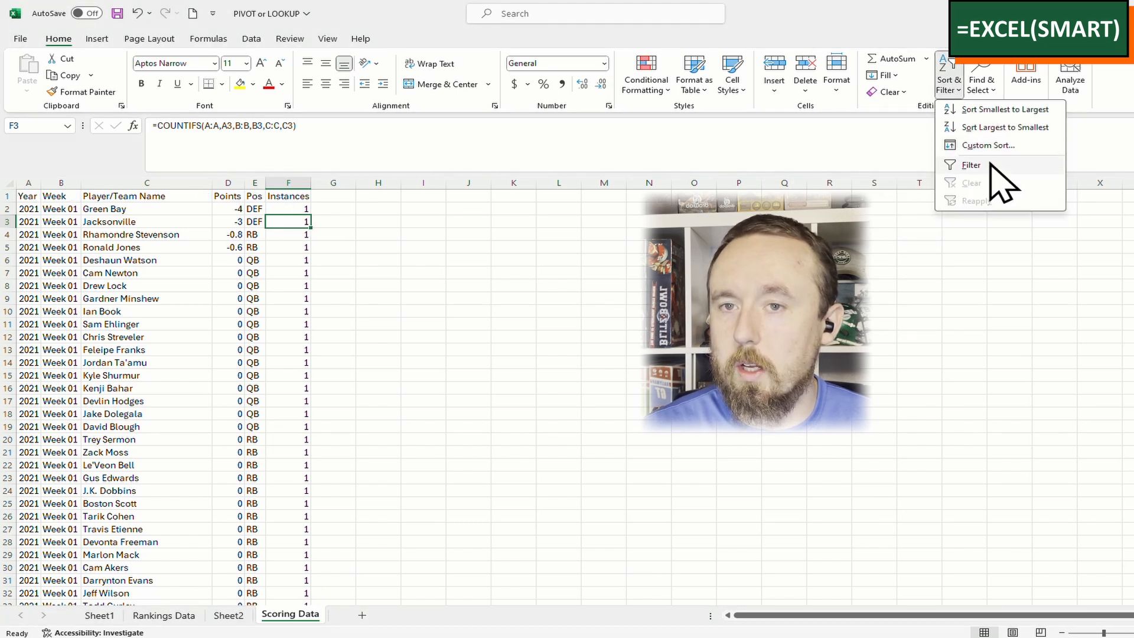
left_click(990, 165)
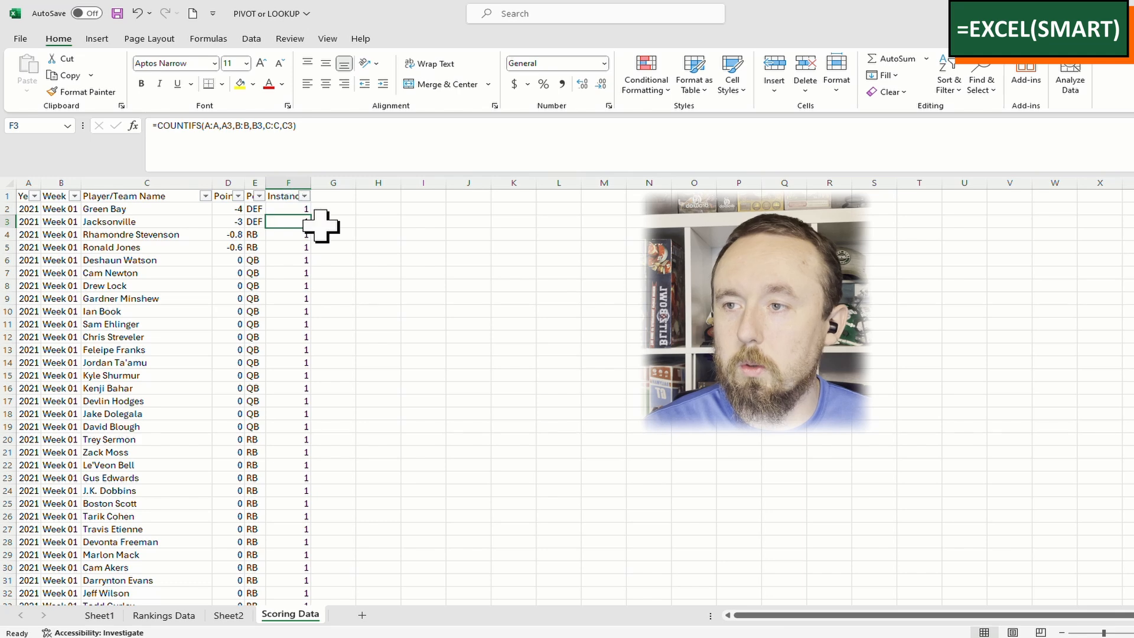
left_click(305, 195)
left_click(169, 375)
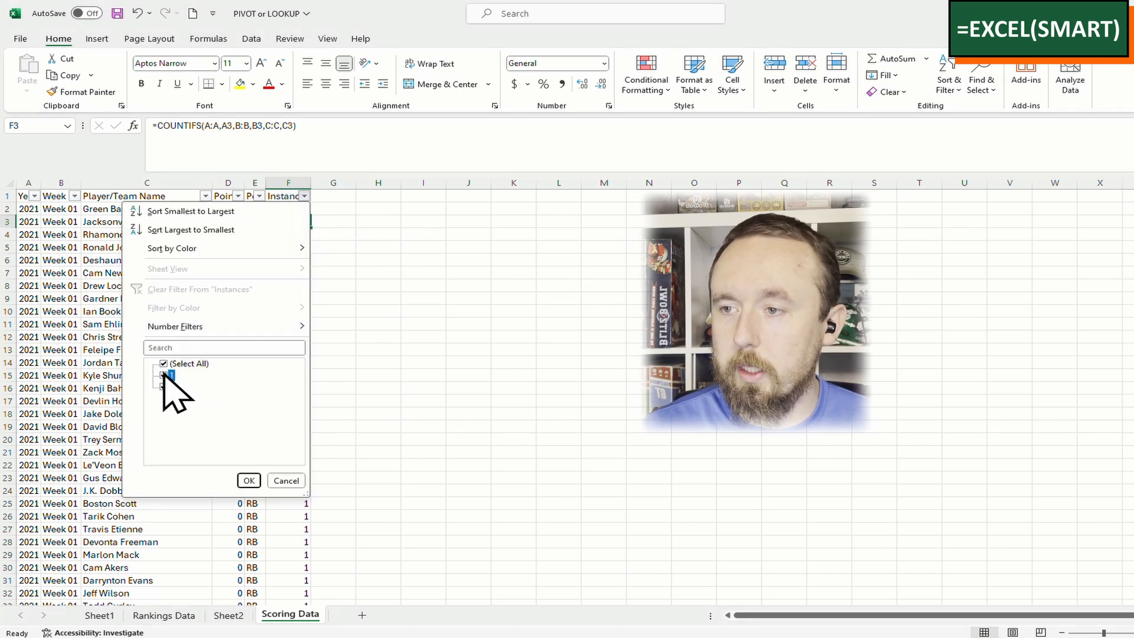
left_click(257, 483)
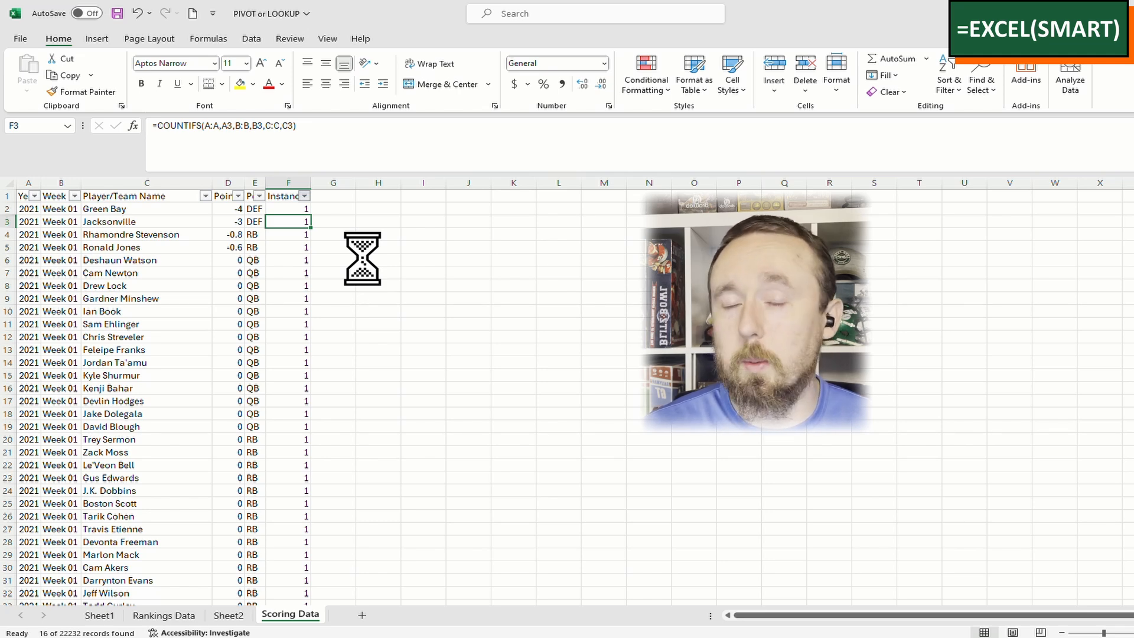
left_click_drag(299, 208, 289, 406)
left_click(295, 414)
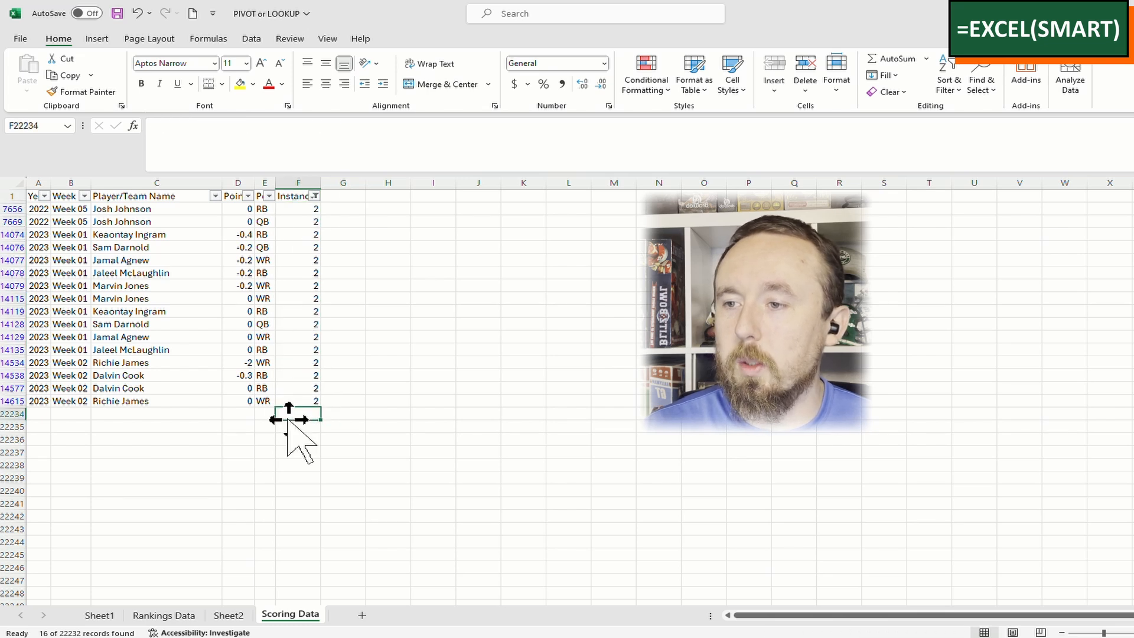
Add an Include header in G1 and enter the 0/1 flags (0 1 1 1 1 1 1) for the duplicate rows
left_click(341, 196)
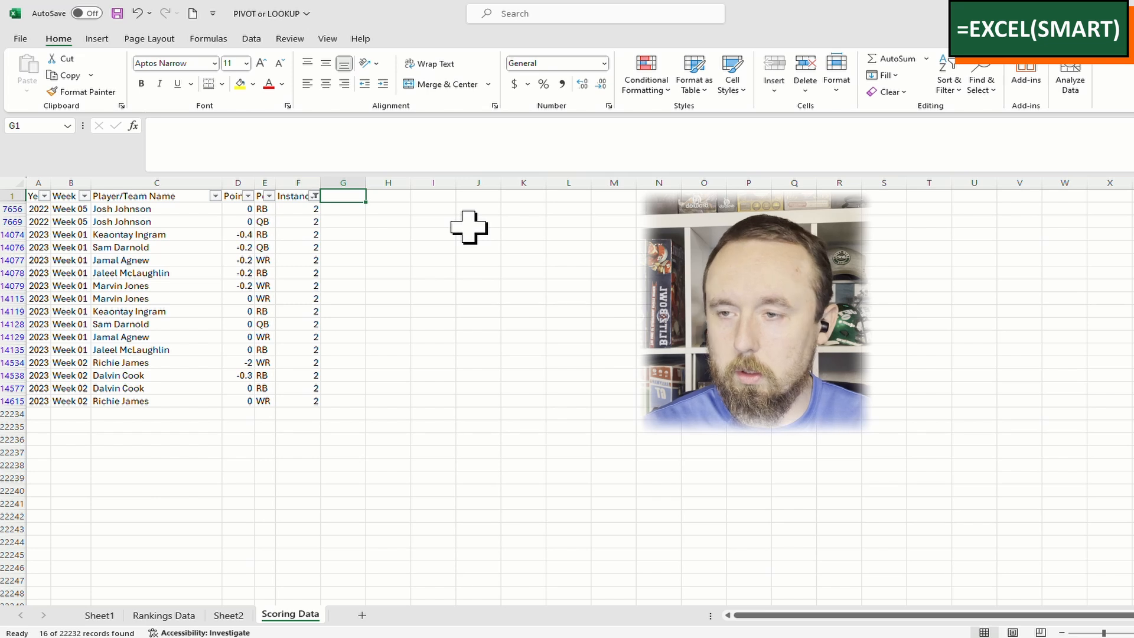
type("Include")
key("Return")
type("0 1 1 1 1 1 ")
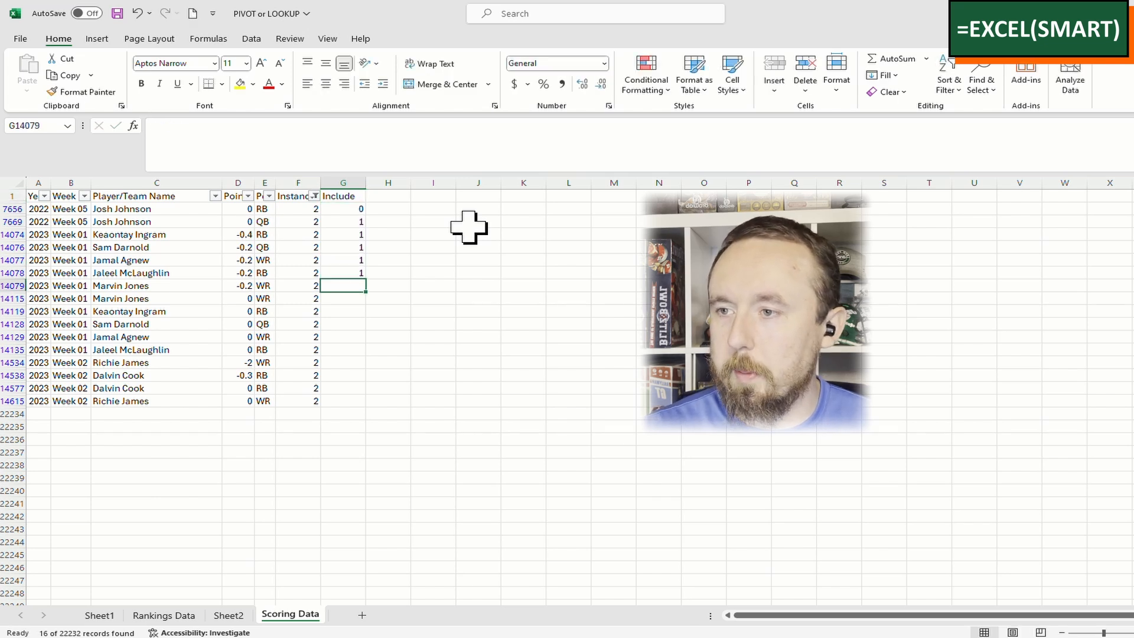
type("1")
key("Return")
key("Return")
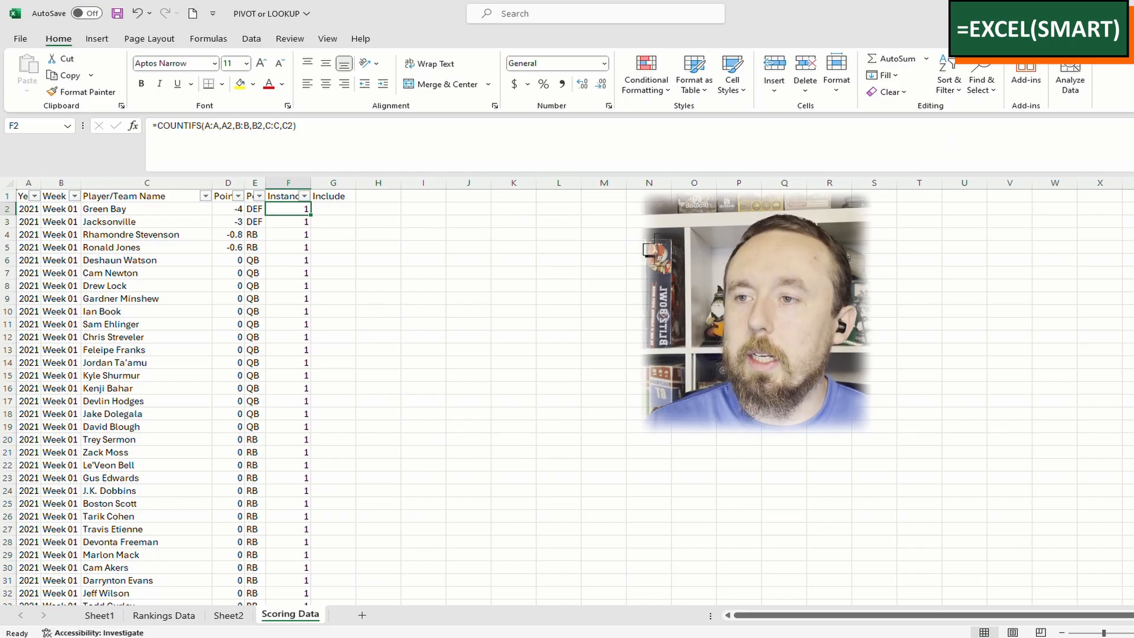
key("Down")
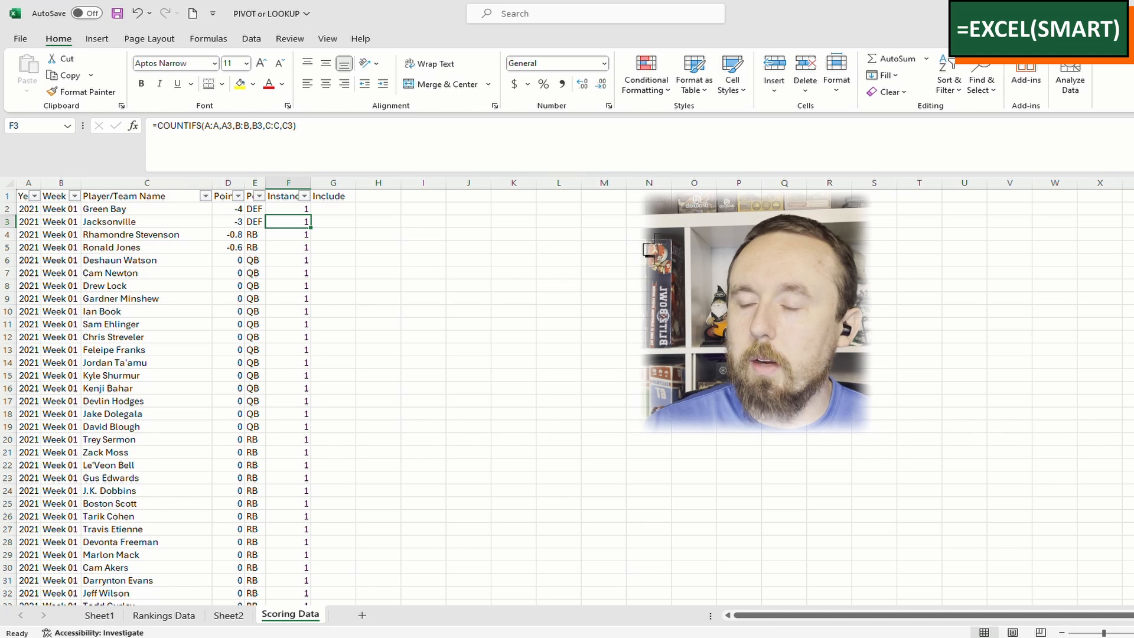
key("Up")
key("Up")
key("Down")
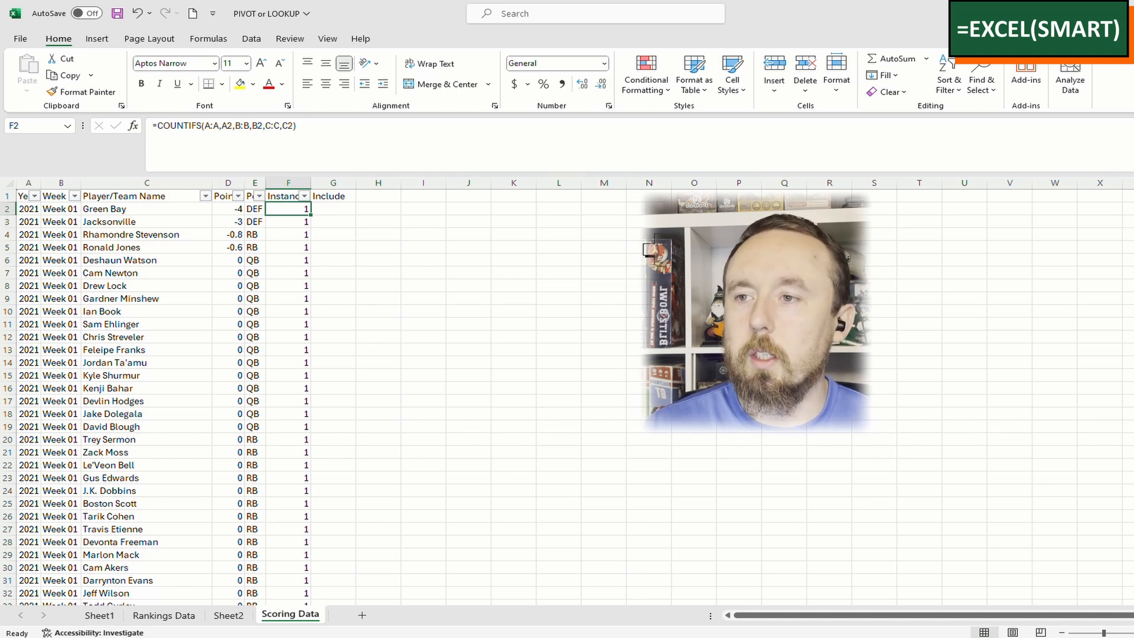
key("ctrl+shift+Down")
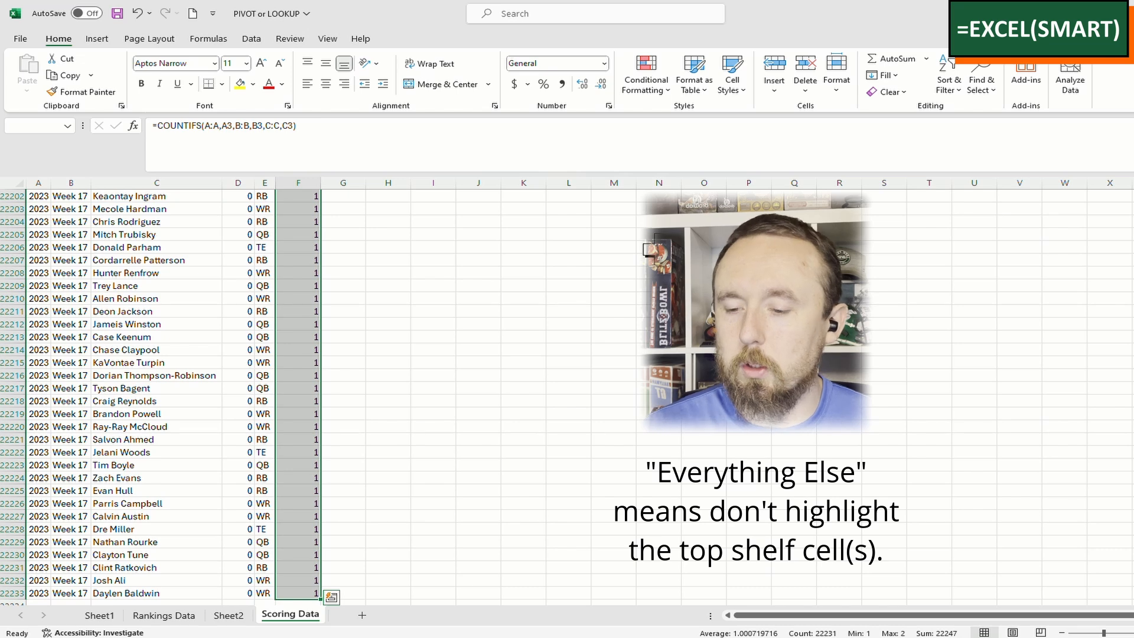
key("ctrl+c")
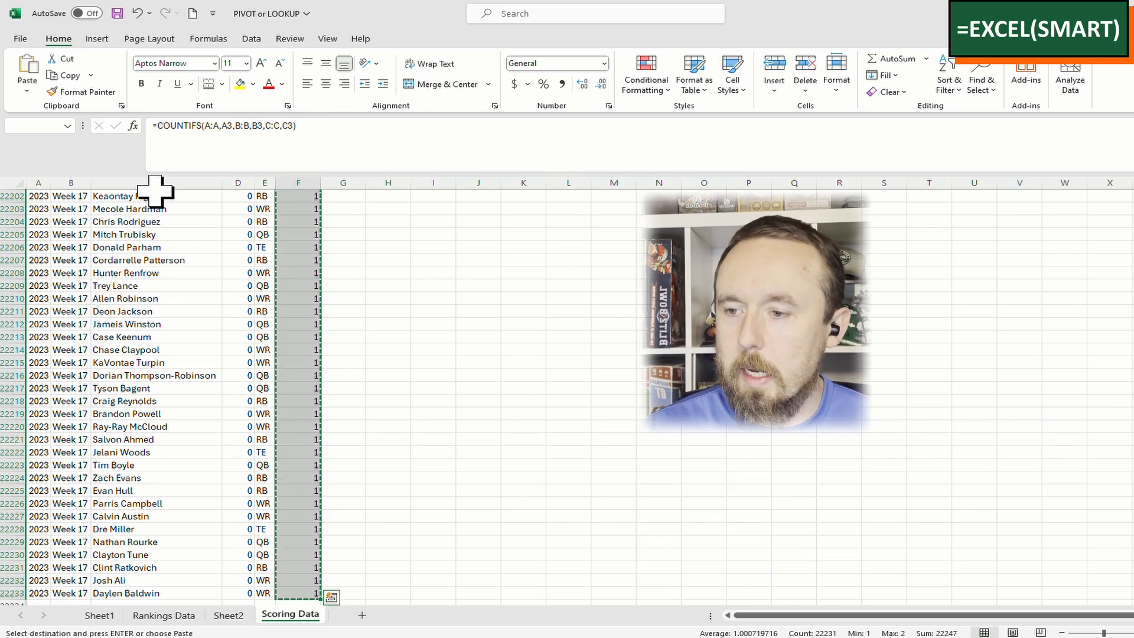
left_click(27, 89)
key("v")
key("Up")
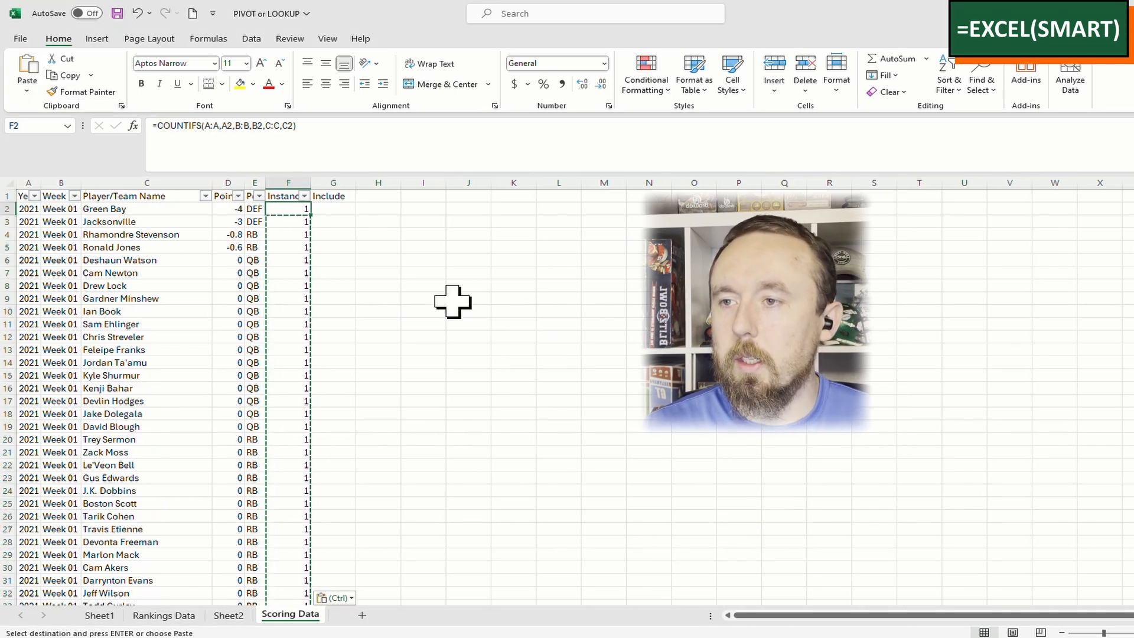
left_click(304, 196)
left_click(159, 371)
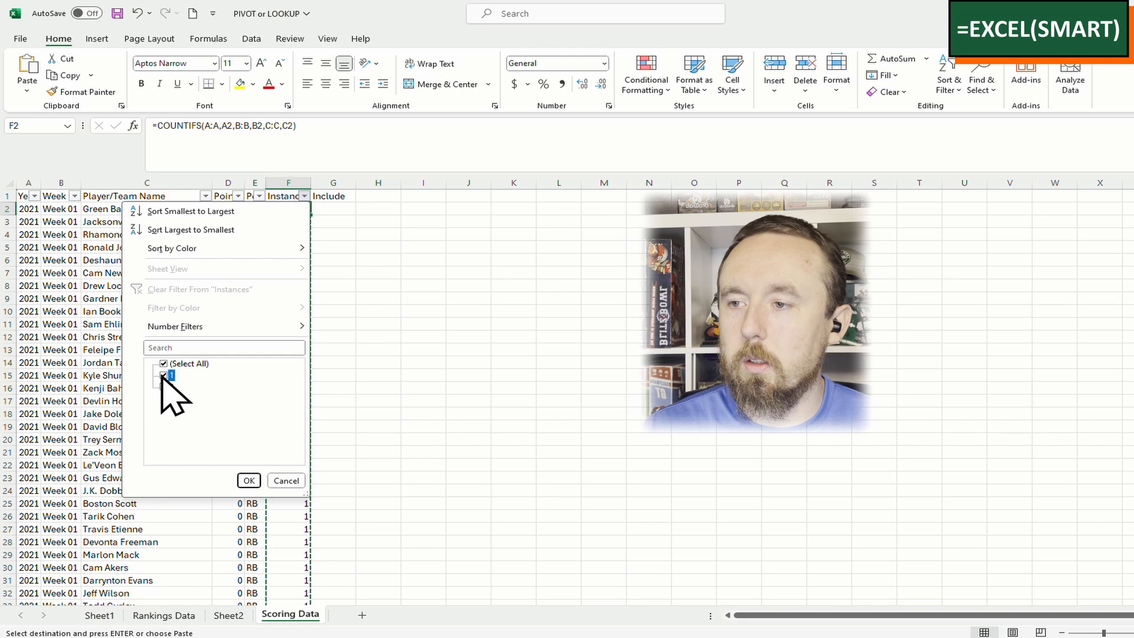
left_click(239, 475)
left_click(393, 273)
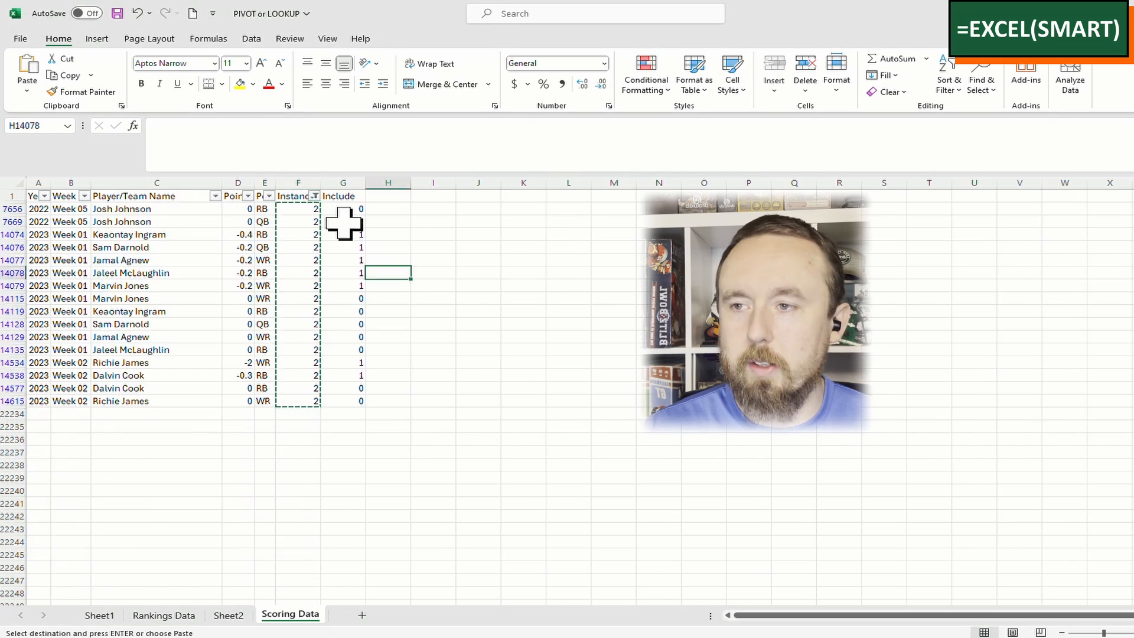
left_click(316, 197)
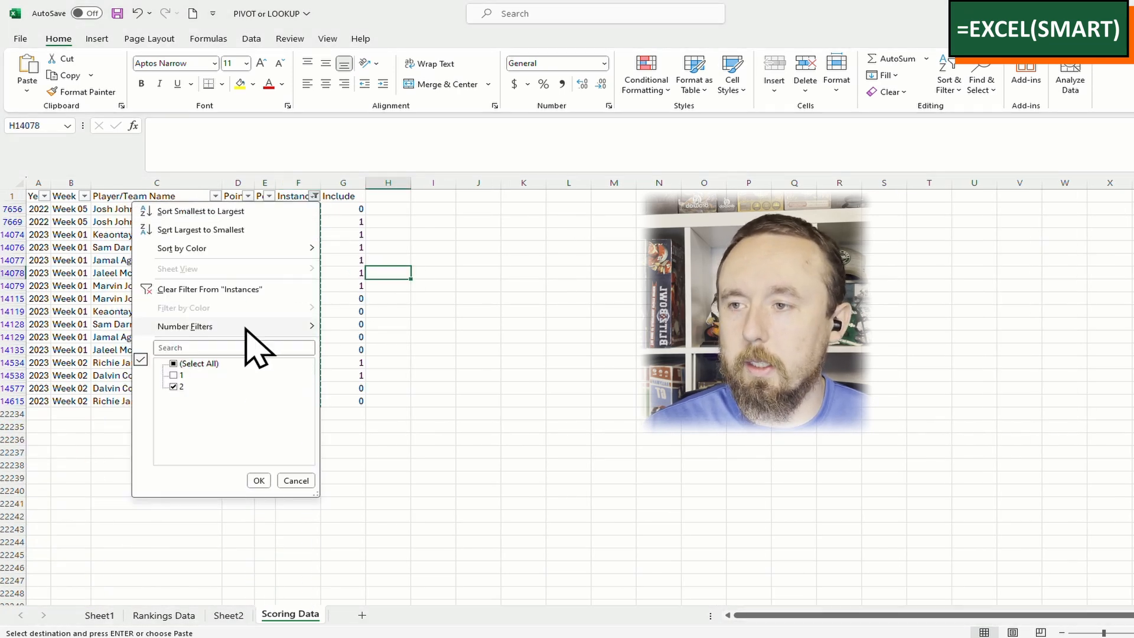
left_click(203, 291)
left_click(353, 243)
key("Escape")
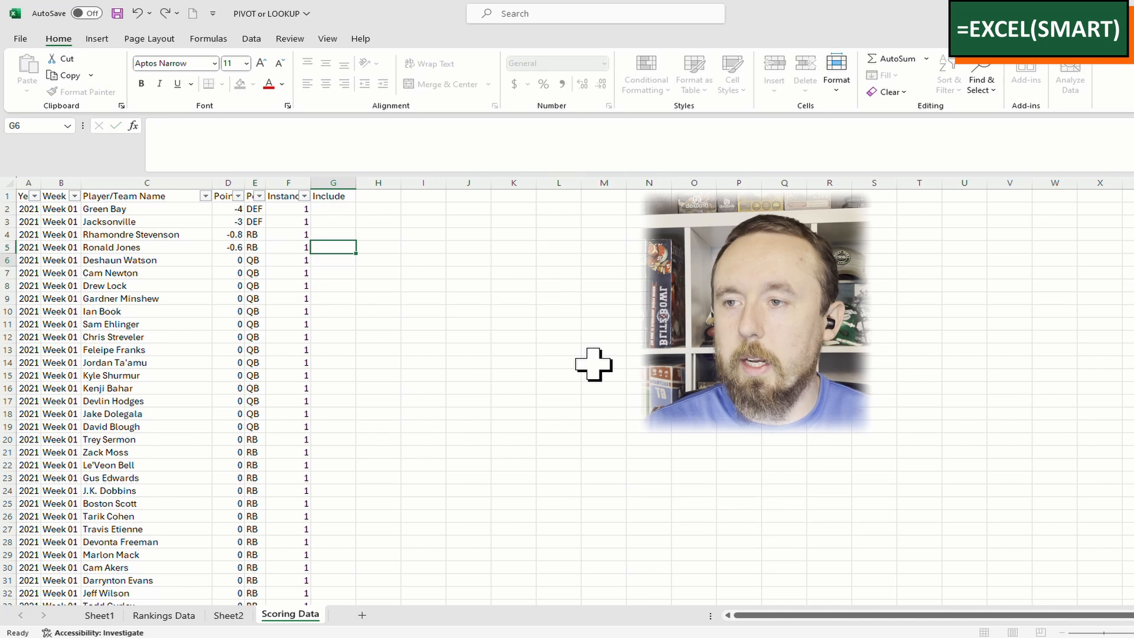
key("Return")
left_click(199, 258)
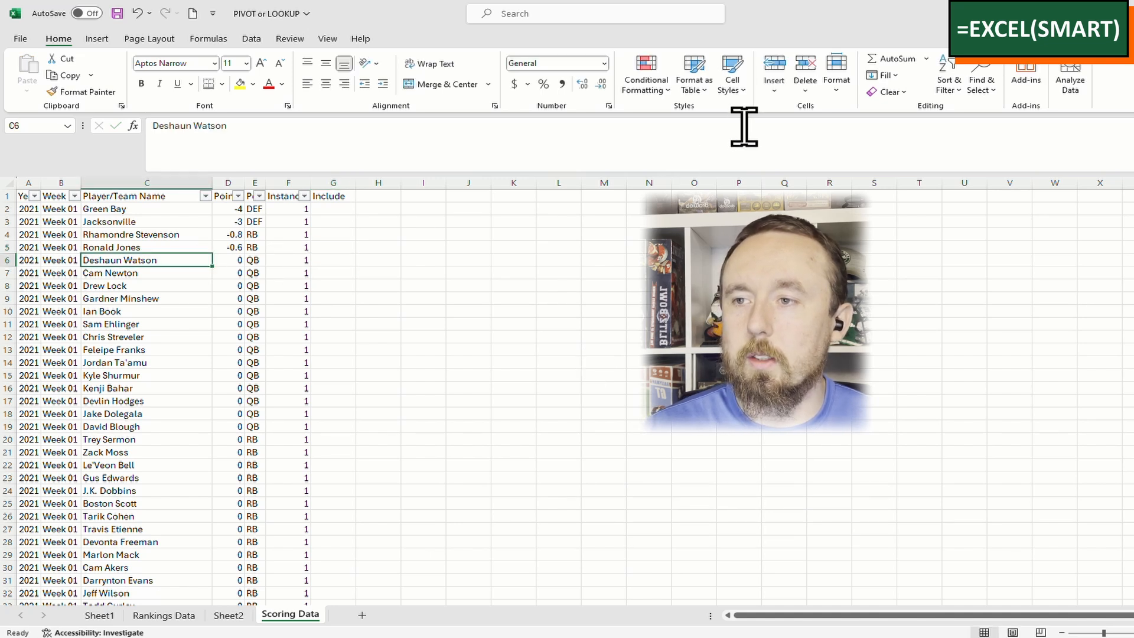
Reapply the header filters and filter the Include column to blanks only
left_click(949, 85)
left_click(981, 166)
left_click(951, 87)
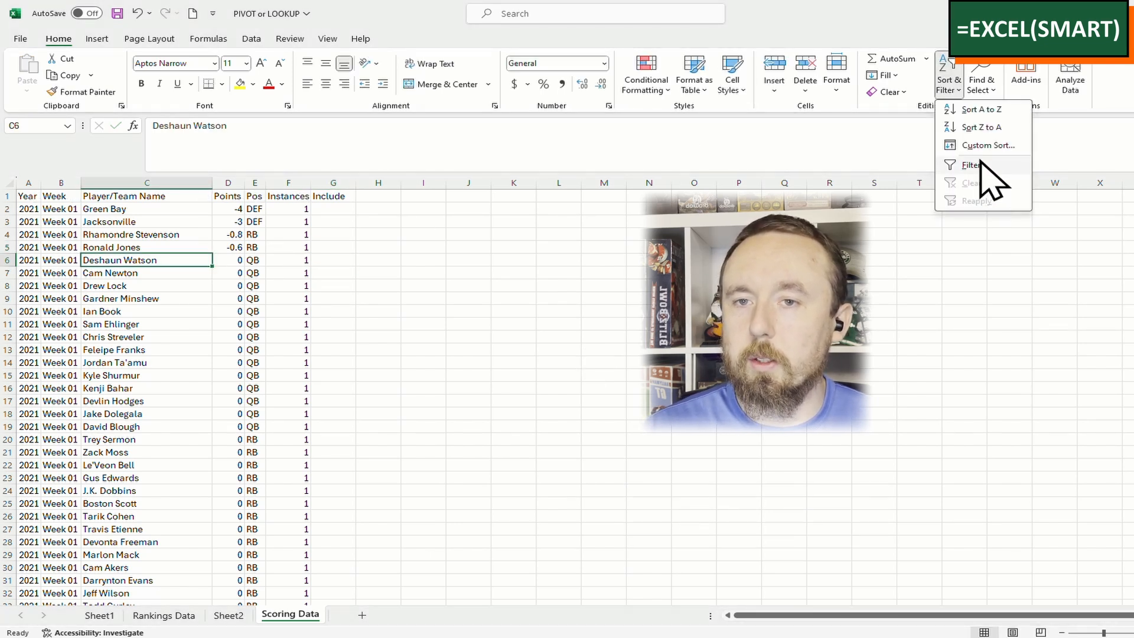
left_click(976, 165)
left_click(513, 221)
left_click(349, 196)
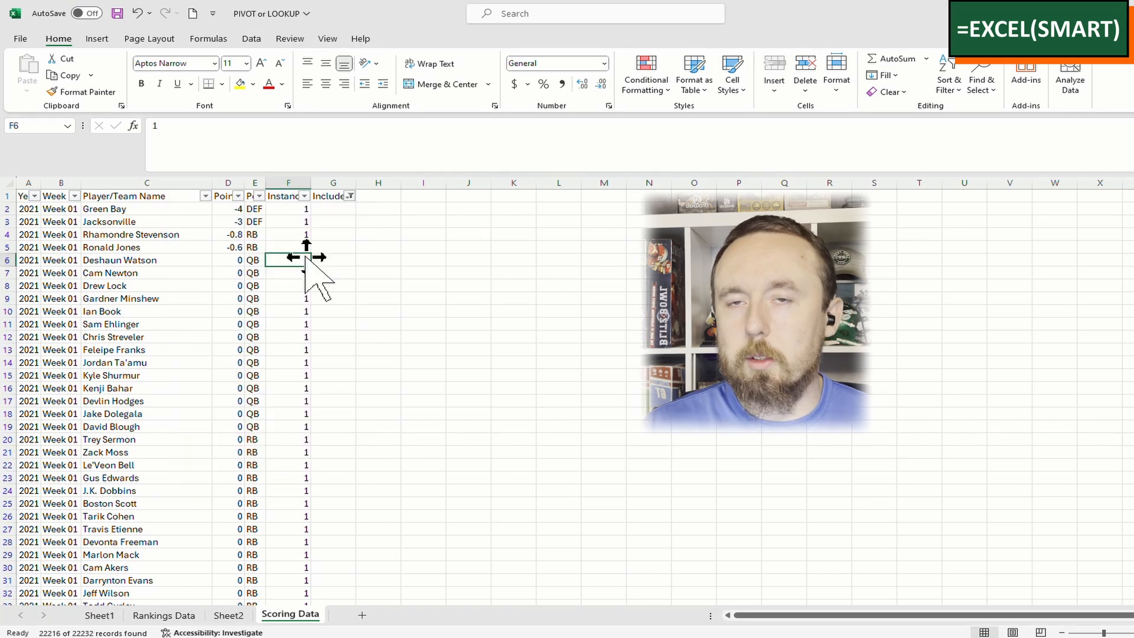
Enter 1 in the last blank Include cell and paste it up to G2 across all blank rows
key("ctrl+Down")
key("Right")
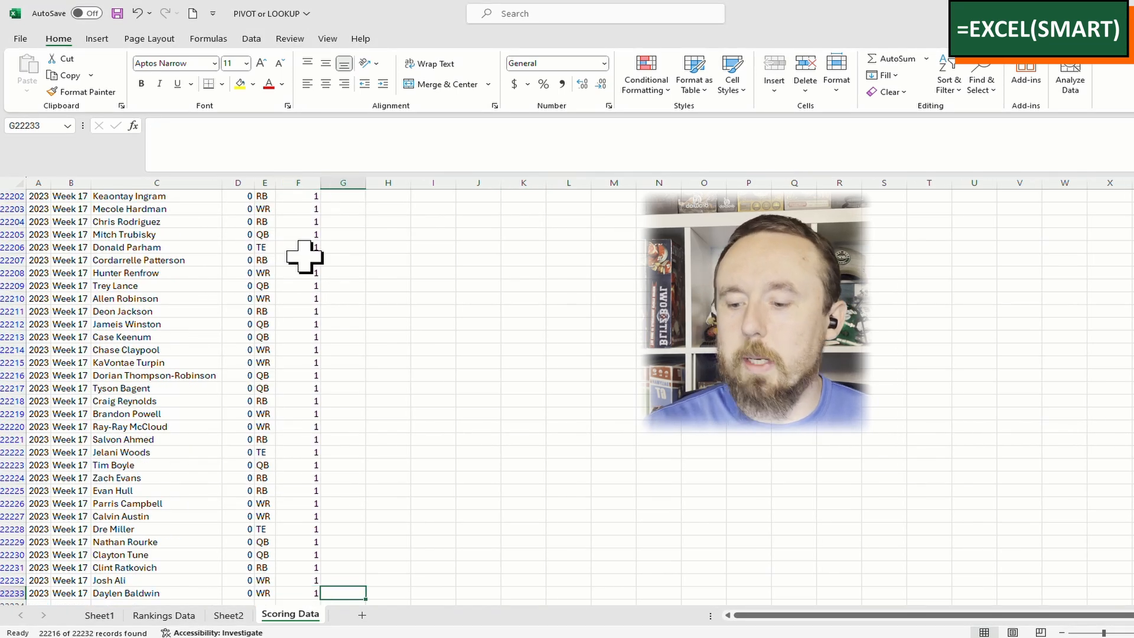
type("1")
key("Tab")
key("Left")
key("ctrl+c")
key("Up")
key("ctrl+shift+Up")
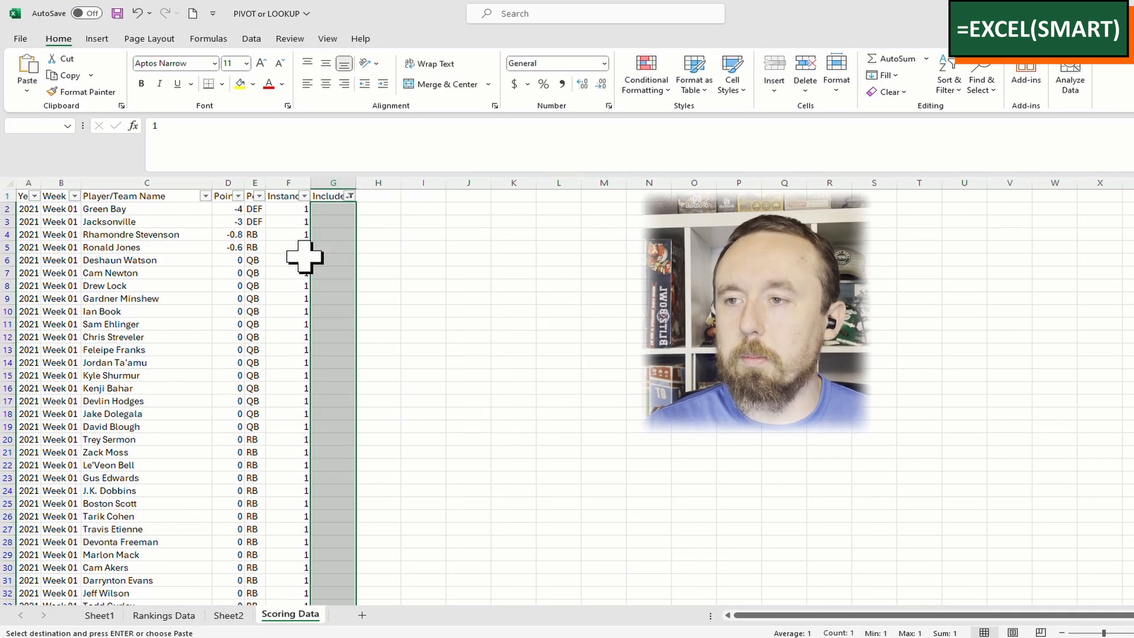
key("ctrl+v")
key("ctrl+Up")
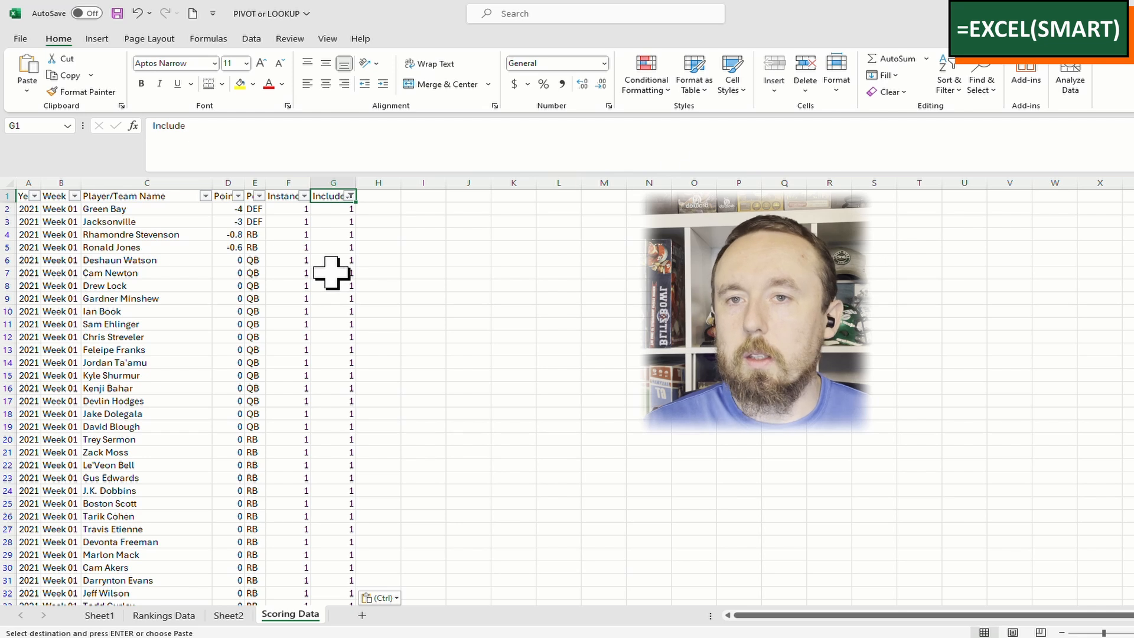
Check the Points values and the COUNTIFS formula in F2
left_click(289, 209)
left_click(235, 222)
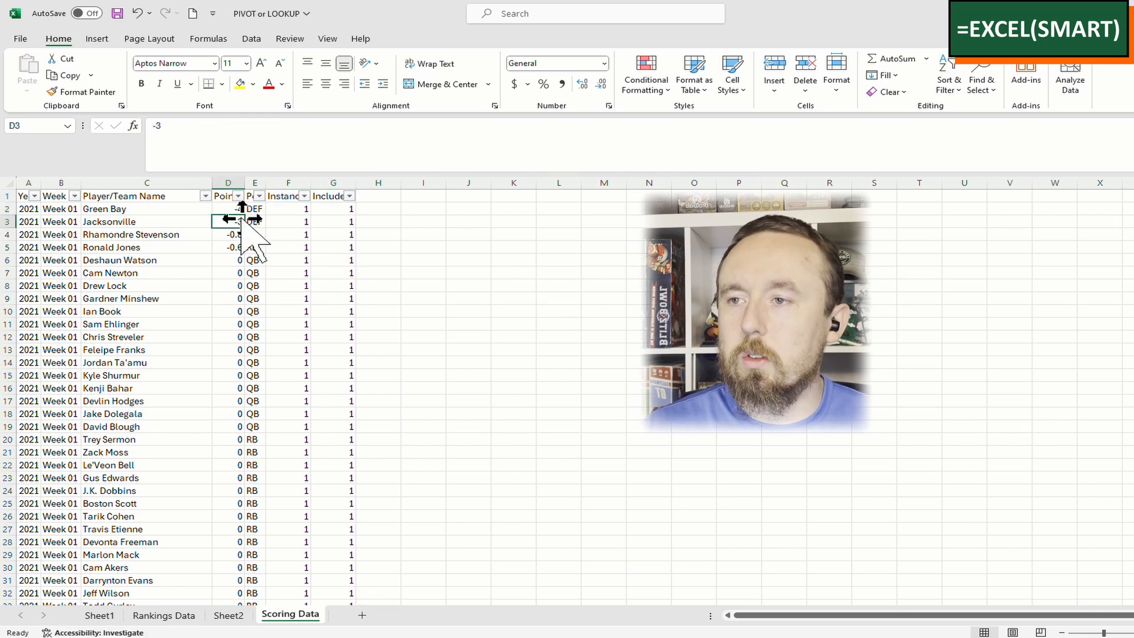
left_click(229, 206)
left_click(289, 211)
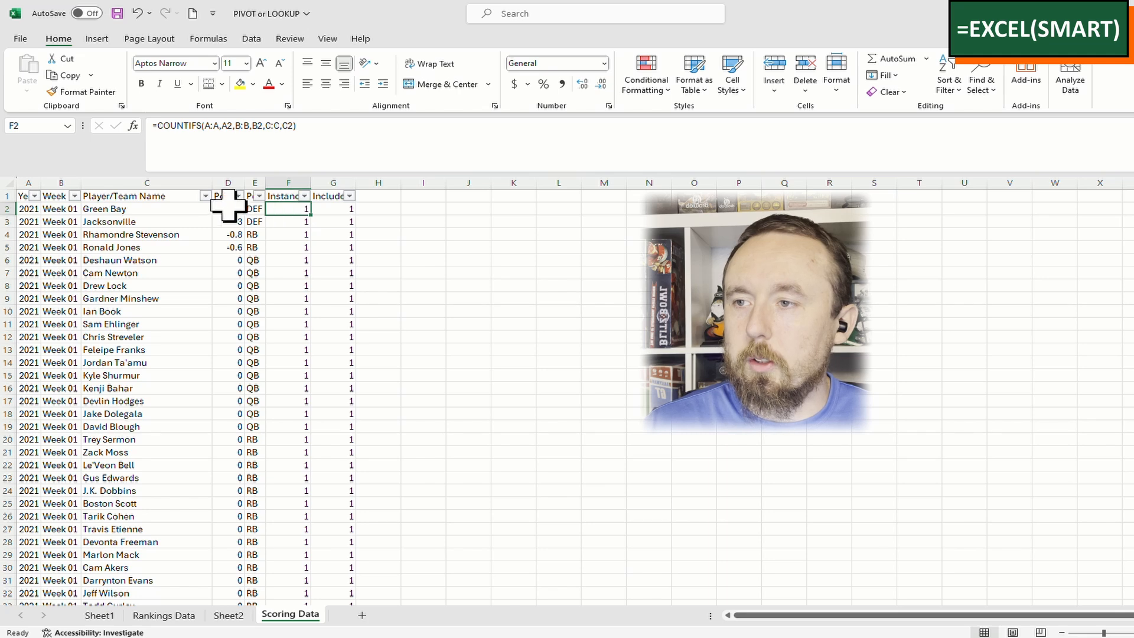
Sort the Scoring Data table A to Z by Player/Team Name
left_click(204, 197)
left_click(165, 211)
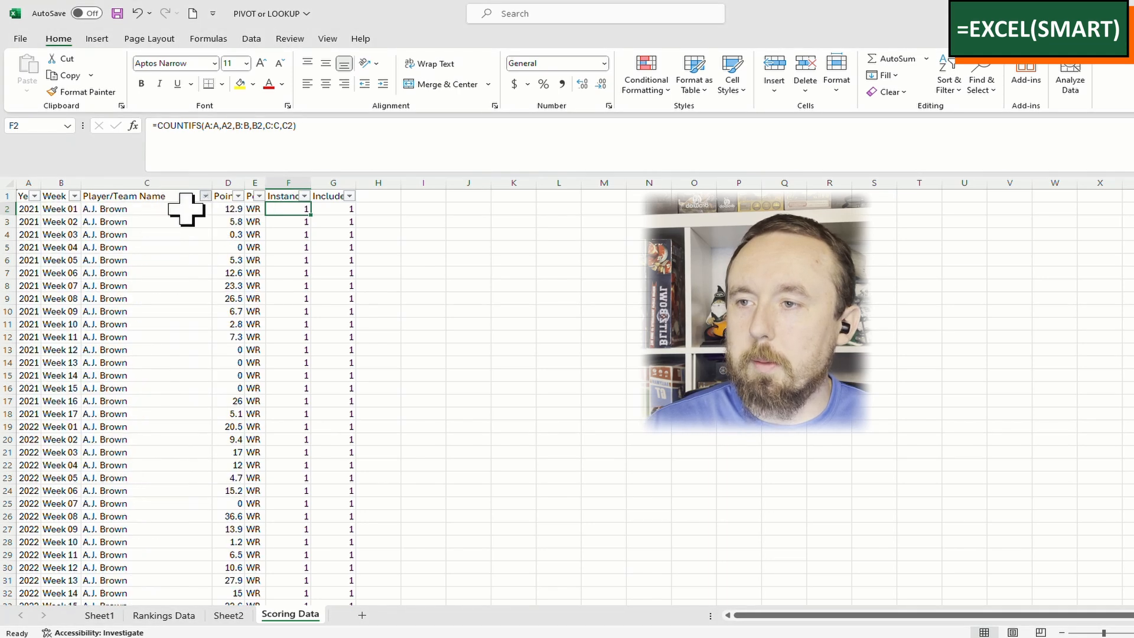
scroll(306, 231, "down", 1)
scroll(302, 236, "up", 1)
left_click_drag(289, 260, 289, 273)
left_click(298, 235)
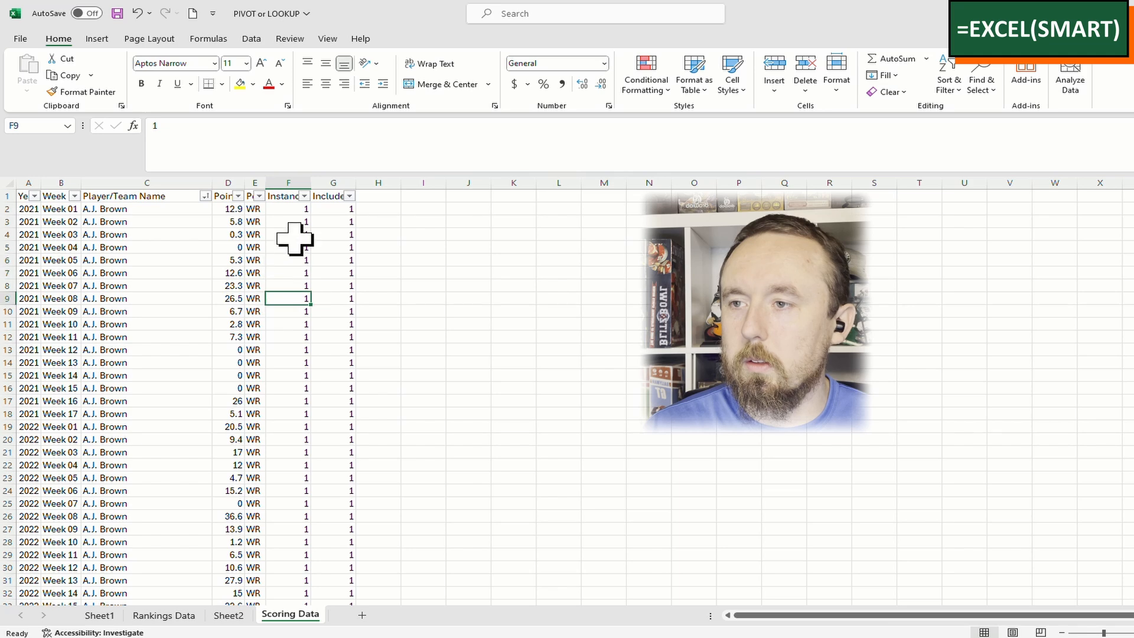
Search the Player/Team Name column for 'green bay' to reach its rows from 8326, then close search
left_click(172, 174)
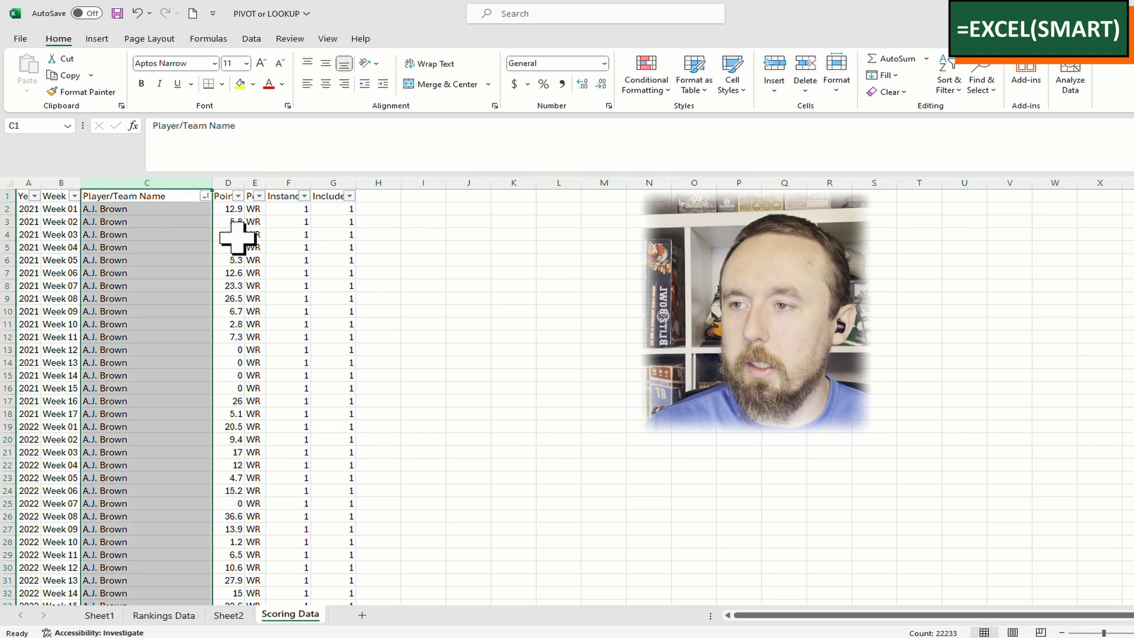
key("ctrl+f")
type("green ")
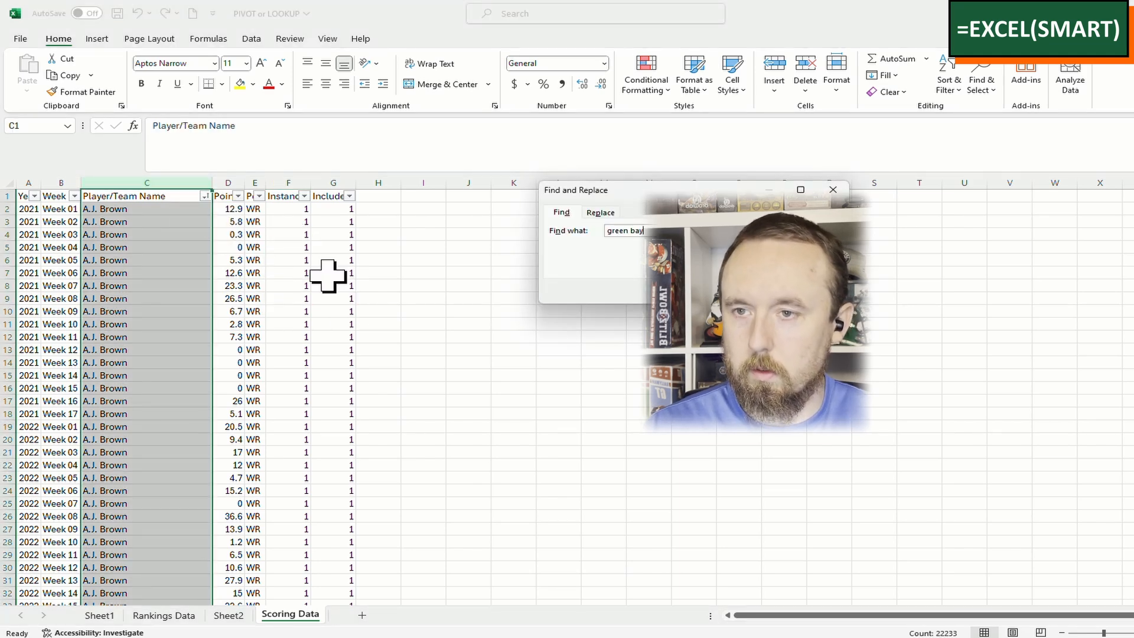
type("bay")
key("Return")
left_click(298, 404)
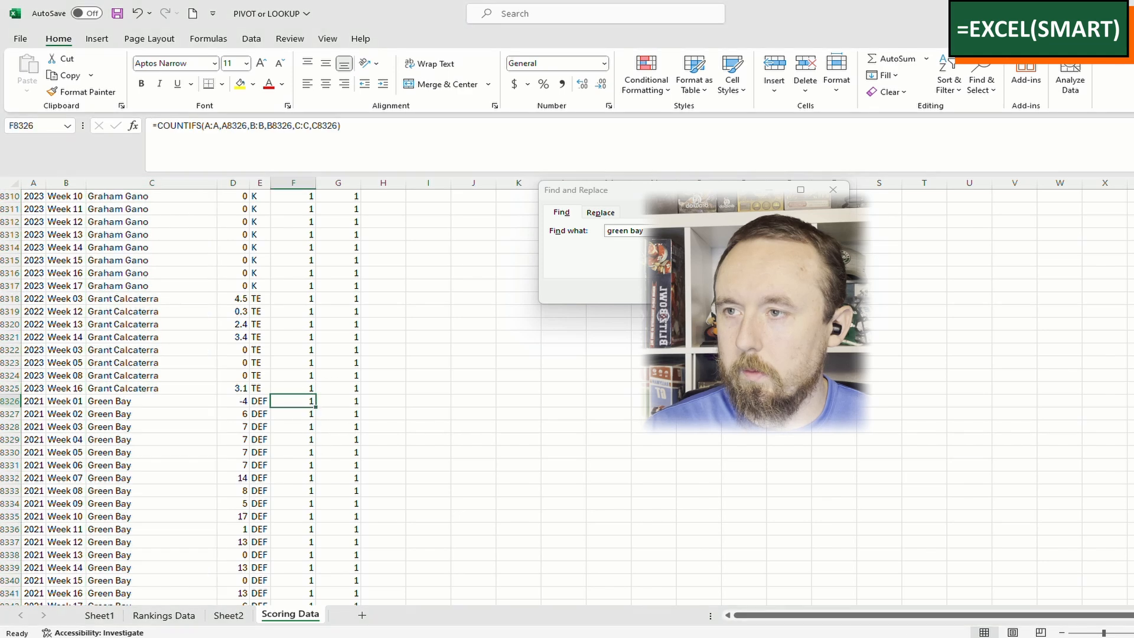
left_click(833, 190)
scroll(331, 460, "down", 4)
scroll(338, 458, "up", 4)
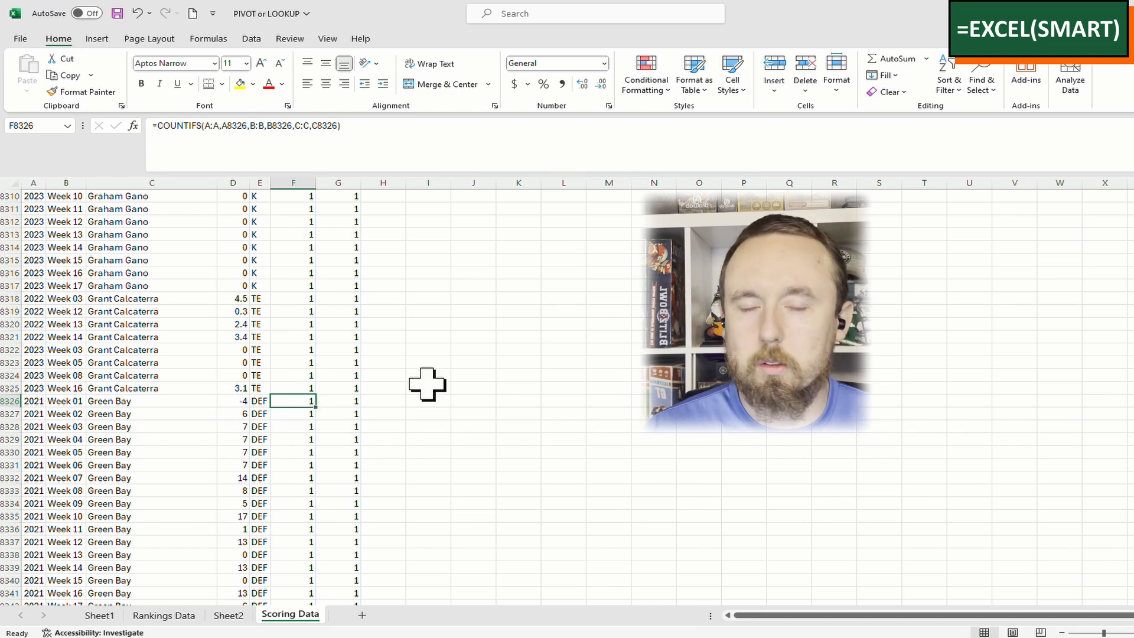
key("ctrl+Up")
left_click(285, 208)
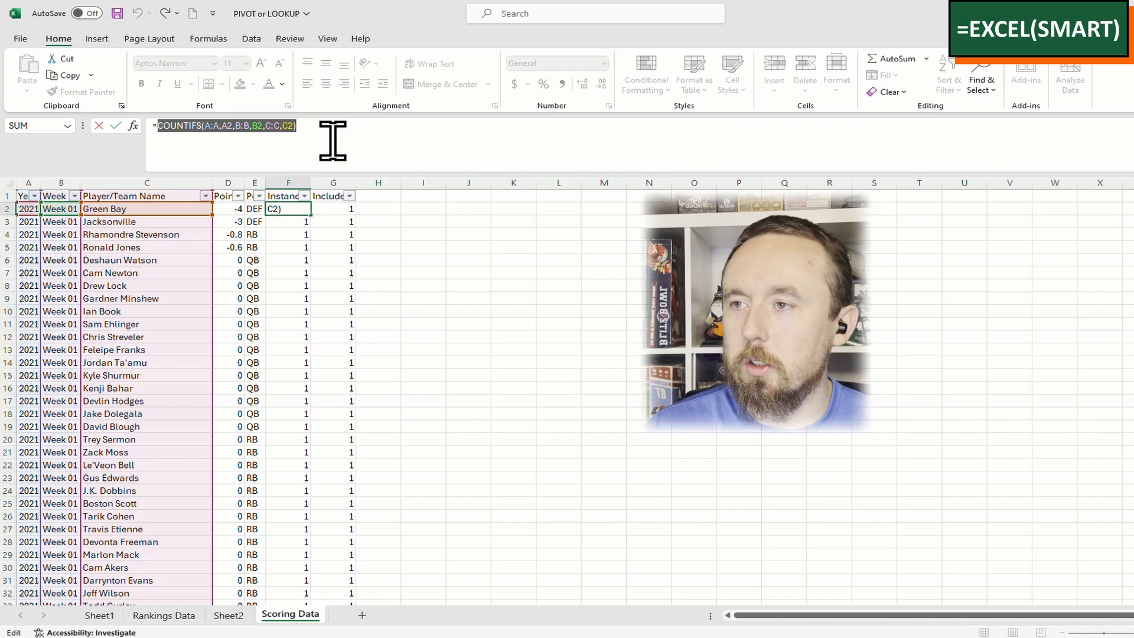
key("Escape")
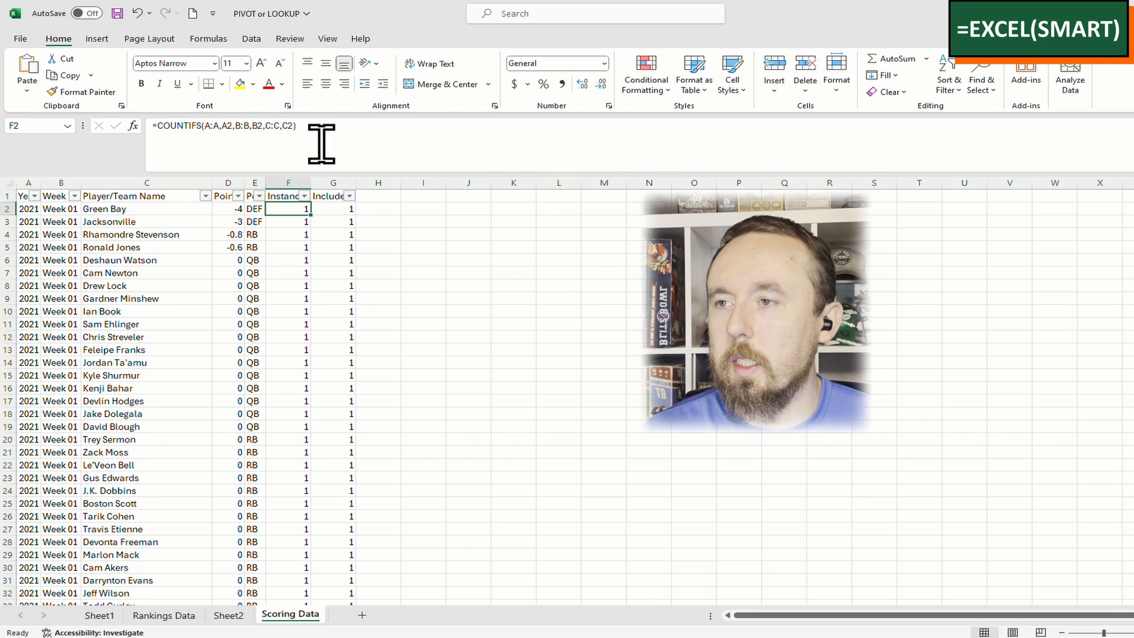
left_click(286, 196)
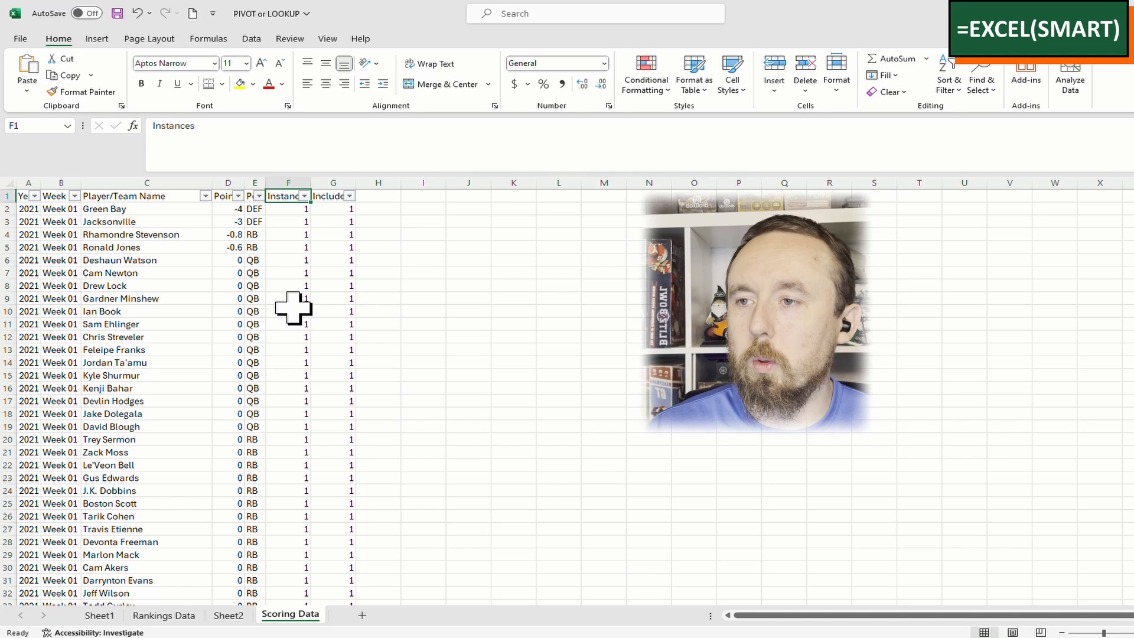
Add a note to header F1 holding COUNTIFS(A:A,A2,B:B,B2,C:C,C2)
right_click(278, 195)
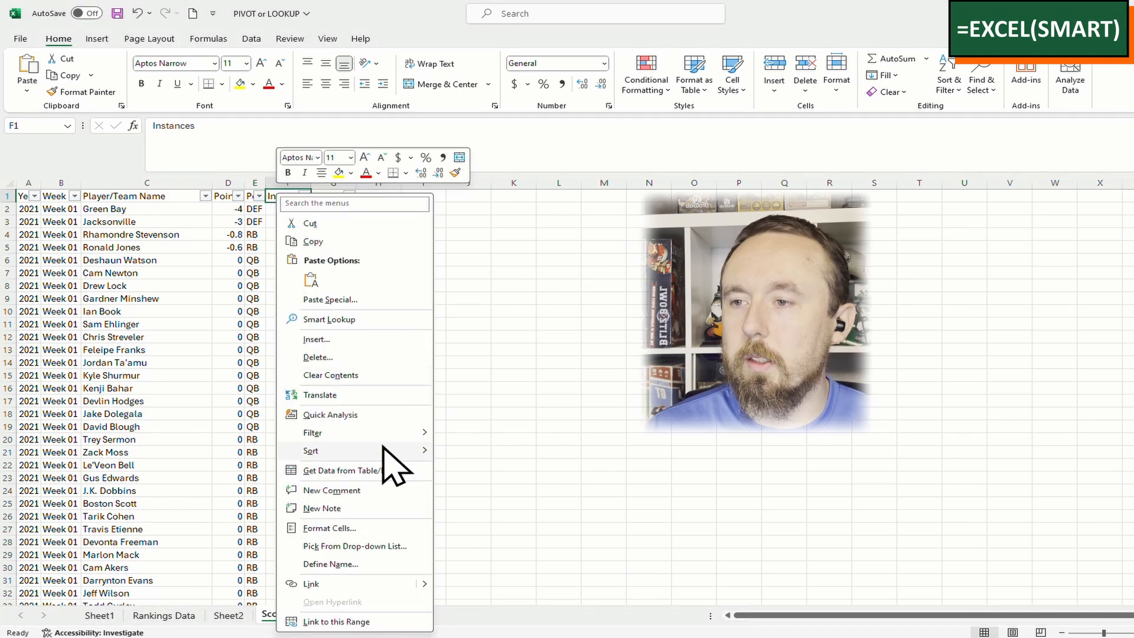
left_click(353, 508)
key("ctrl+v")
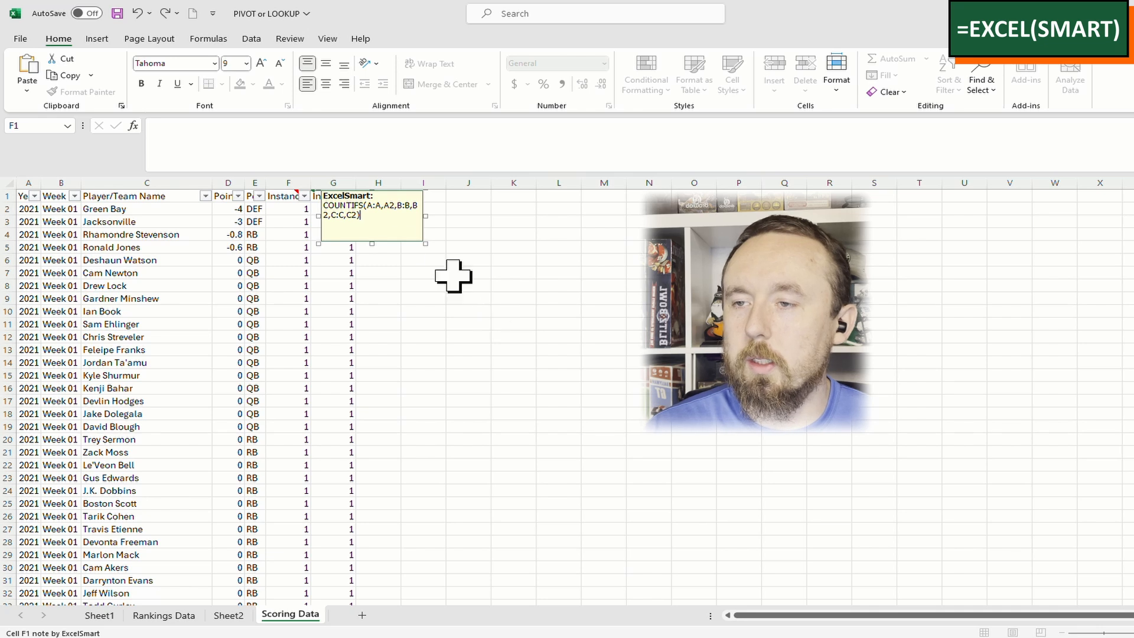
left_click(393, 275)
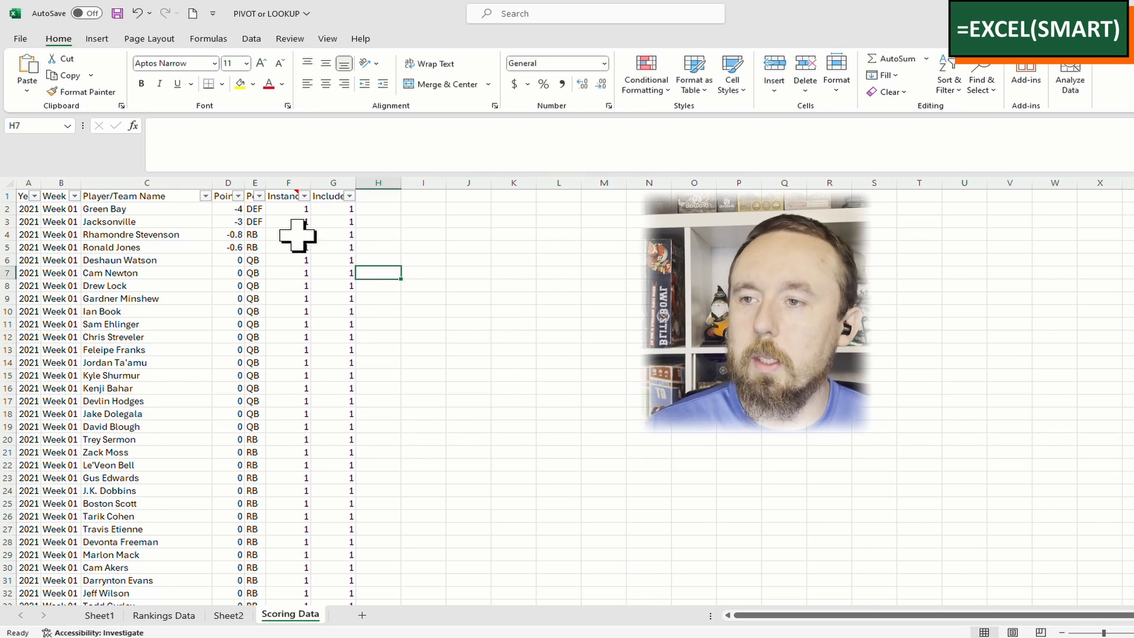
Copy the first Instances formula cell and cancel a stray entry in J5
left_click(294, 196)
left_click(467, 197)
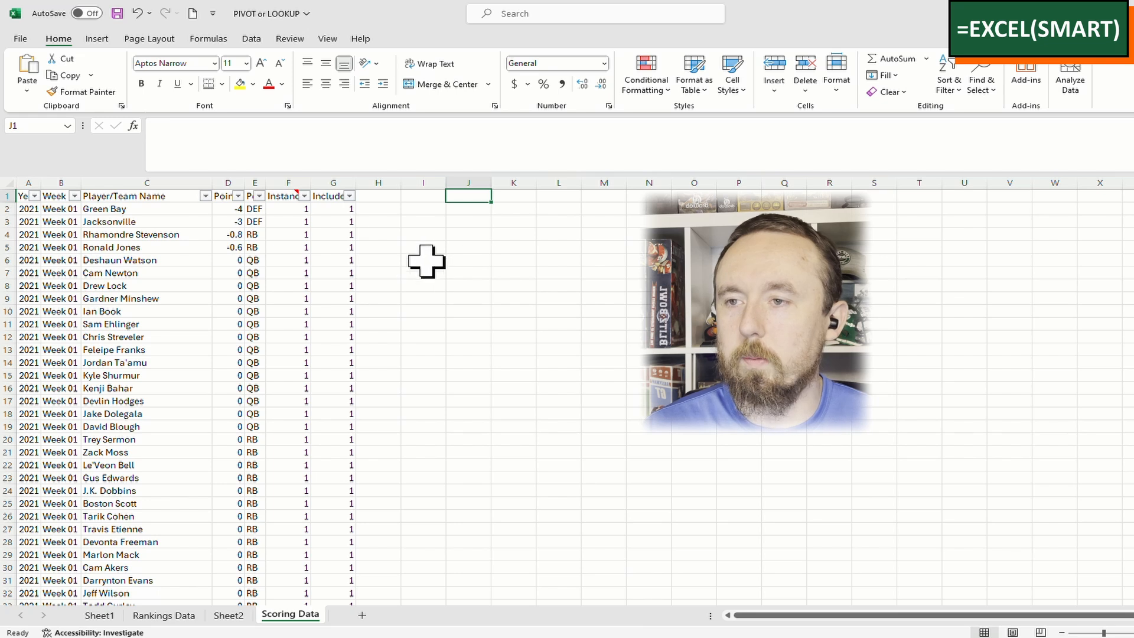
left_click(297, 209)
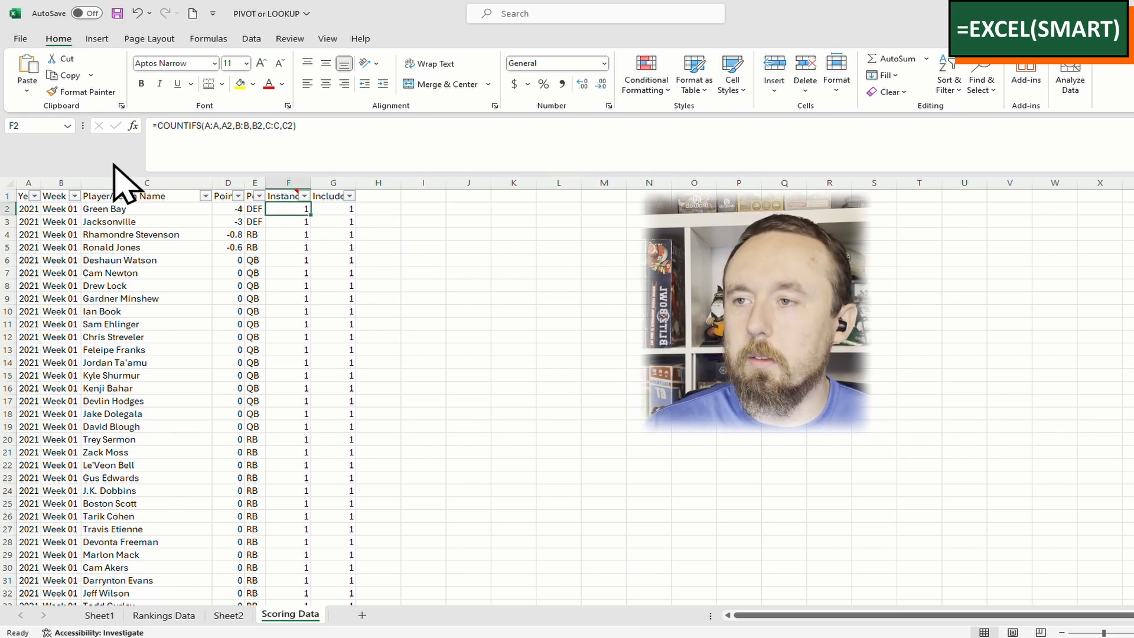
key("ctrl+c")
left_click(28, 90)
left_click(451, 245)
type("a")
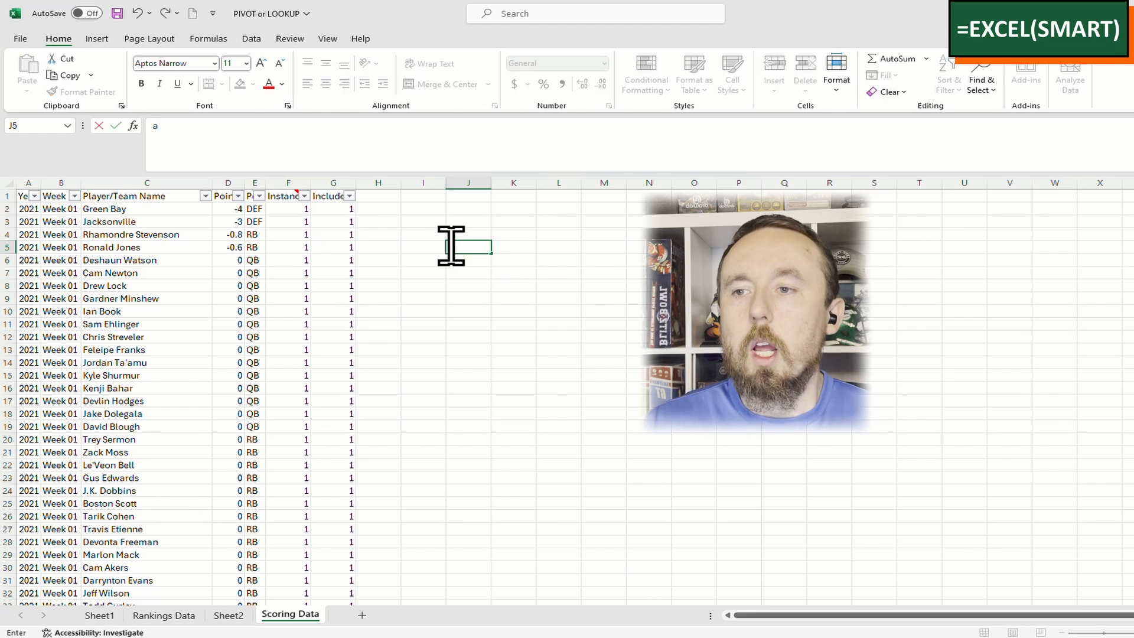
key("Escape")
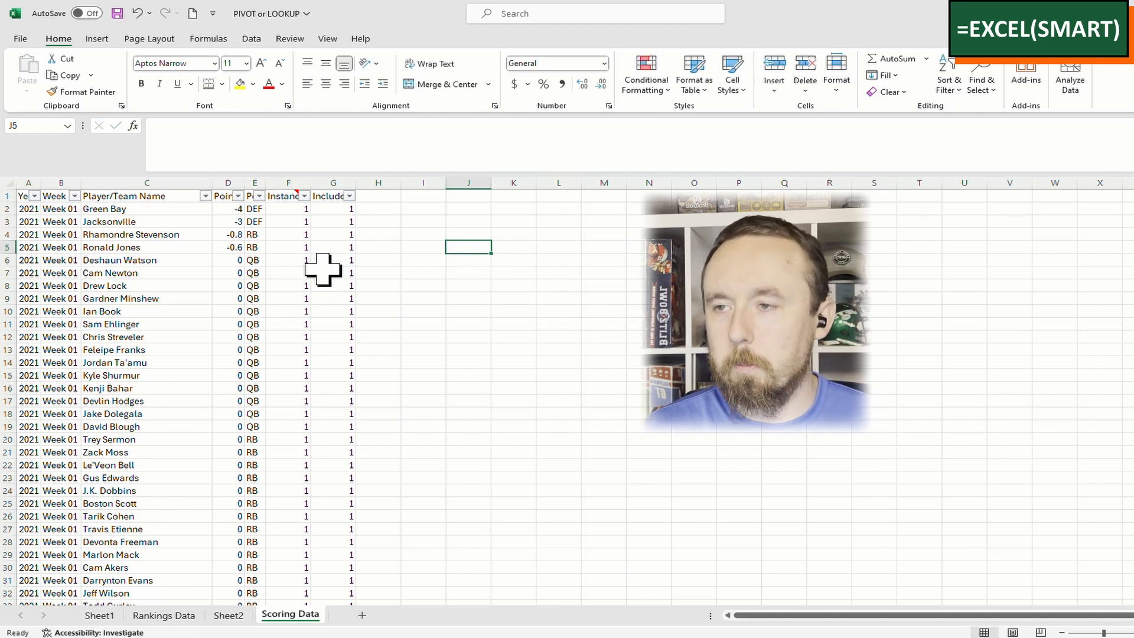
left_click(423, 210)
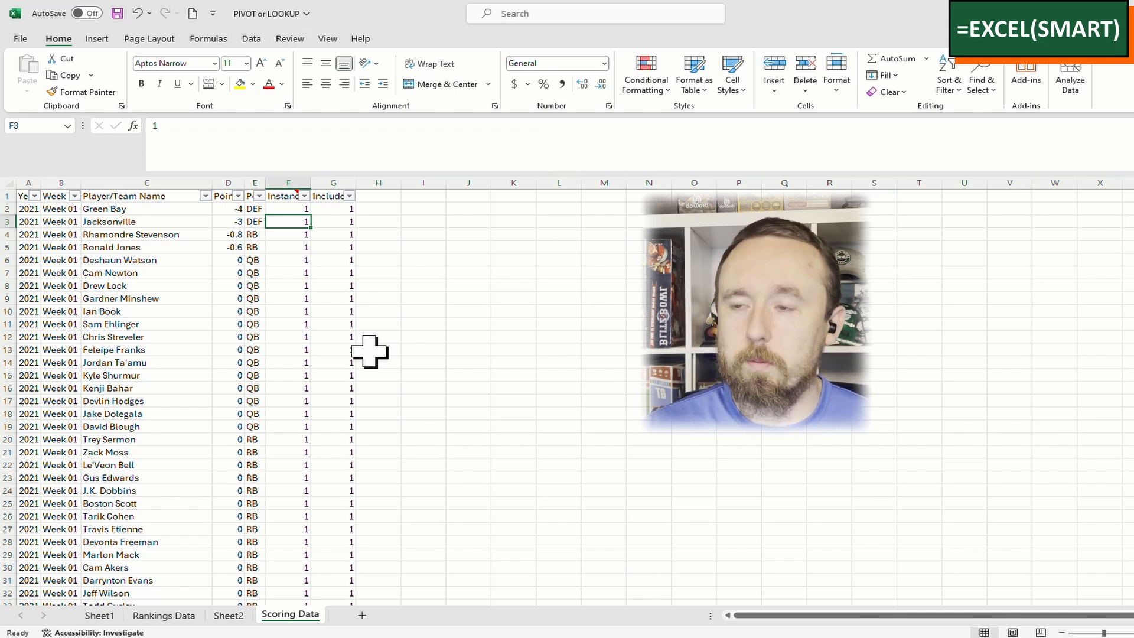
scroll(331, 379, "down", 2)
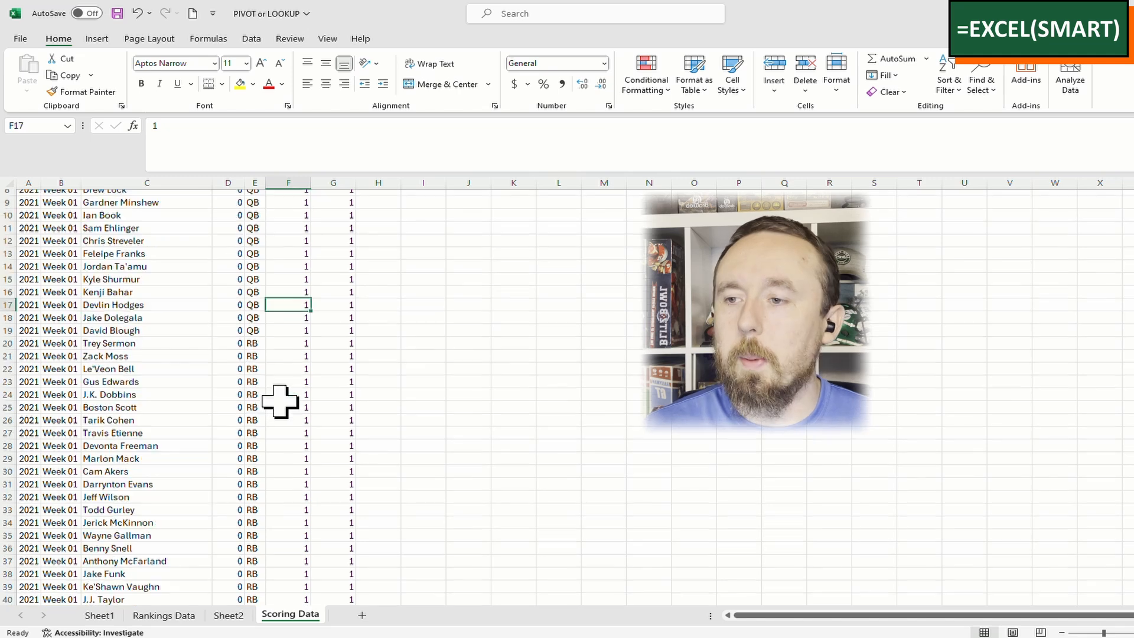
scroll(286, 397, "up", 2)
left_click(287, 401)
left_click(304, 196)
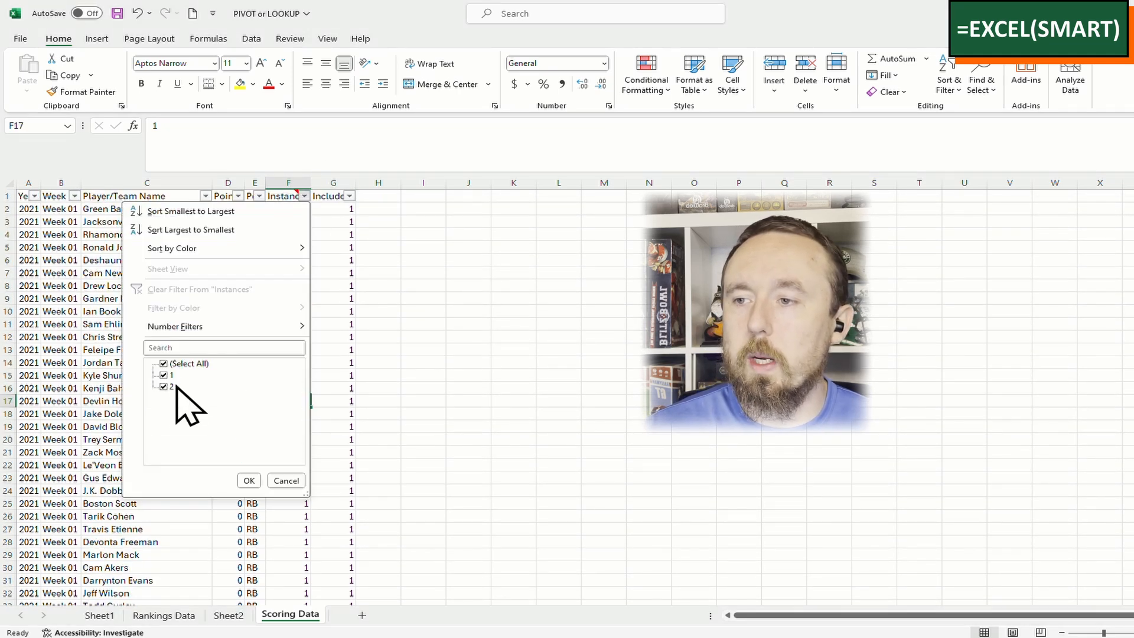
key("Escape")
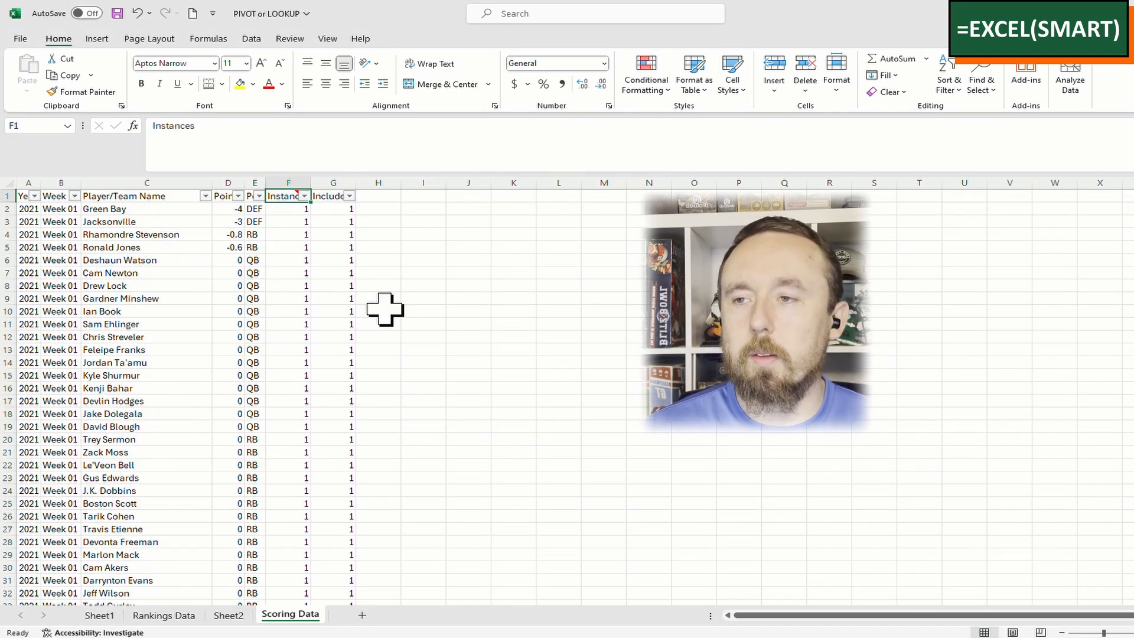
left_click(295, 351)
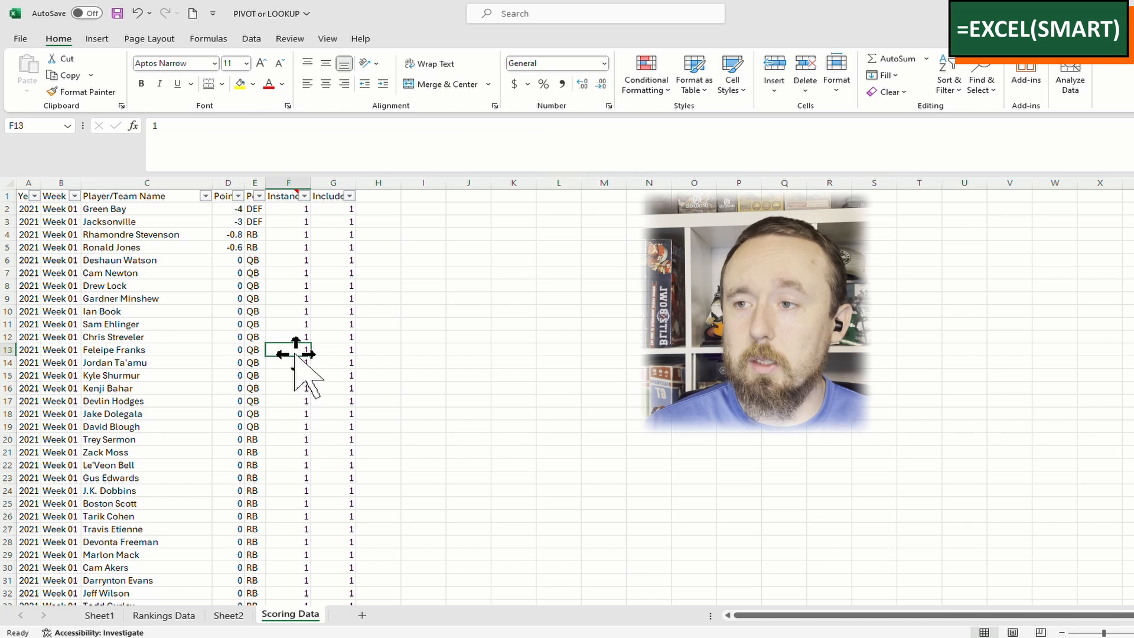
left_click(286, 311)
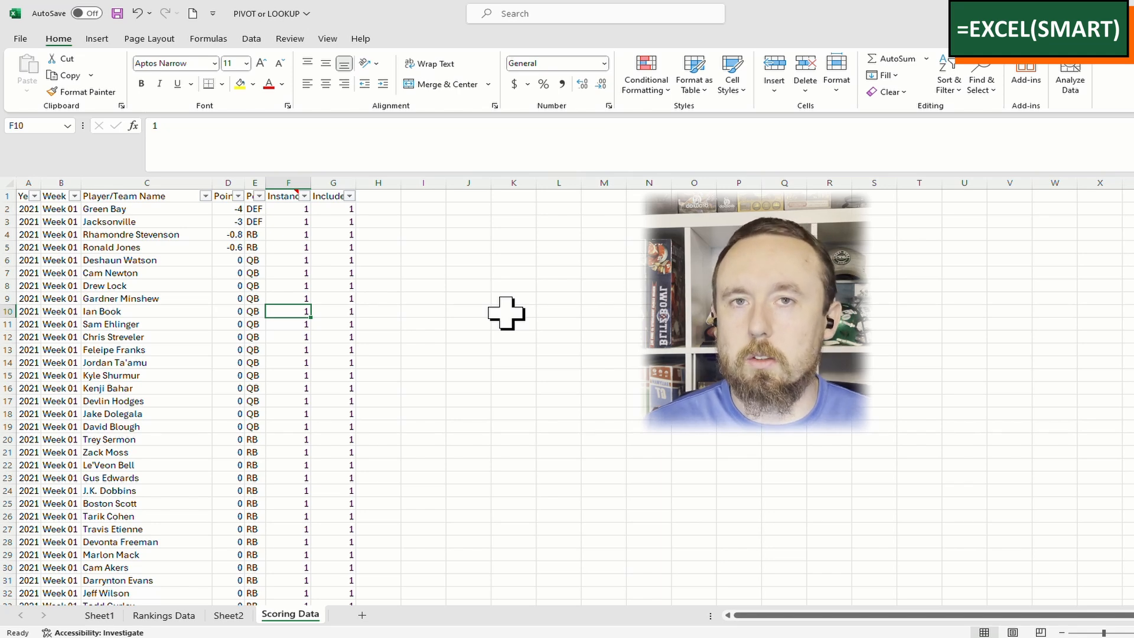
Confirm the updated data source range for the Sheet2 pivot table
left_click(229, 615)
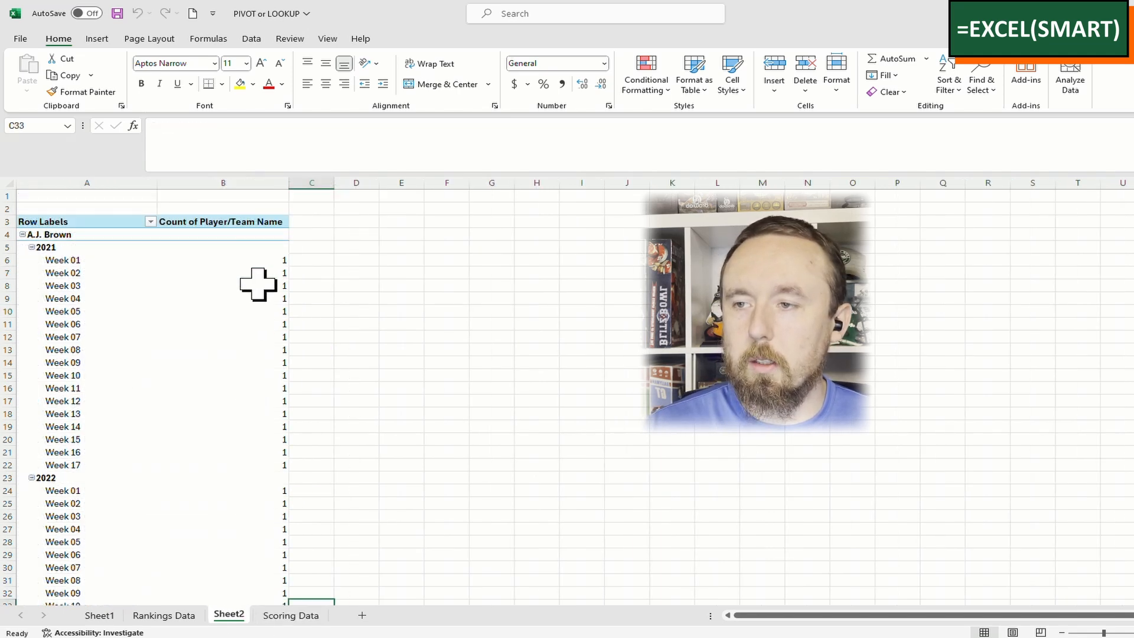
left_click(258, 284)
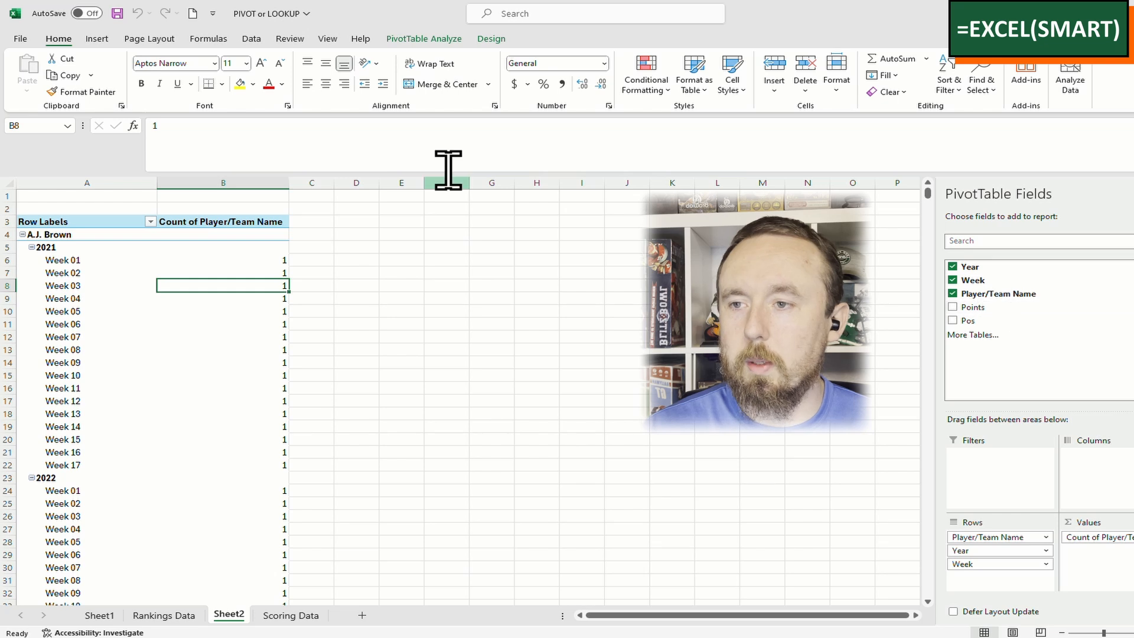
left_click(437, 39)
left_click(551, 77)
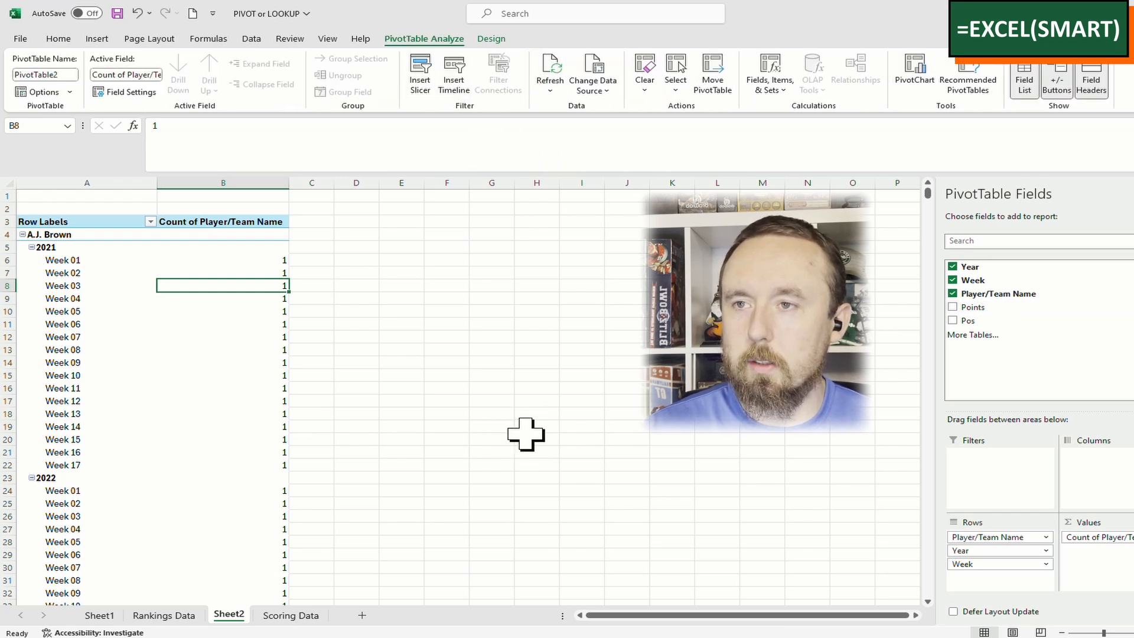
left_click(591, 95)
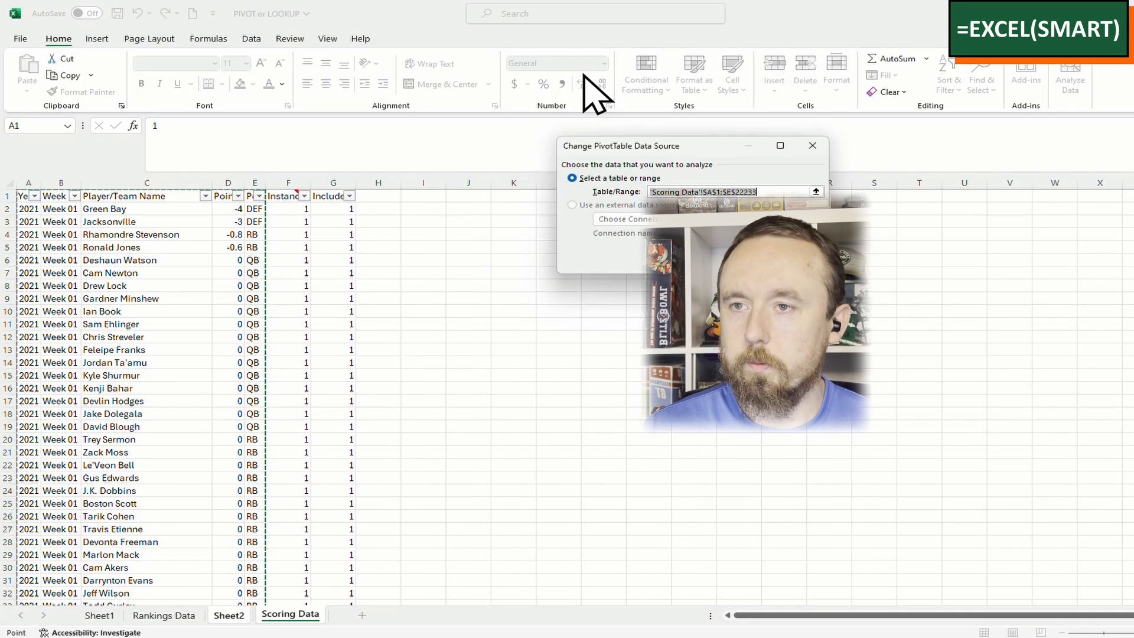
key("Return")
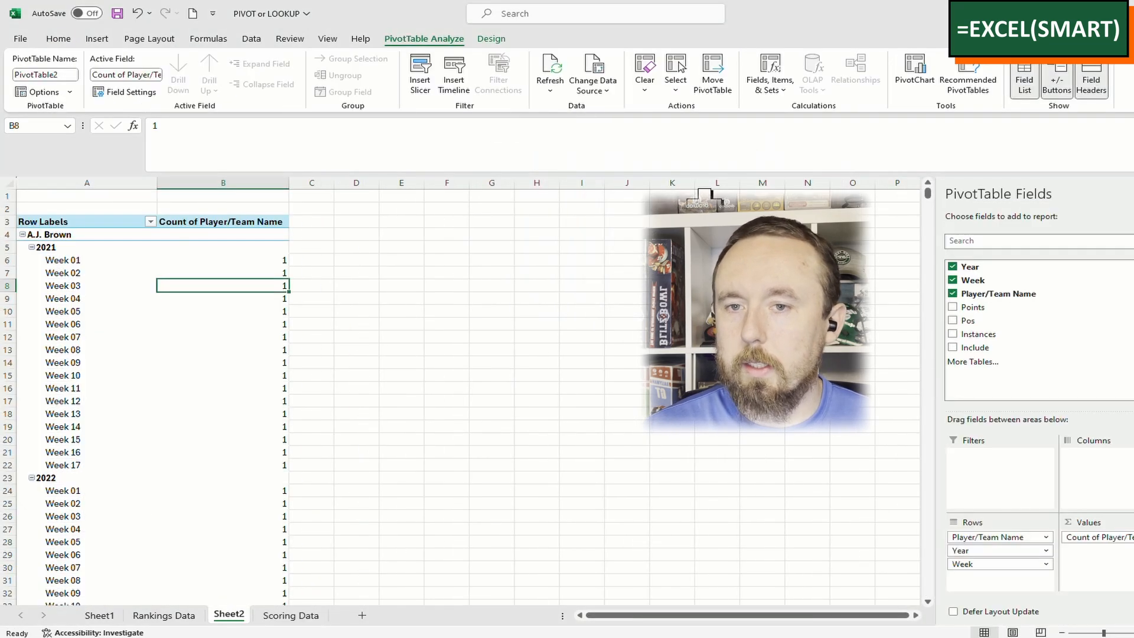
Add Include as a pivot report filter and keep only value 1
left_click_drag(962, 348, 980, 499)
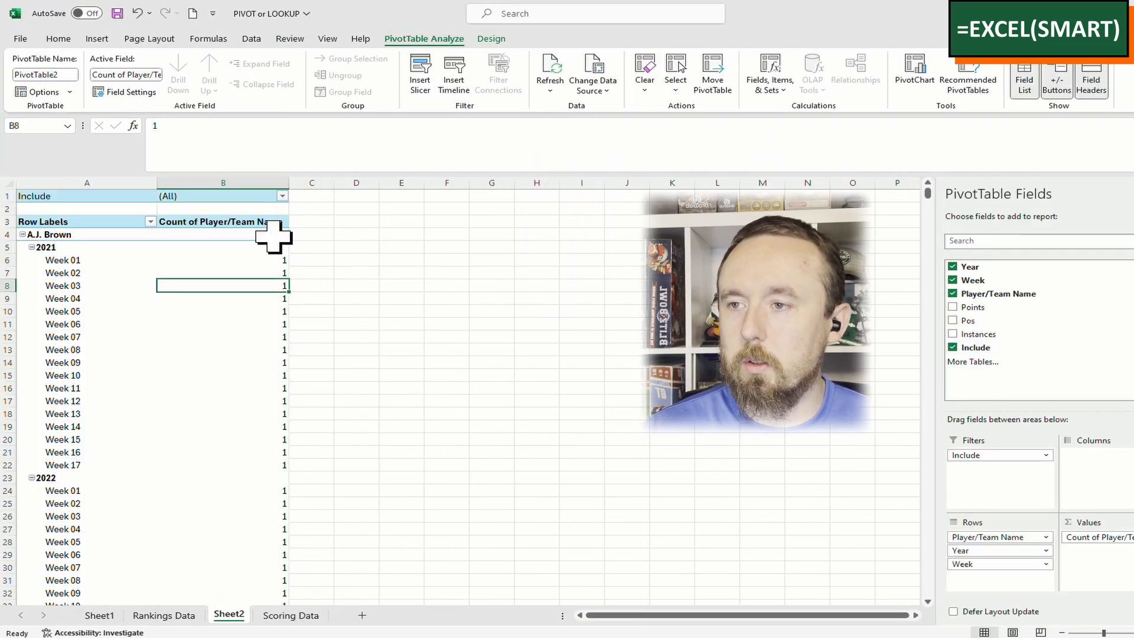
left_click(282, 196)
left_click(141, 250)
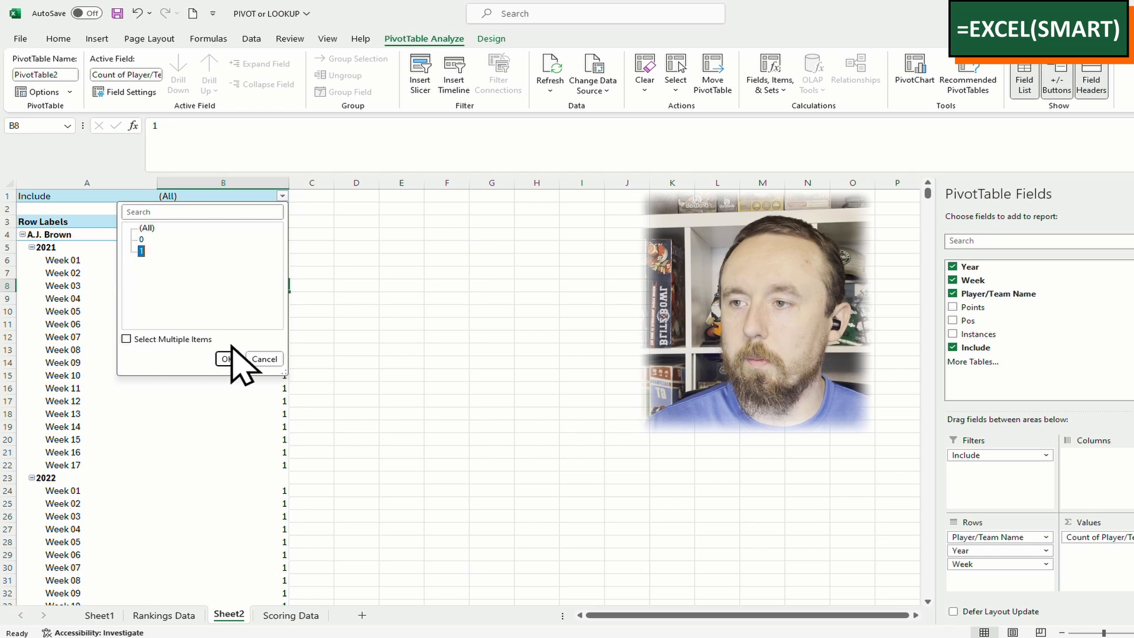
left_click(227, 359)
left_click(264, 171)
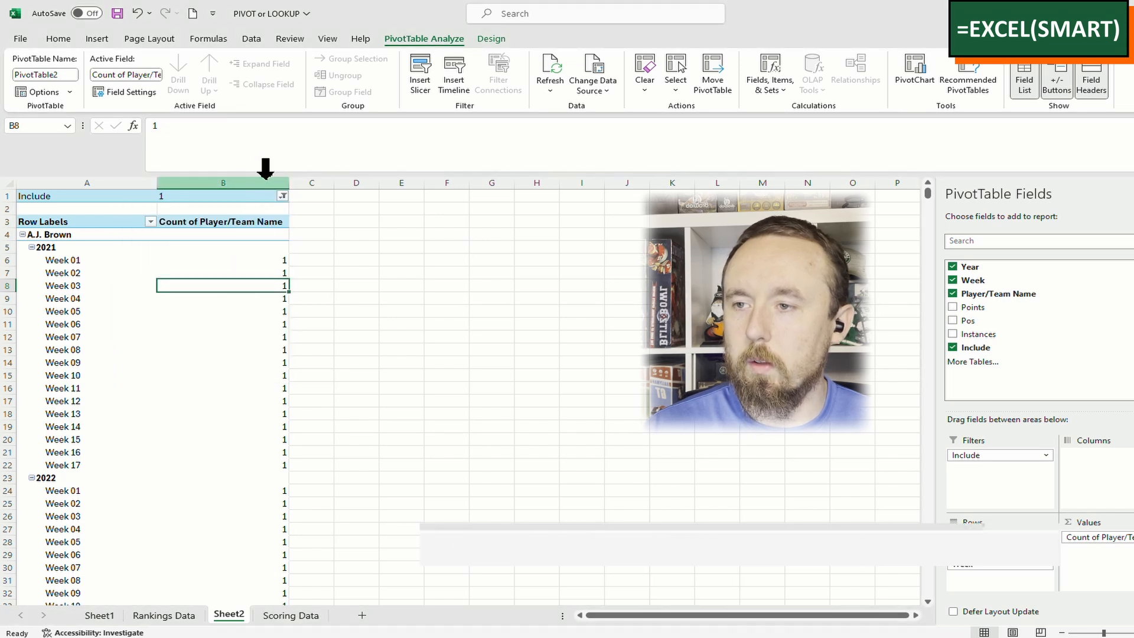
left_click(242, 324)
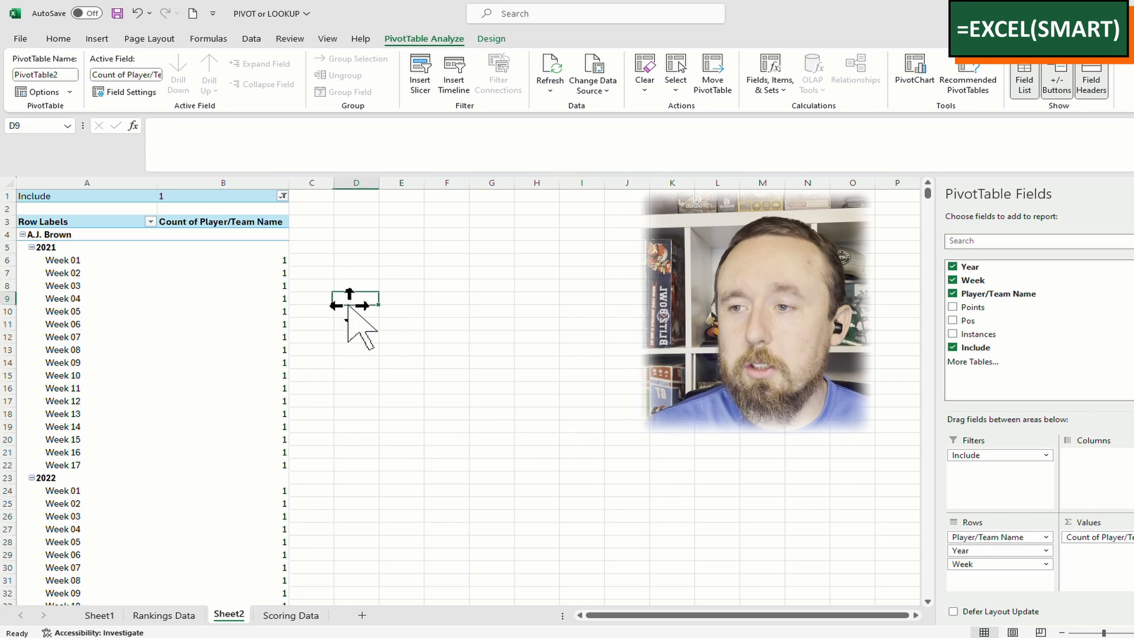
left_click(359, 374)
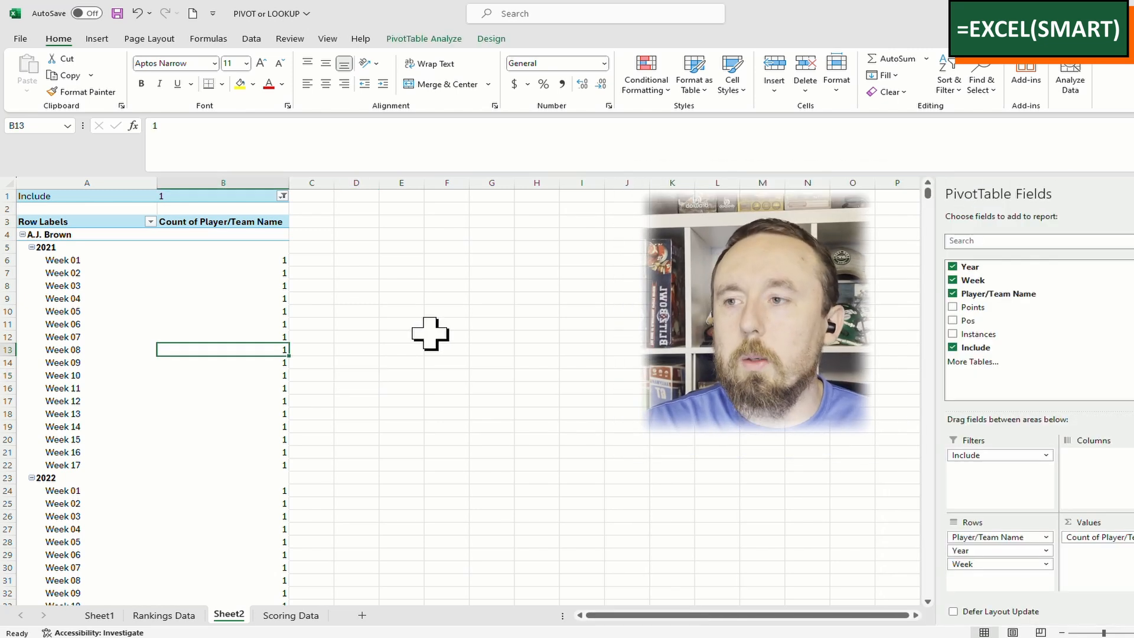
On Rankings Data, uncheck 0 in the Include filter, leaving 10654 of 15105 records
left_click(181, 616)
left_click(378, 278)
key("ctrl+Up")
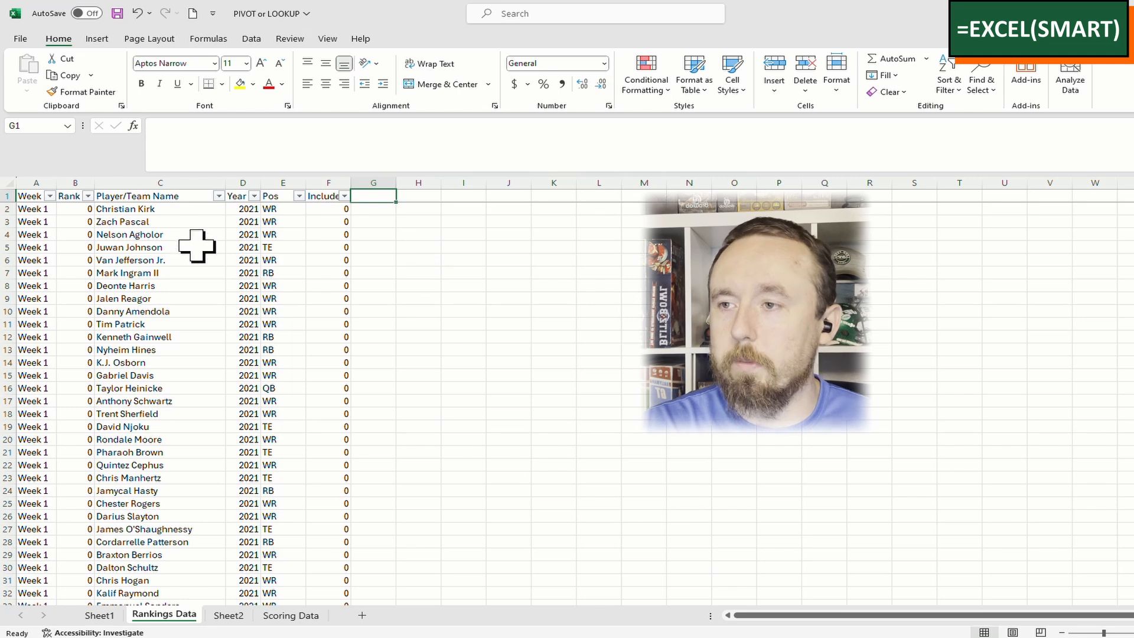
left_click(129, 222)
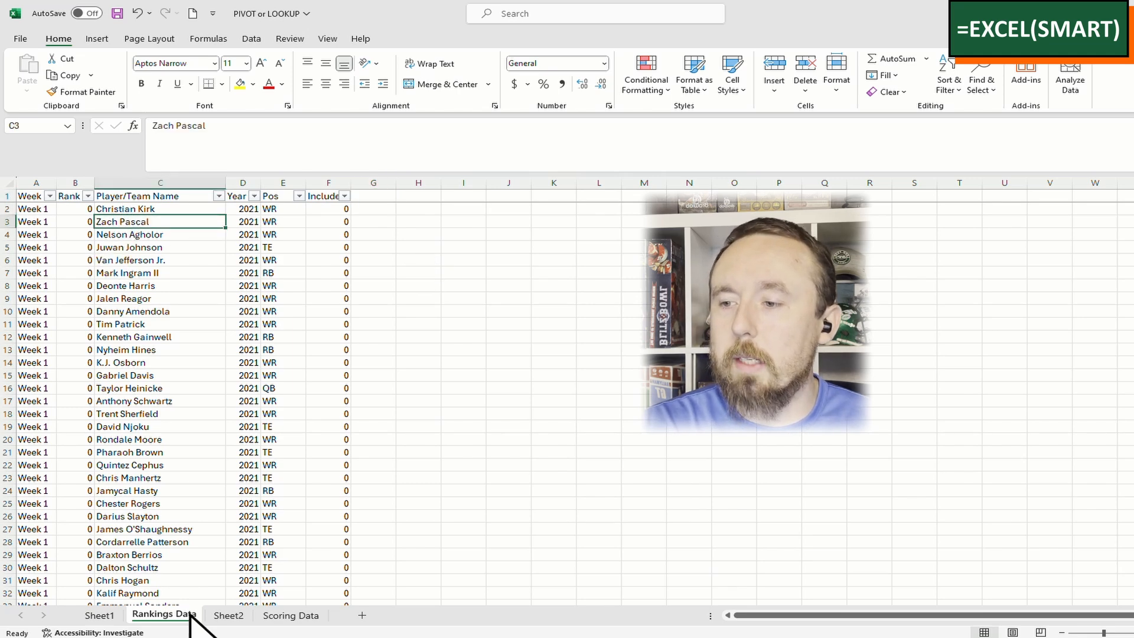
left_click(173, 183)
left_click(175, 195)
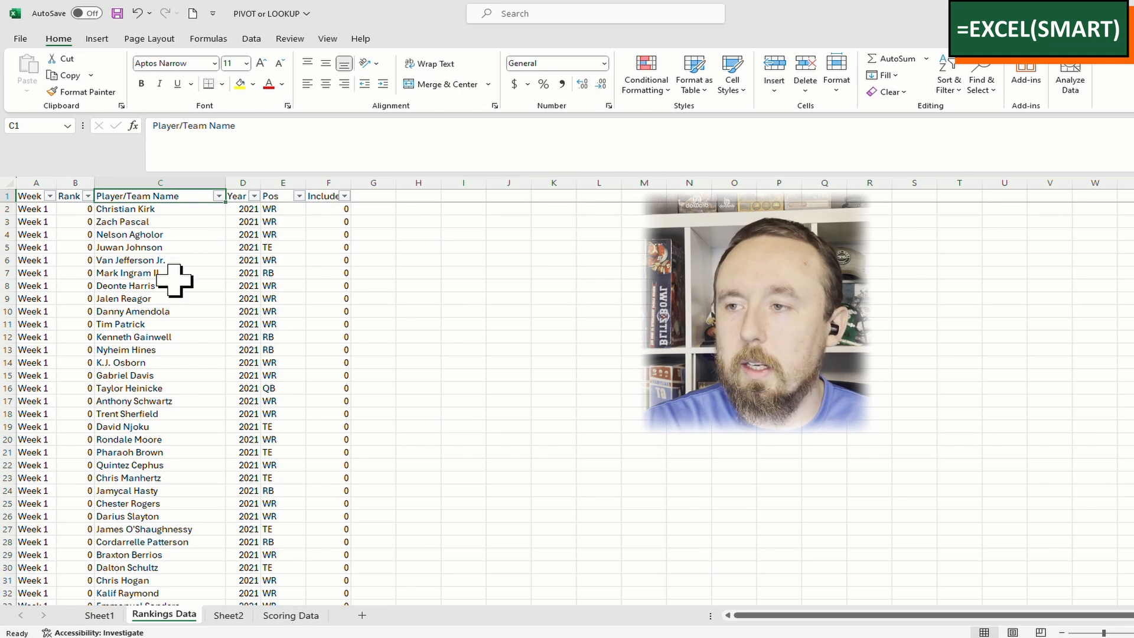
left_click(249, 234)
left_click(328, 222)
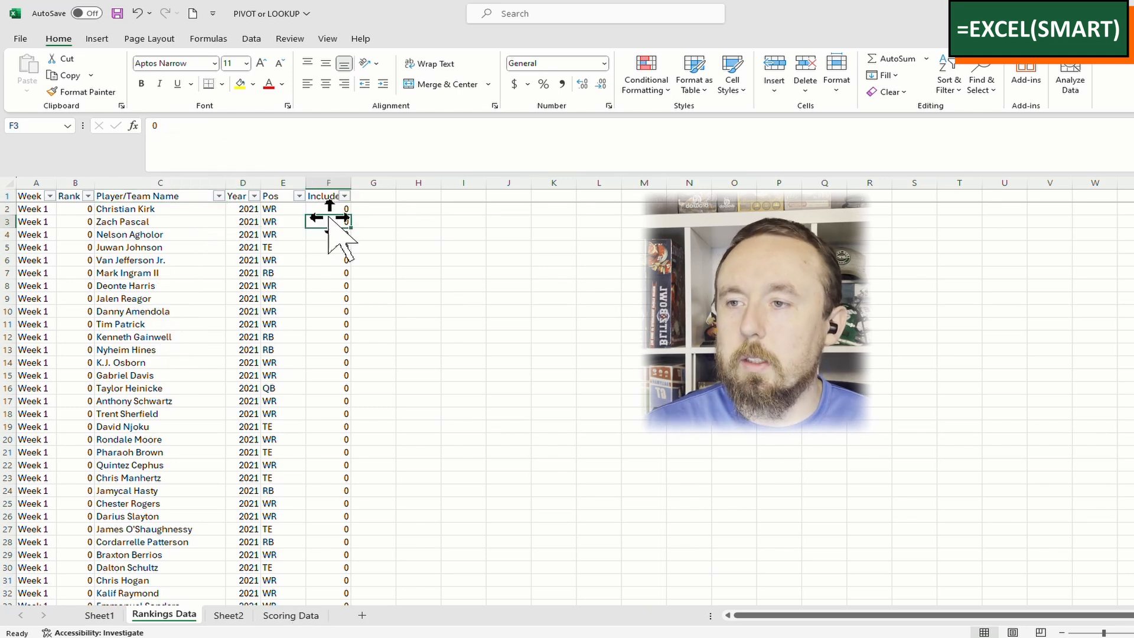
scroll(326, 313, "down", 1)
scroll(327, 313, "up", 1)
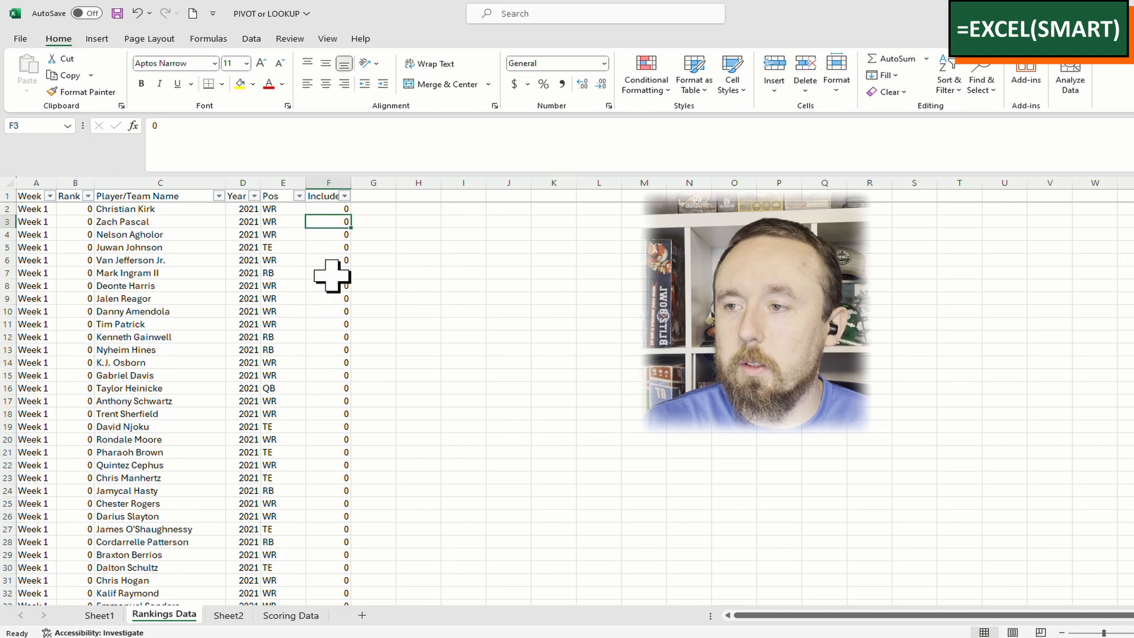
left_click(344, 195)
left_click(203, 375)
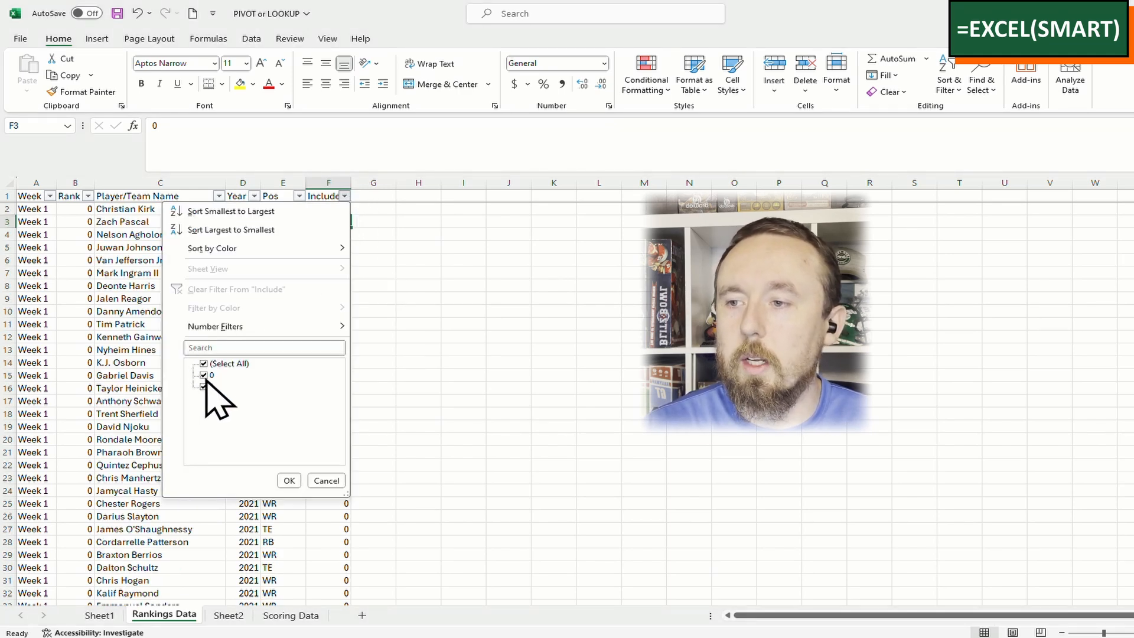
left_click(289, 480)
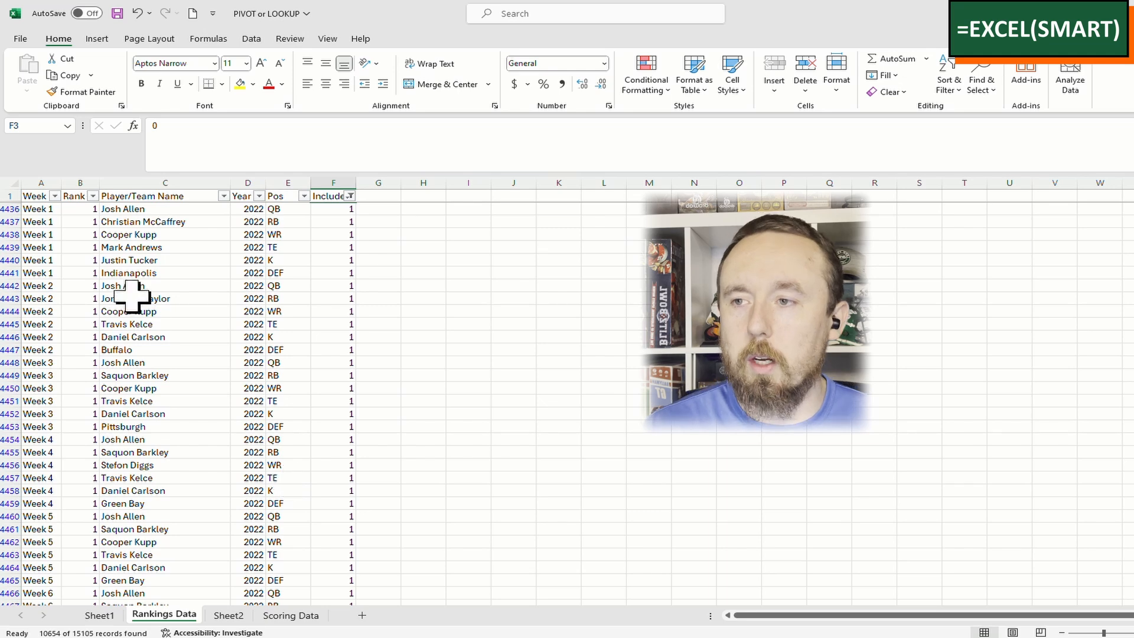
Copy the filtered Week-to-Pos columns A:E and paste them into a new Sheet4
left_click(80, 221)
key("ctrl+Home")
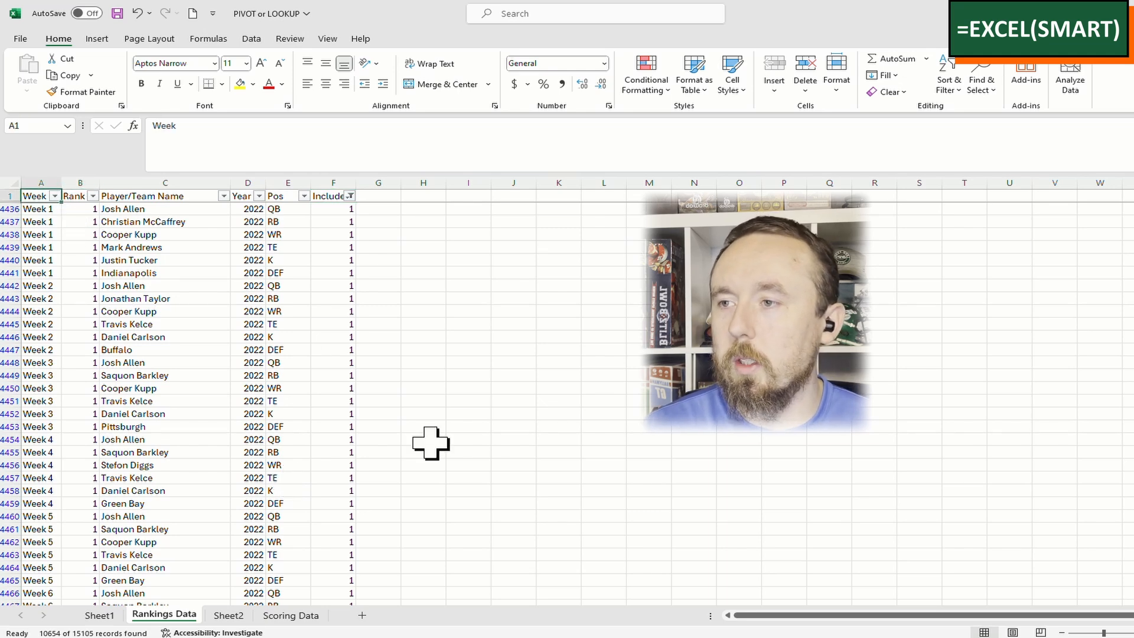
key("ctrl+shift+Right")
key("shift+Left")
key("ctrl+shift+Down")
key("ctrl+c")
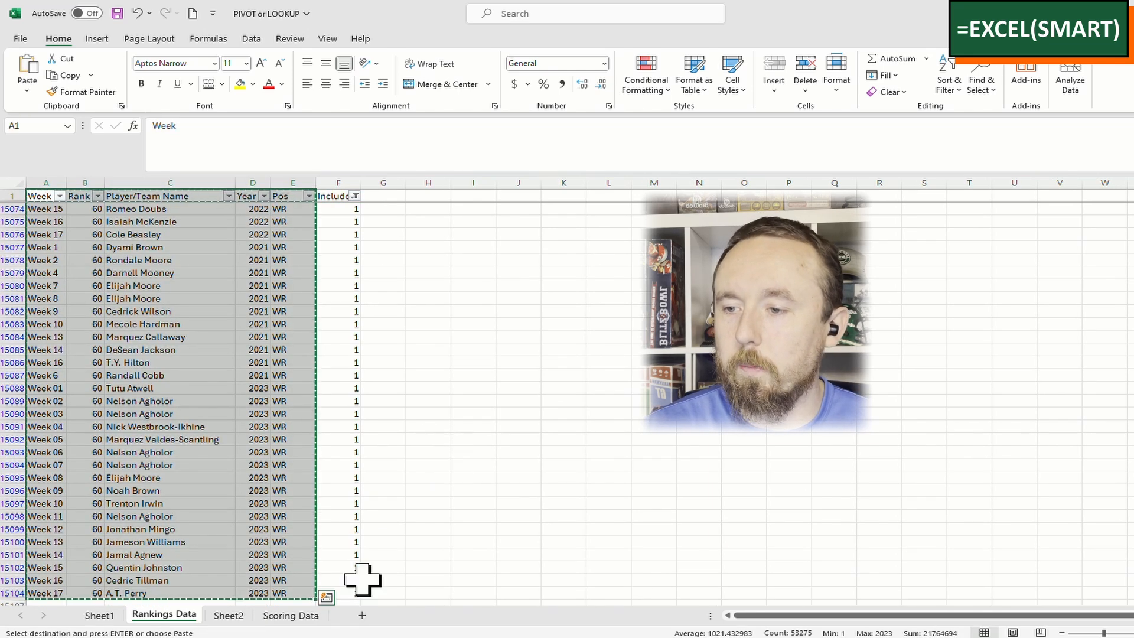
left_click(362, 615)
key("ctrl+v")
left_click(169, 262)
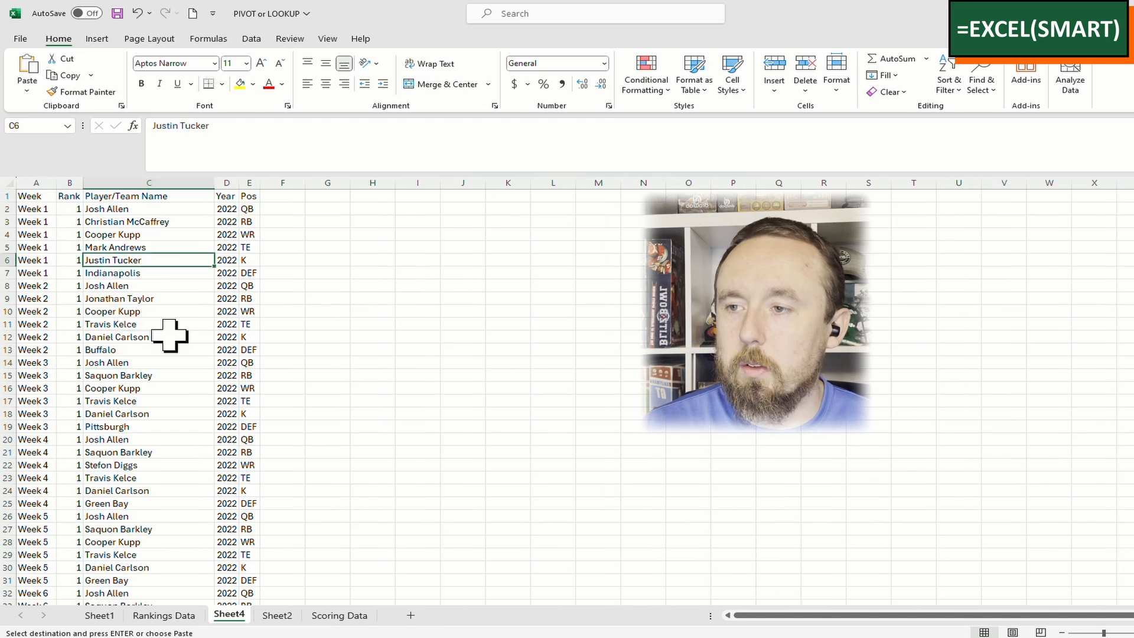
left_click(171, 360)
Enter the header 'Points Scored' in F1 and autofit column F
left_click(282, 197)
key("Left")
key("Left")
key("Left")
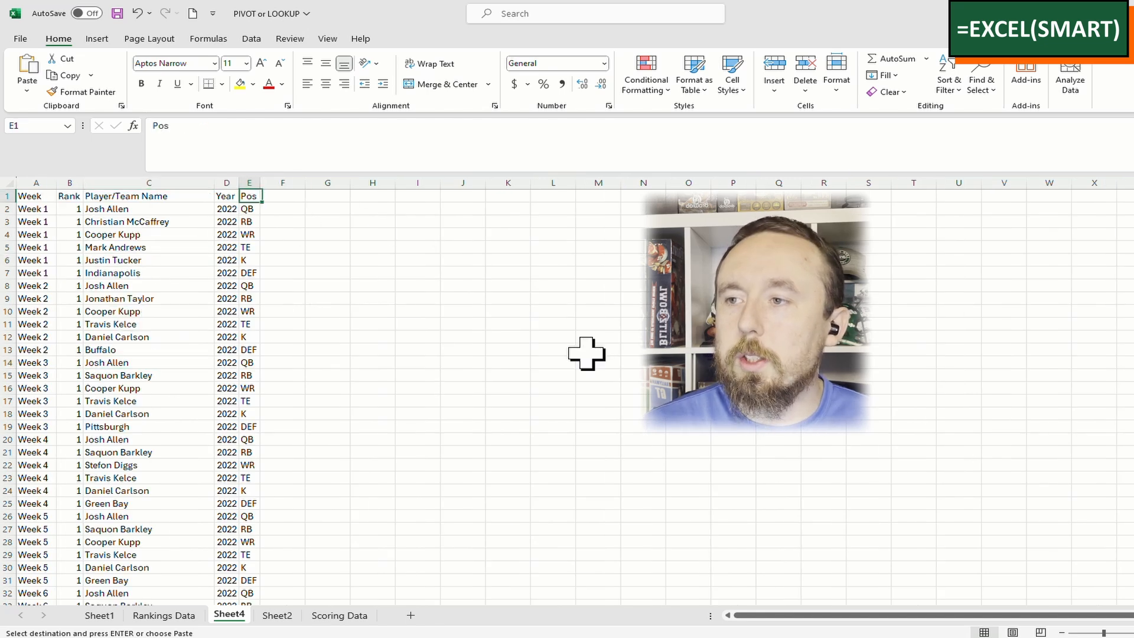
key("Right")
key("Right")
key("Right")
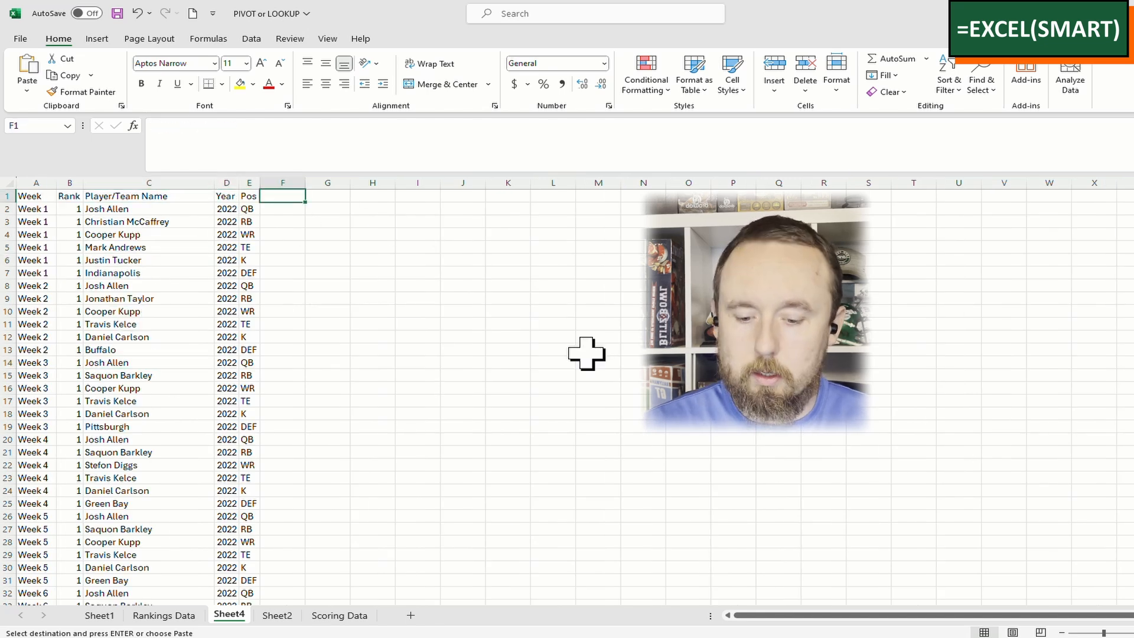
type("pO")
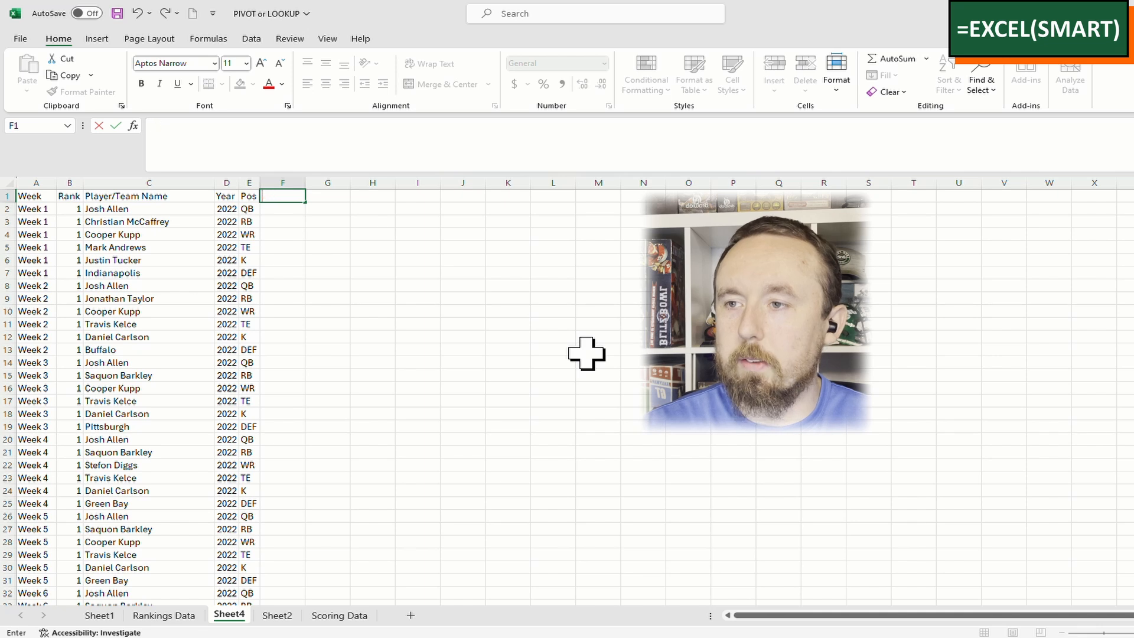
type("po")
key("BackSpace")
key("BackSpace")
type("Po")
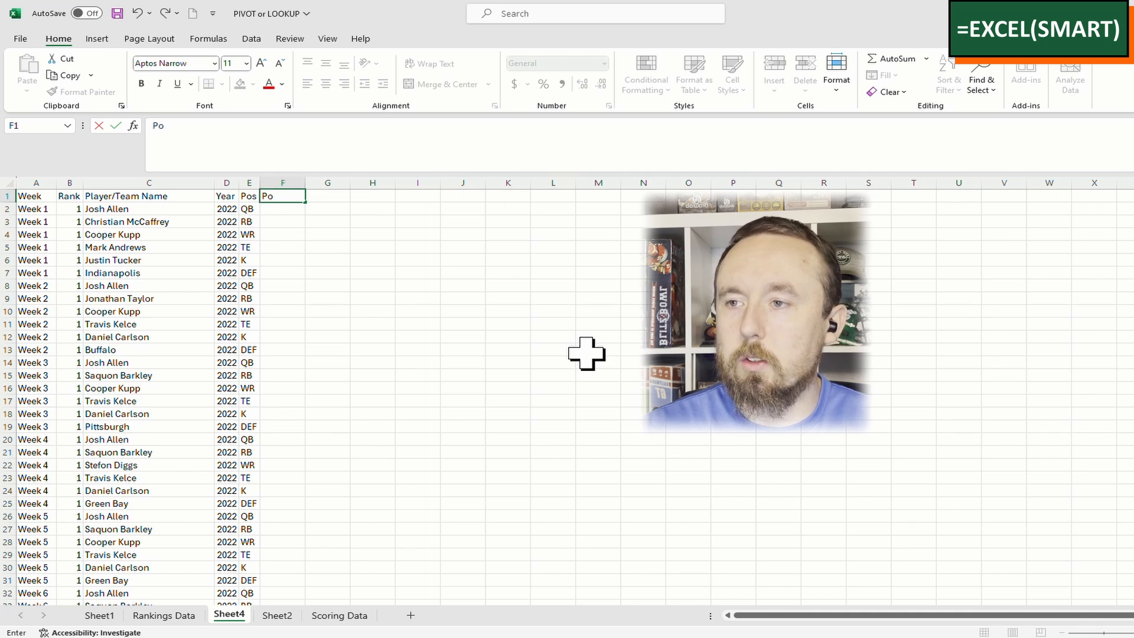
type("ints Scored")
key("Return")
key("alt+h")
key("o")
key("i")
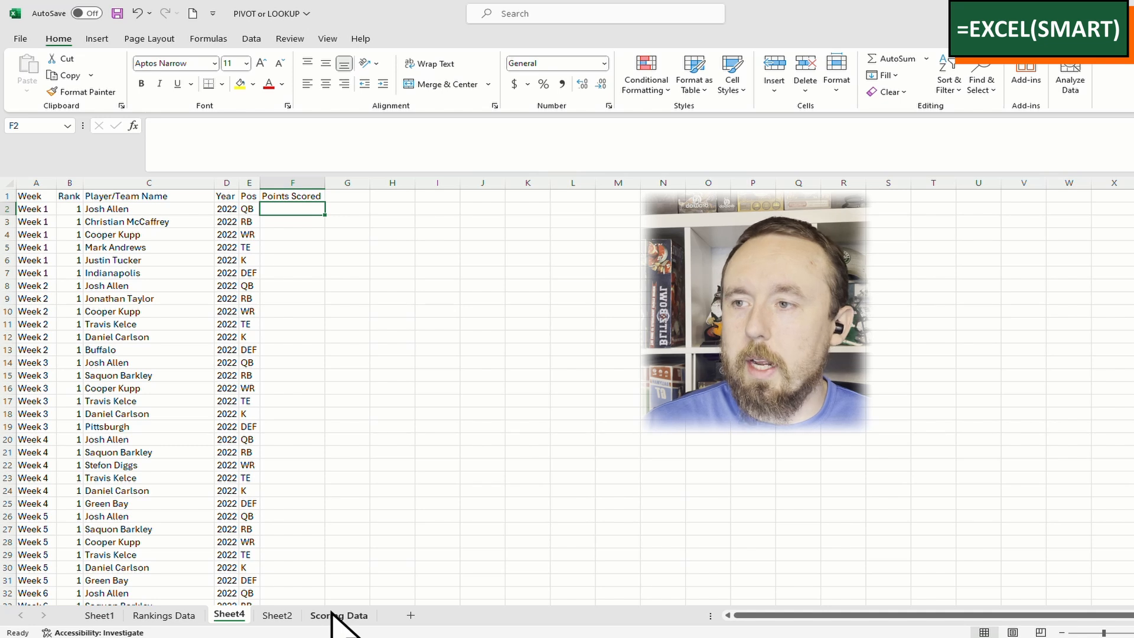
Check the first row's week, name and year beside the empty Points Scored cell
left_click(113, 208)
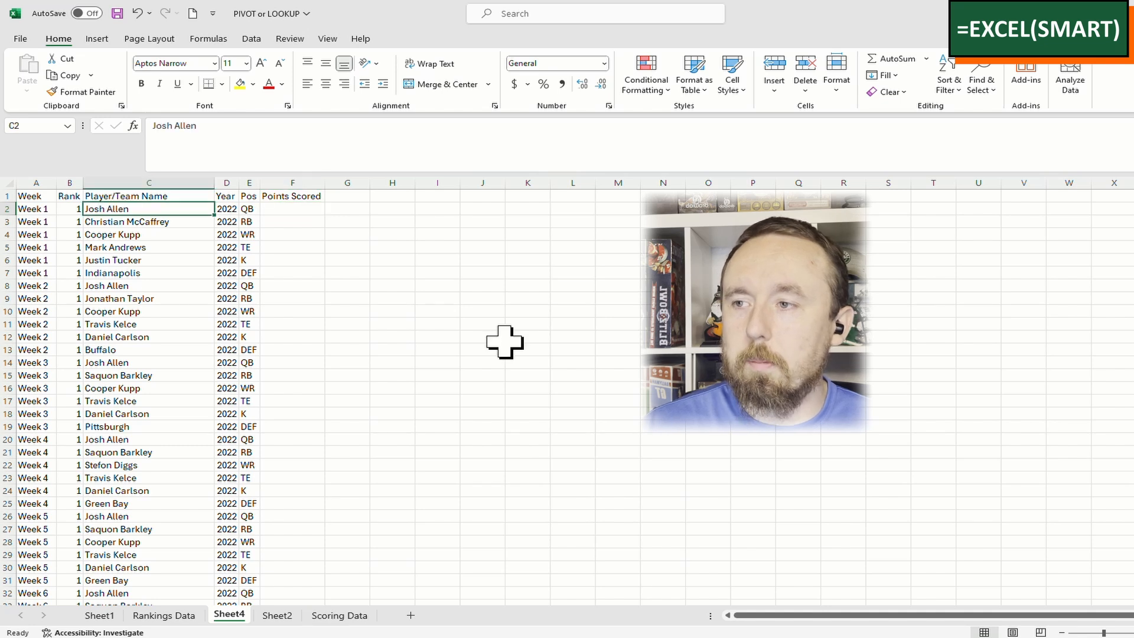
left_click(32, 208)
left_click(227, 209)
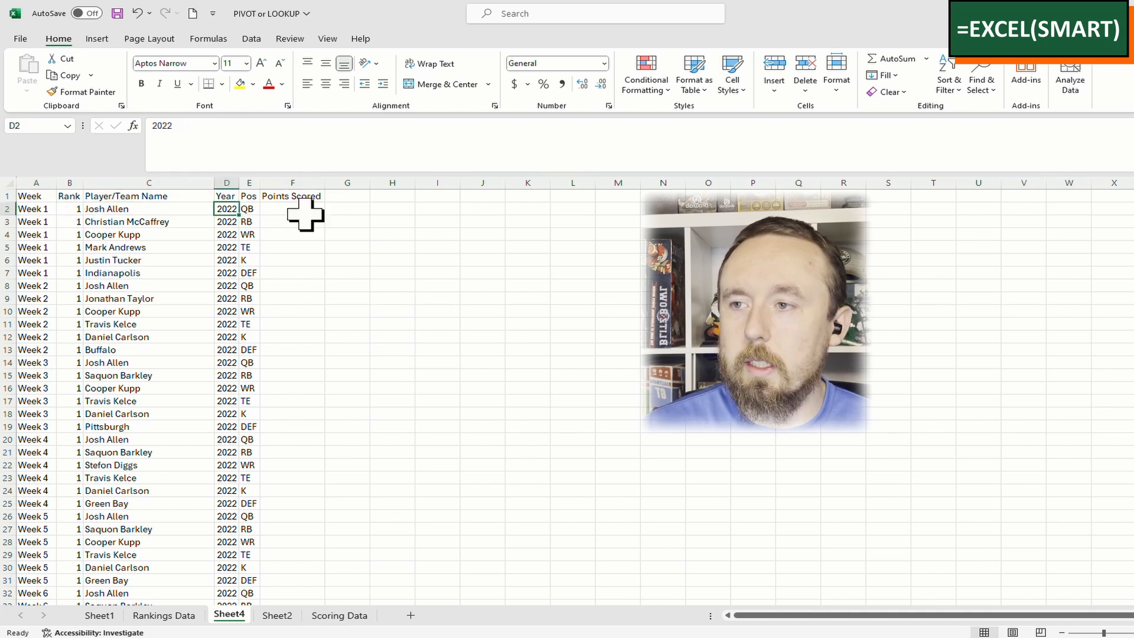
left_click(298, 211)
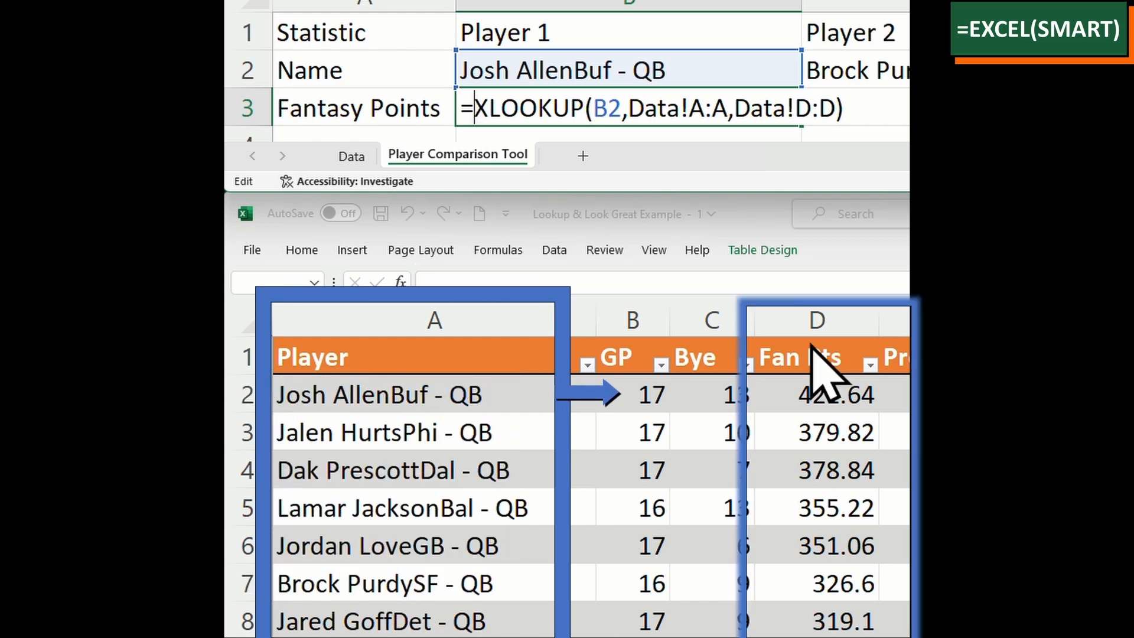
Commit =XLOOKUP(B2,Data!A:A,Data!D:D) in example cell B3, returning 421.64 Fantasy Points
key("Return")
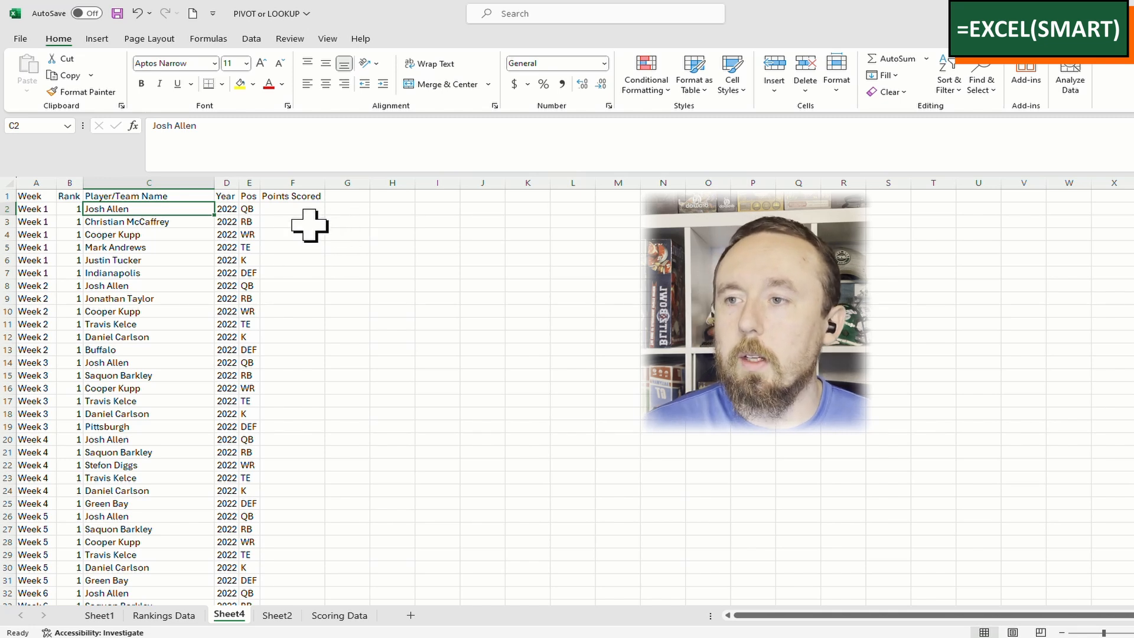
On Scoring Data, add a Lookup header in the first empty column H1
left_click(293, 209)
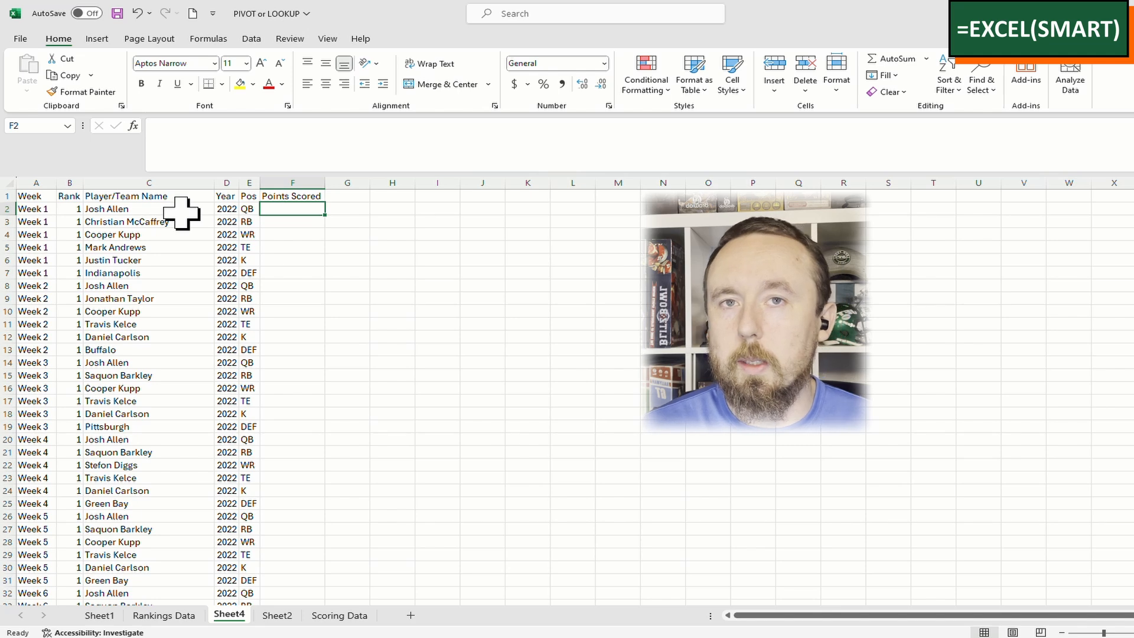
left_click(354, 615)
key("ctrl+Up")
key("ctrl+Right")
key("Right")
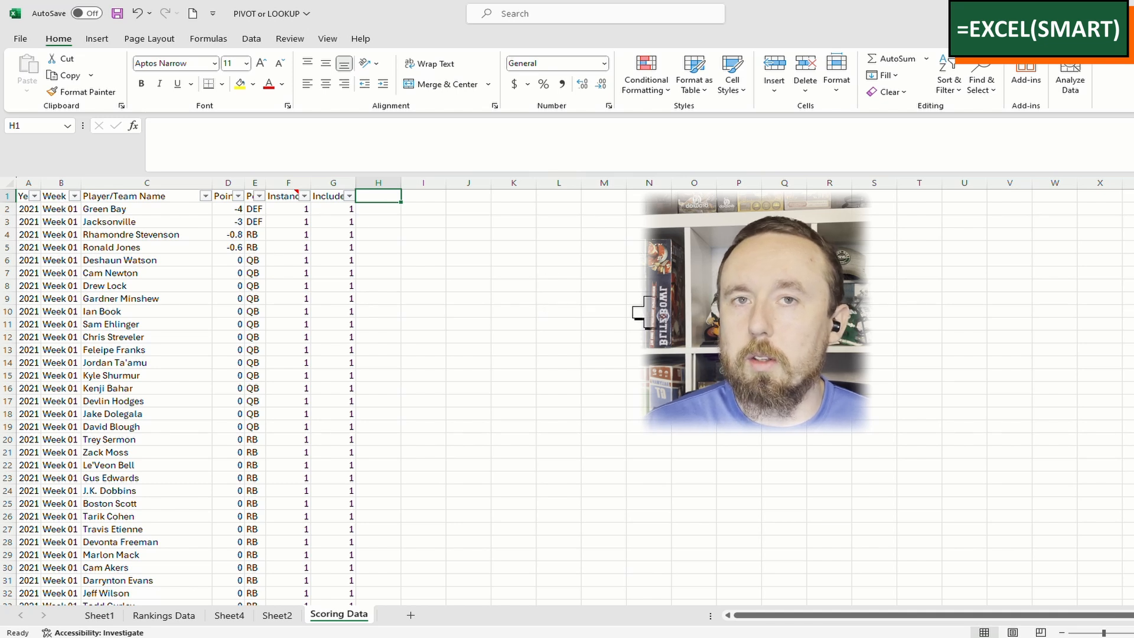
type("R")
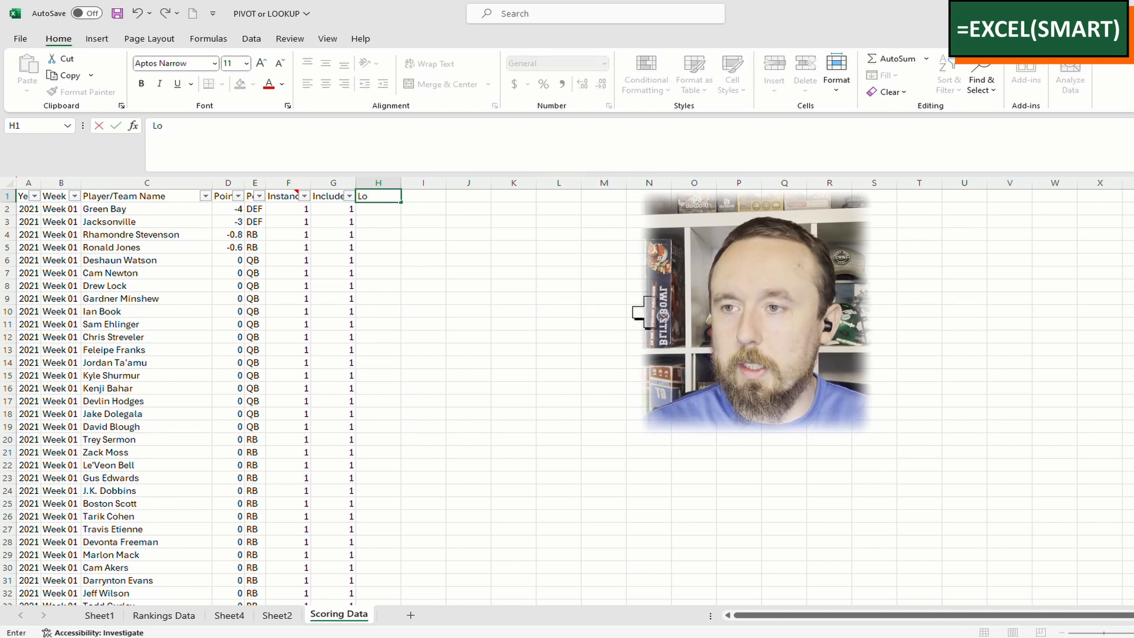
key("Return")
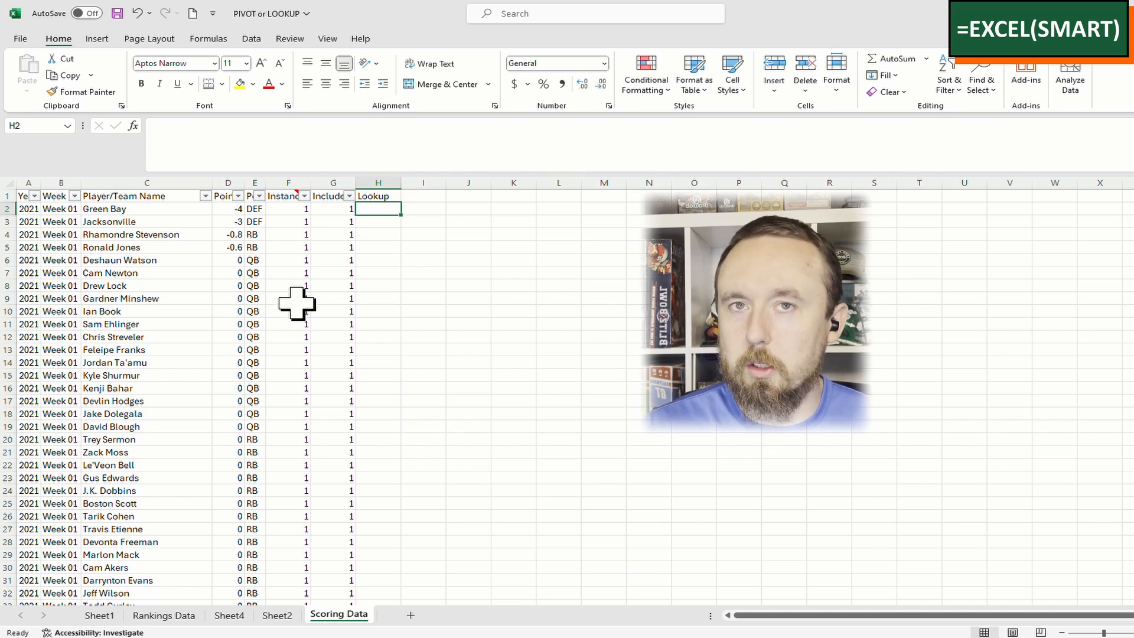
Enter =A2&B2&C2&G2 in H2, fill it down, and autofit column H
type("=A2")
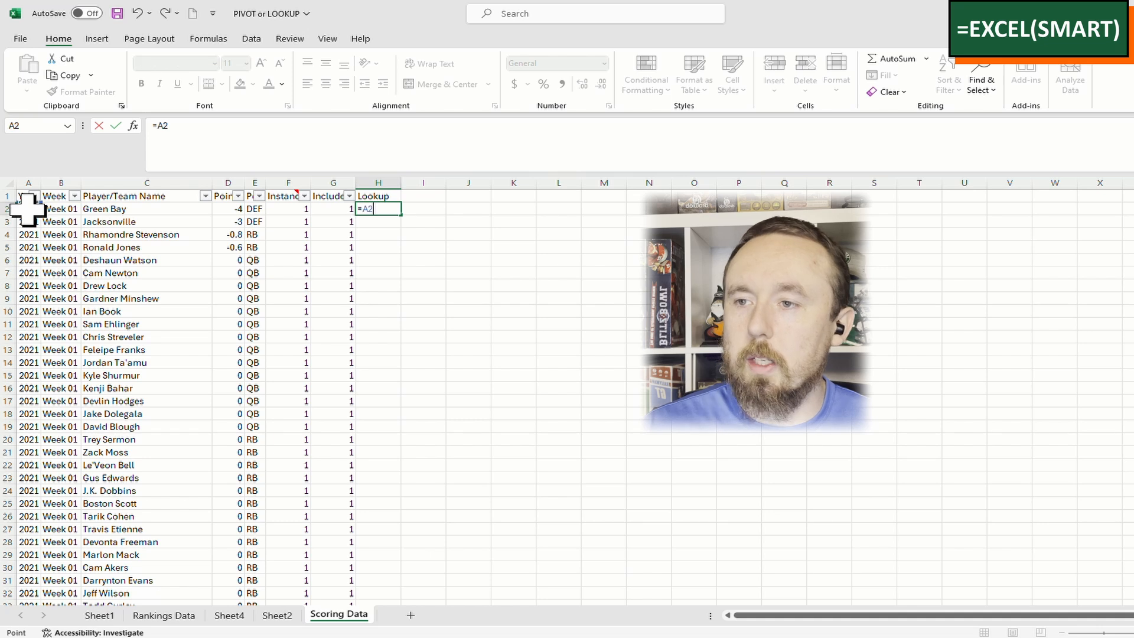
type("&B2")
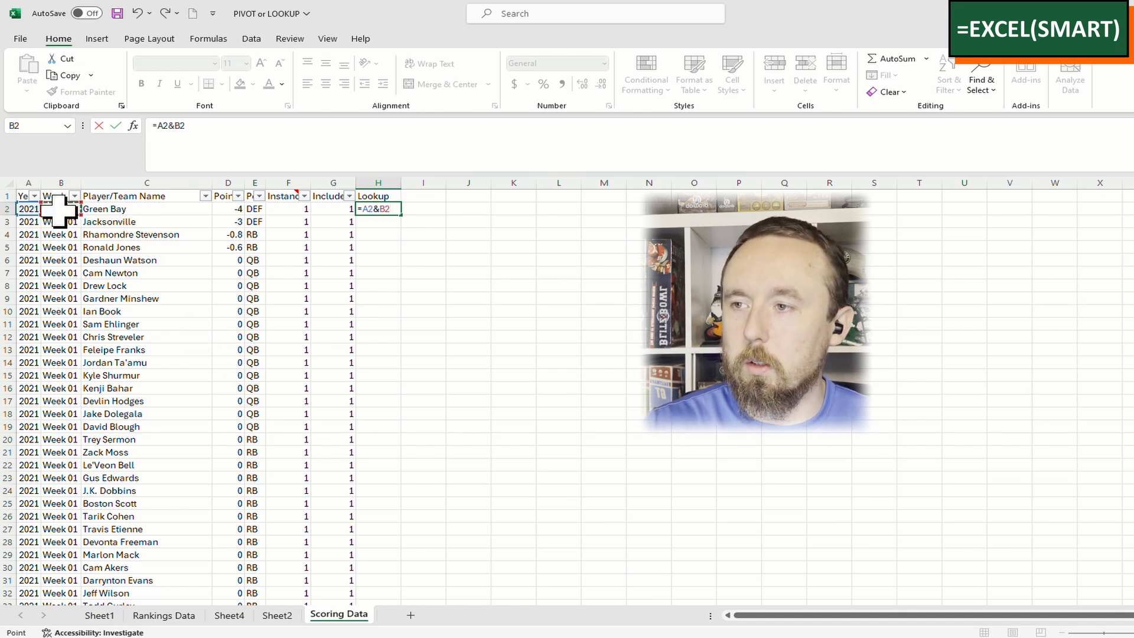
type("&")
left_click(112, 211)
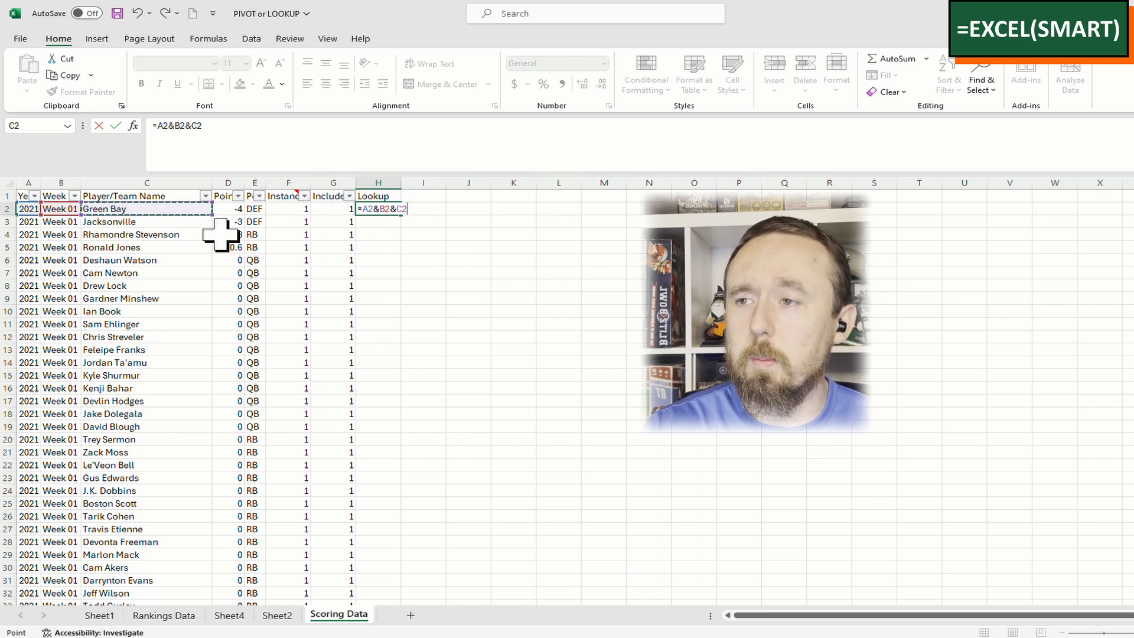
type("&")
left_click(333, 210)
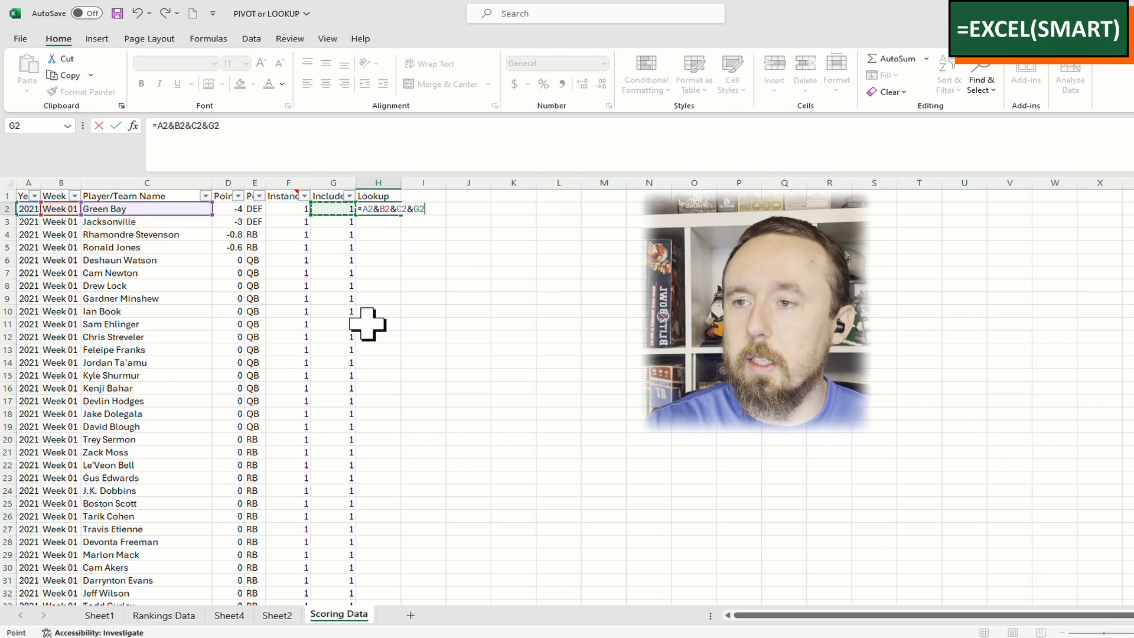
key("Return")
key("Up")
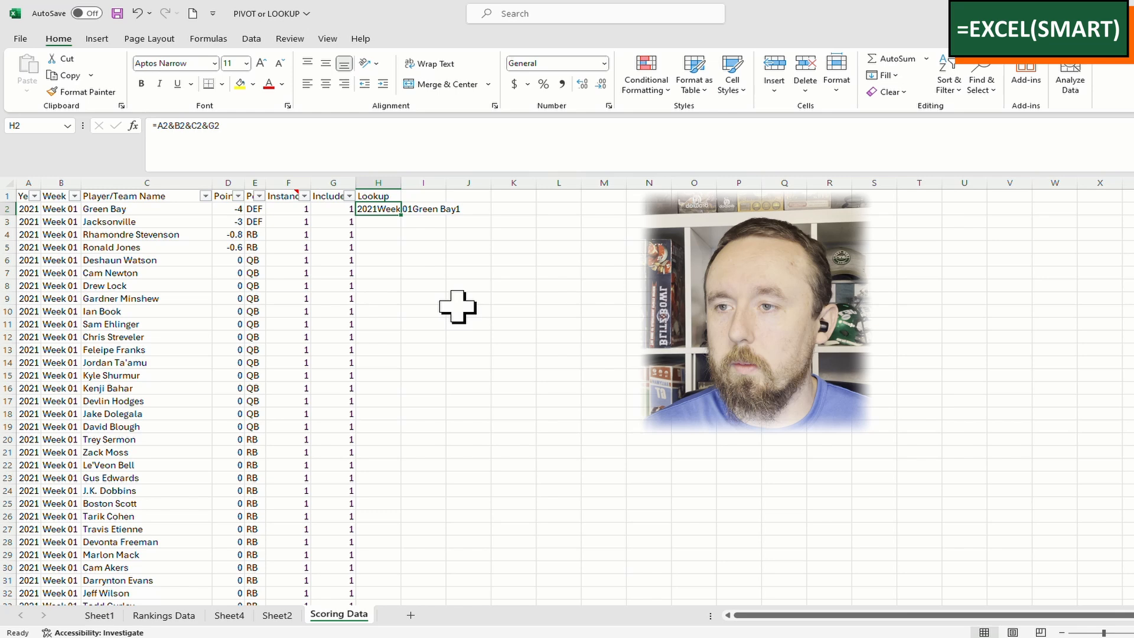
double_click(401, 215)
left_click(502, 260)
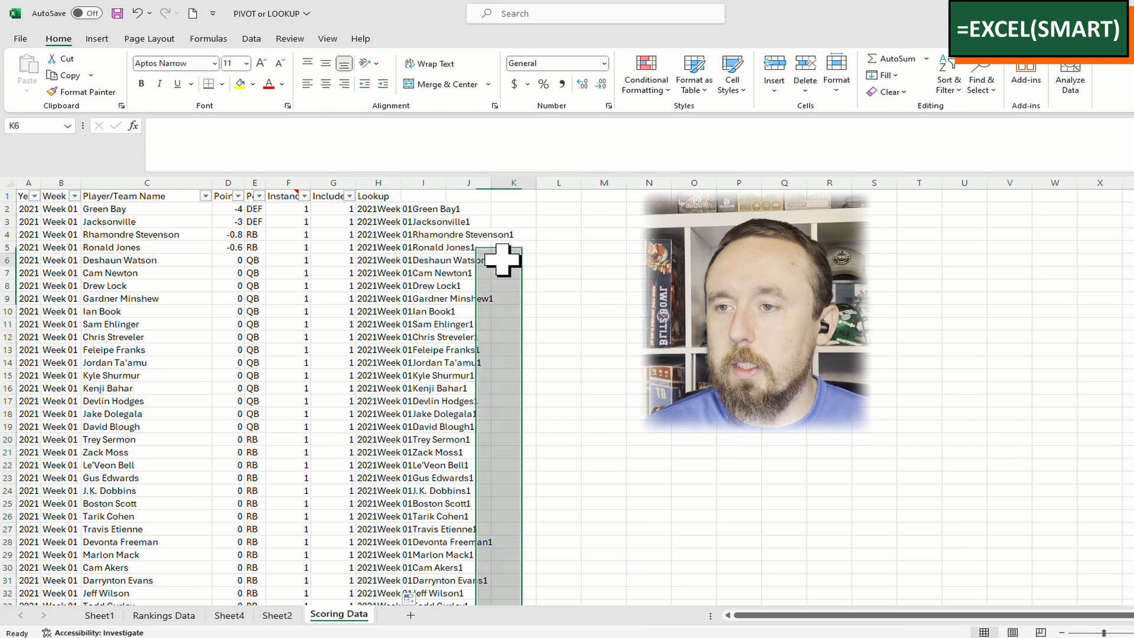
double_click(401, 182)
left_click(413, 209)
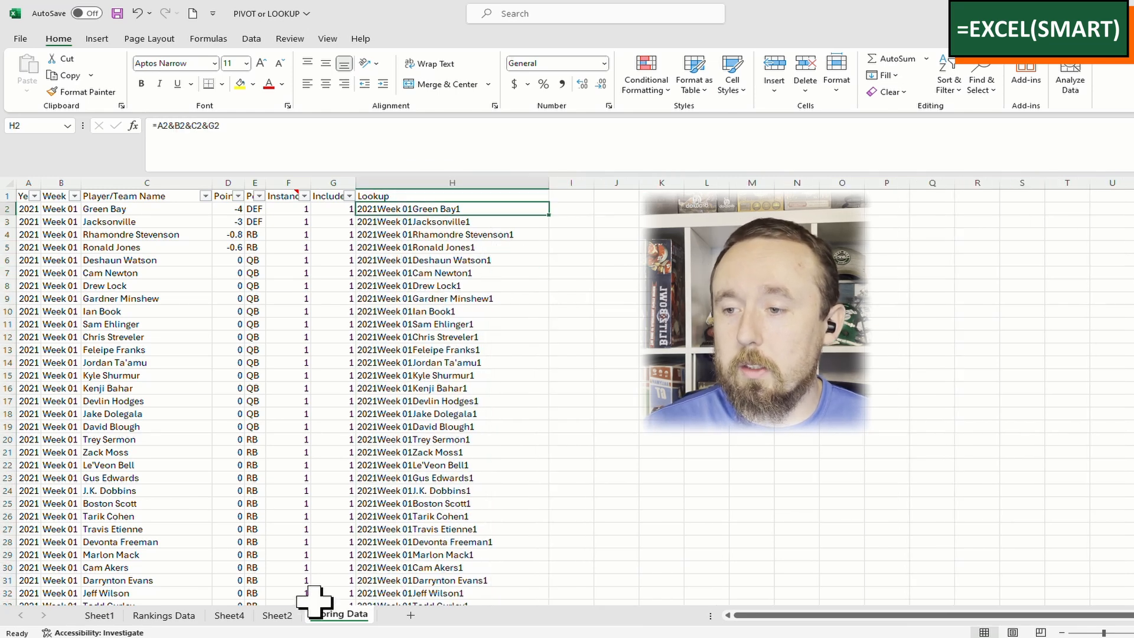
Rename Sheet4 to 'Combined Data'
left_click(228, 615)
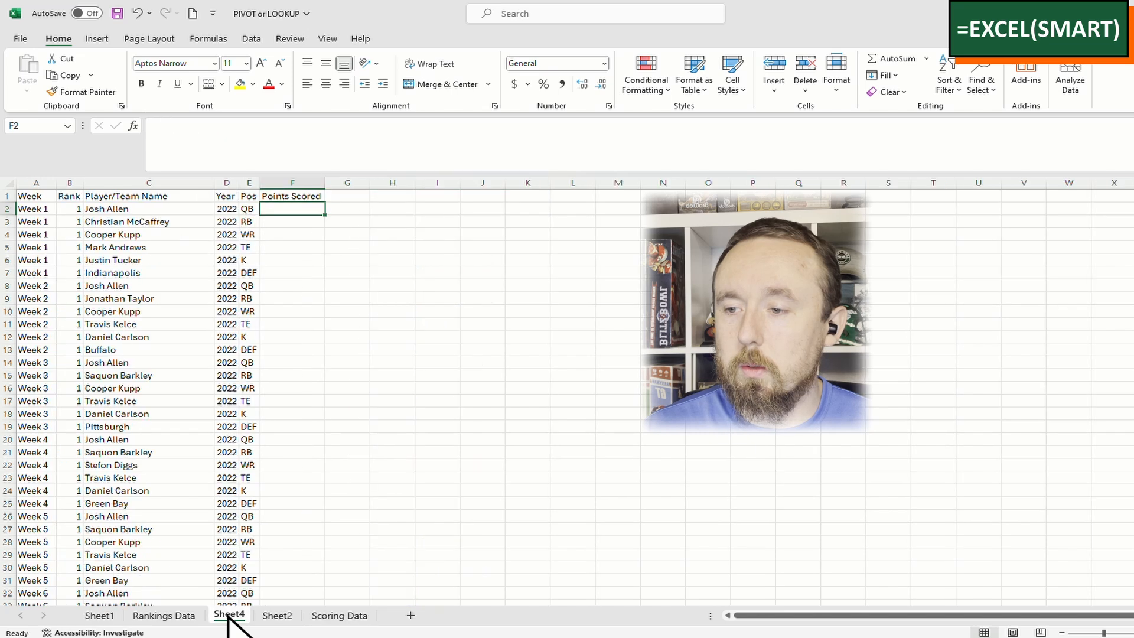
double_click(229, 615)
type("Co")
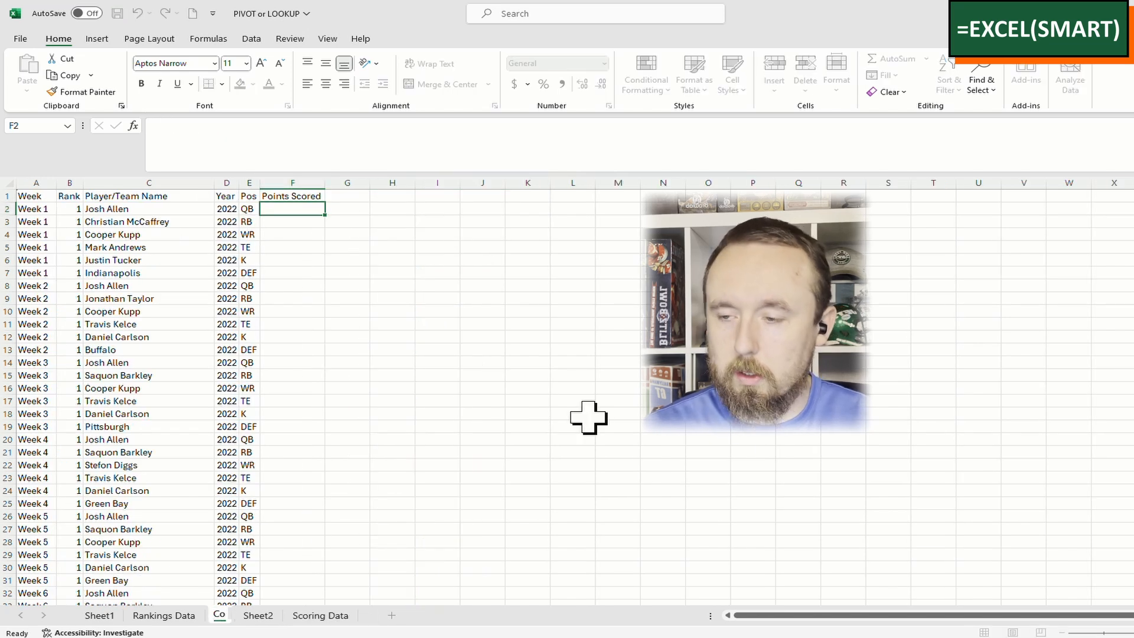
type("mbined Data")
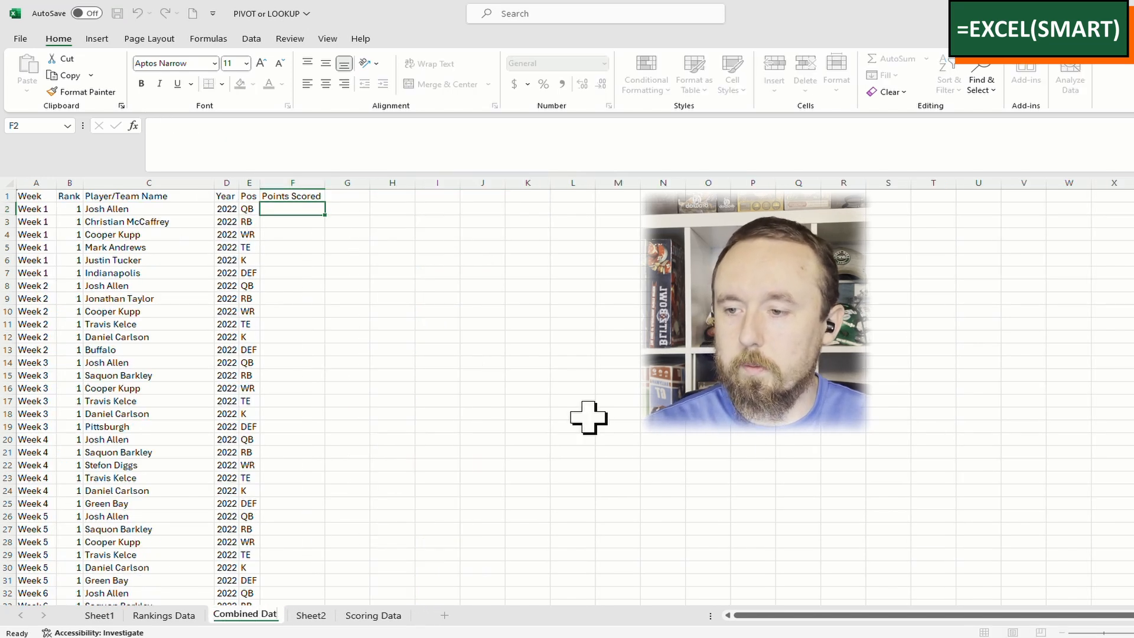
key("Return")
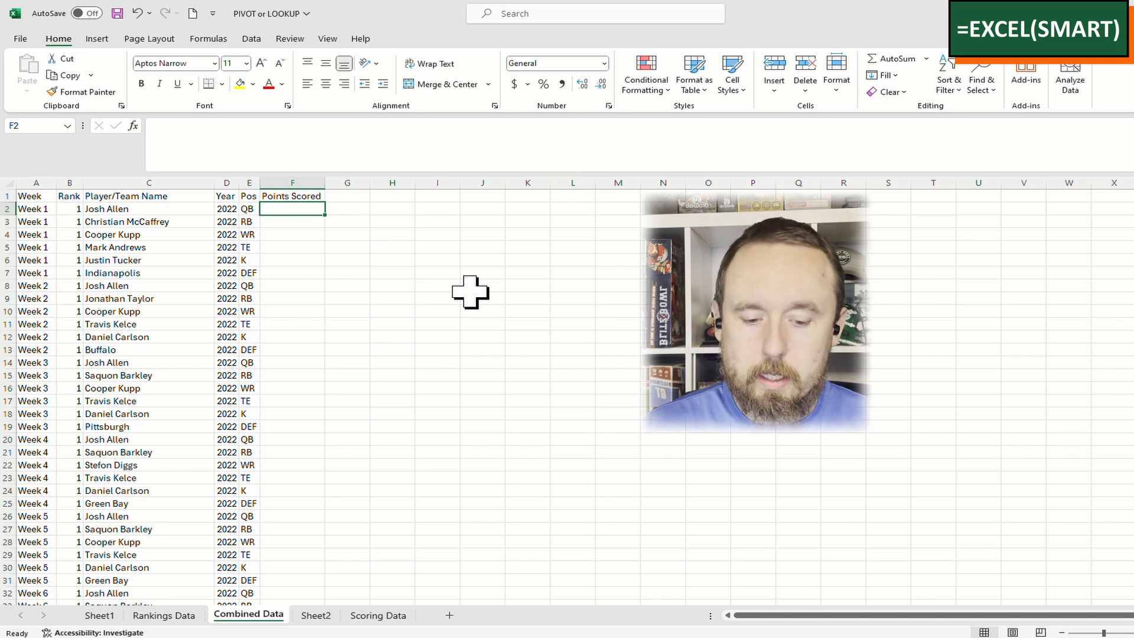
Cancel a partly typed =xlookup( in F2 and select the Week column
type("=x")
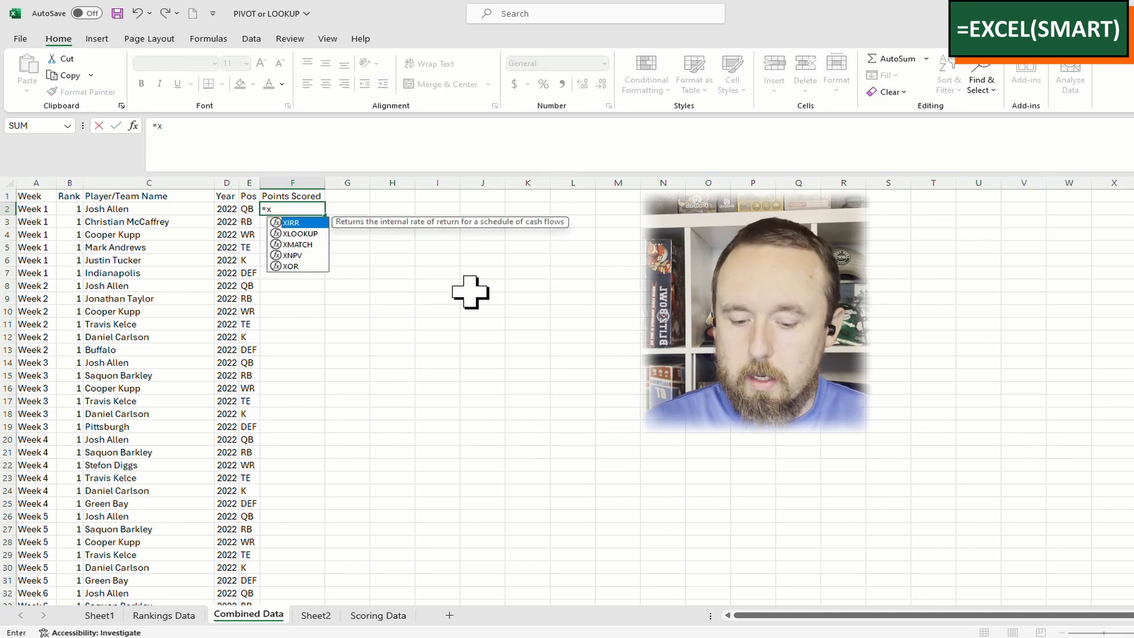
type("lookup(")
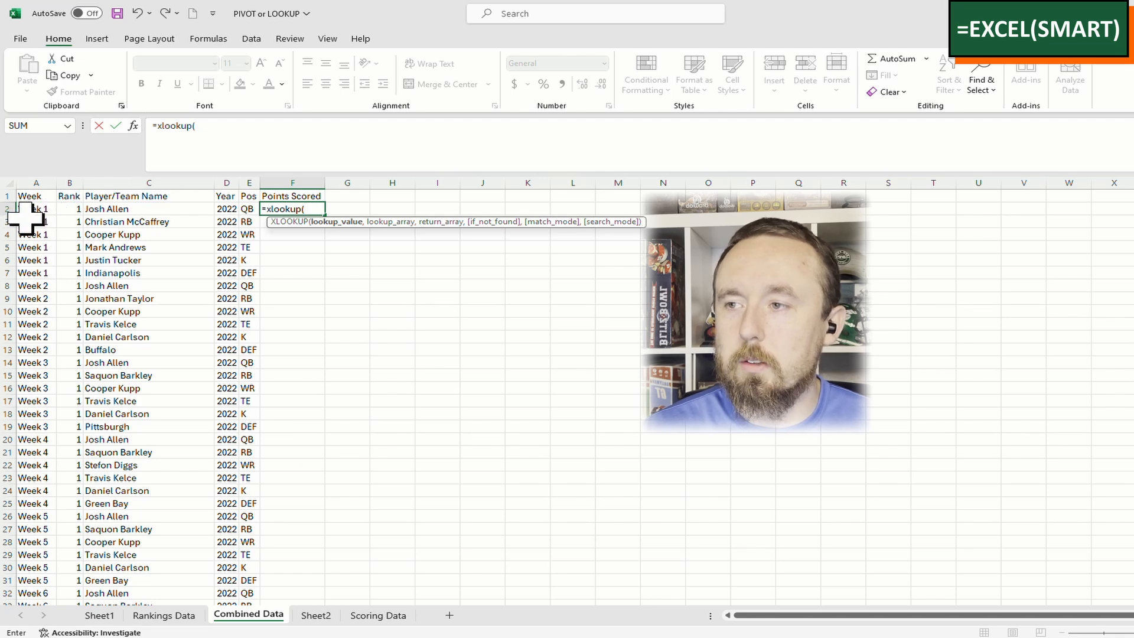
left_click_drag(233, 144, 114, 114)
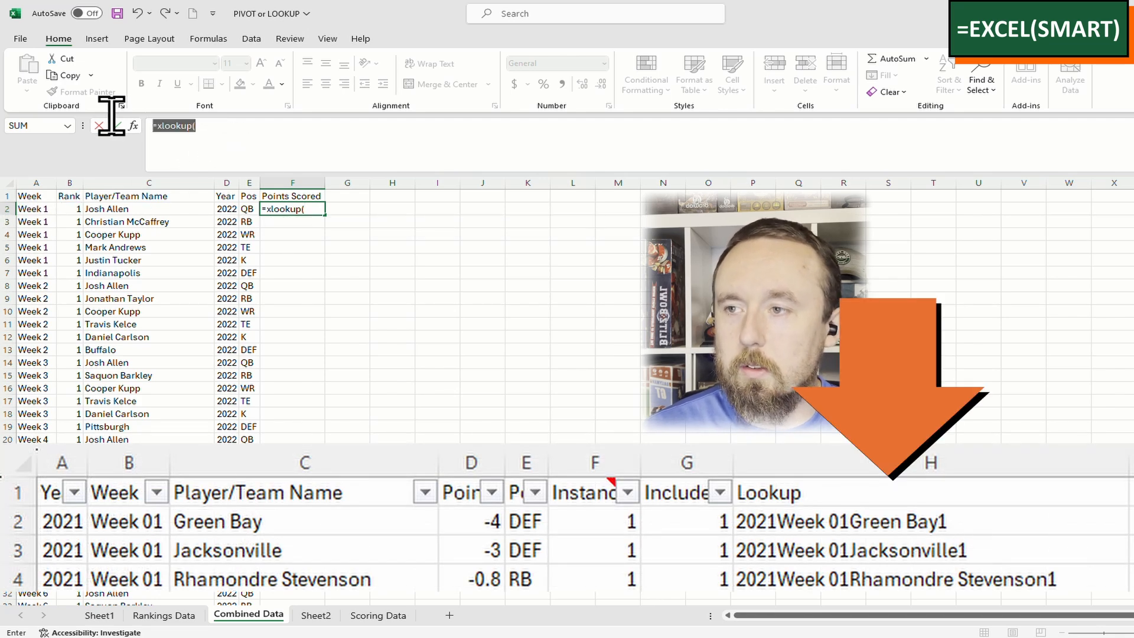
key("Escape")
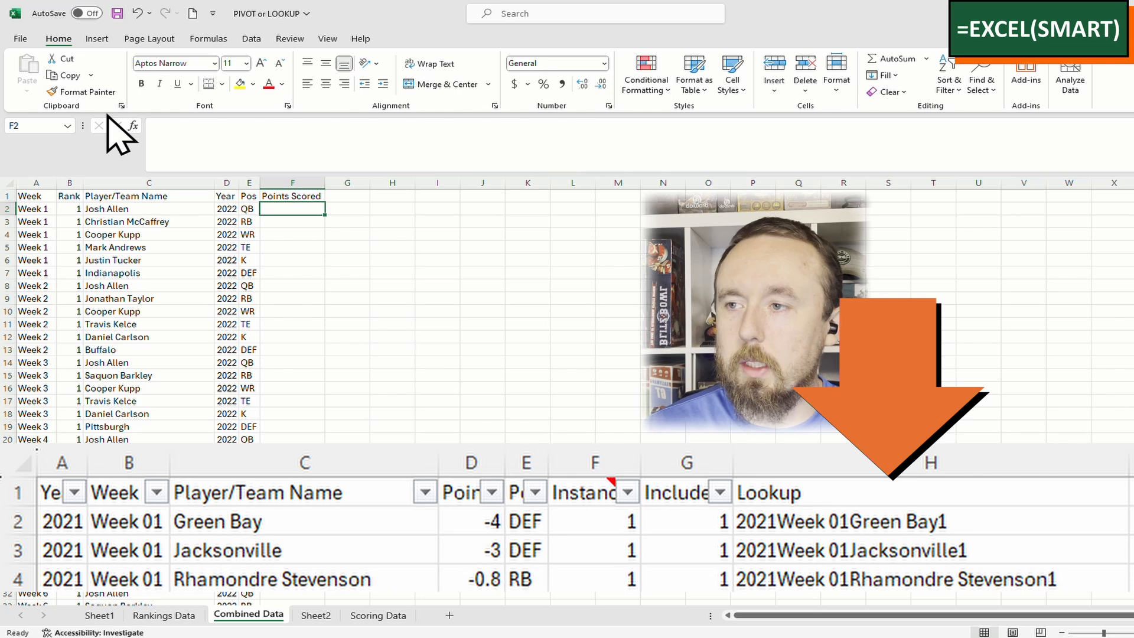
left_click(33, 183)
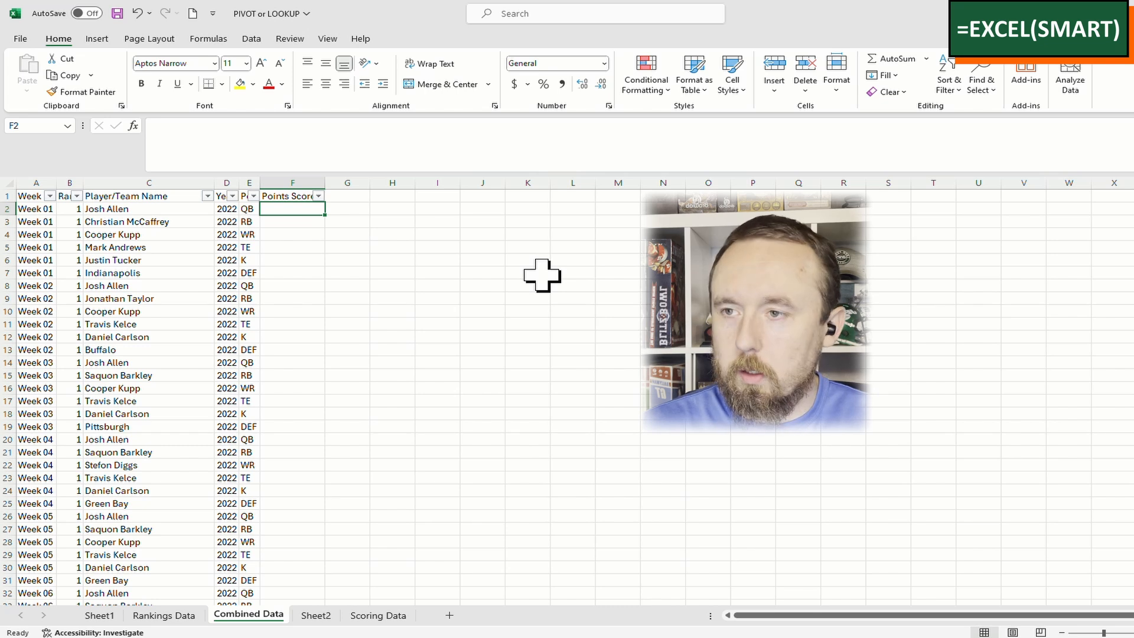
Start an XLOOKUP in F2 whose lookup key joins D2, A2, C2 and "1"
type("=xlookup(")
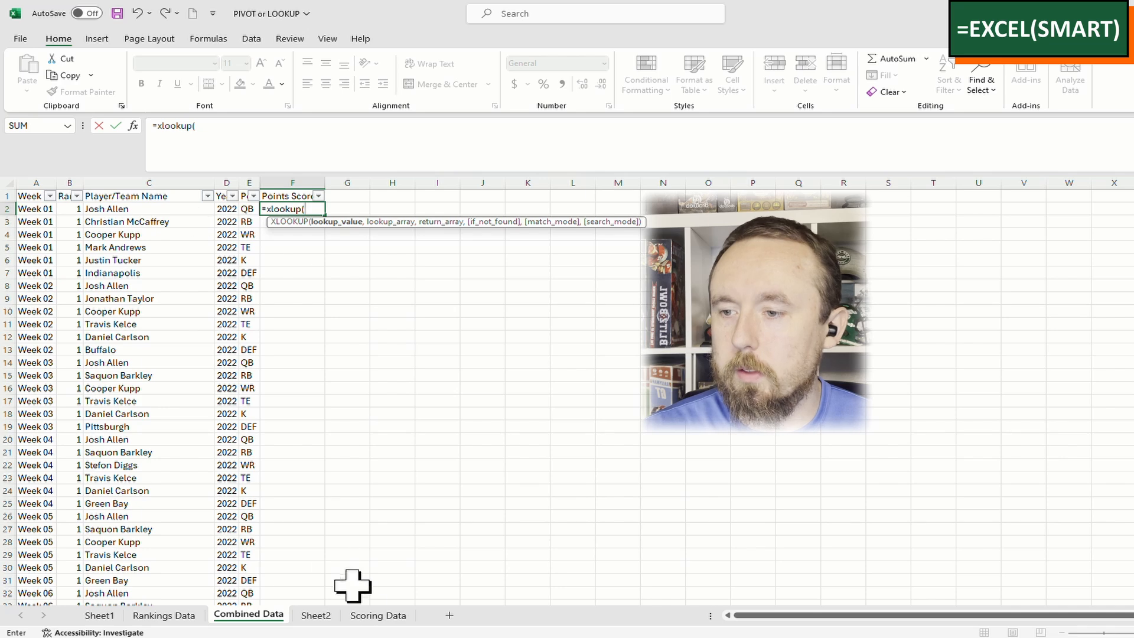
left_click(378, 616)
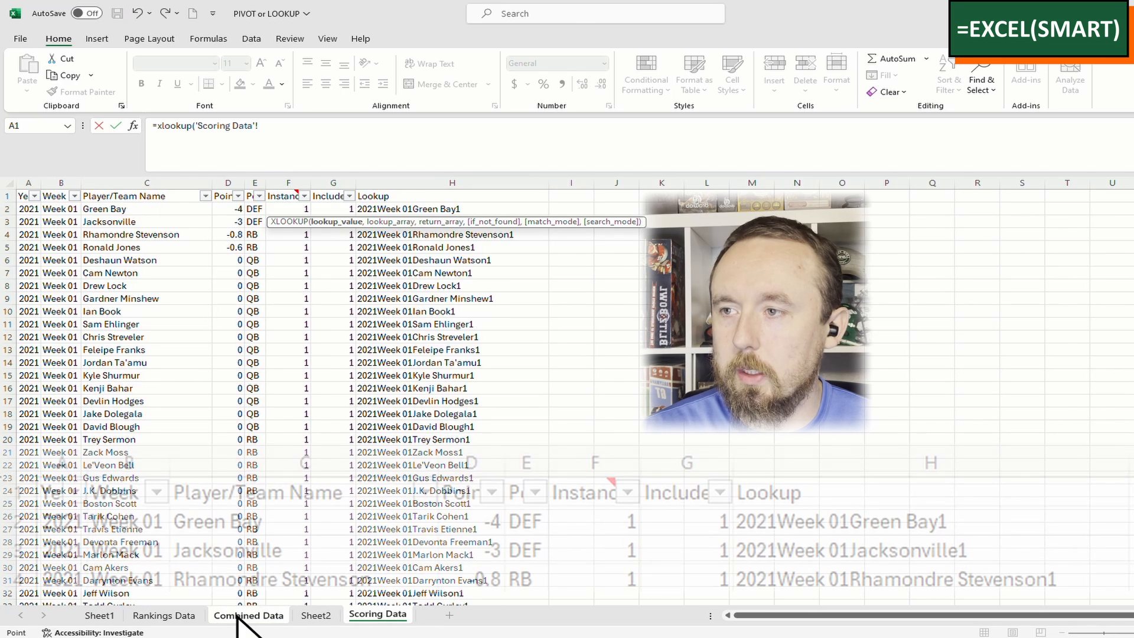
left_click(244, 617)
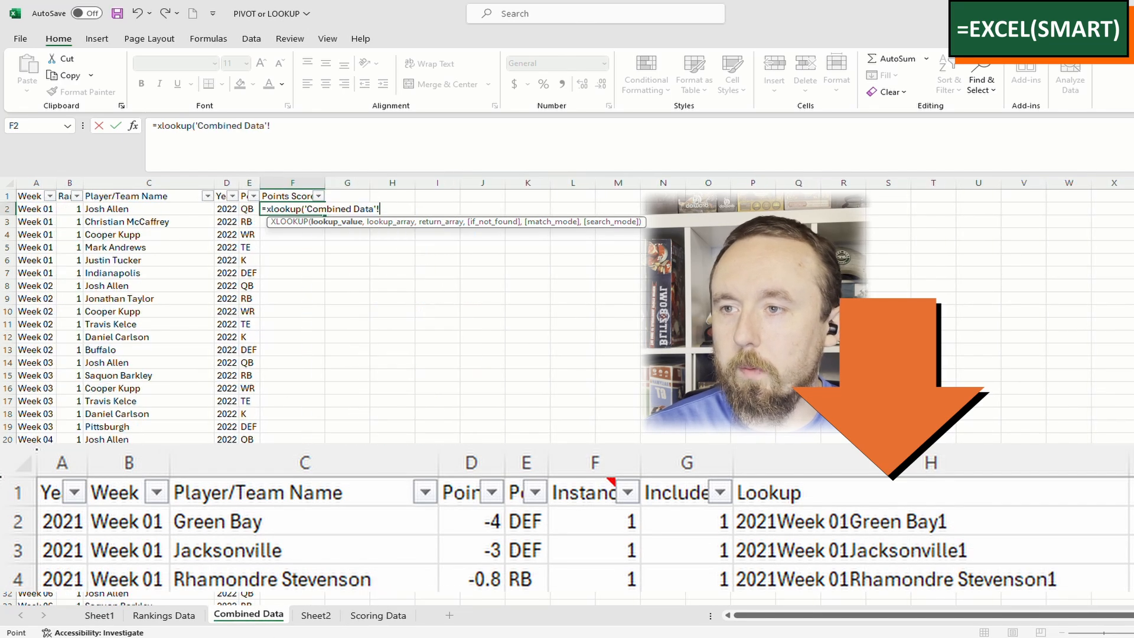
left_click_drag(273, 144, 194, 146)
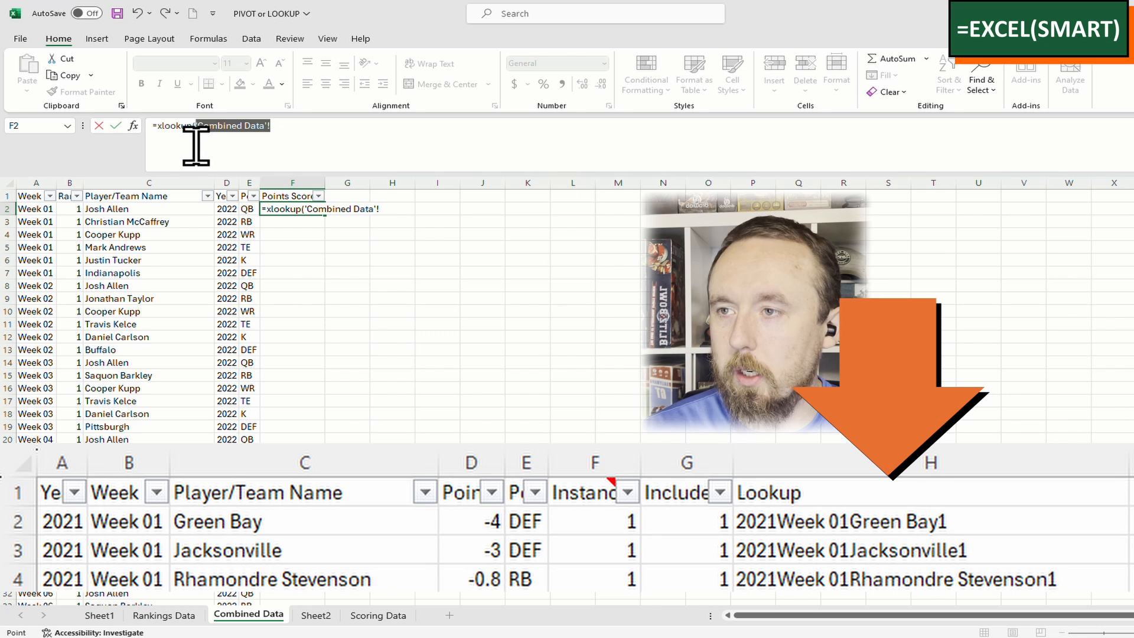
left_click(226, 209)
type("&")
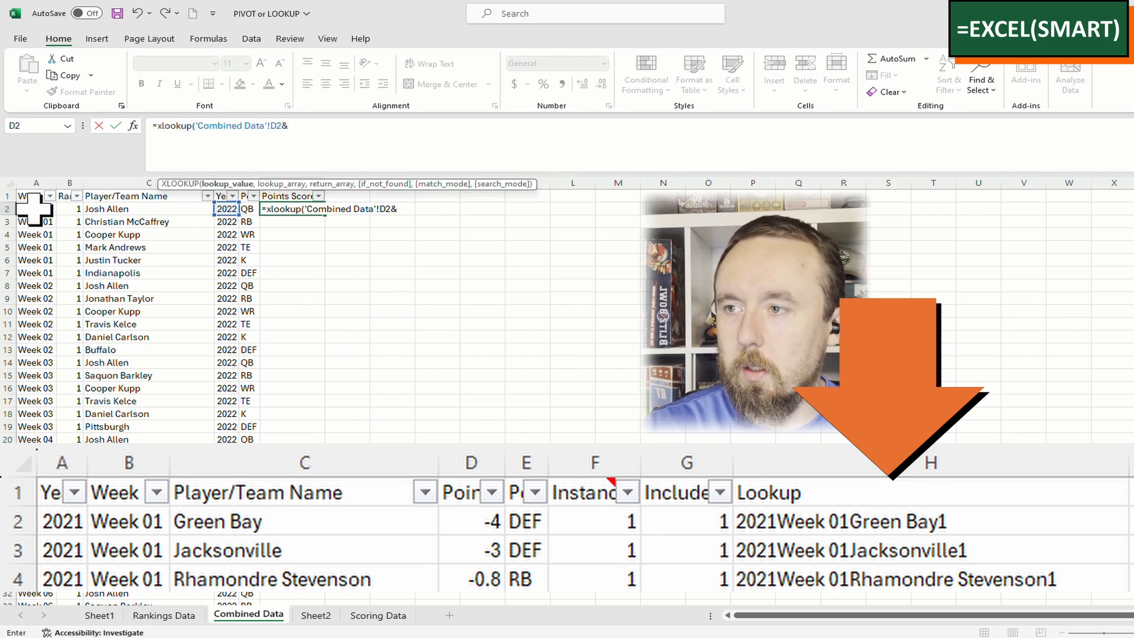
left_click(29, 209)
type("&")
left_click(118, 209)
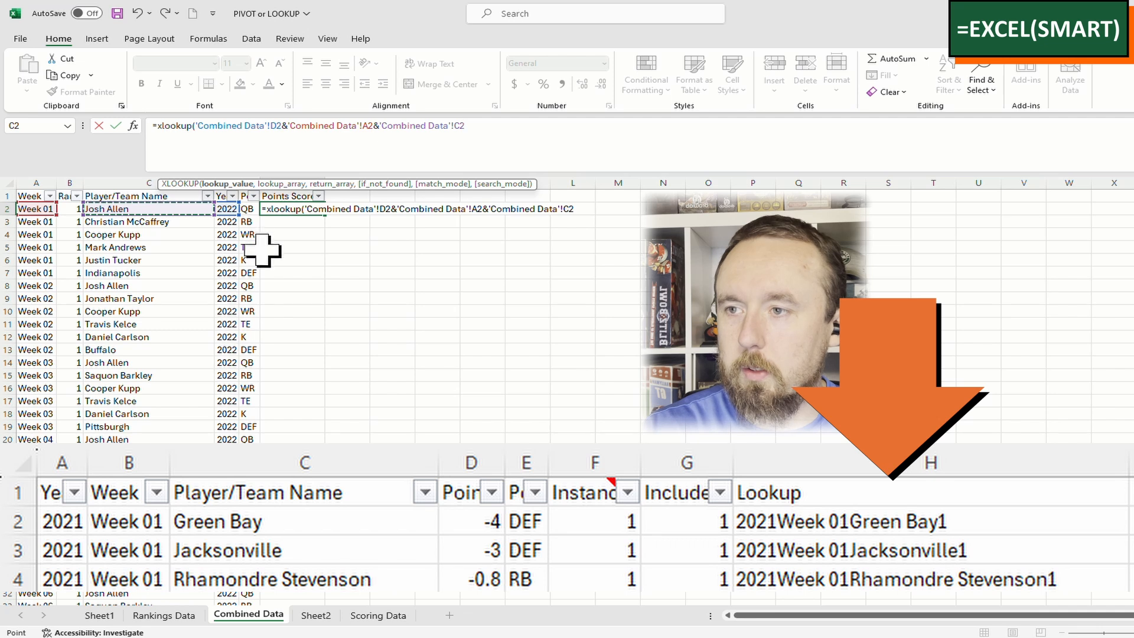
type("&\"1")
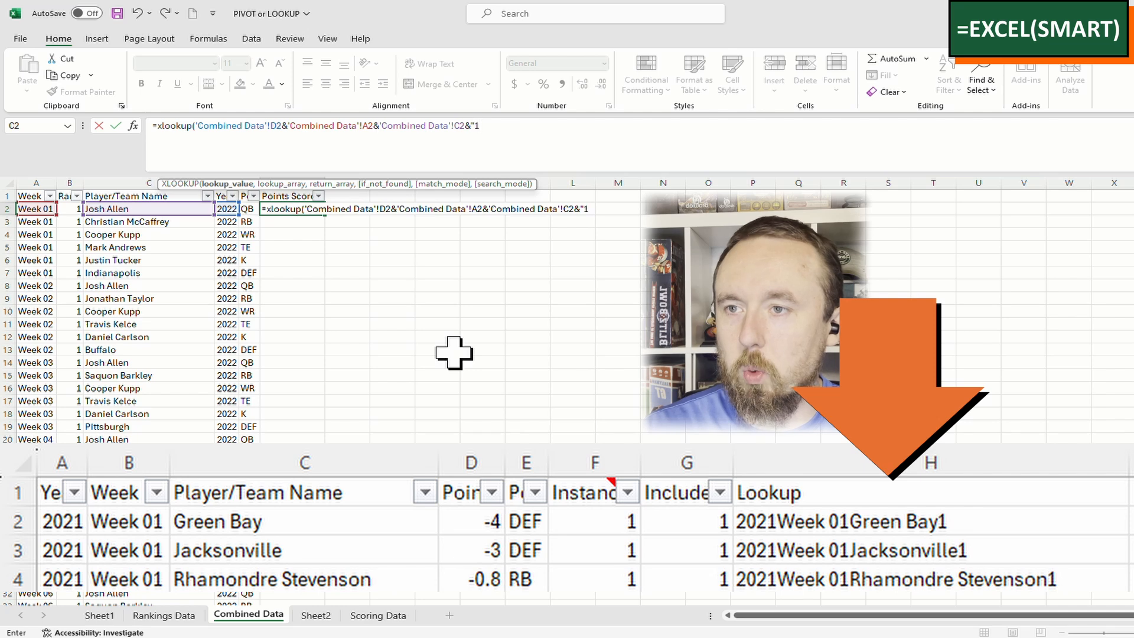
type("\",")
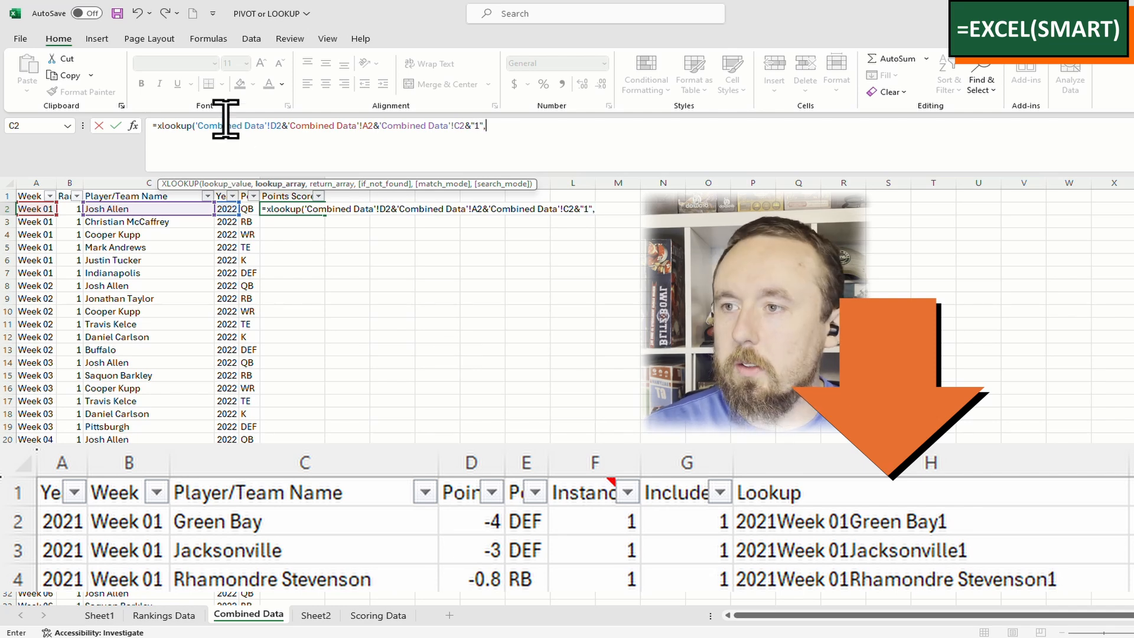
Use Scoring Data column H as lookup and D as return, then fill down column F
left_click(378, 615)
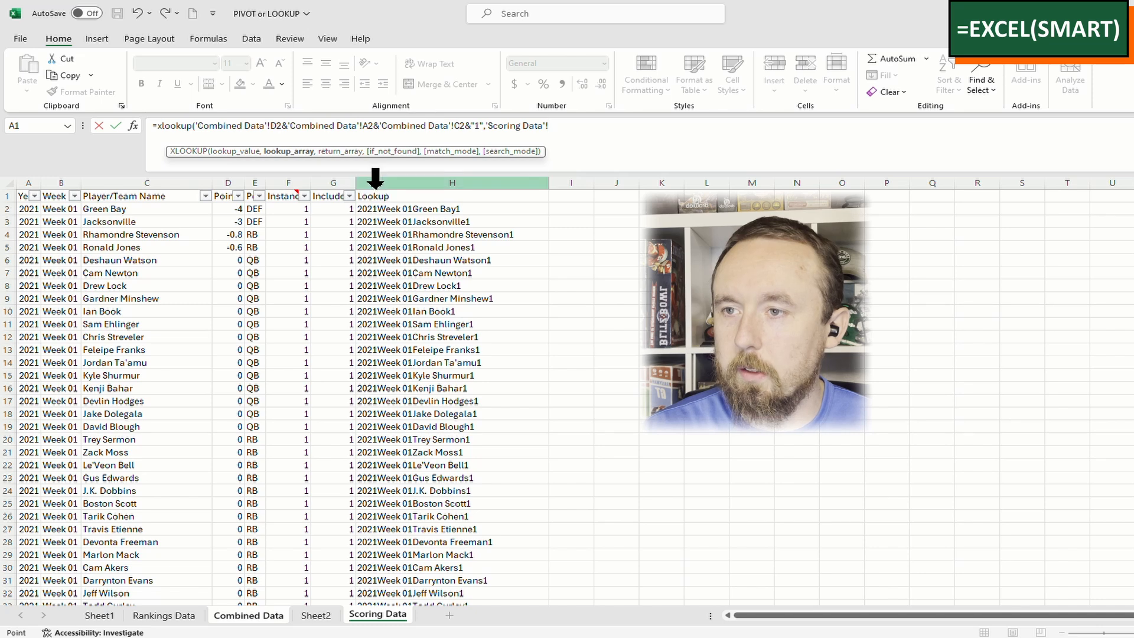
left_click(406, 183)
type(",")
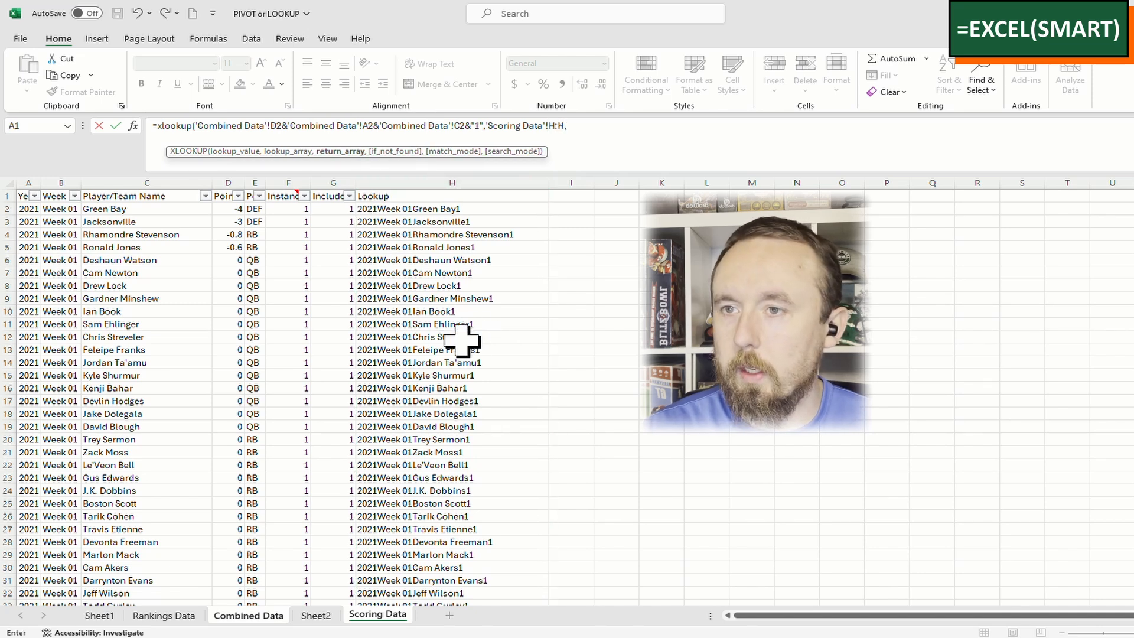
left_click(226, 181)
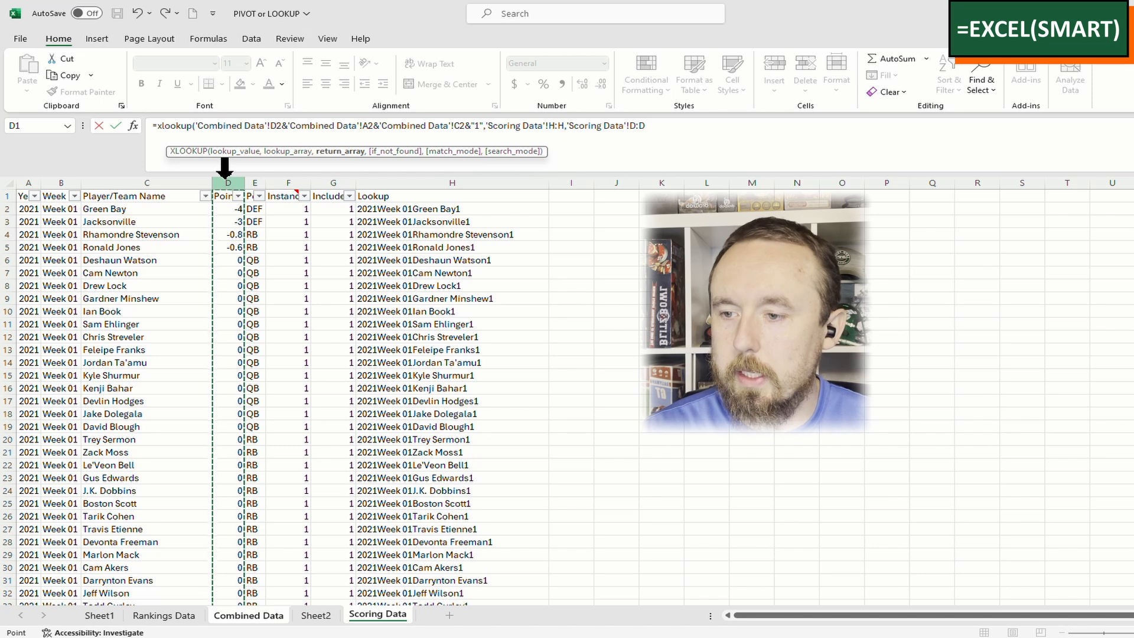
key("Return")
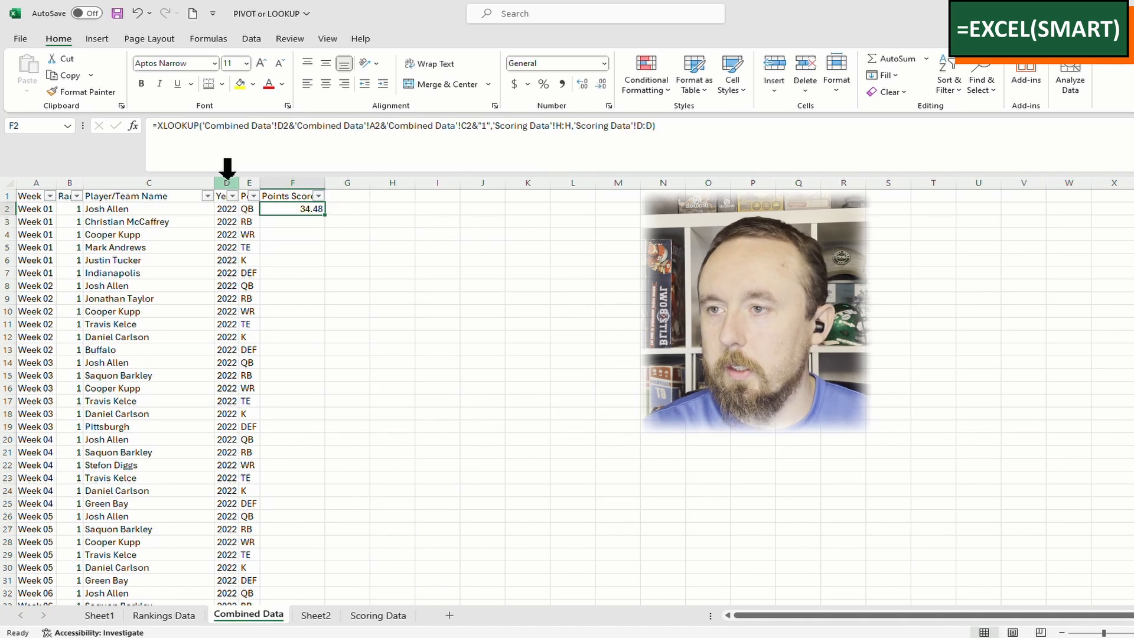
double_click(324, 214)
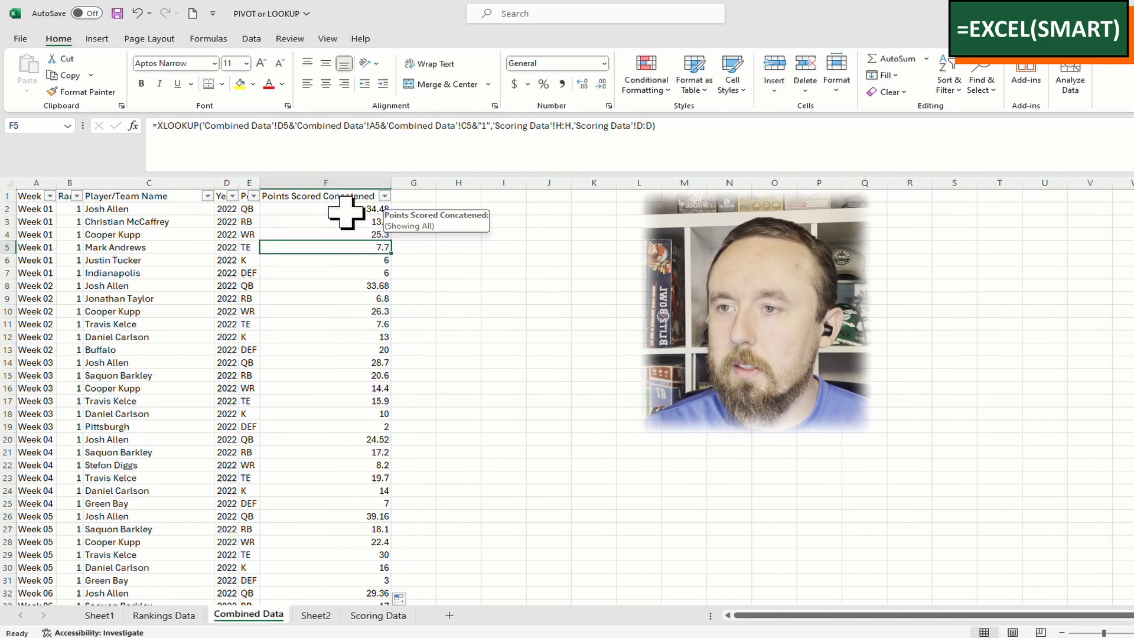
Check column F's filter value list for #N/A results without filtering
left_click(384, 195)
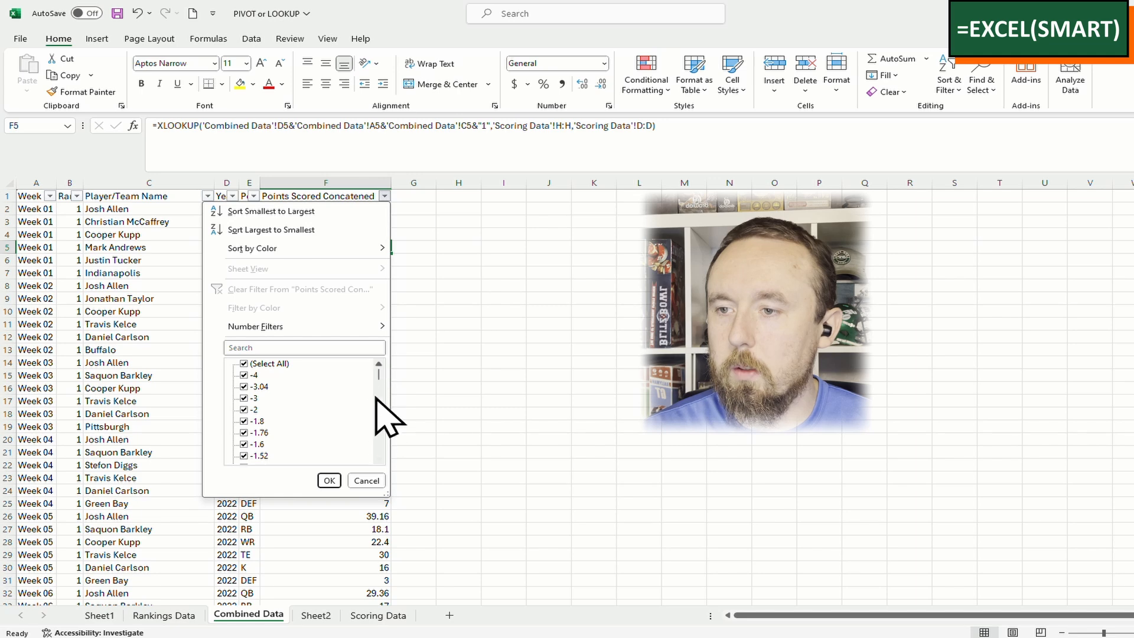
left_click_drag(379, 369, 379, 455)
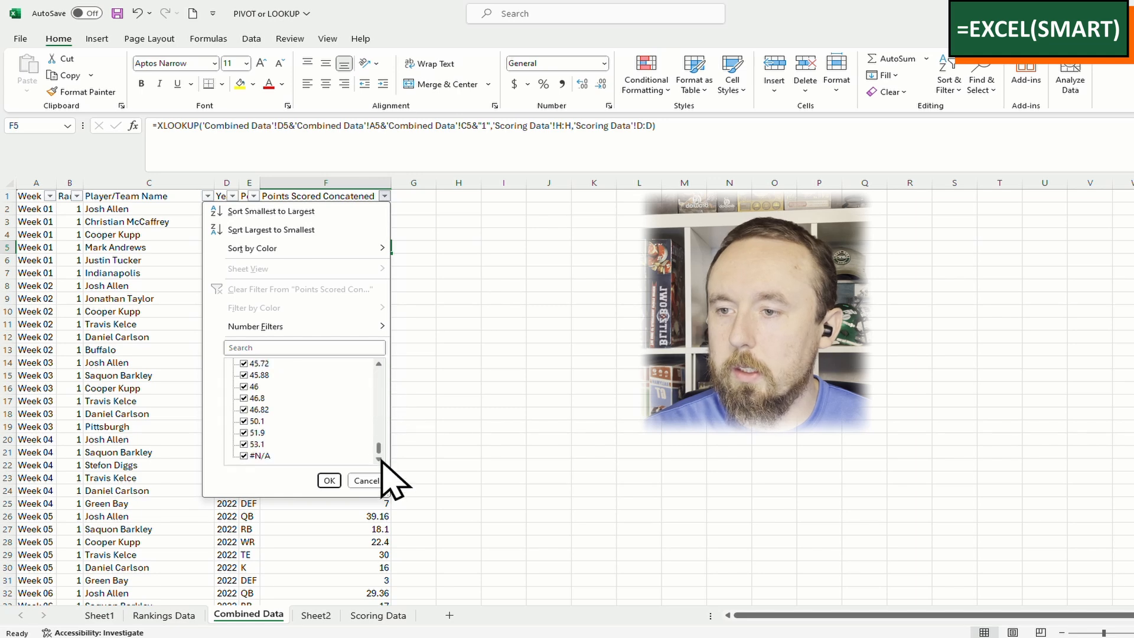
left_click(466, 420)
left_click(363, 209)
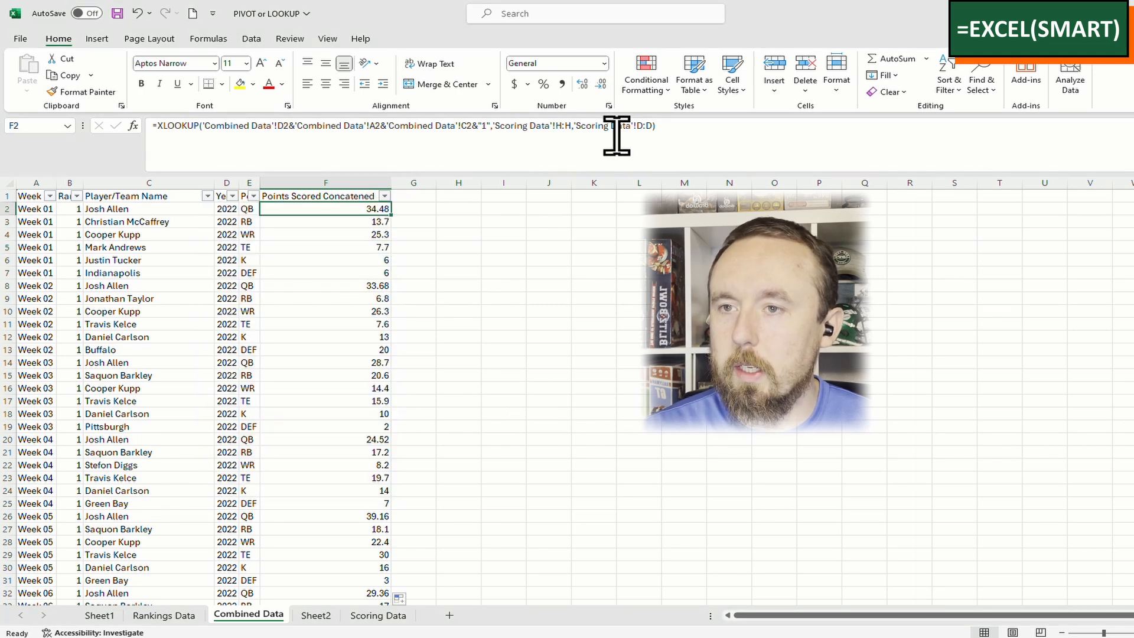
Add a 0 if-not-found fallback to the F2 XLOOKUP and copy it down to row 10655
left_click(652, 127)
type(",0")
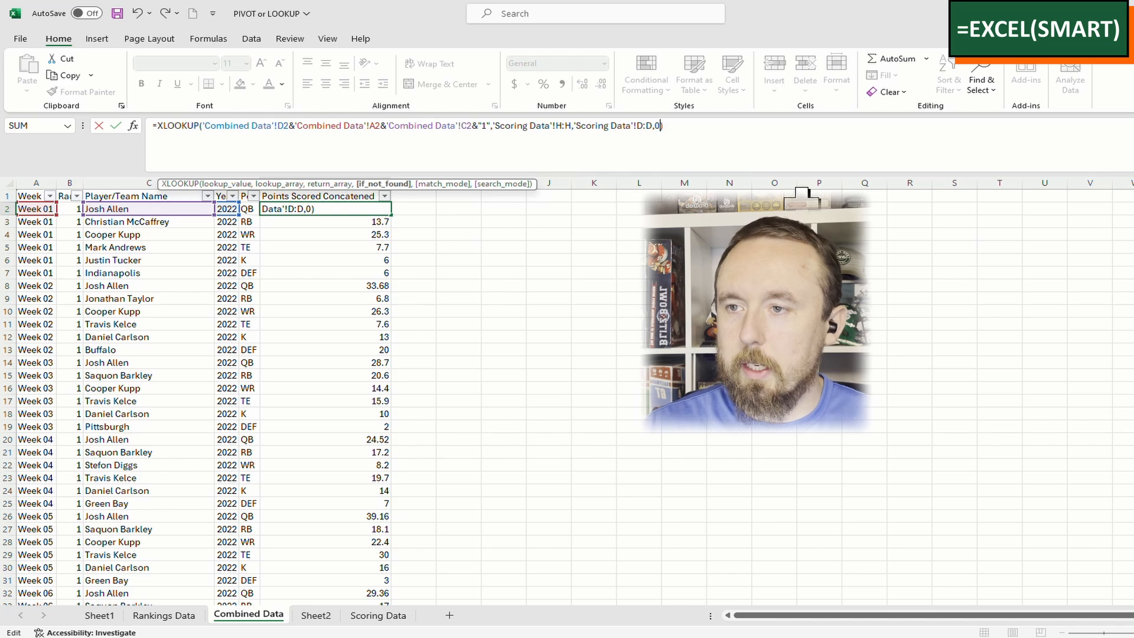
key("Return")
key("Up")
key("ctrl+c")
key("ctrl+shift+Down")
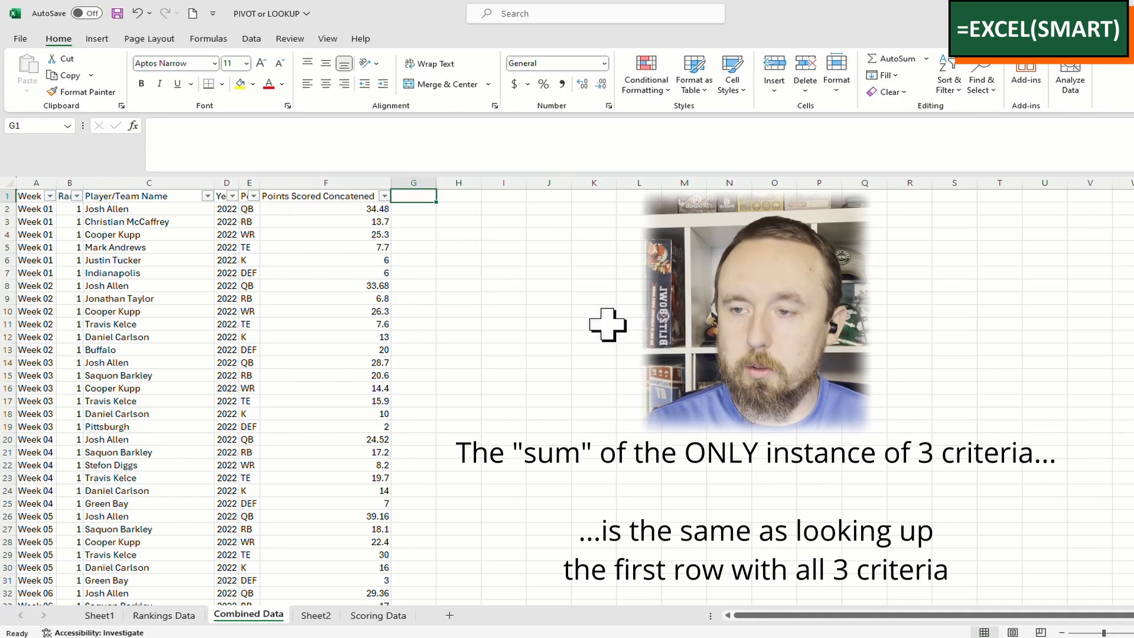
Enter the header 'Points Scored Sumifs' in G1 and begin an = formula in G2
type("Points Sco")
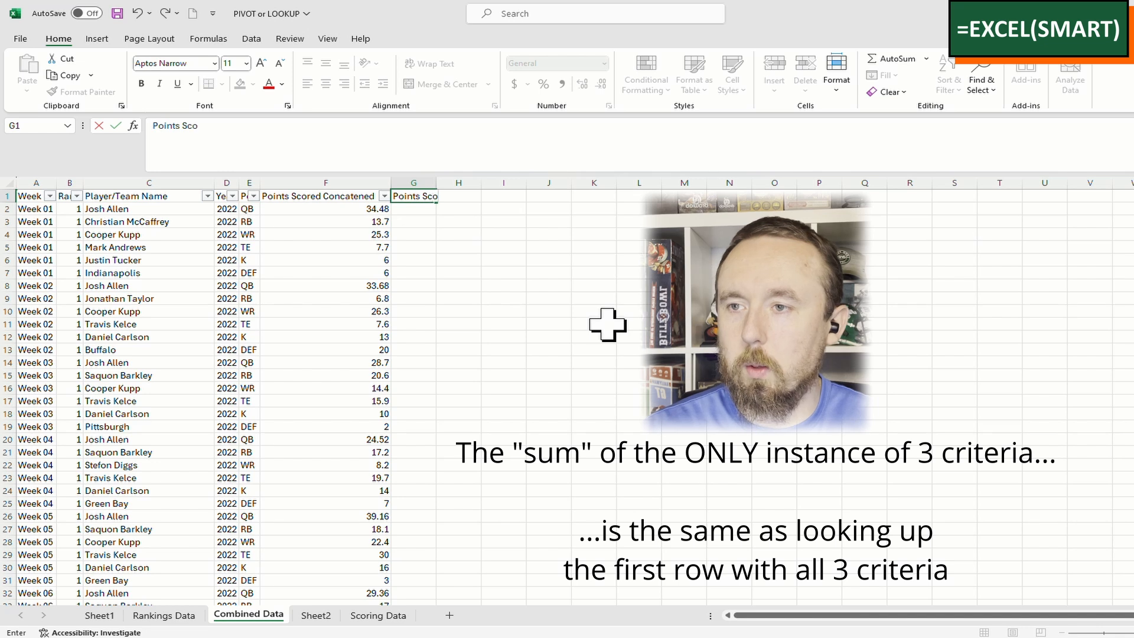
type("red Sumifs")
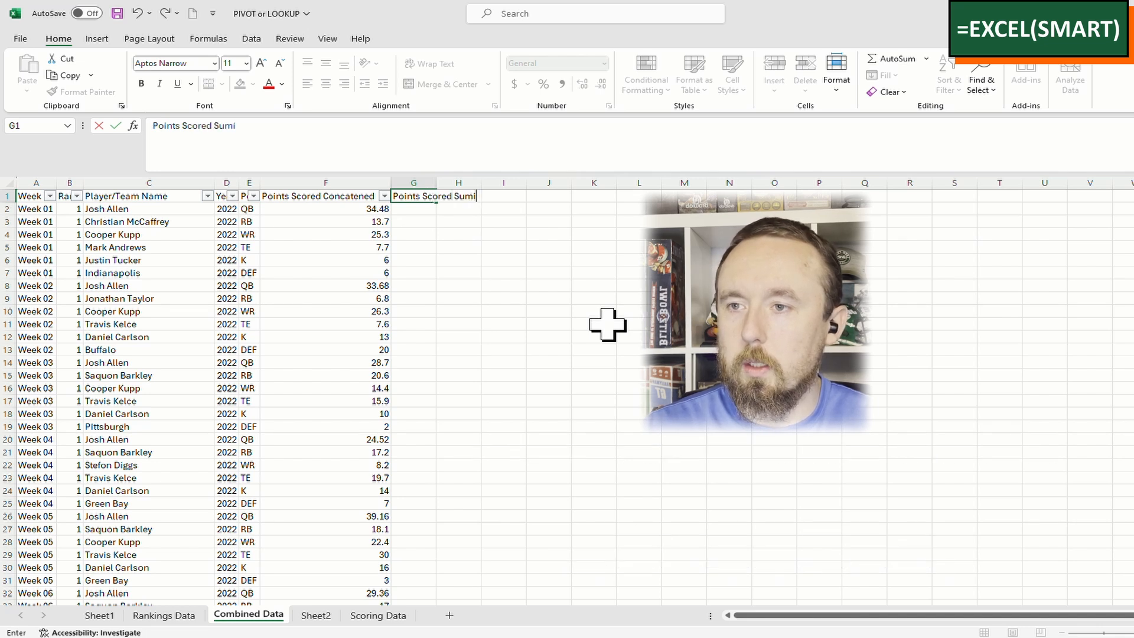
key("Return")
type("=")
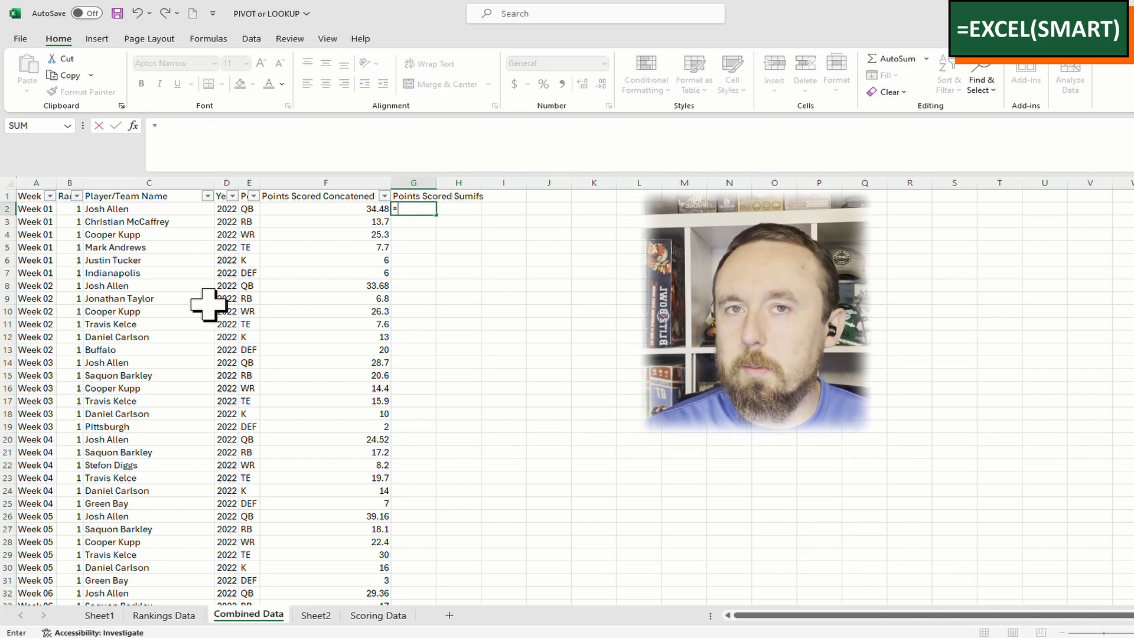
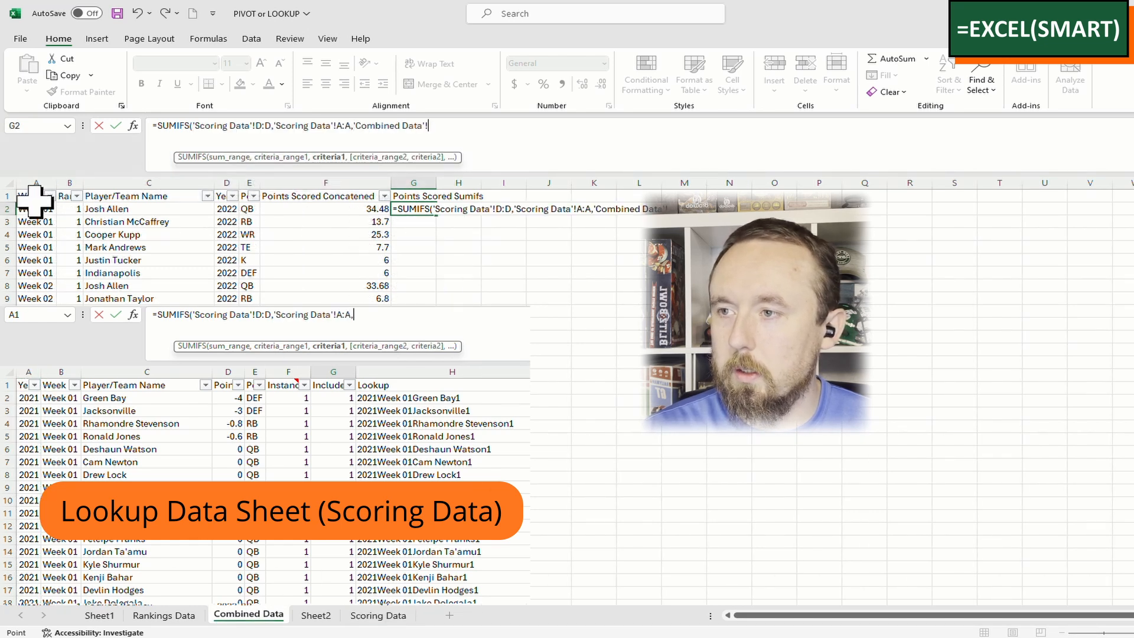
Finish the G2 SUMIFS with the D2 year, the week and the C2 player criteria
left_click(235, 209)
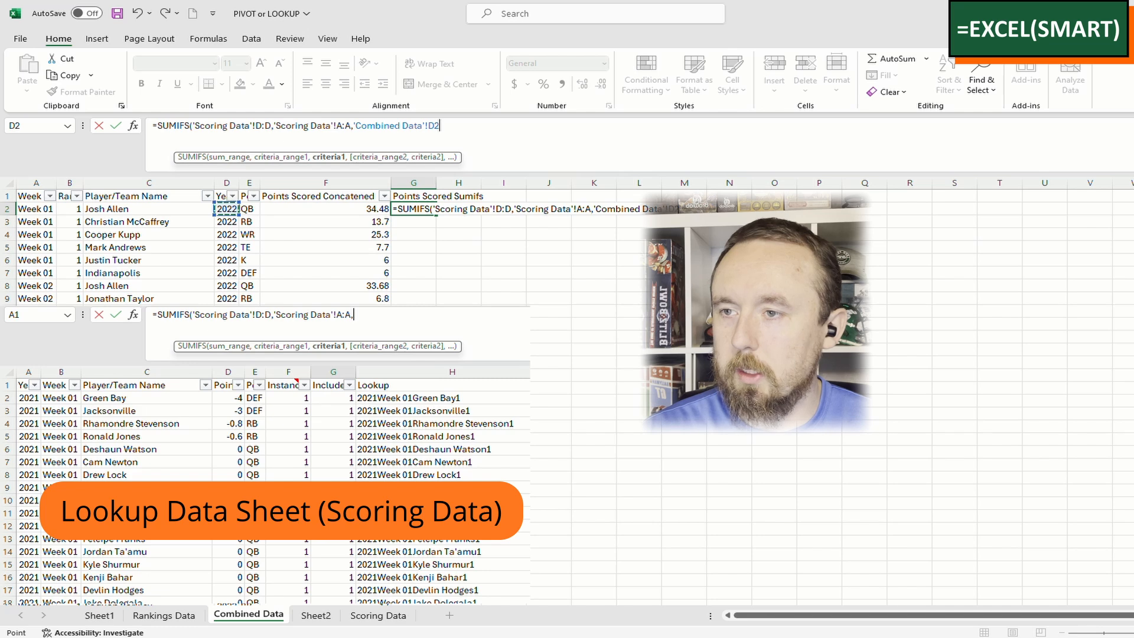
type(",")
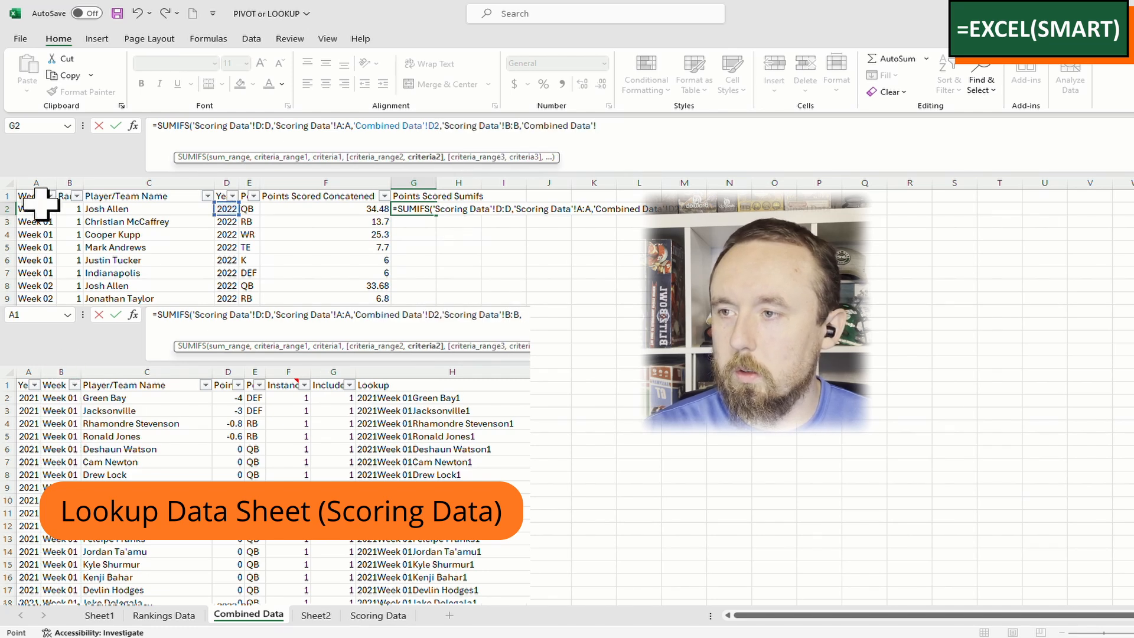
left_click(44, 209)
type(",")
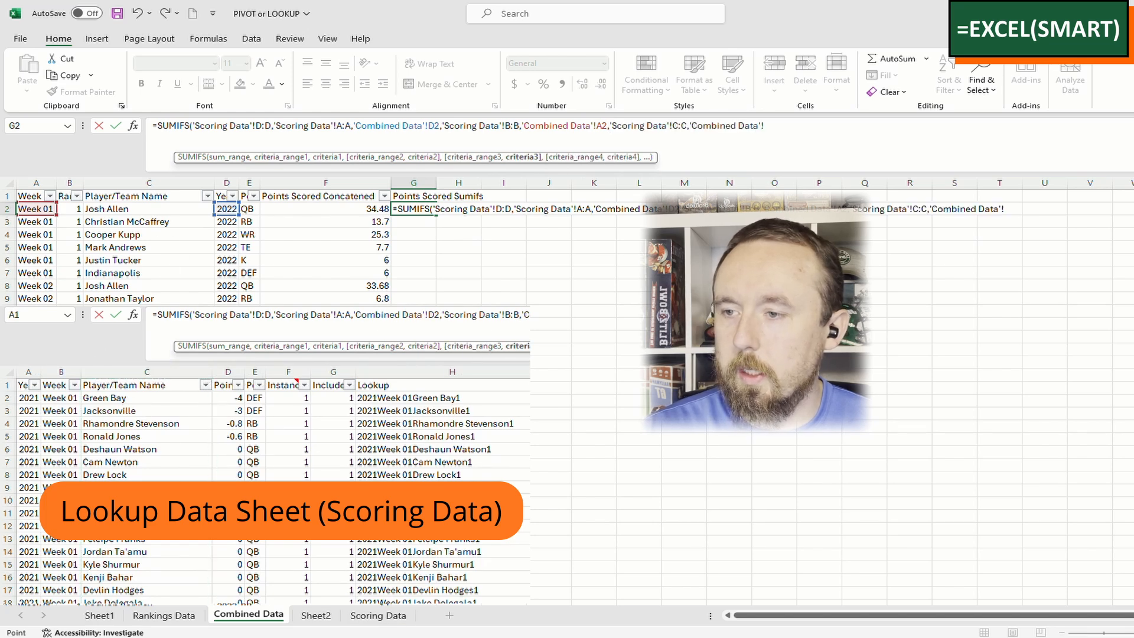
left_click(162, 210)
key("Return")
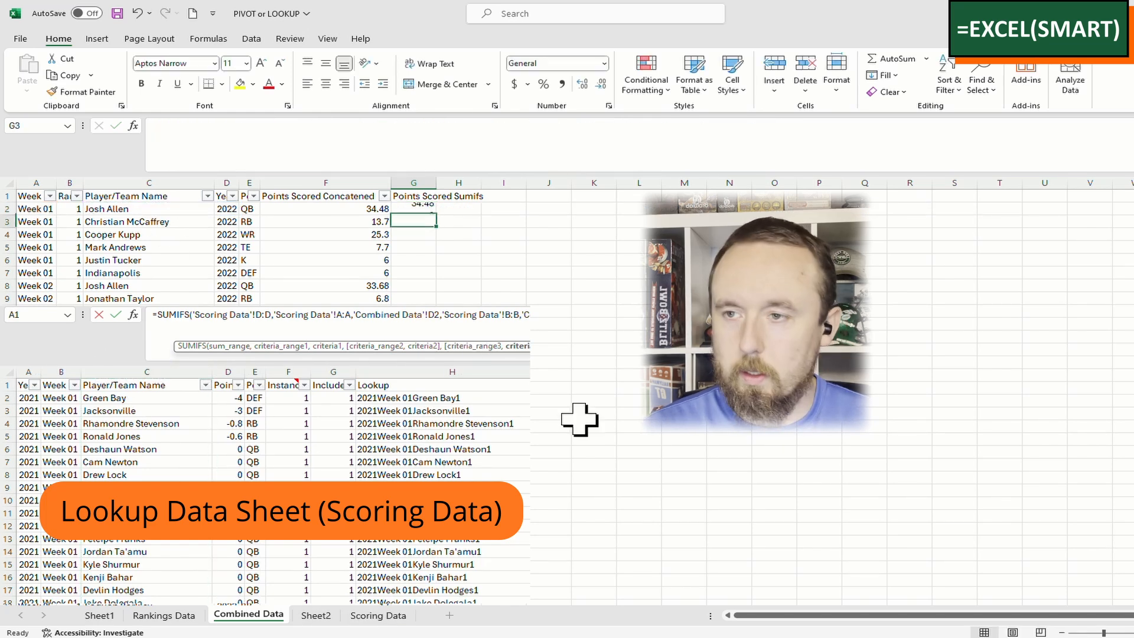
Copy the SUMIFS down column G, then start a PivotTable from the data table
key("Up")
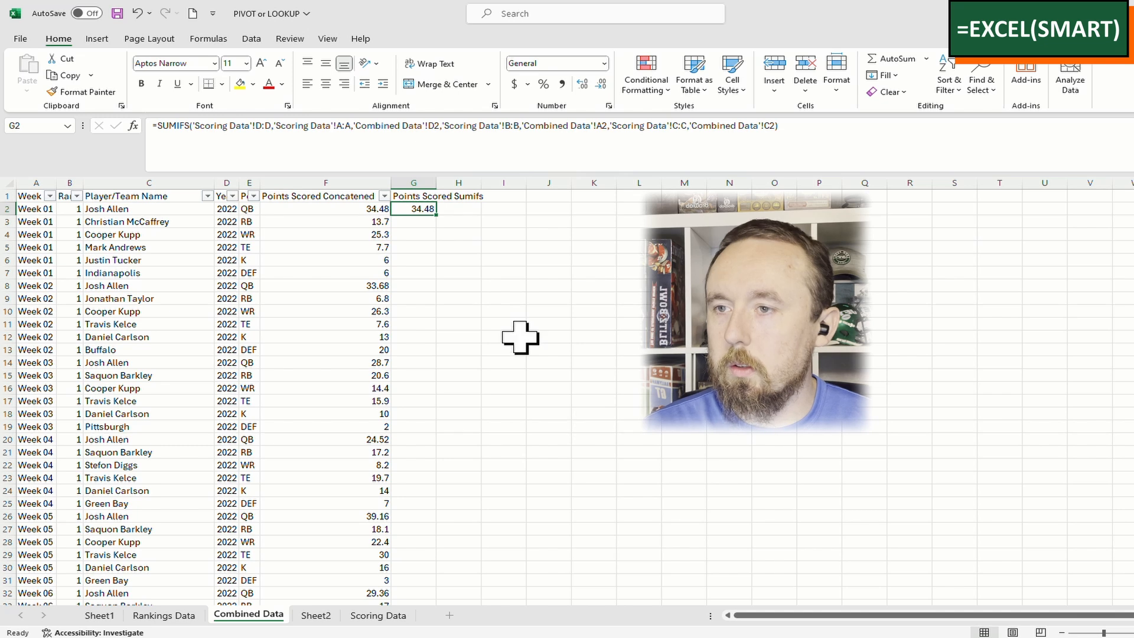
double_click(440, 219)
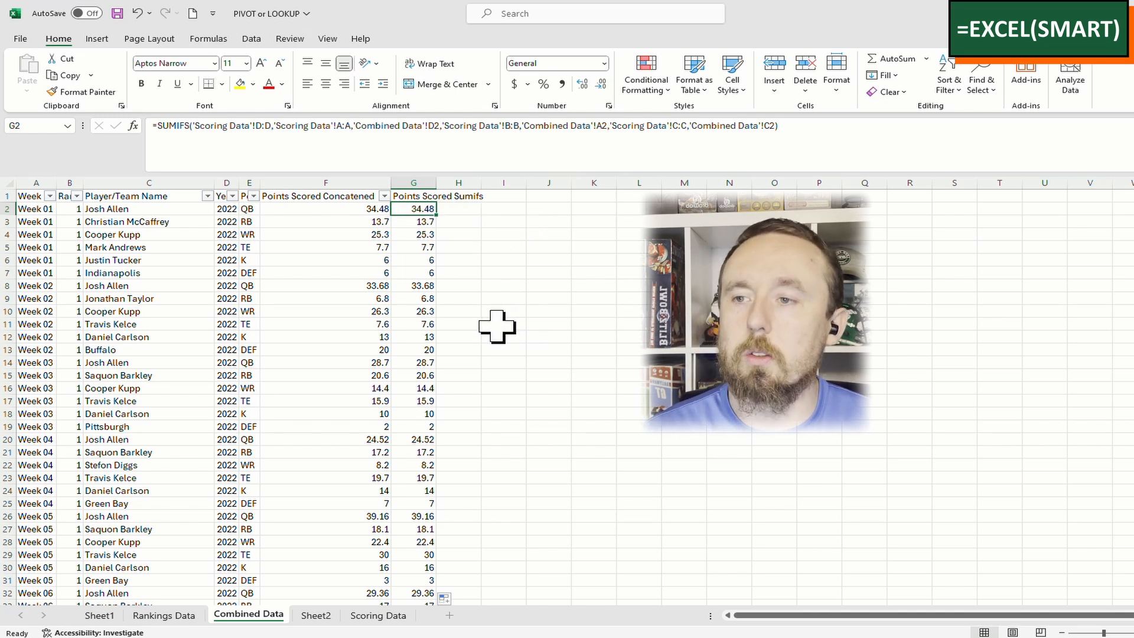
left_click(192, 248)
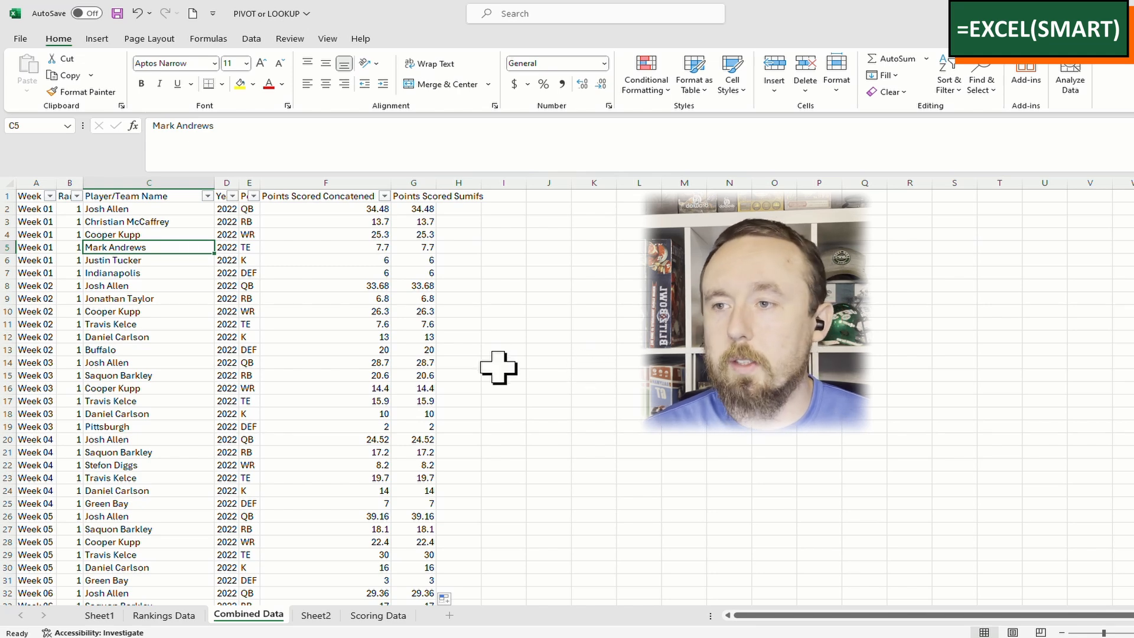
left_click(97, 39)
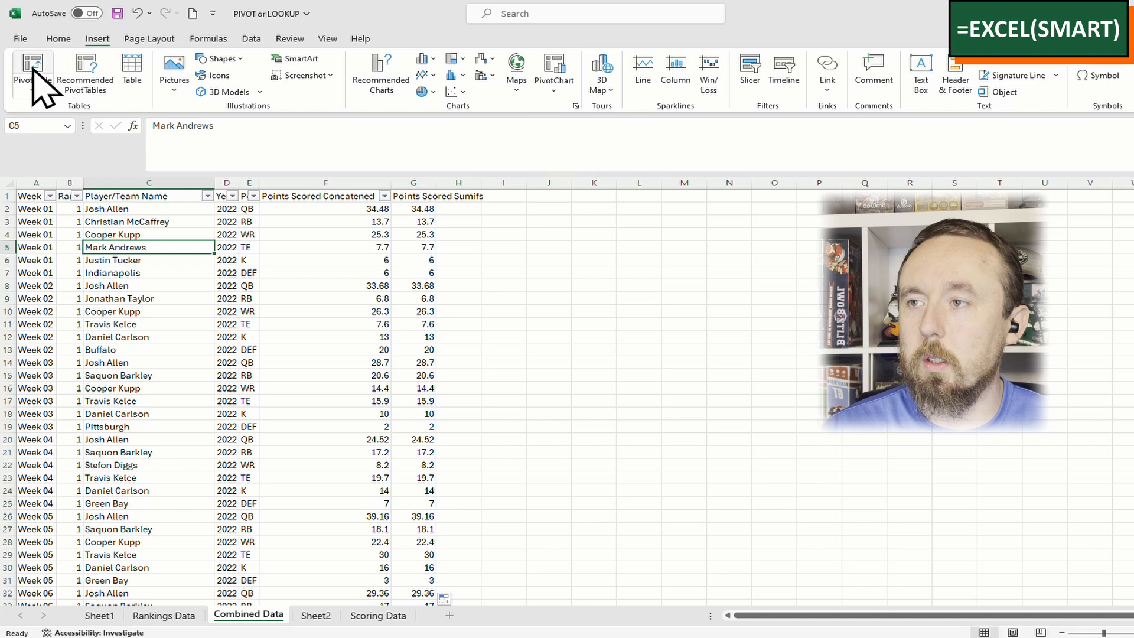
Build a new-sheet pivot table summing Points Scored Sumifs, with Rank rows and Pos columns
left_click(38, 76)
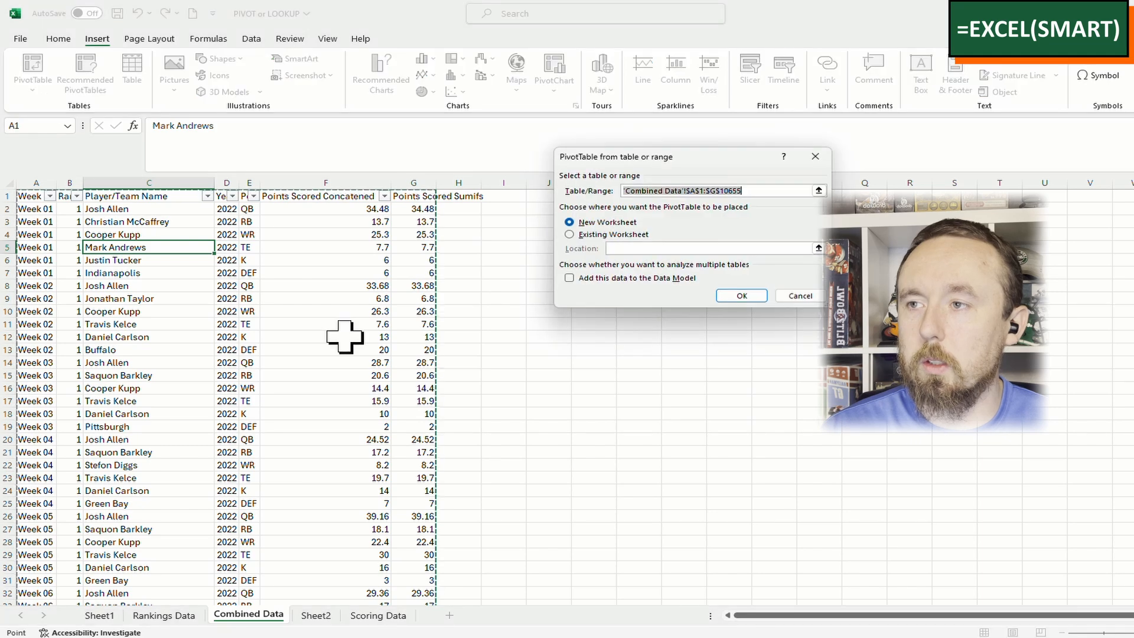
left_click(734, 294)
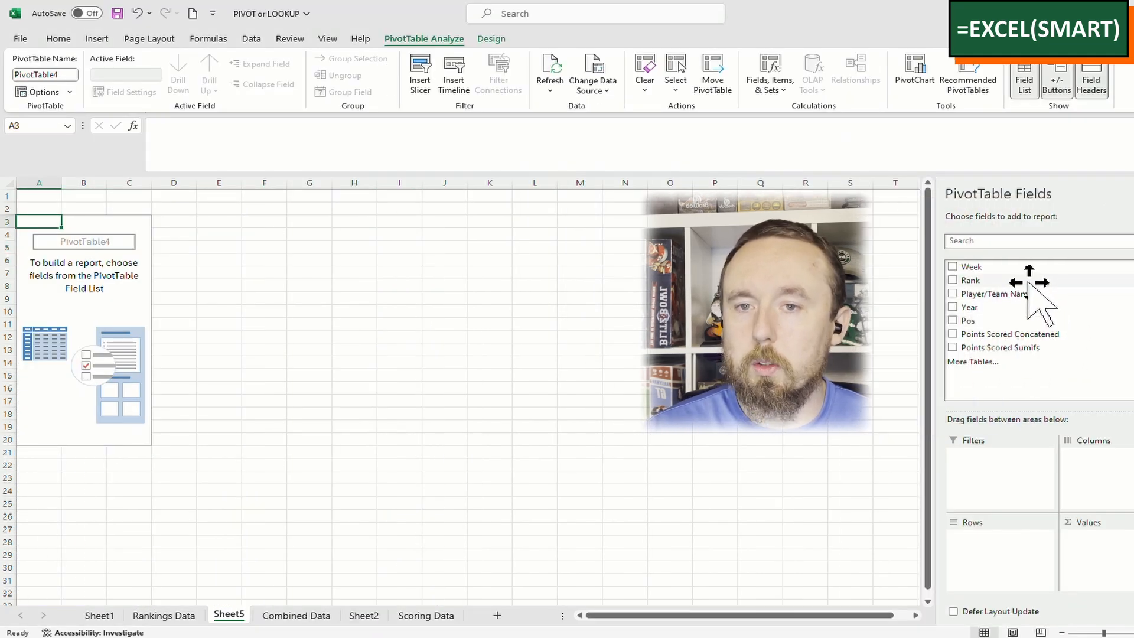
left_click_drag(1035, 282, 995, 567)
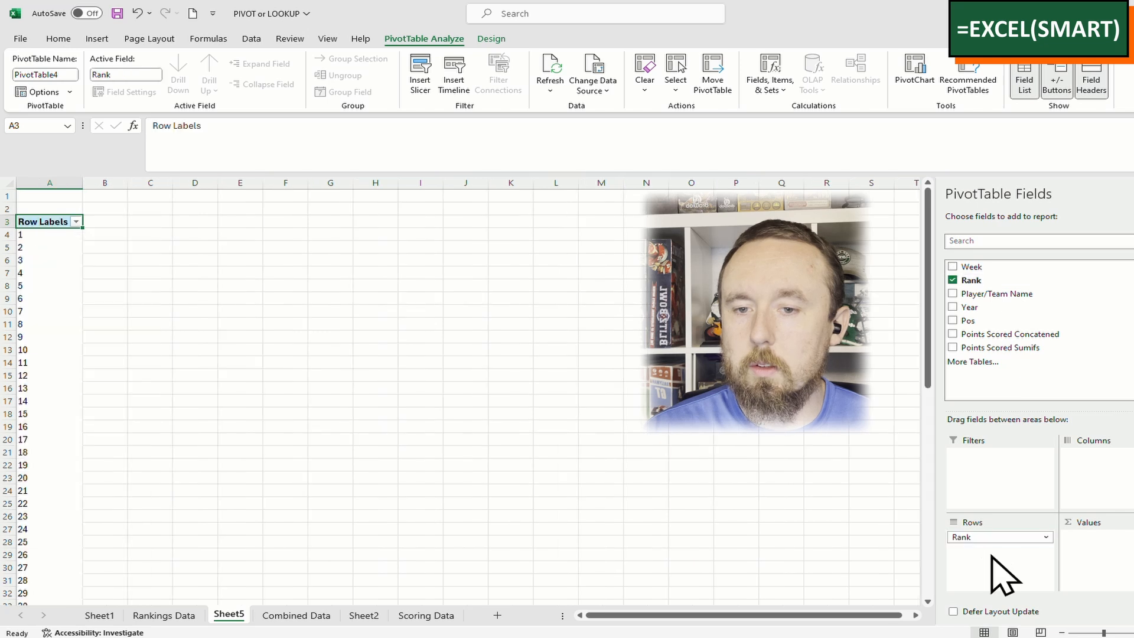
left_click(1063, 348)
left_click(197, 236)
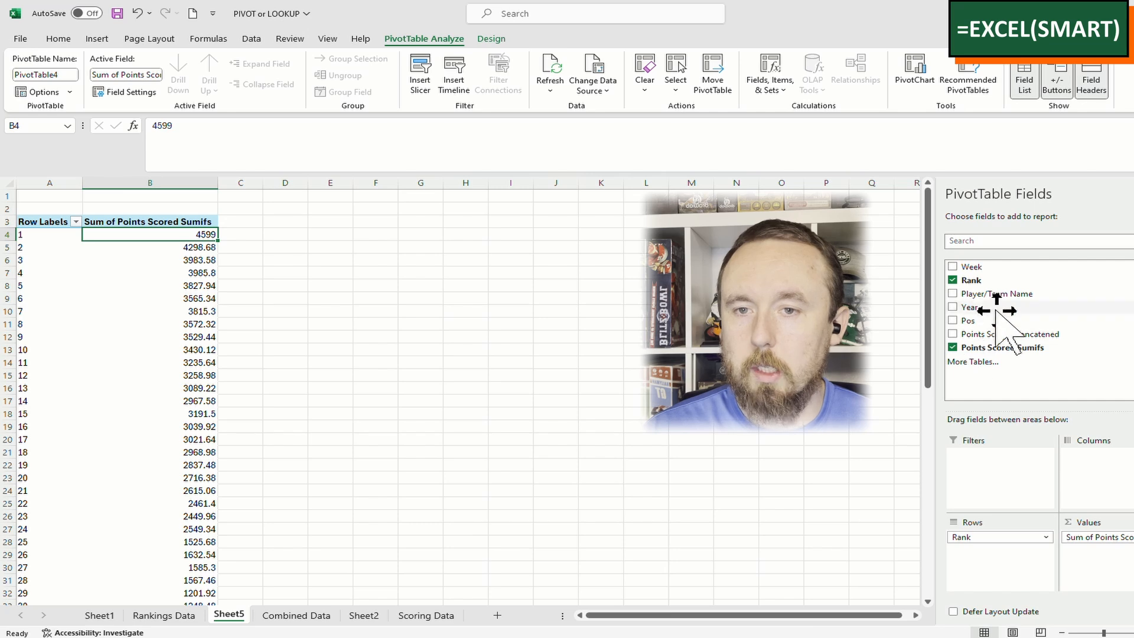
left_click_drag(1004, 320, 1122, 470)
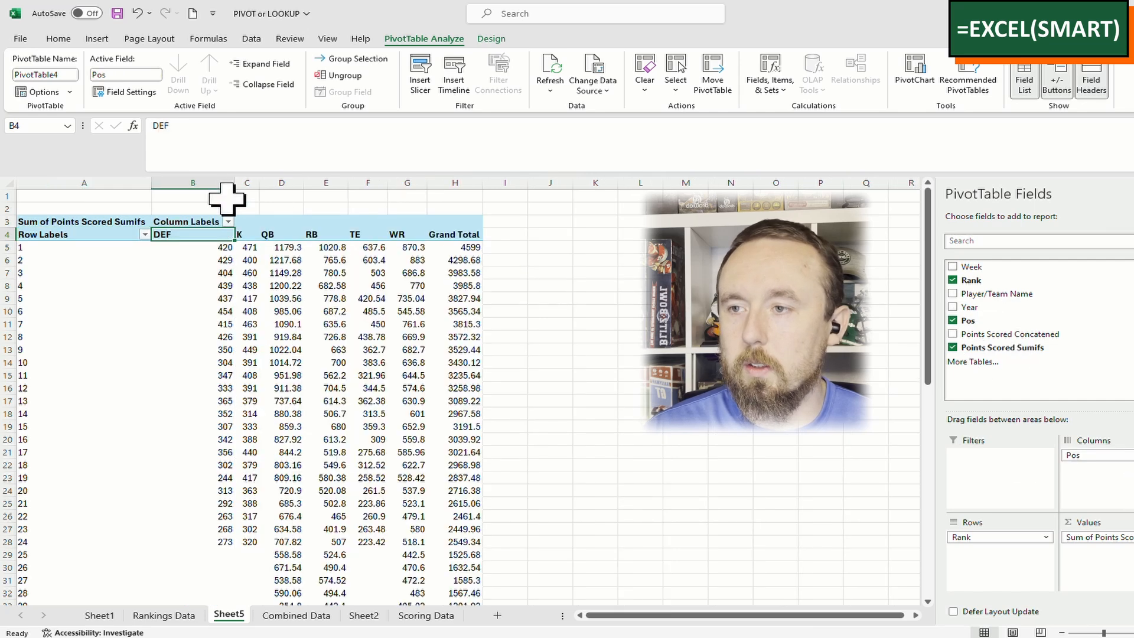
left_click(195, 248)
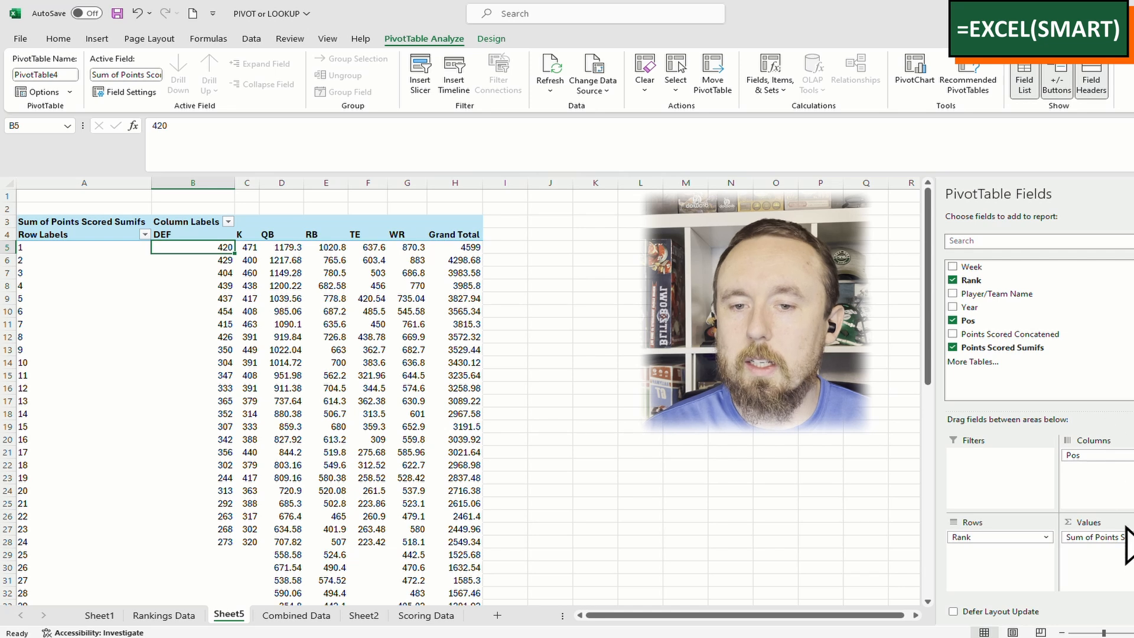
left_click_drag(1102, 537, 1102, 555)
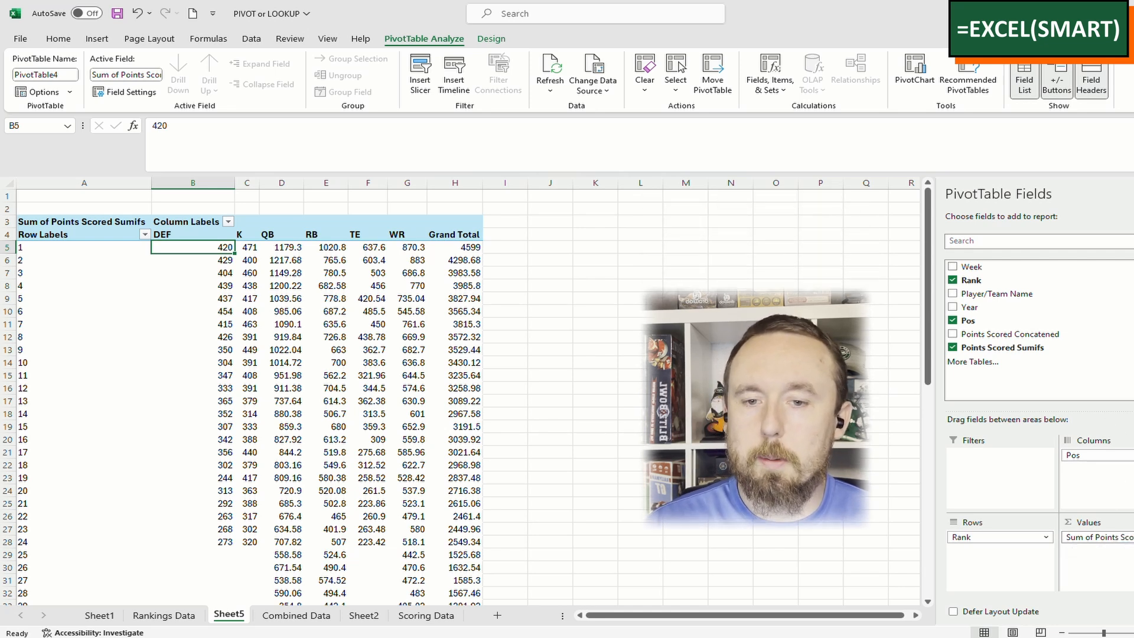
left_click(1100, 537)
Summarize the pivot values as Average instead of Sum
left_click(1101, 522)
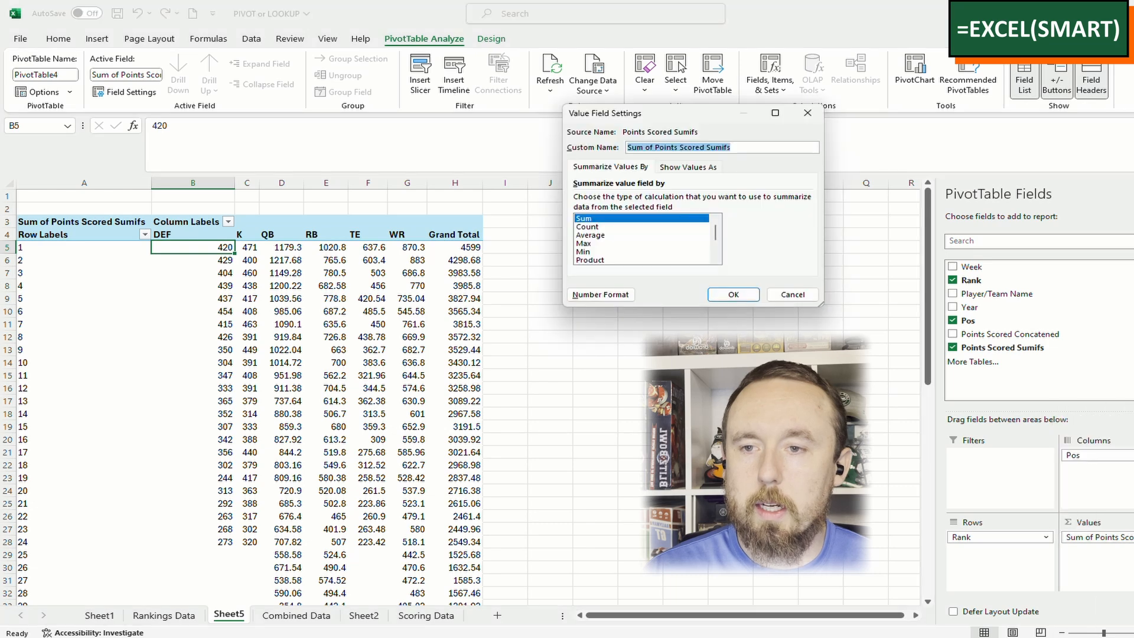
left_click(591, 235)
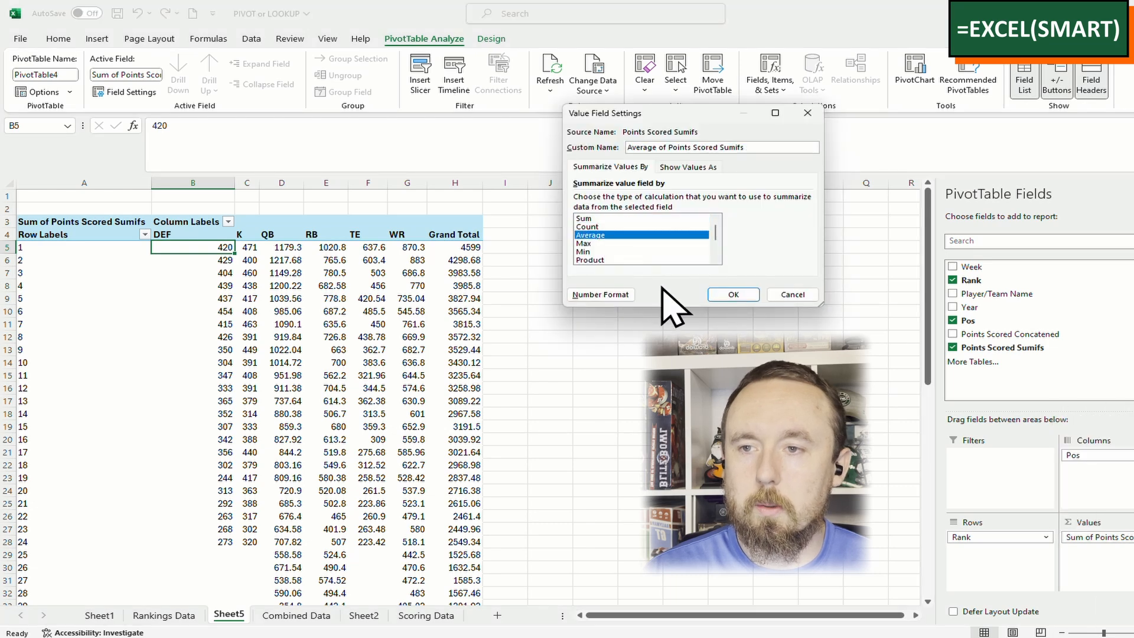
left_click(734, 295)
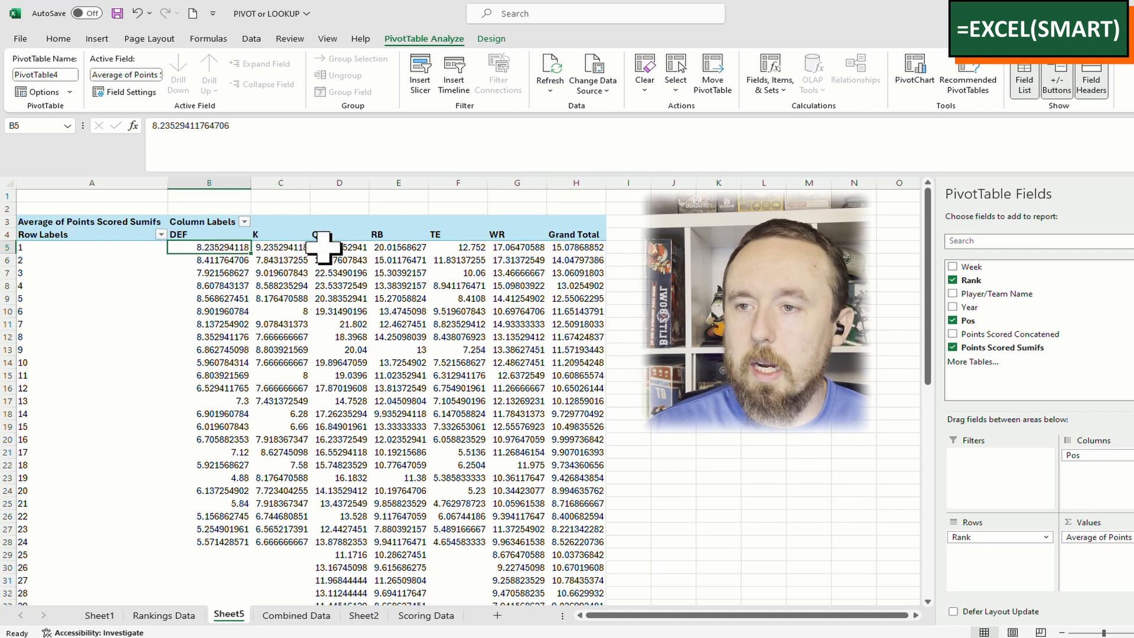
left_click_drag(220, 173, 549, 203)
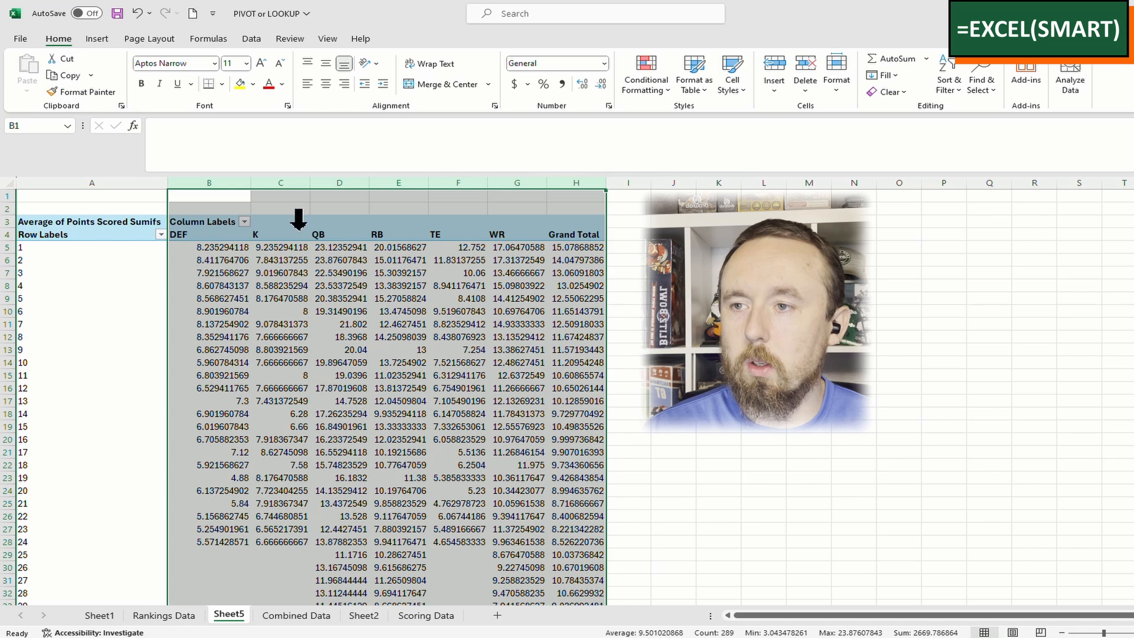
left_click(287, 247)
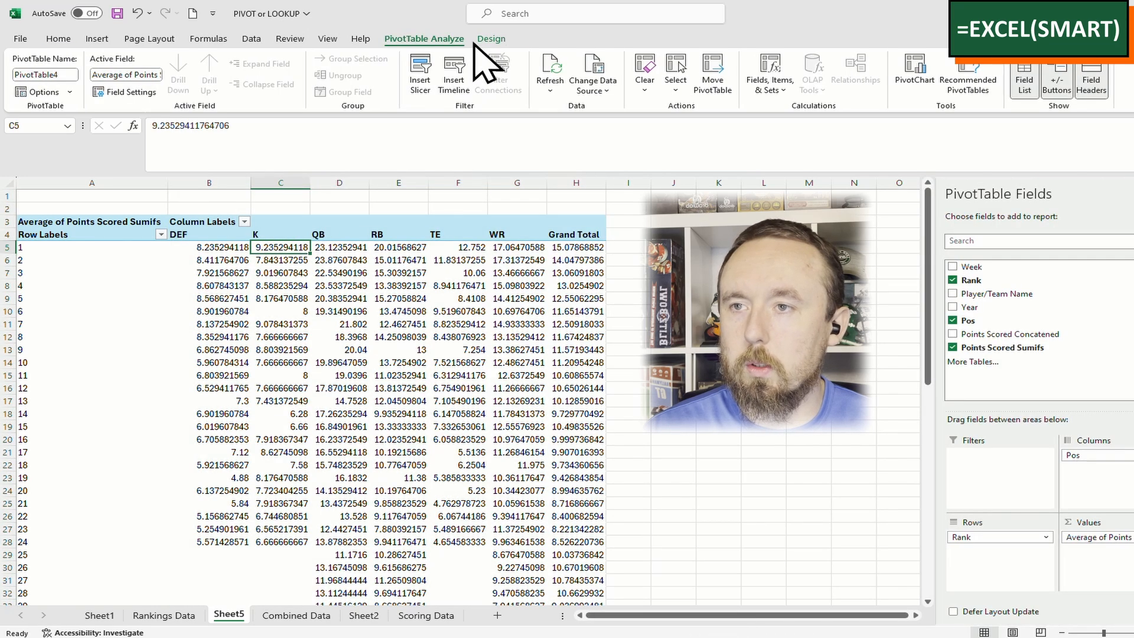
Turn off grand totals for the pivot table's rows and columns
key("alt+Tab")
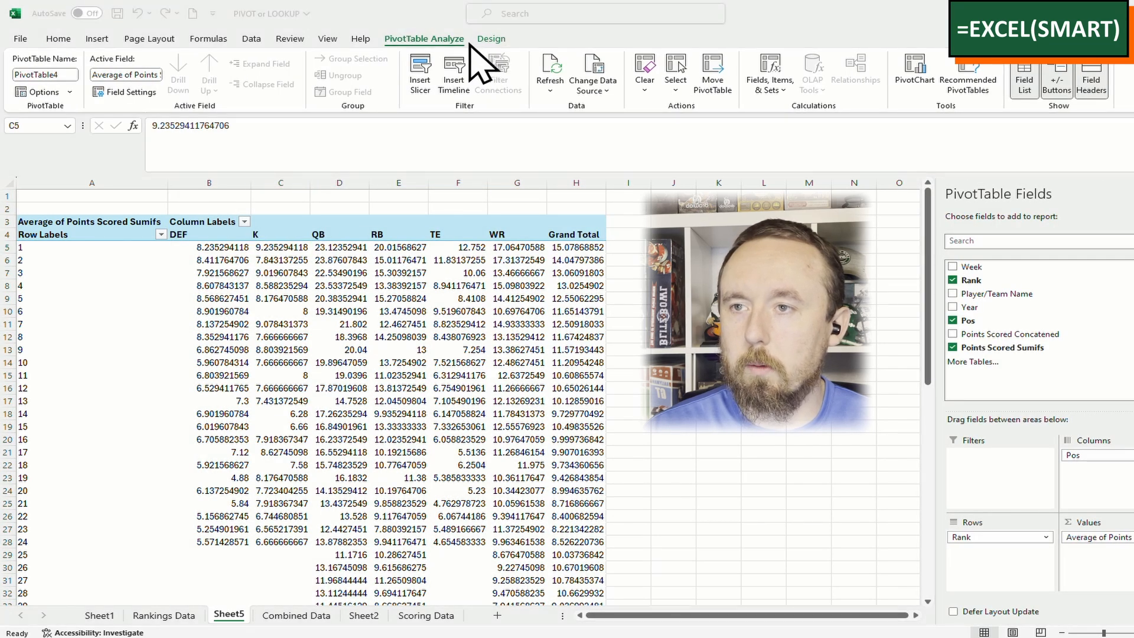
left_click(479, 40)
left_click(68, 75)
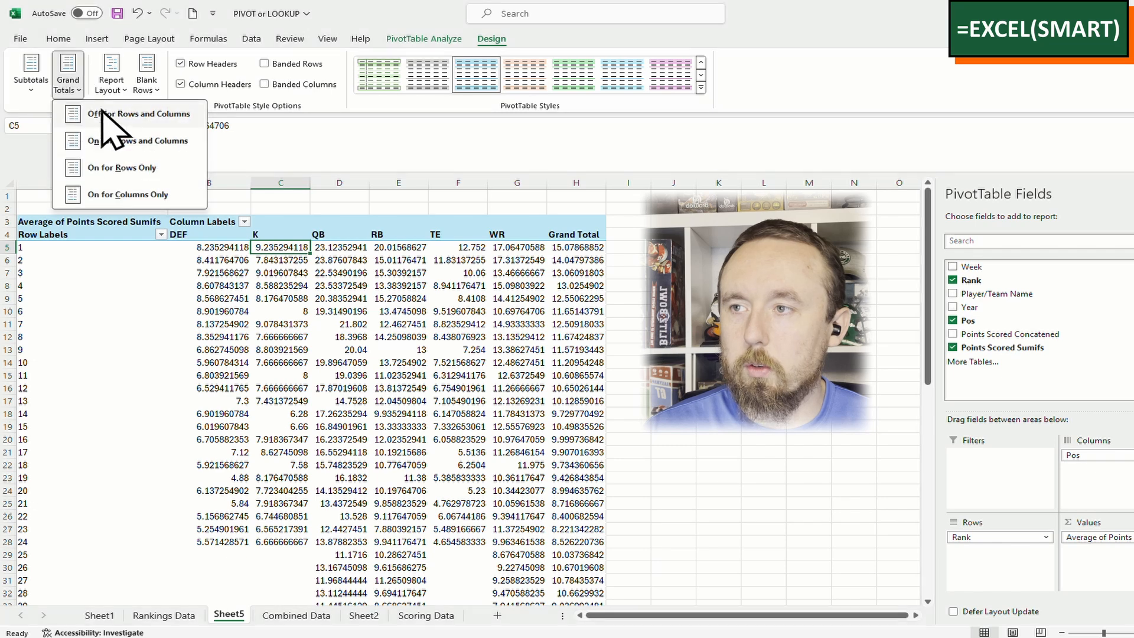
left_click(106, 119)
left_click(31, 77)
left_click(33, 107)
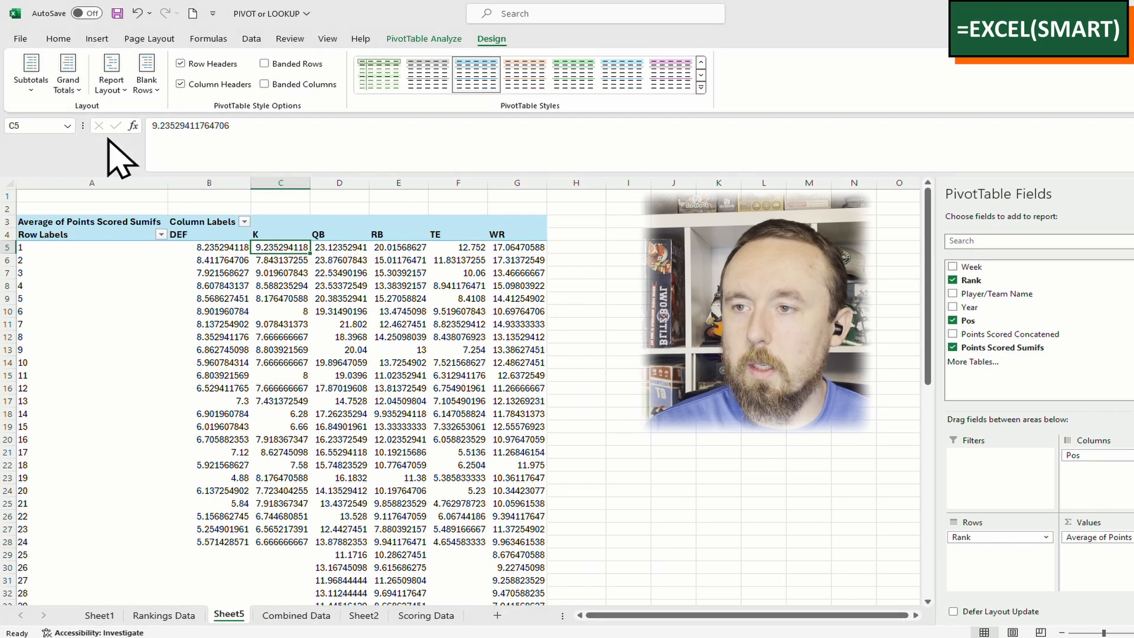
left_click(464, 259)
Format the pivot value columns as Number with one decimal place
left_click(59, 39)
left_click_drag(220, 182, 526, 203)
left_click(604, 63)
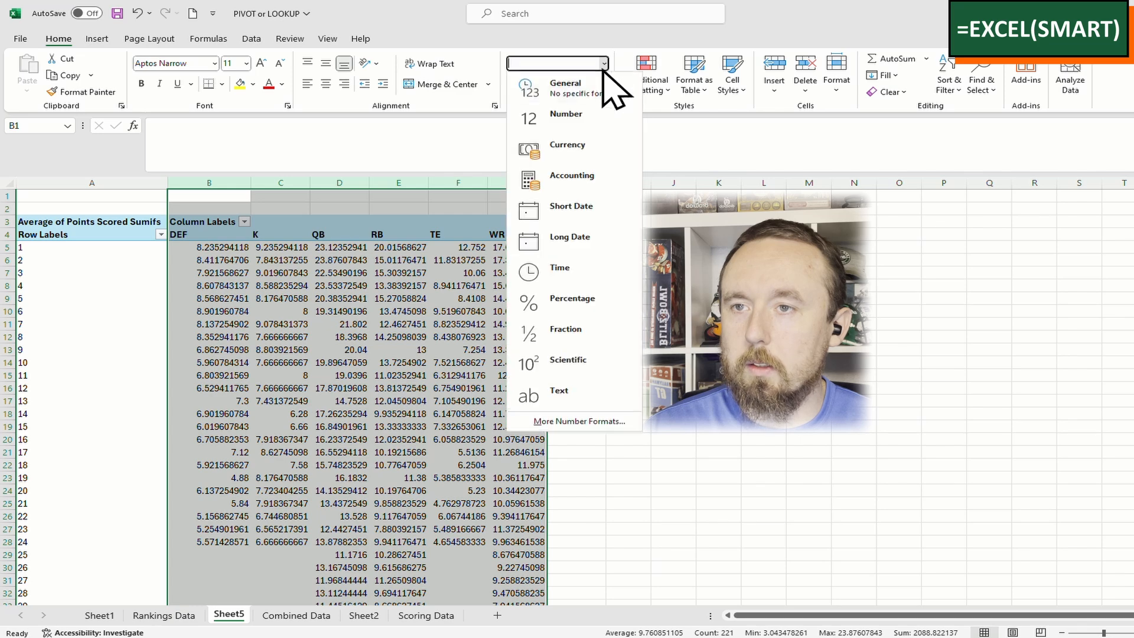
left_click(589, 120)
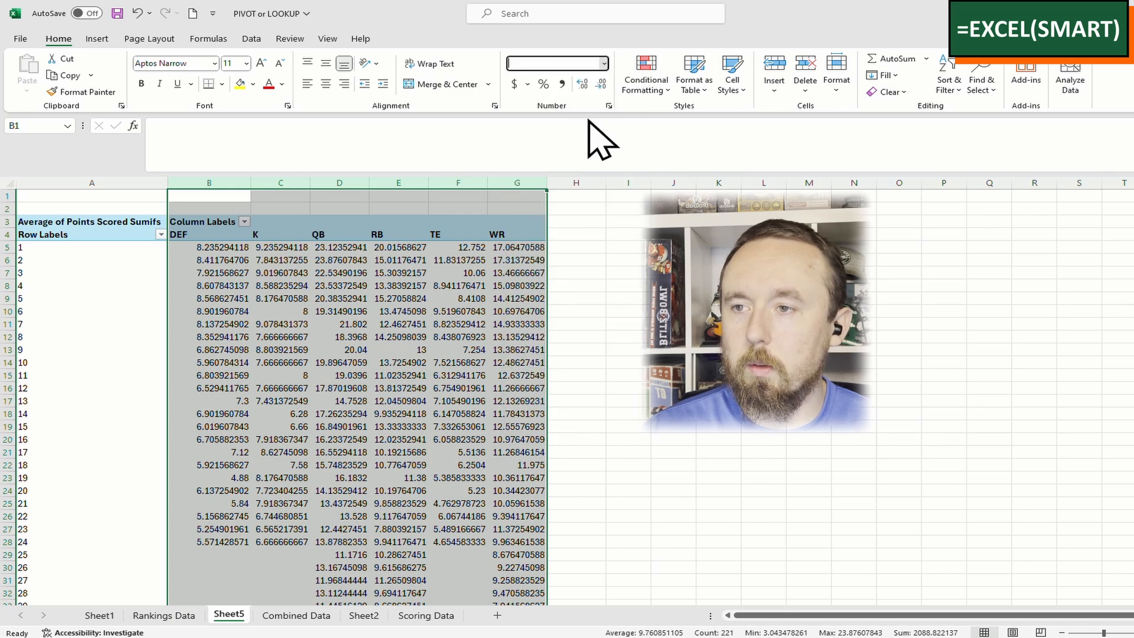
left_click(601, 84)
left_click(239, 248)
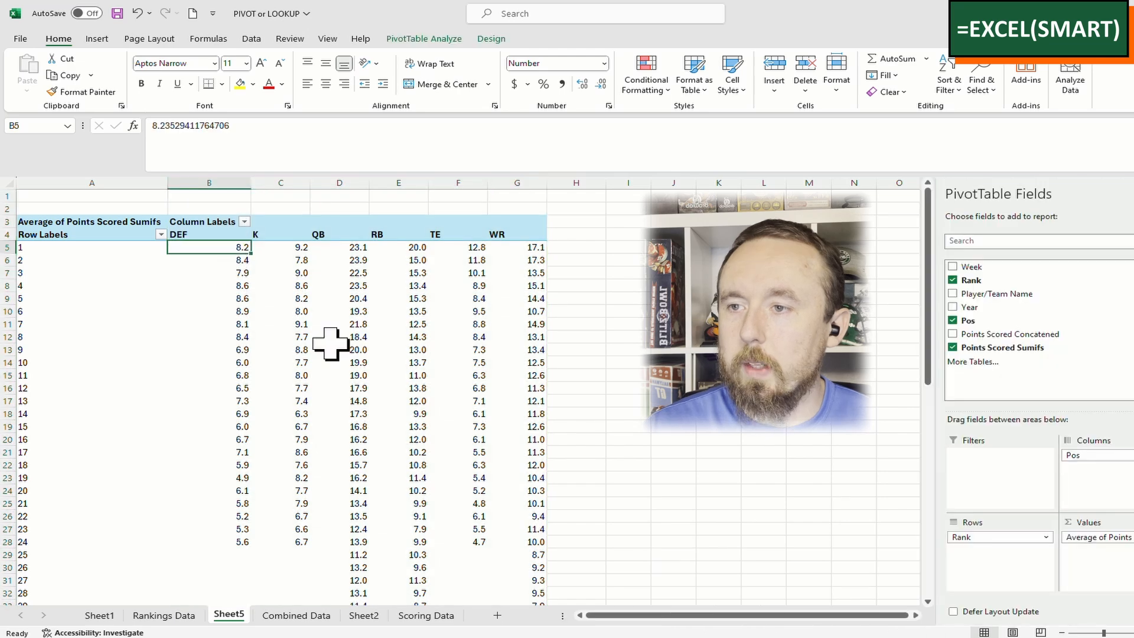
Insert a 2-D line PivotChart of average points by rank, one line per position
left_click(99, 39)
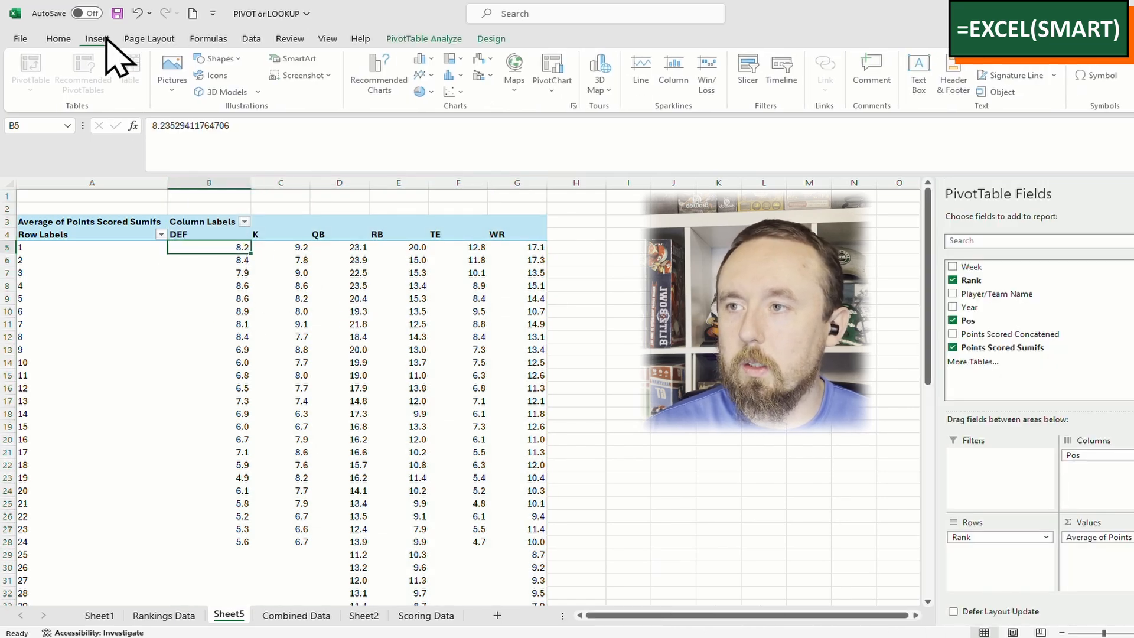
left_click(423, 81)
left_click(436, 116)
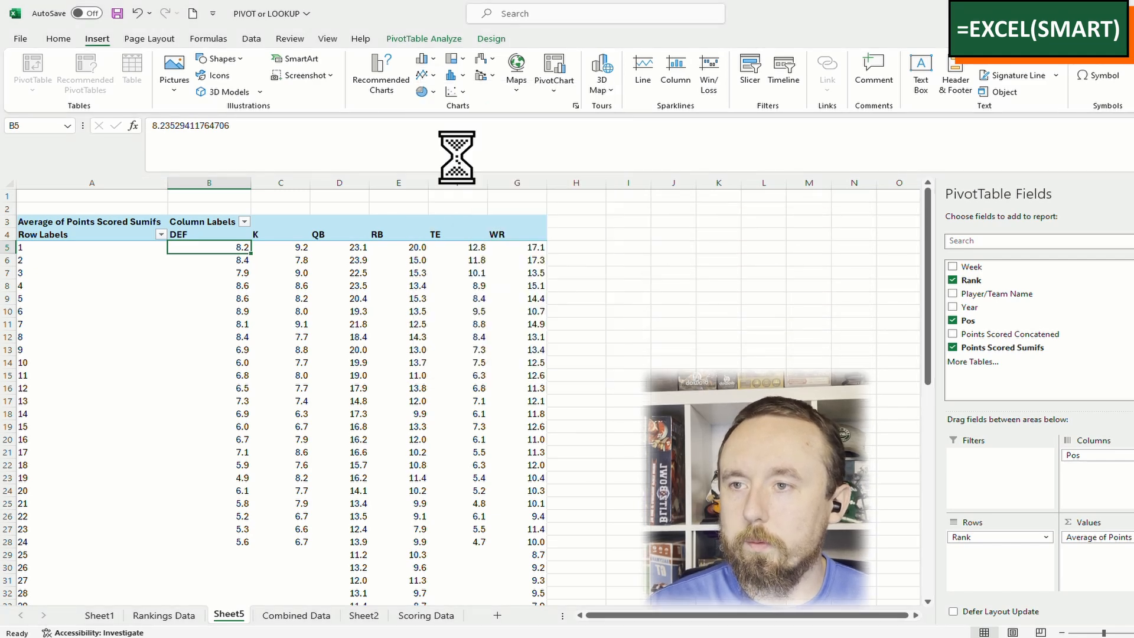
left_click(818, 236)
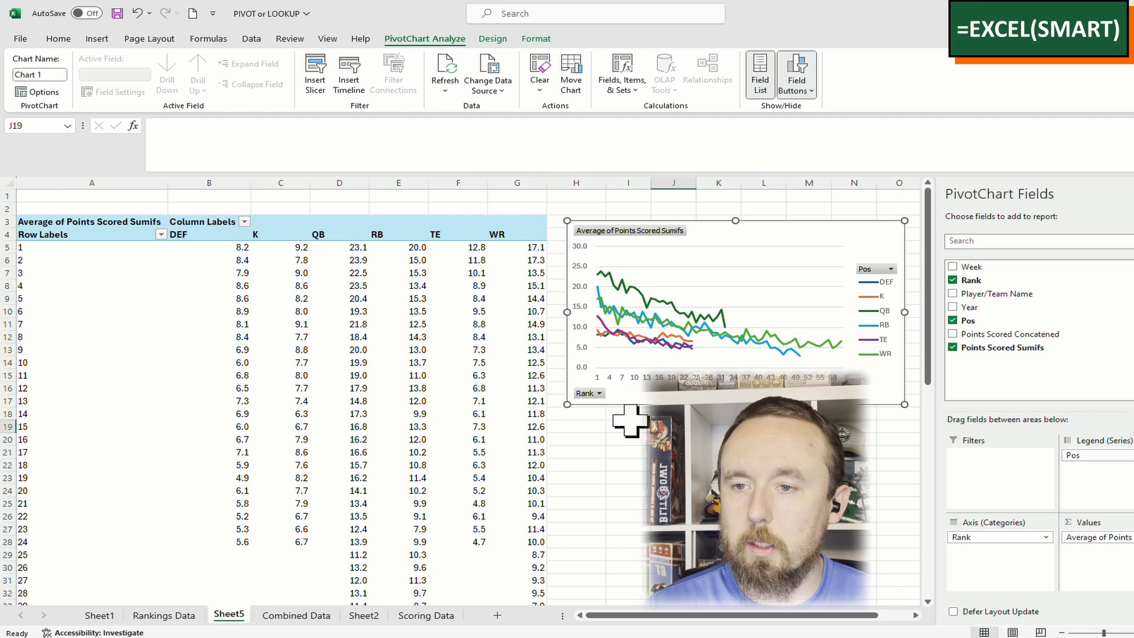
key("Escape")
Check the RB rank 8, TE rank 7 and DEF rank 1 averages in the pivot table
left_click(390, 336)
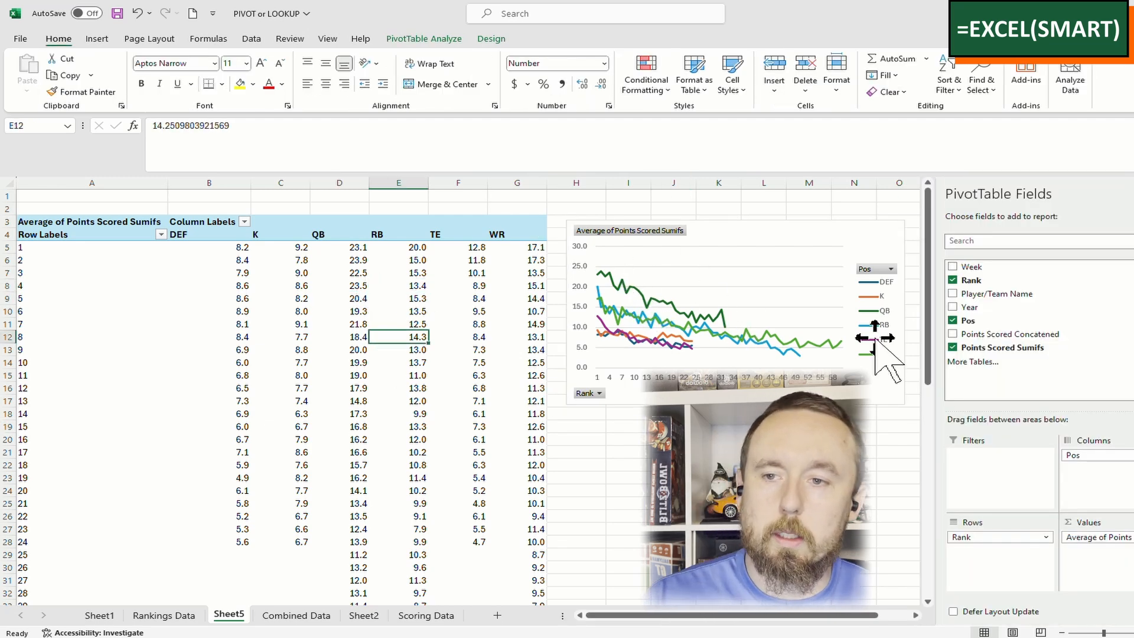
left_click(459, 323)
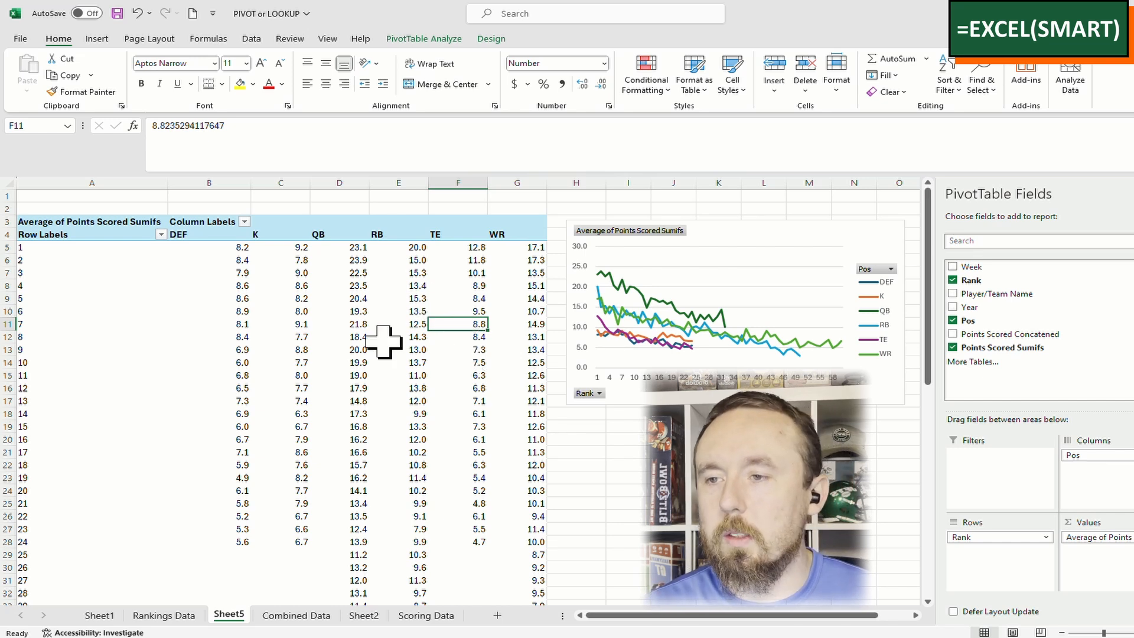
left_click(387, 400)
left_click(235, 248)
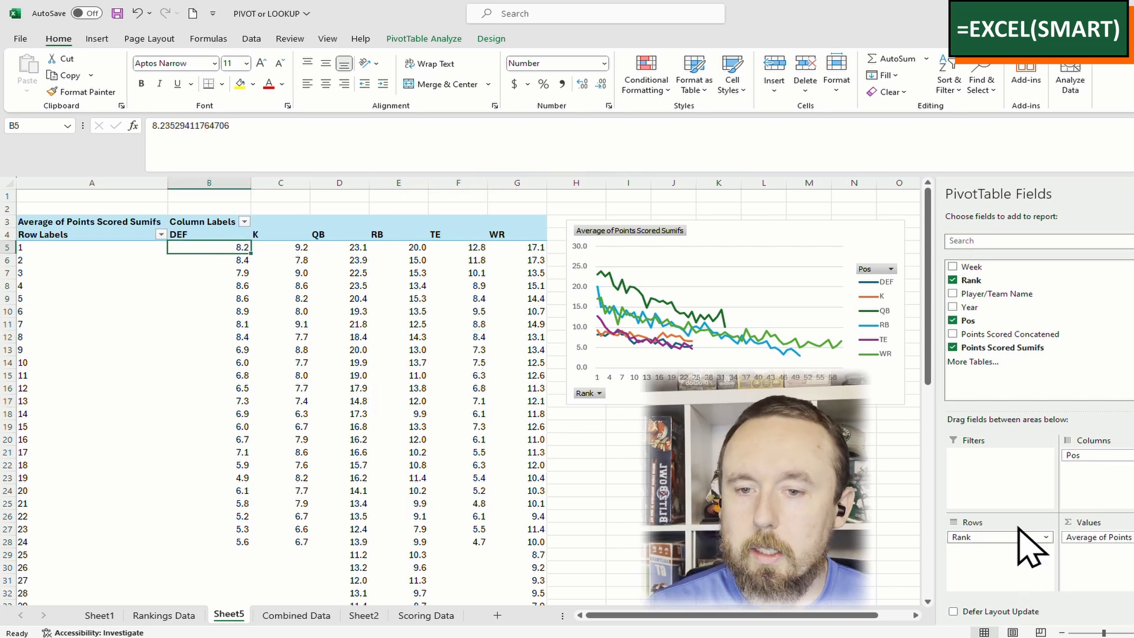
Make Pos a report filter and filter the pivot table to QB
left_click_drag(1101, 453, 999, 455)
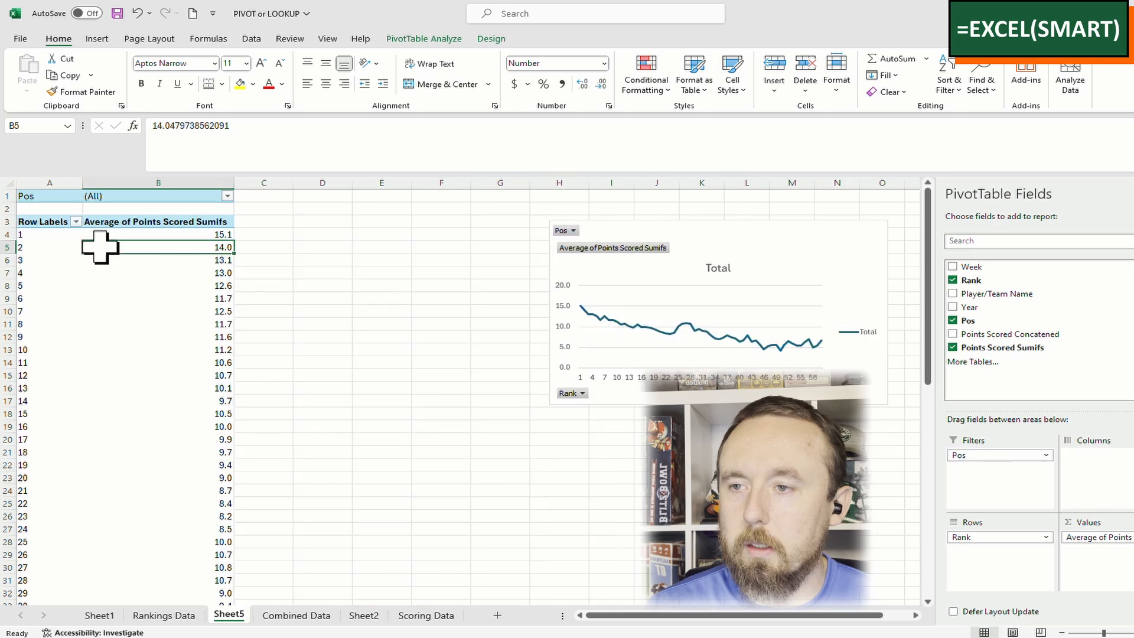
left_click(228, 196)
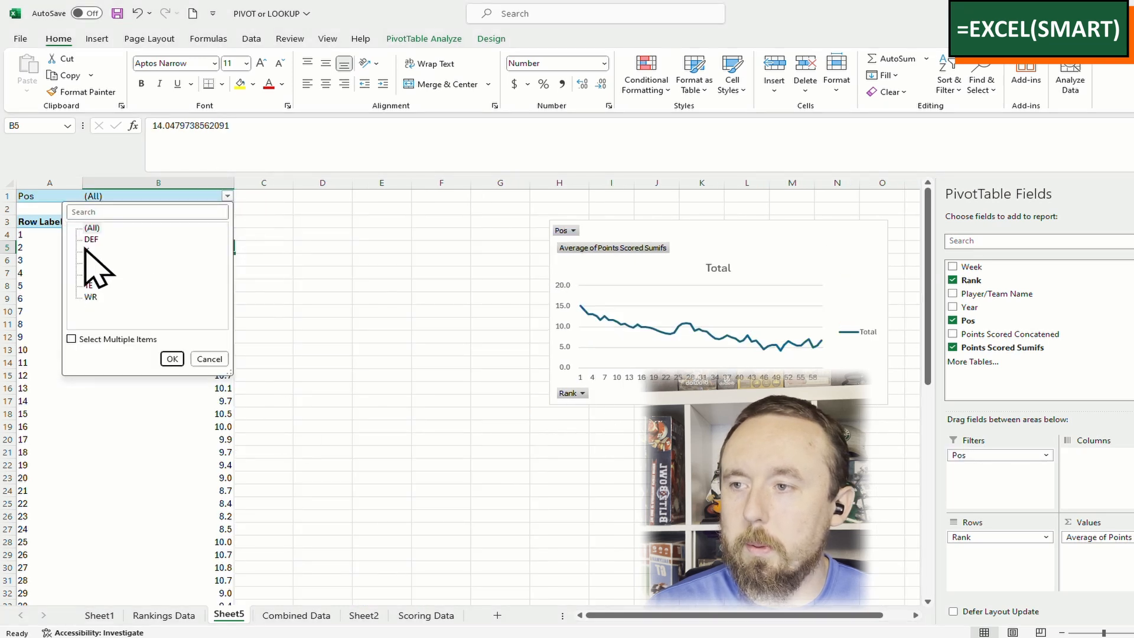
left_click(89, 262)
left_click(172, 359)
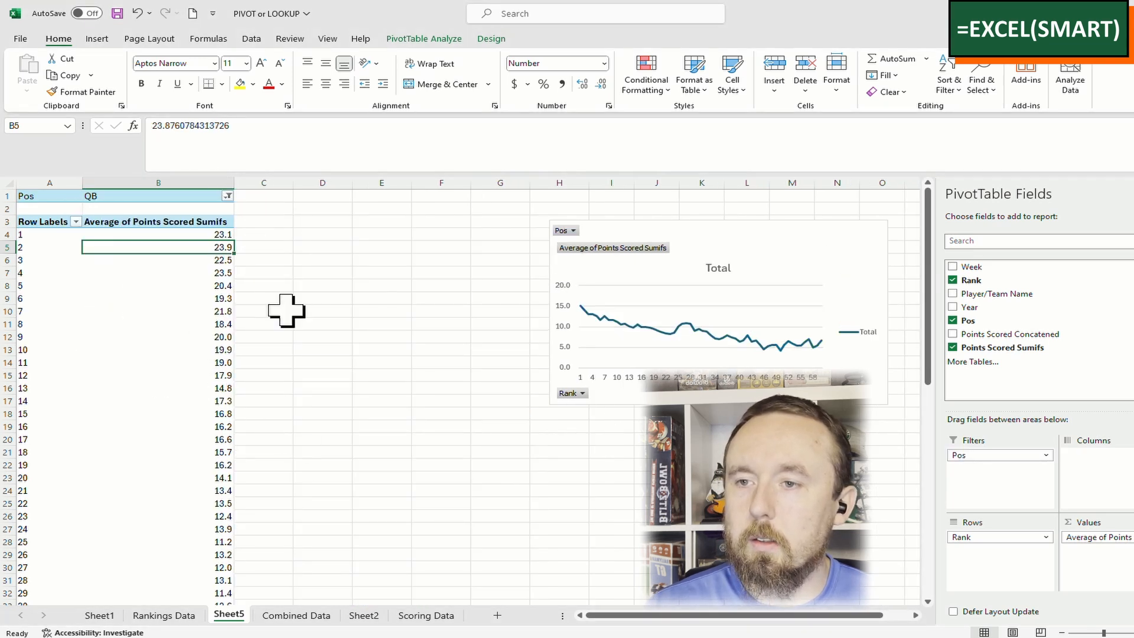
Move and widen the pivot chart so it sits beside the QB pivot table
left_click_drag(736, 231, 498, 218)
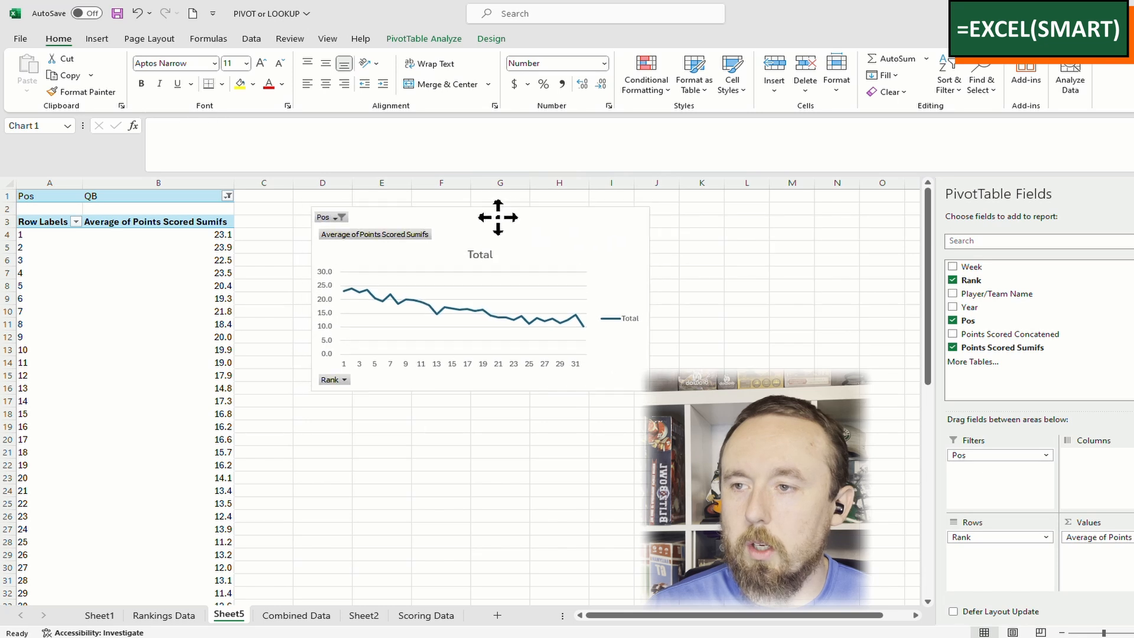
left_click_drag(649, 392, 829, 394)
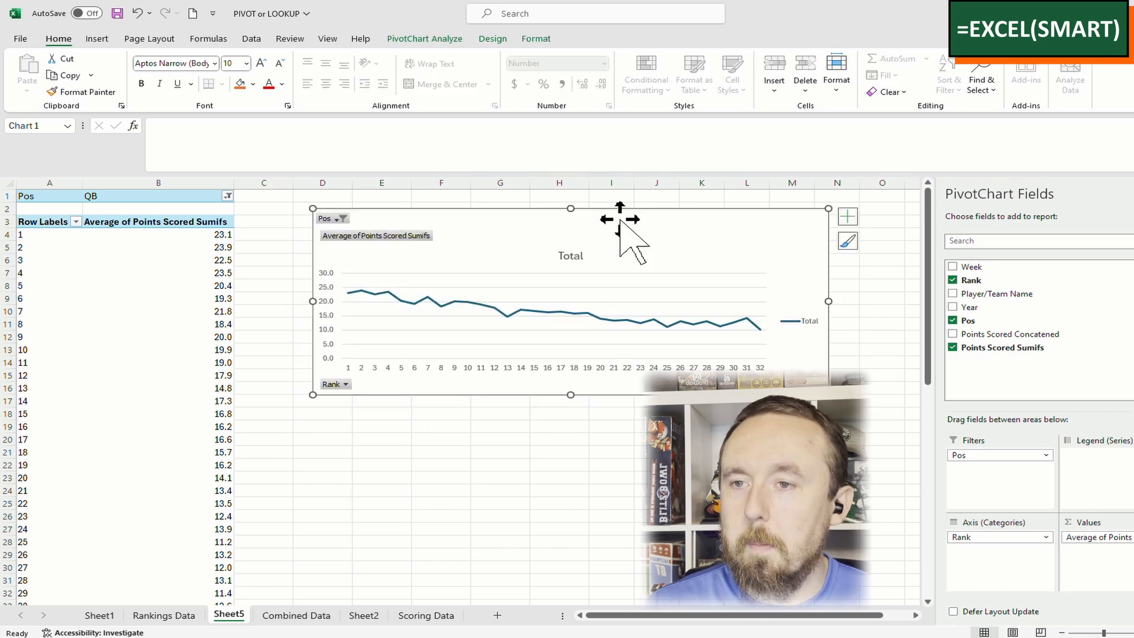
left_click_drag(621, 220, 678, 223)
left_click(168, 239)
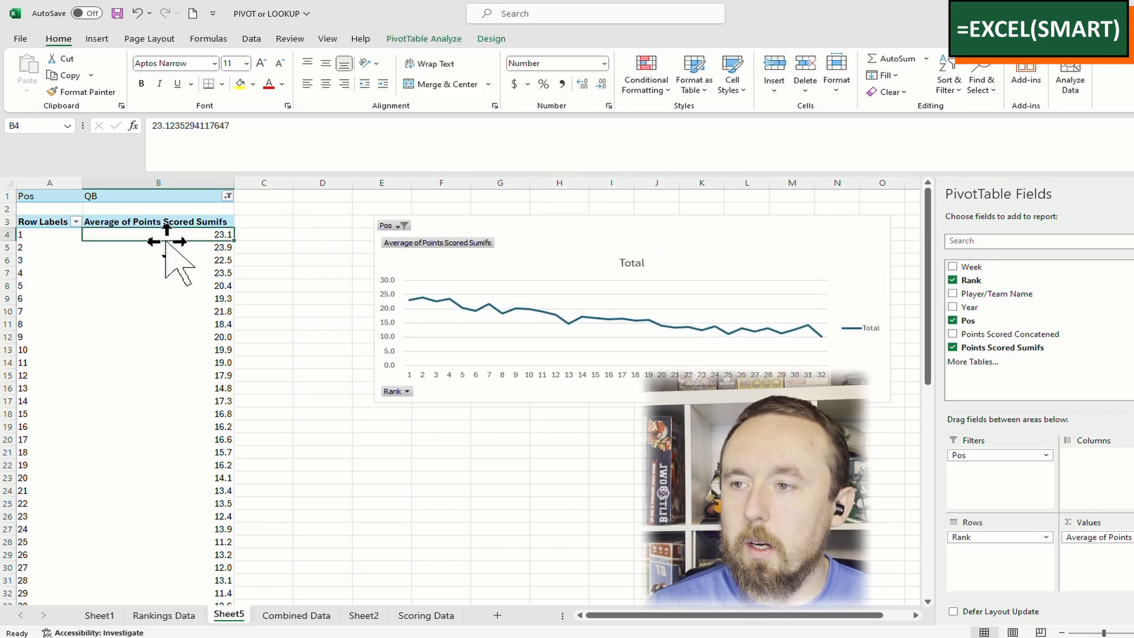
left_click(152, 310)
left_click(261, 238)
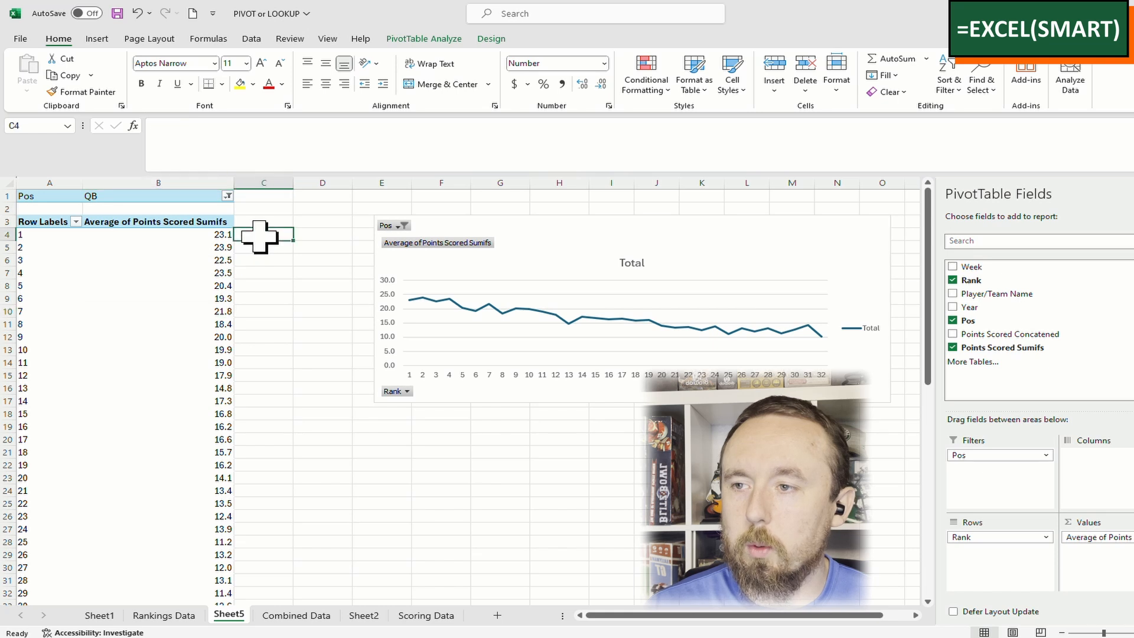
left_click(183, 251)
left_click(263, 239)
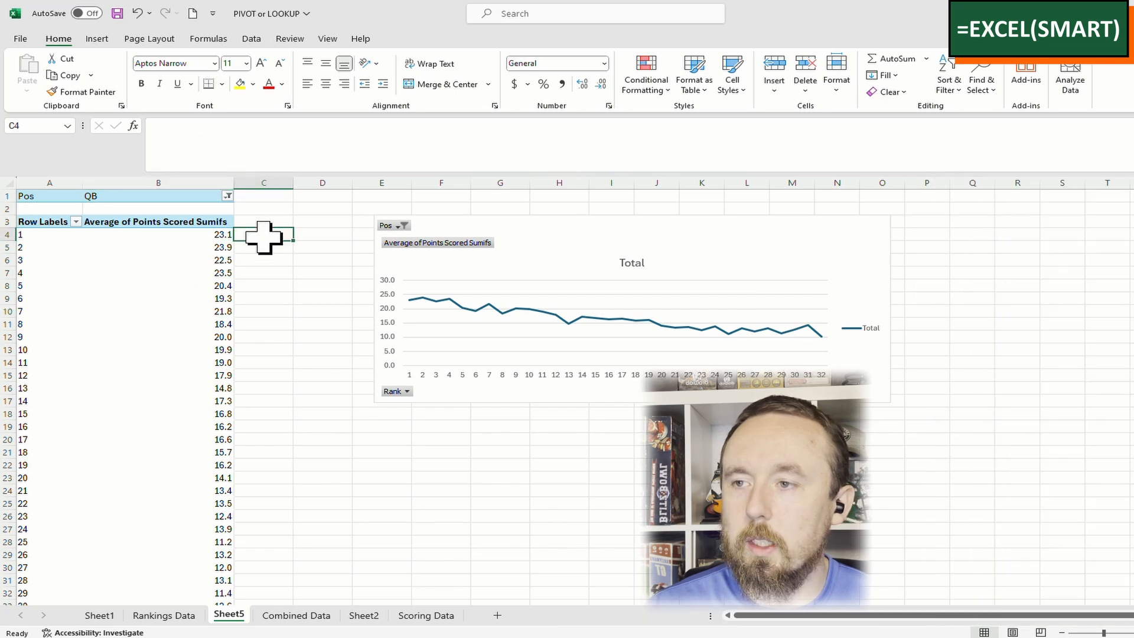
left_click(188, 235)
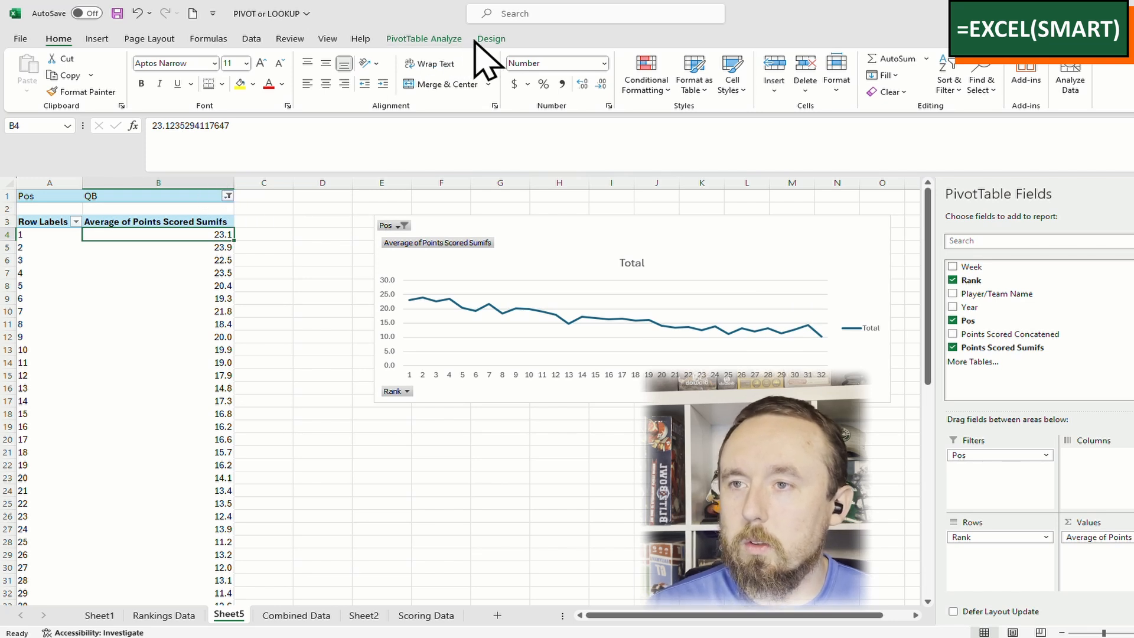
key("alt+Tab")
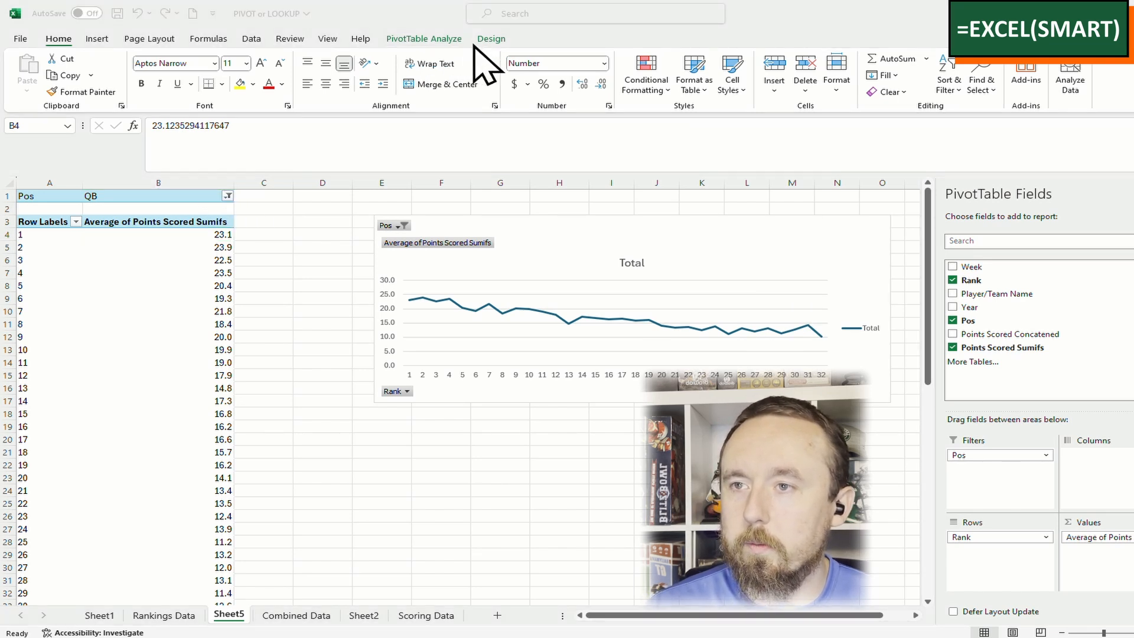
left_click(479, 40)
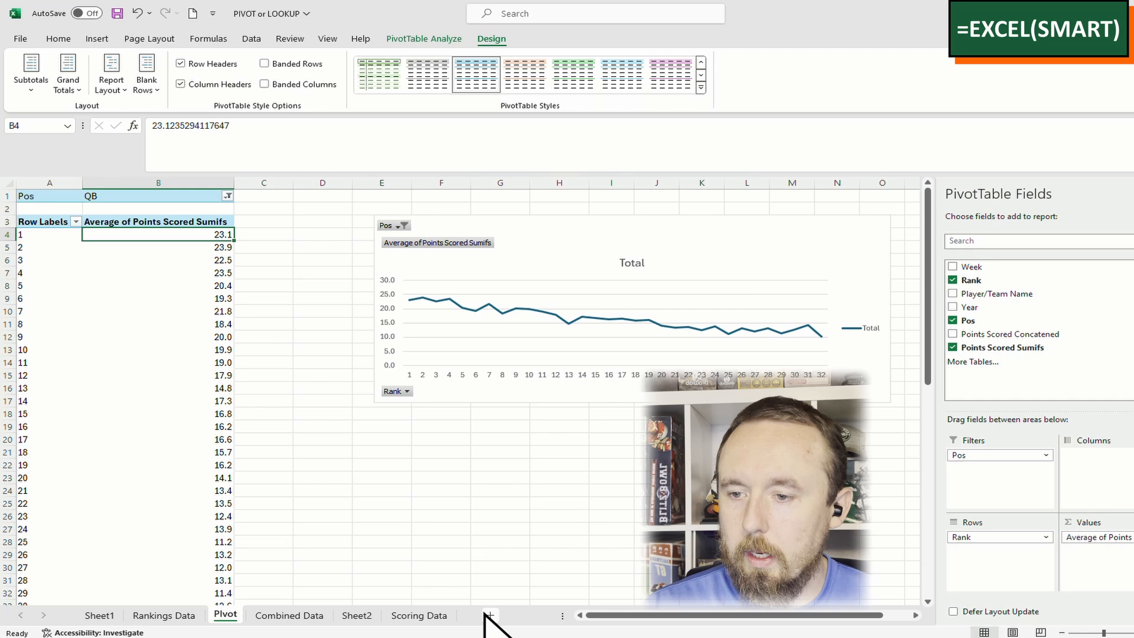
Add a new worksheet named 'Lookups'
left_click(497, 616)
double_click(274, 616)
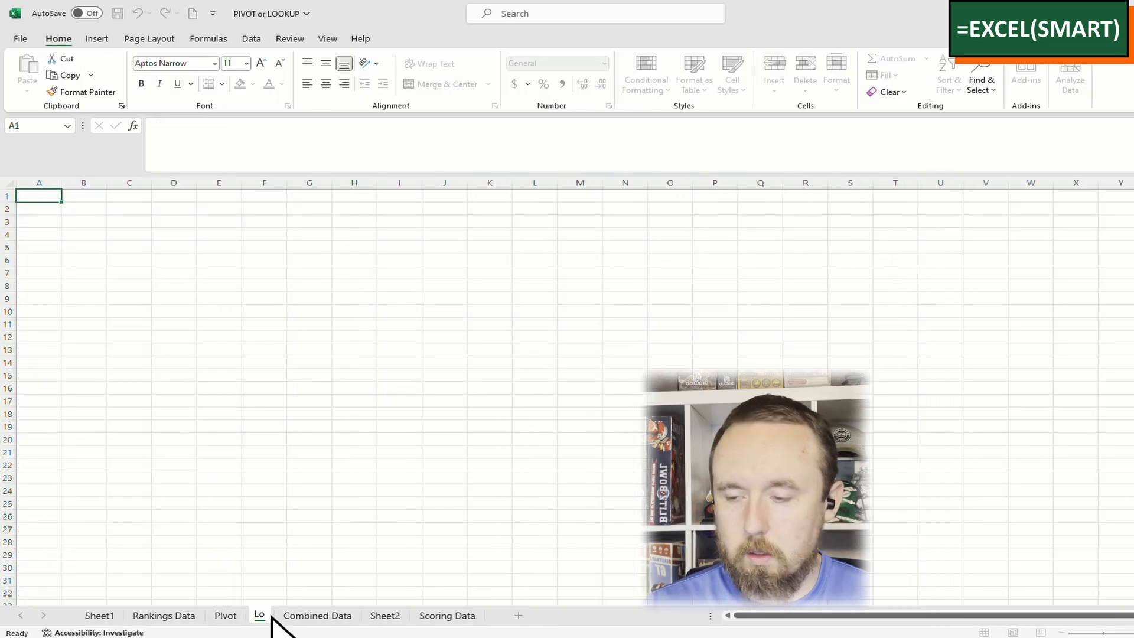
type("Lookups")
key("Return")
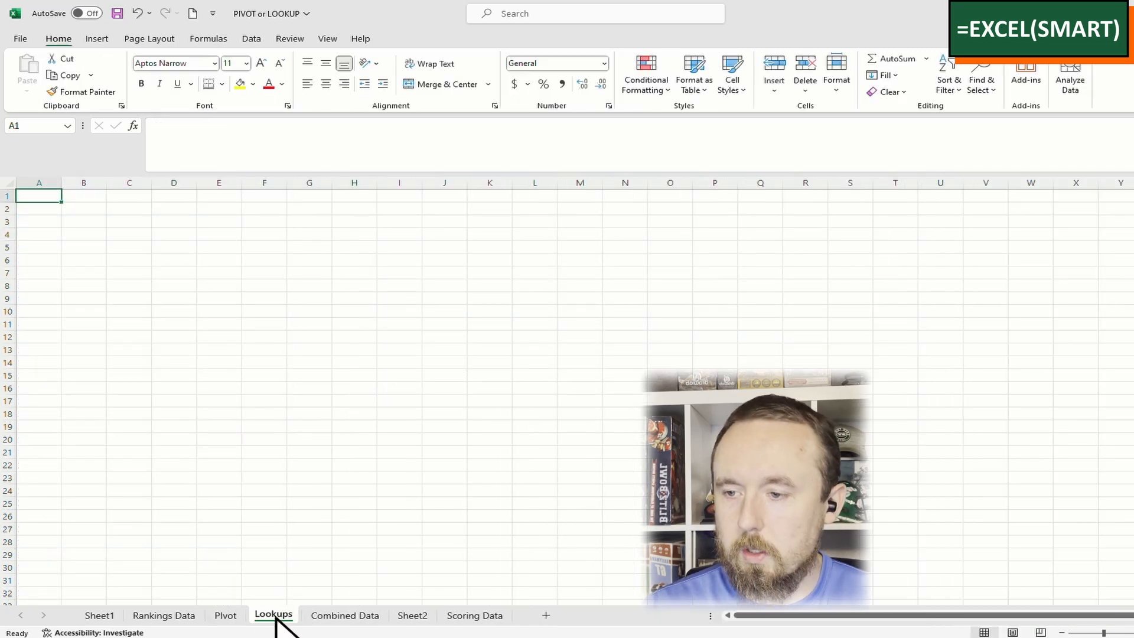
List ranks 1 through 20 down A2:A21
left_click(37, 206)
type("1")
key("Return")
type("2")
key("Up")
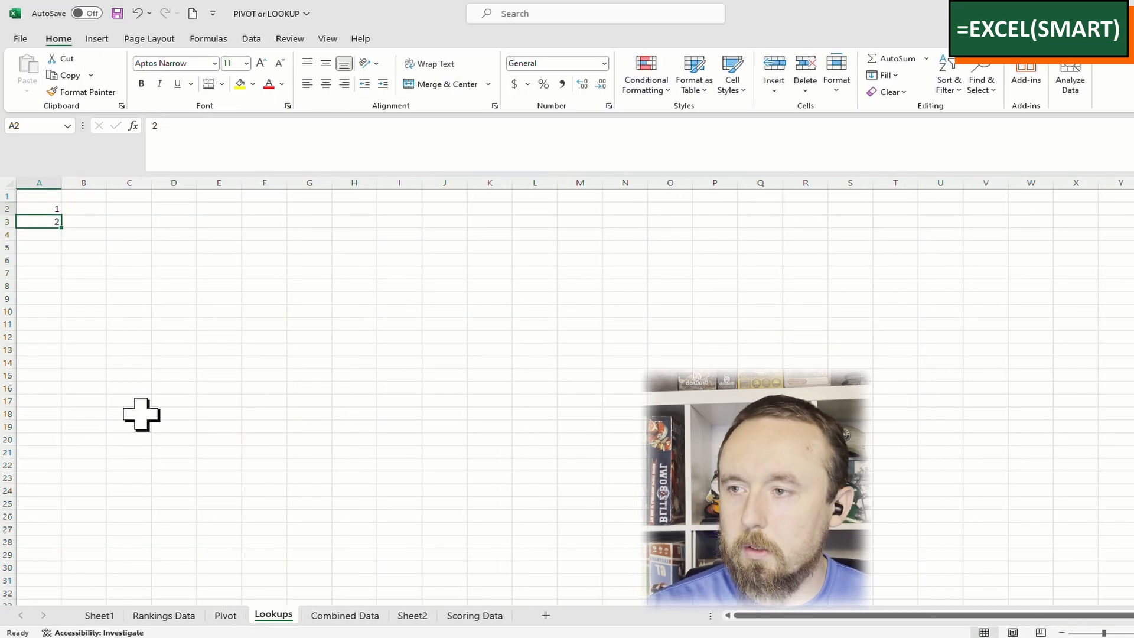
key("shift+Down")
left_click_drag(61, 228, 26, 369)
left_click_drag(127, 285, 121, 274)
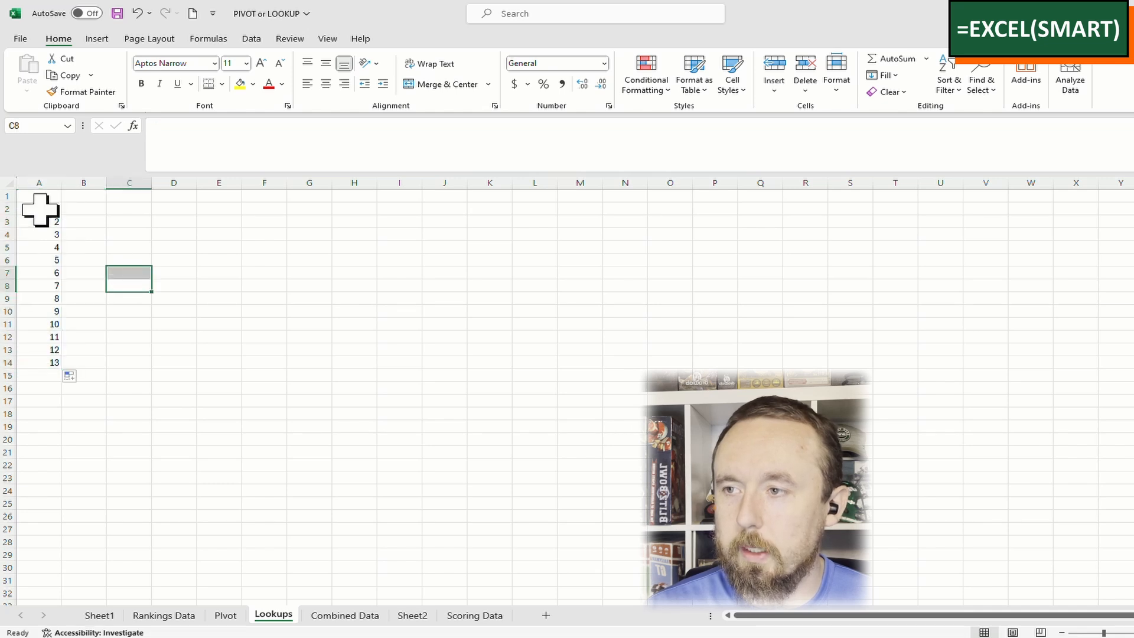
left_click_drag(40, 209, 46, 362)
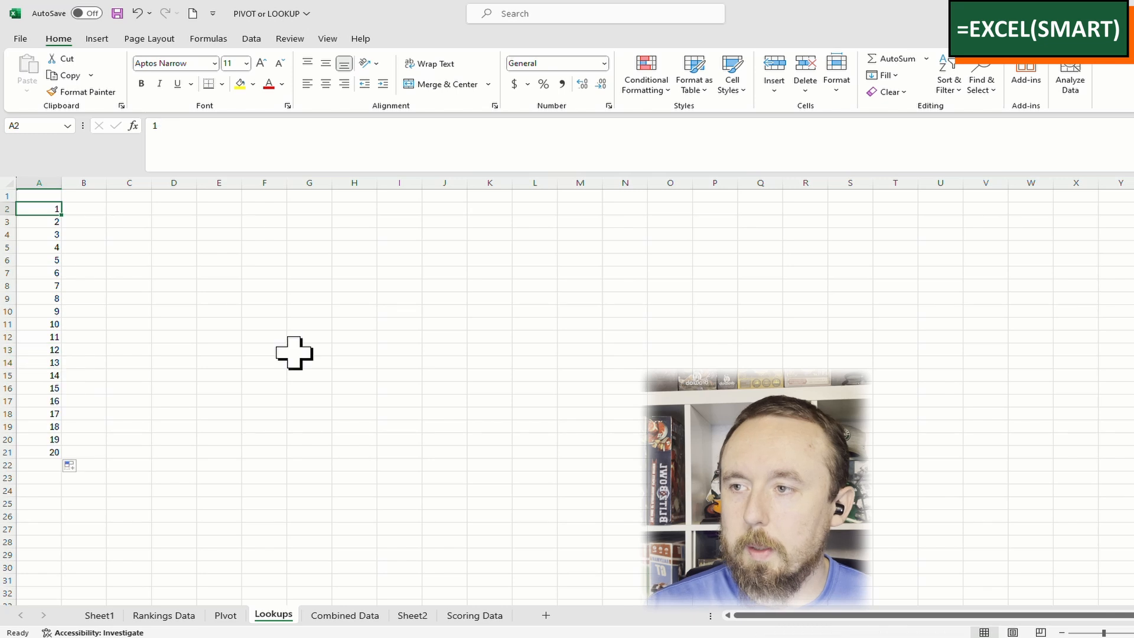
Enter headers QB in A1, 'Avg Points Scored' in B1 and 'Avg Points Scored - All' in C1
key("Up")
type("Q")
key("ctrl+Return")
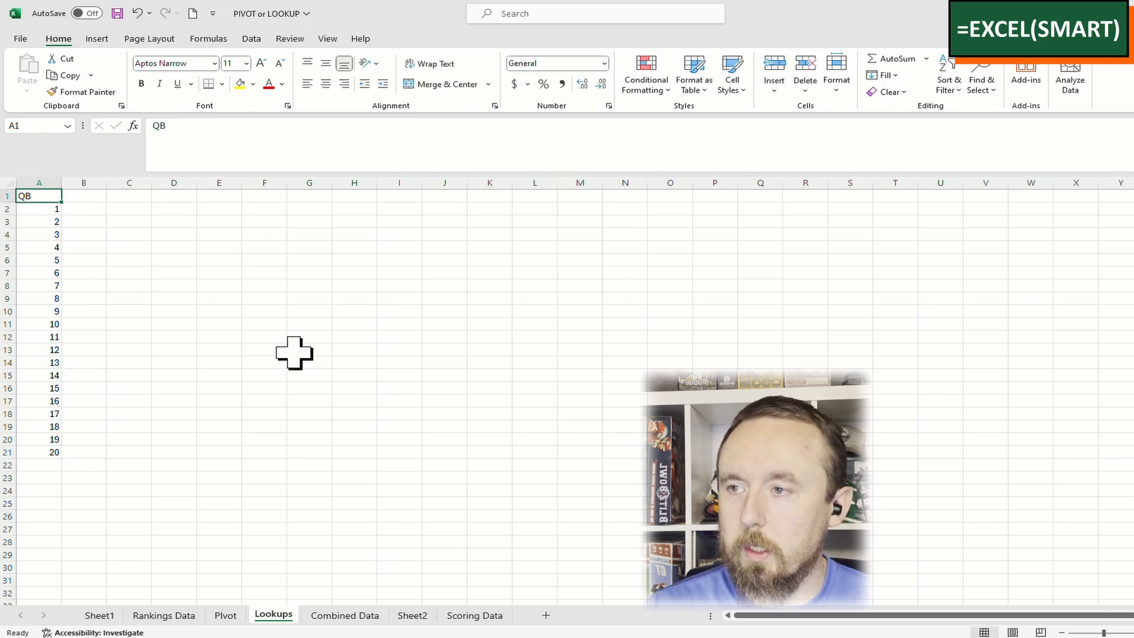
key("Right")
type("Poi")
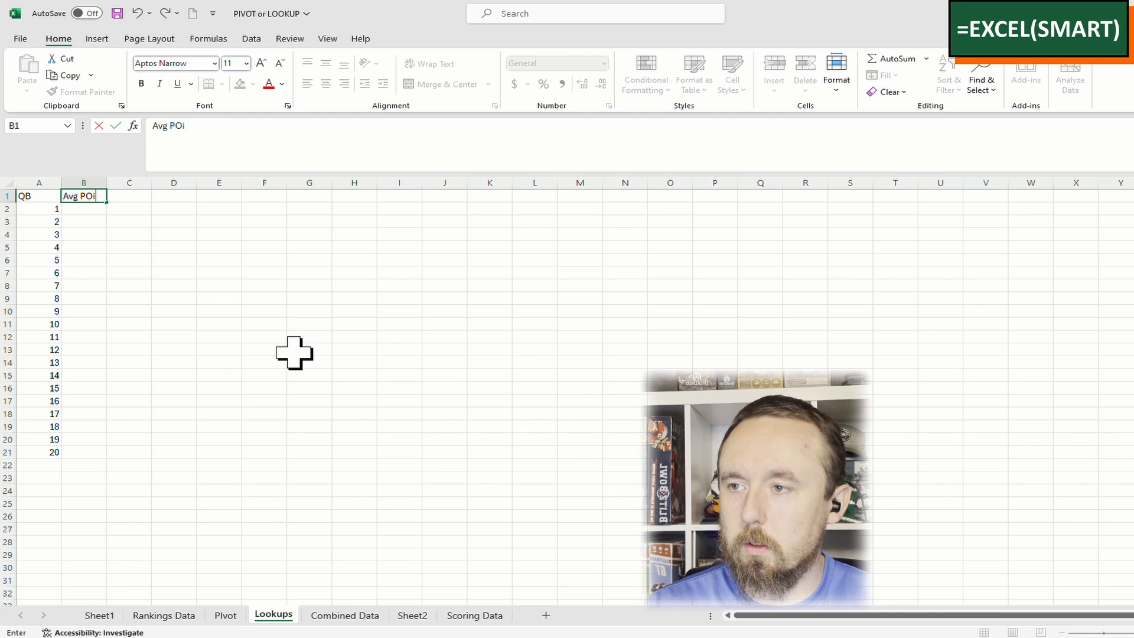
type("nts Scored")
key("Tab")
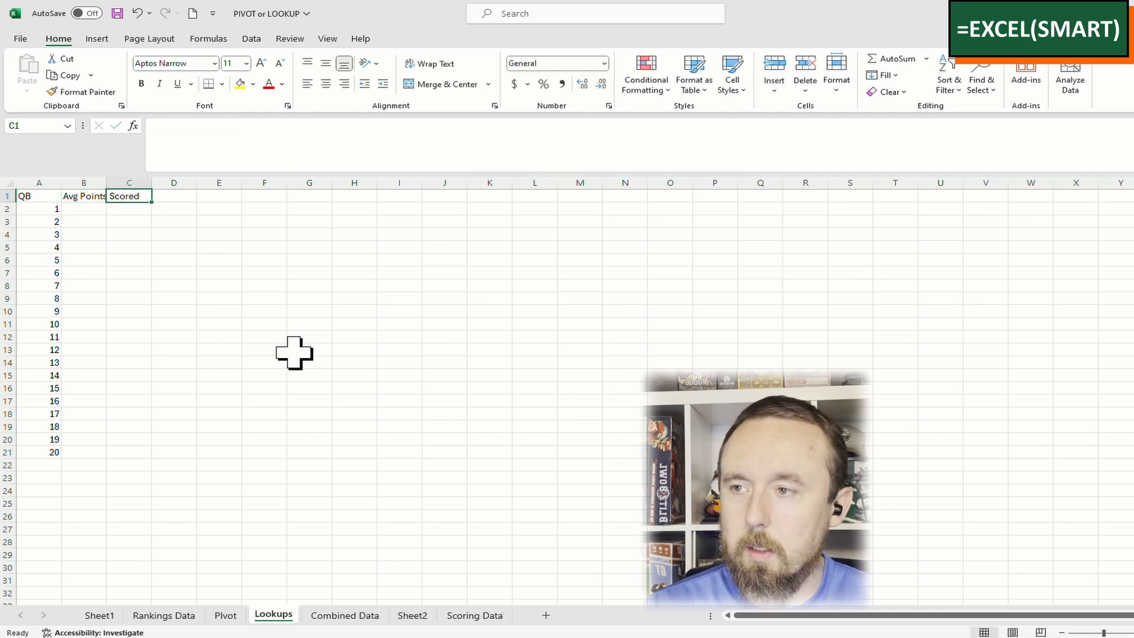
type("Avg Points Scored - All")
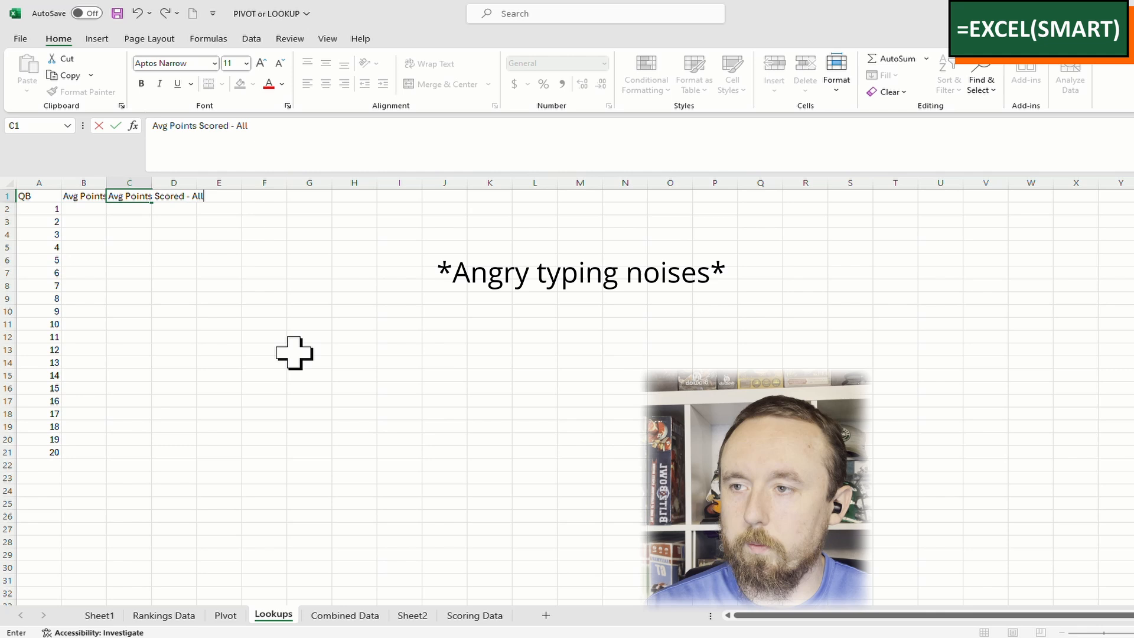
key("Return")
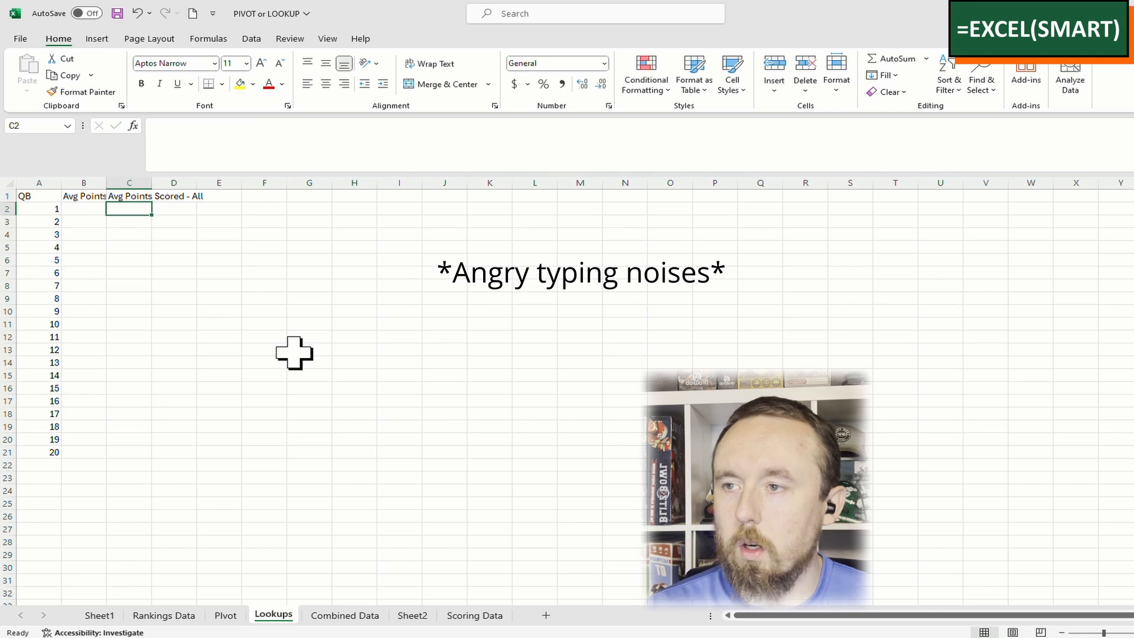
left_click(88, 208)
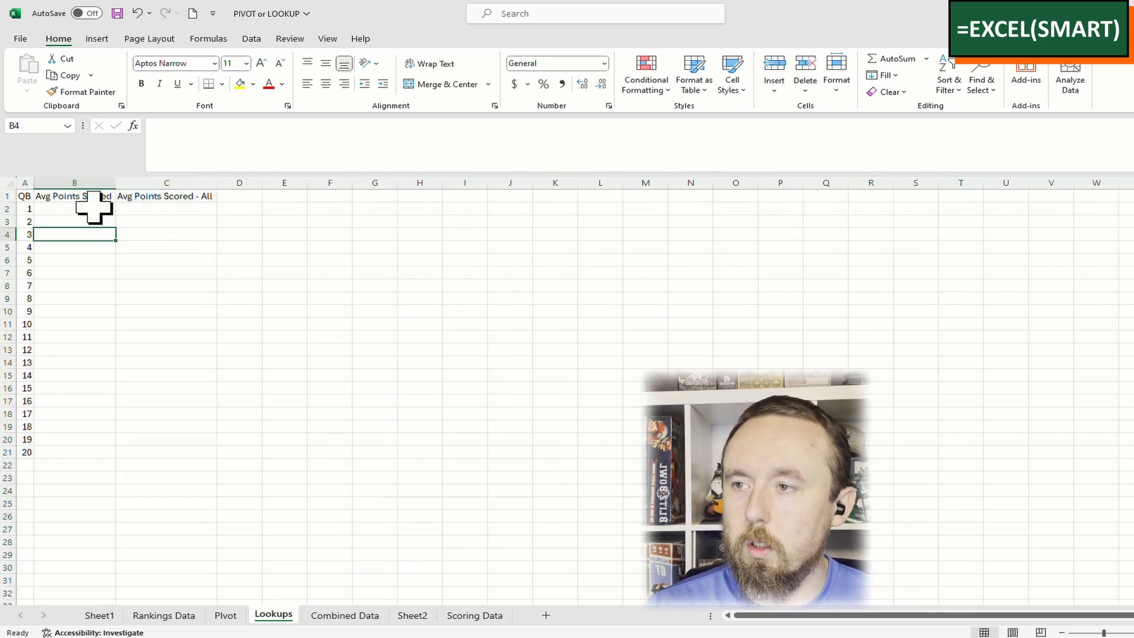
Start =AVERAGEIFS in B2, averaging Combined Data column G where column B matches A2
type("=averageifs(")
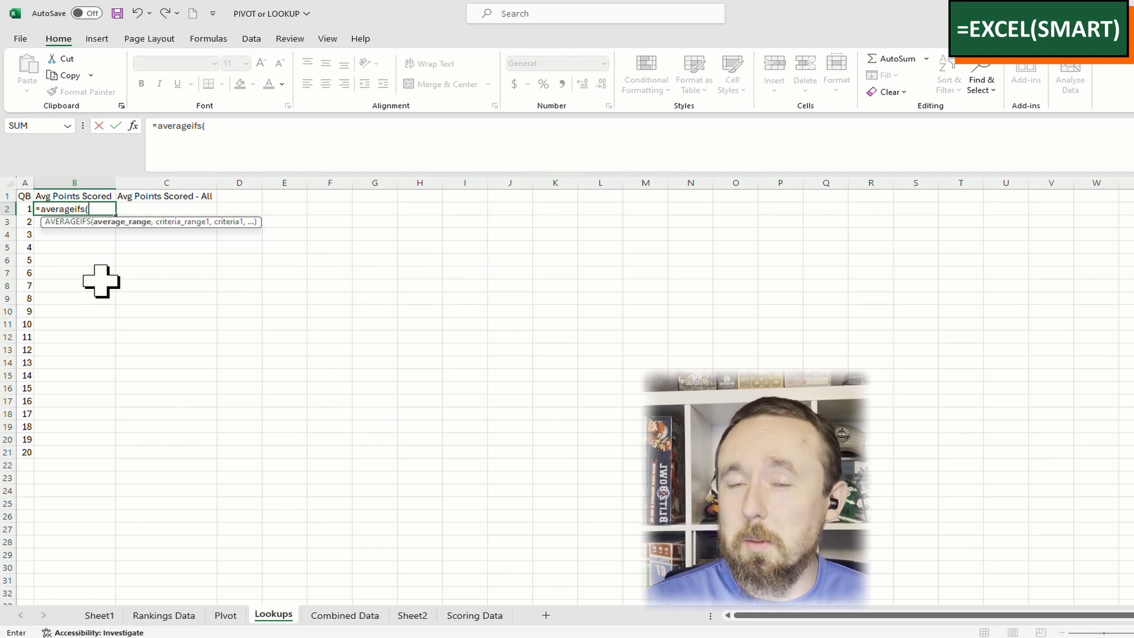
left_click(345, 615)
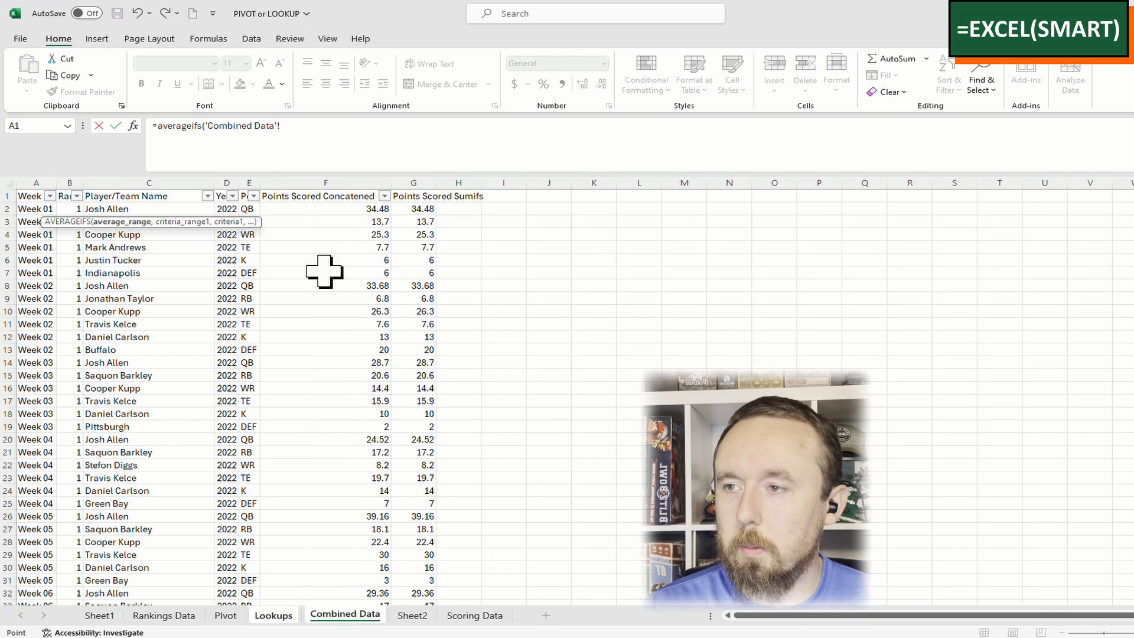
left_click(420, 182)
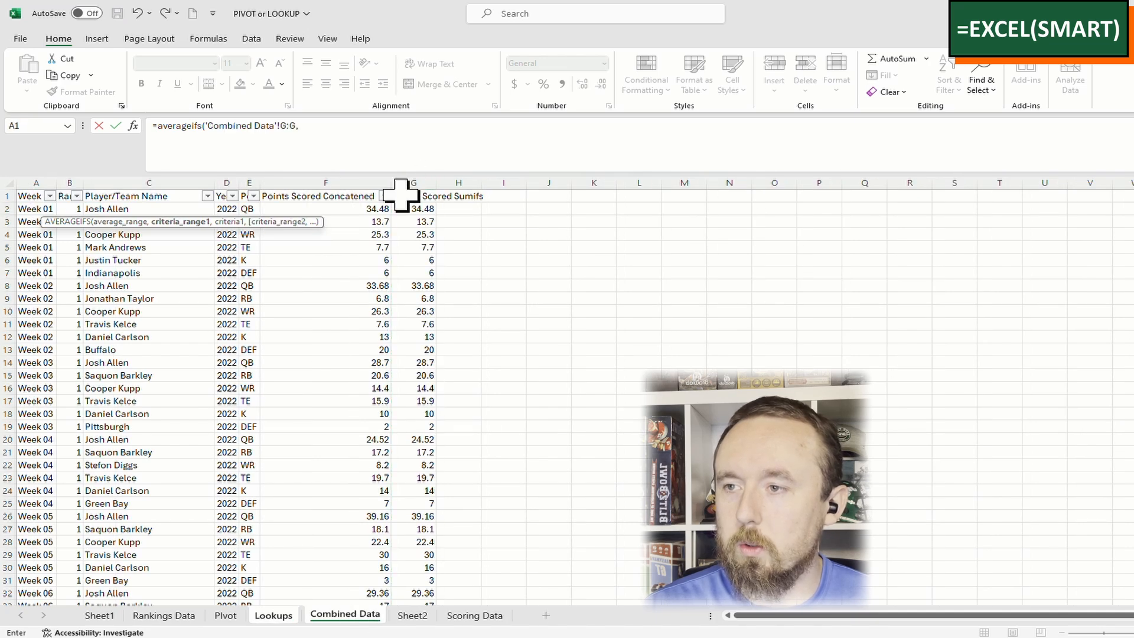
left_click(77, 176)
type(",")
left_click(284, 615)
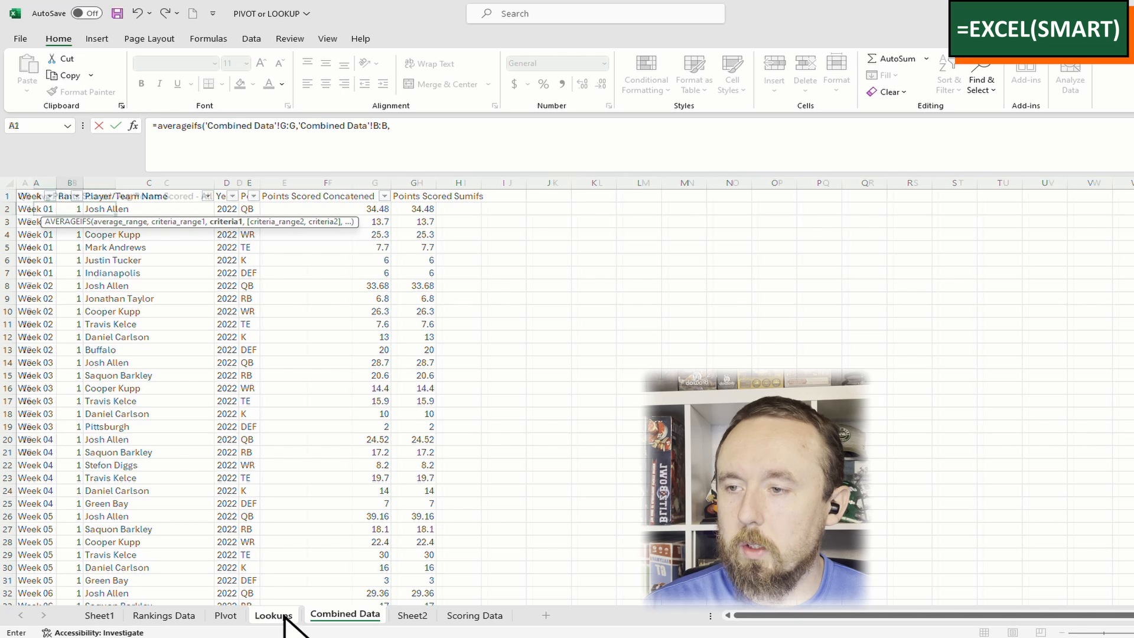
left_click(29, 208)
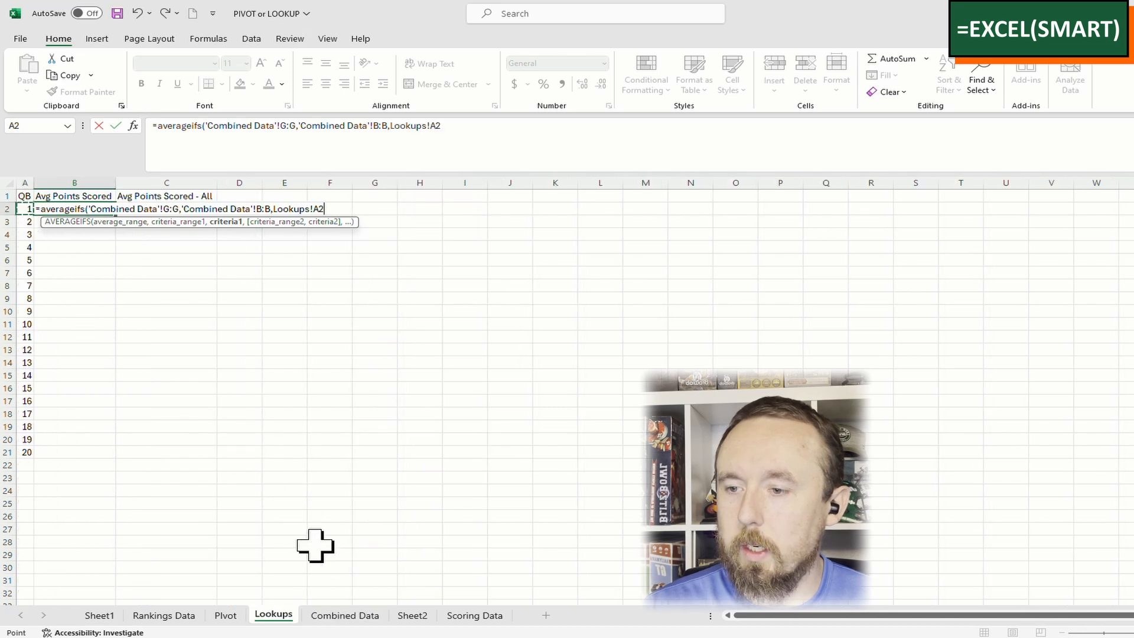
type(",")
Add the Combined Data column E criterion matched against the QB position in A1
left_click(342, 615)
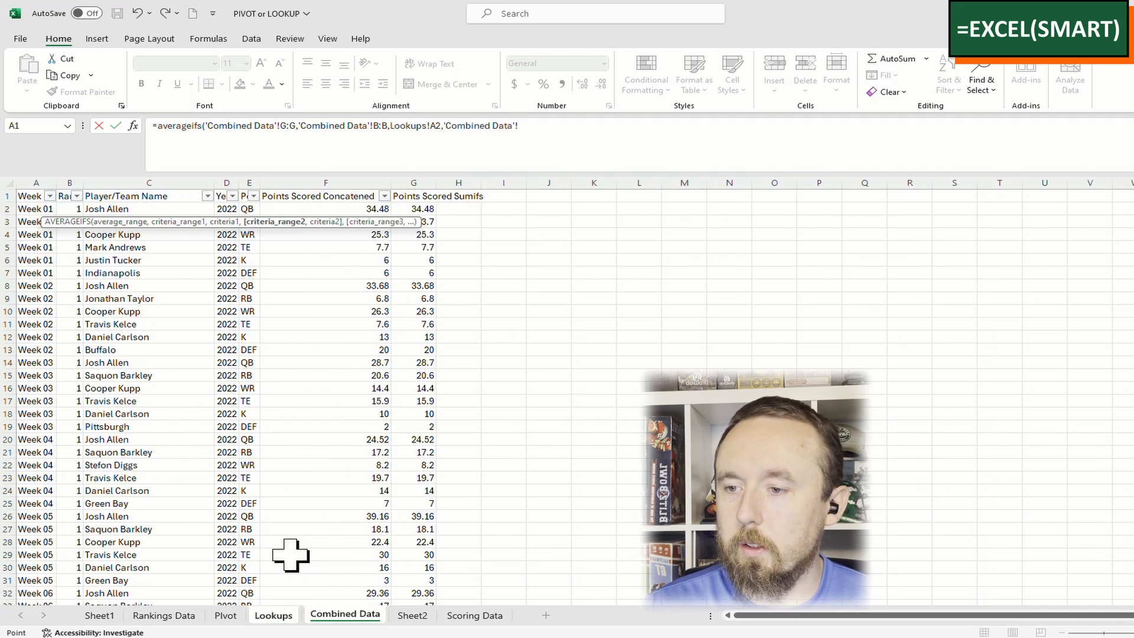
left_click(249, 183)
type(",")
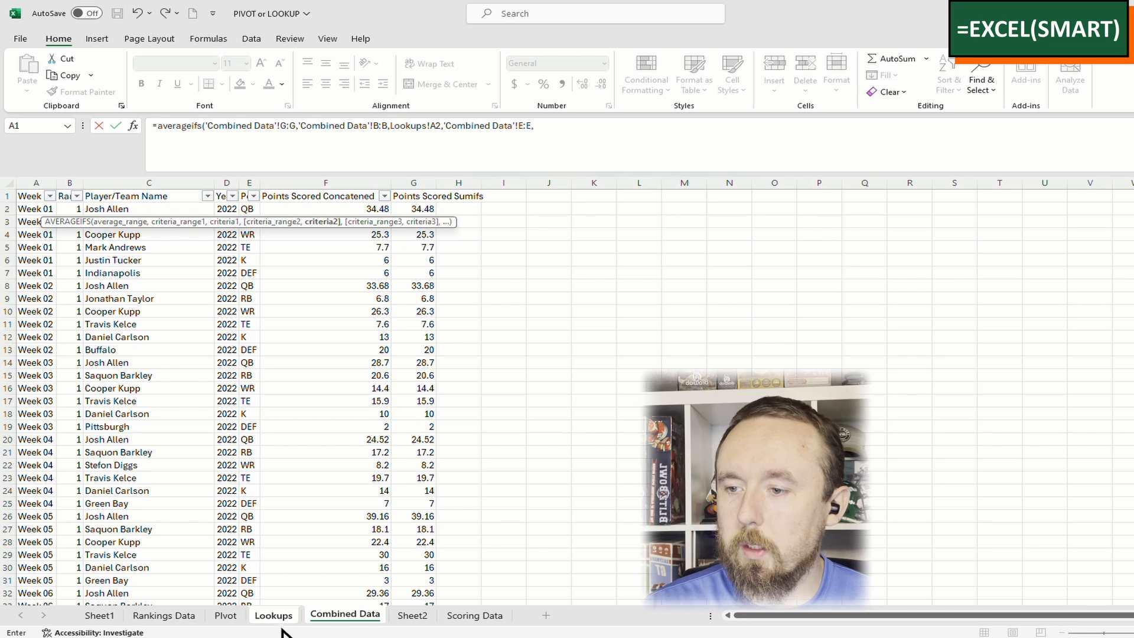
left_click(274, 615)
left_click(24, 196)
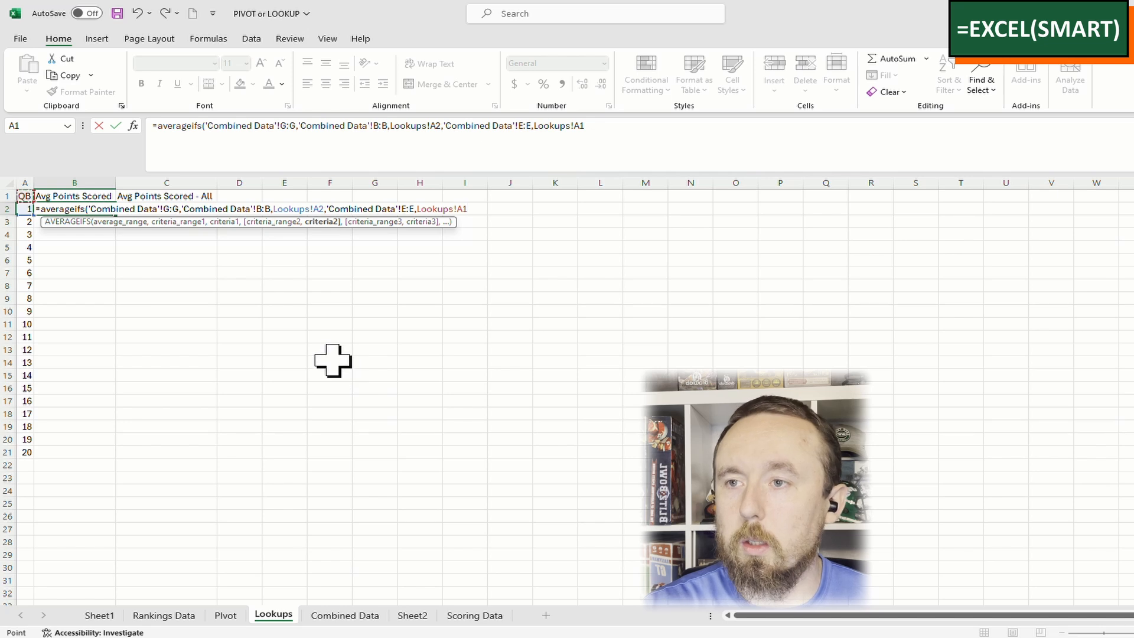
left_click(578, 131)
Make the A1, column G and column B references absolute in the B2 formula
key("F4")
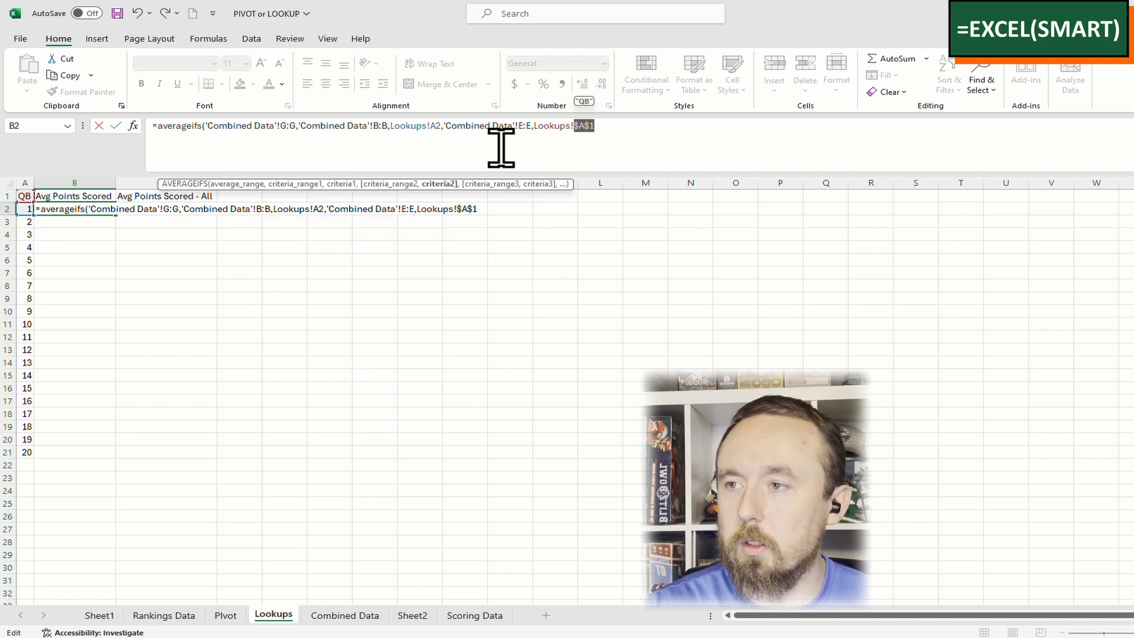
left_click(435, 126)
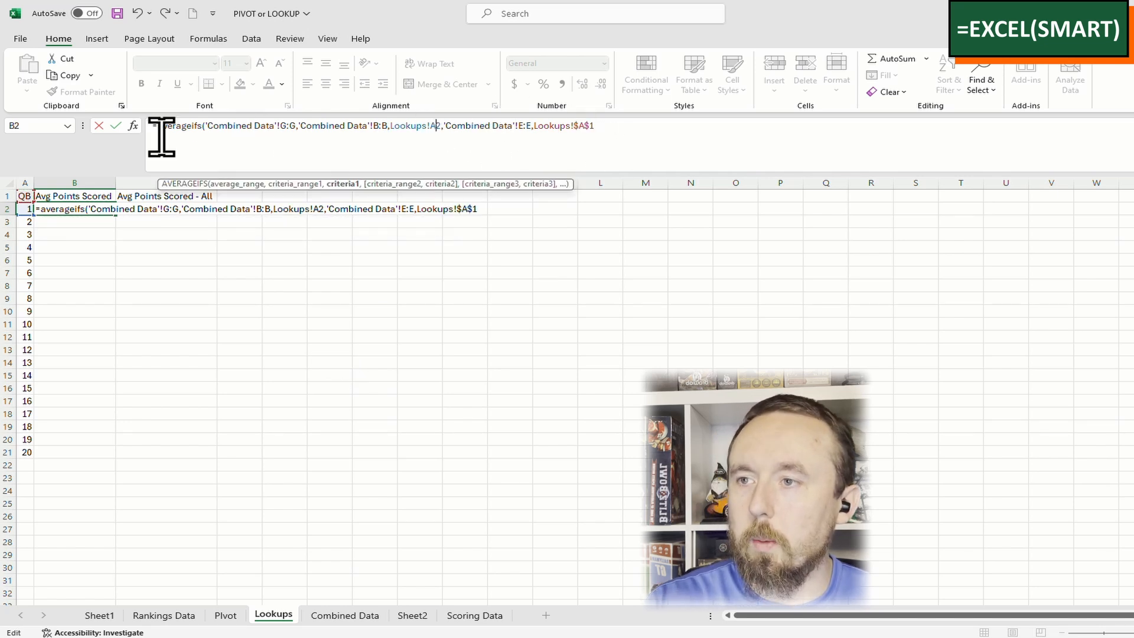
left_click(294, 126)
key("F4")
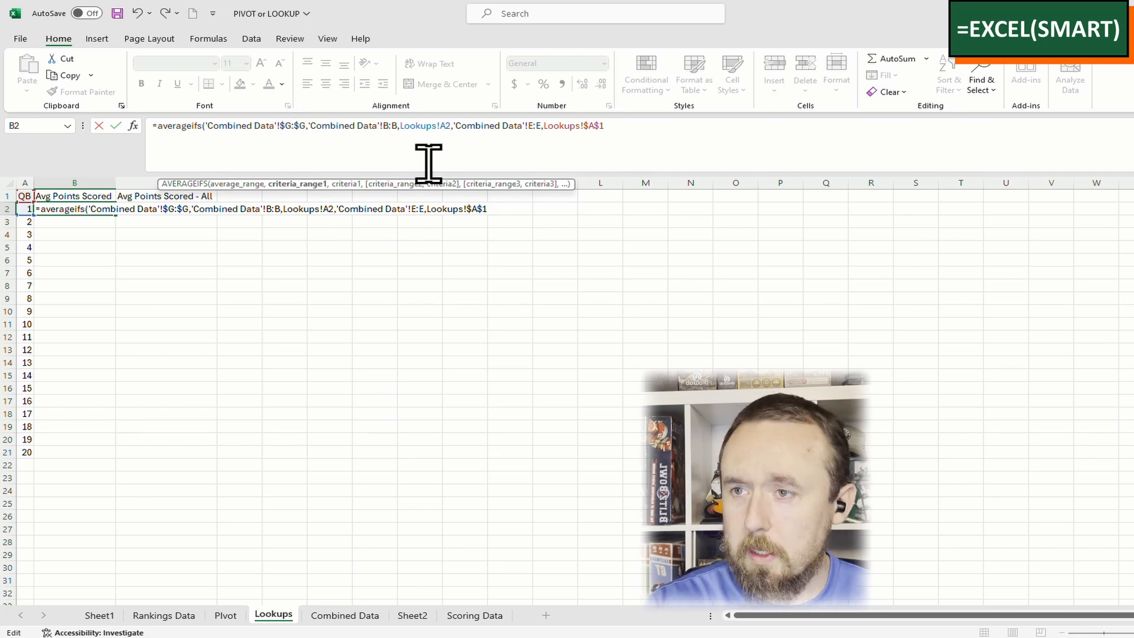
left_click(388, 126)
key("F4")
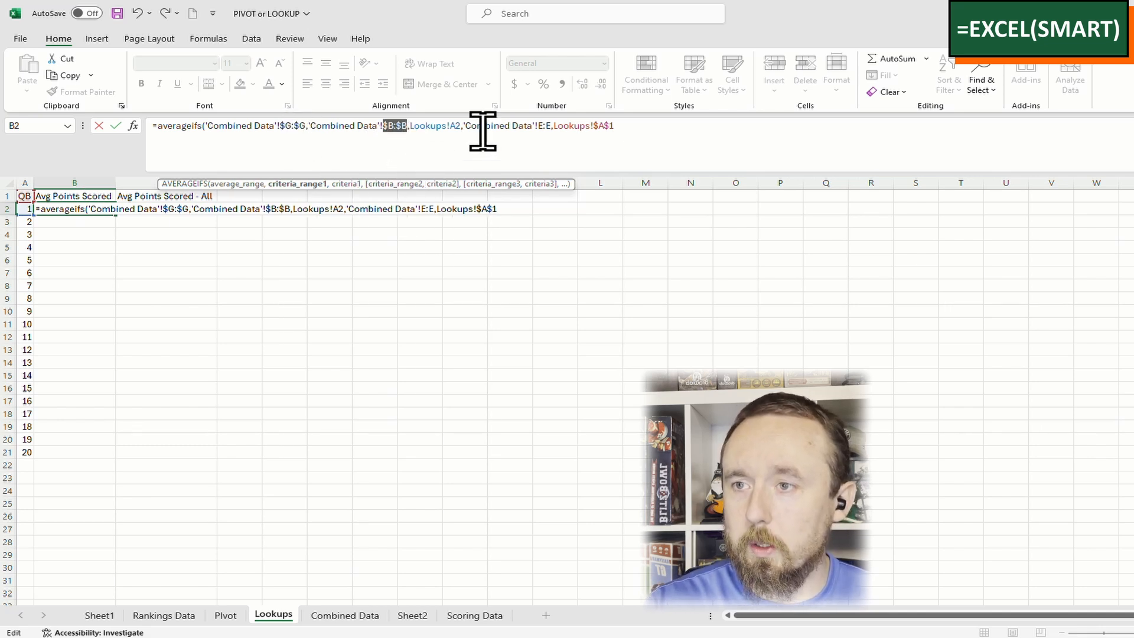
Lock the A2 column and the A1 position reference, committing B2 as 23.12352941
left_click(457, 126)
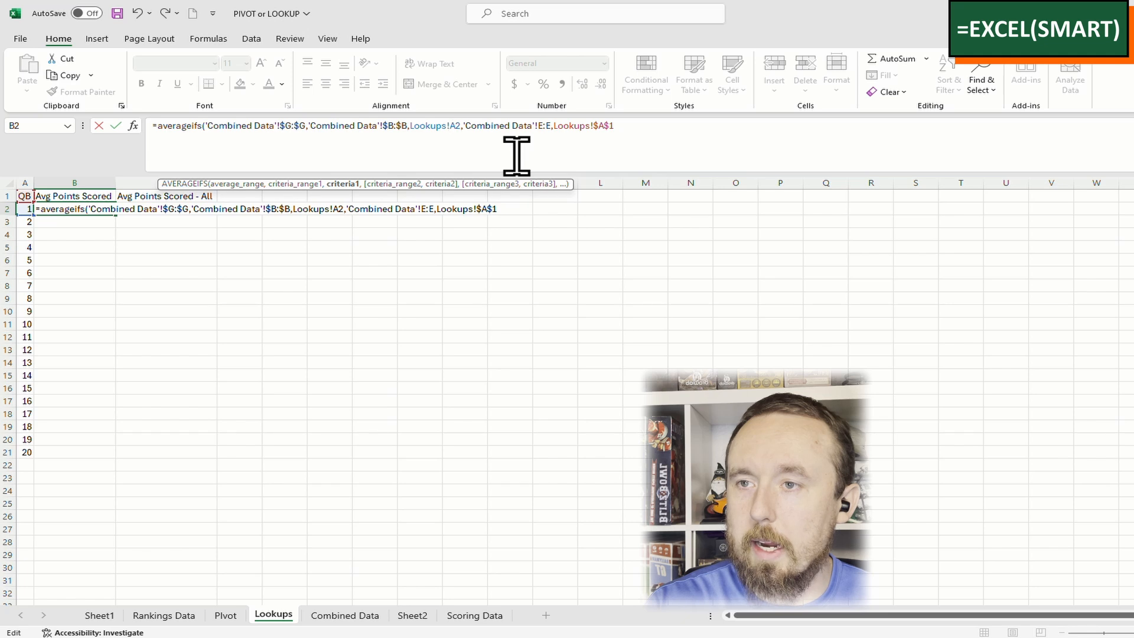
type("$")
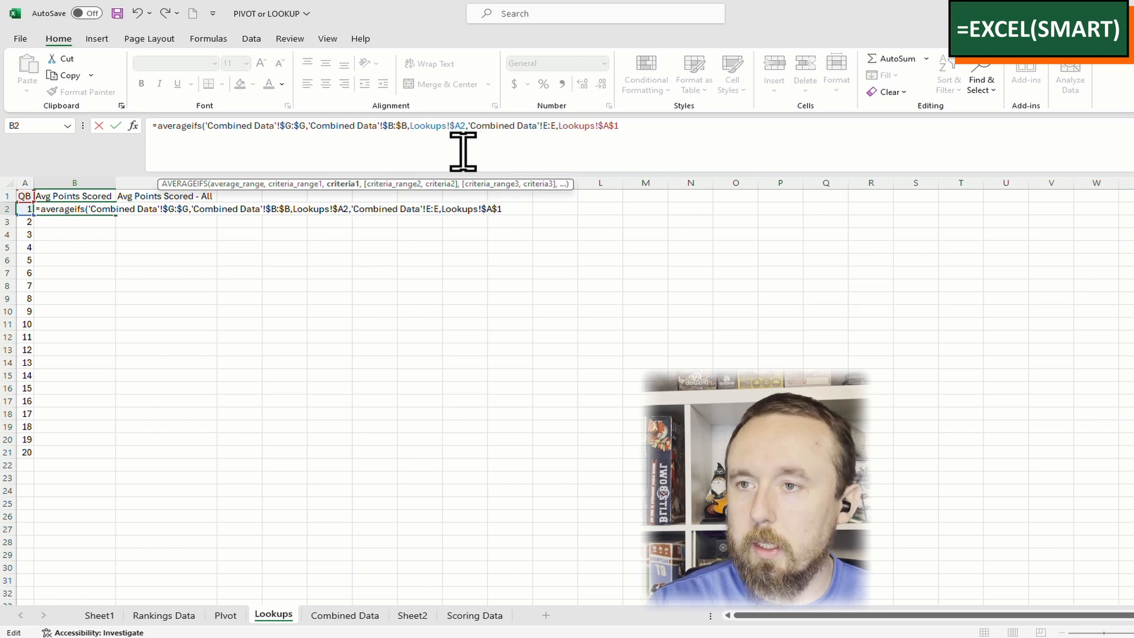
left_click(555, 125)
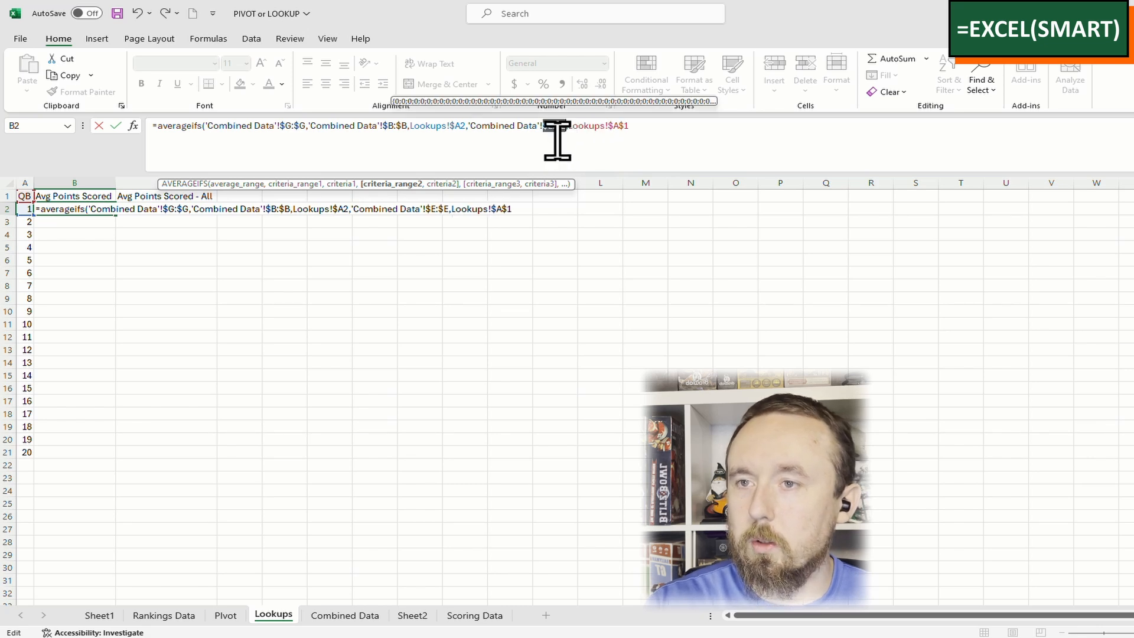
left_click(624, 127)
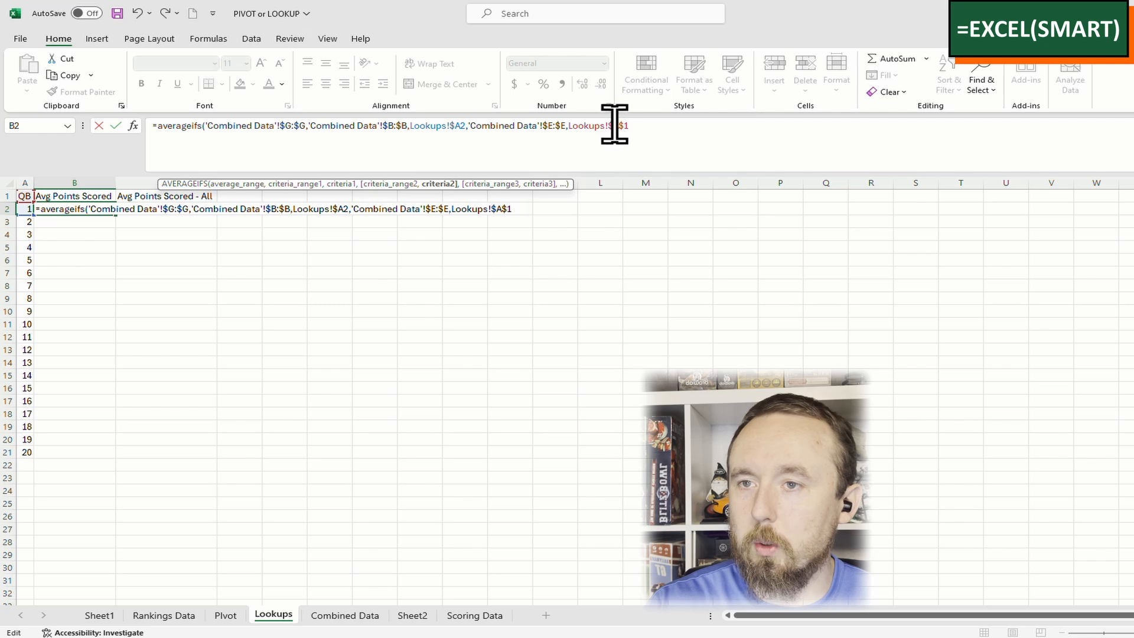
left_click(643, 131)
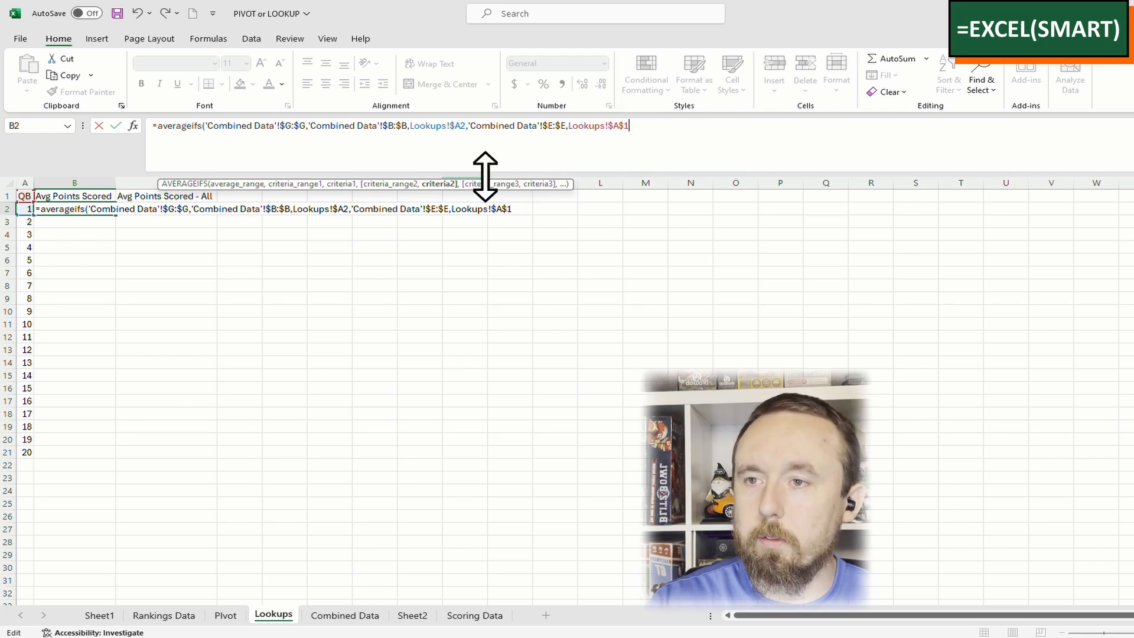
key("F4")
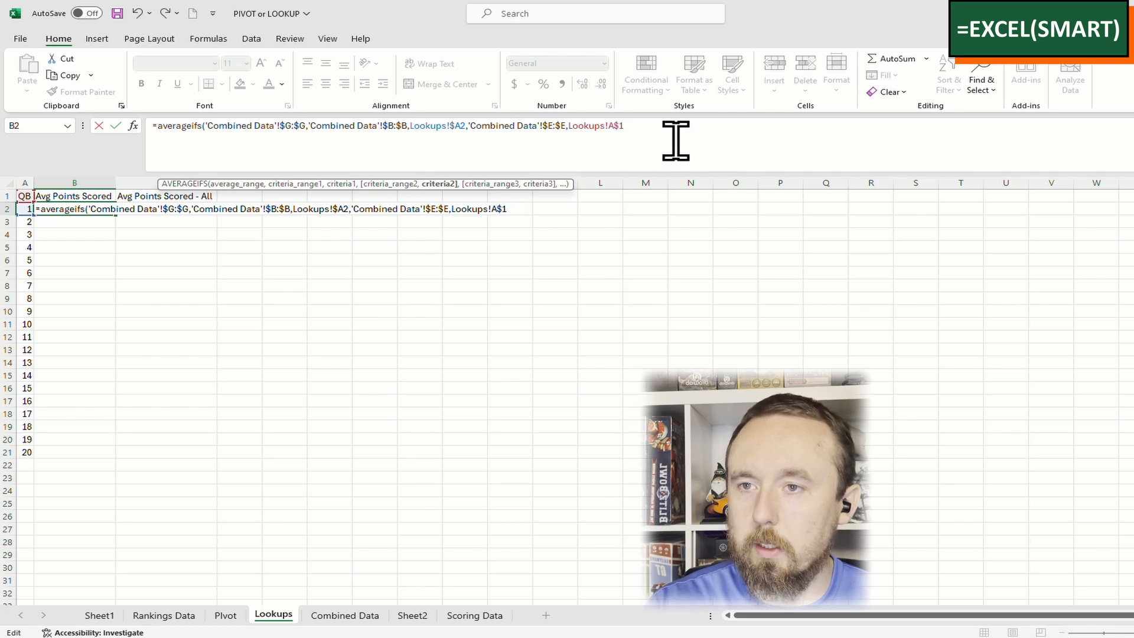
key("F4")
key("F4")
key("Return")
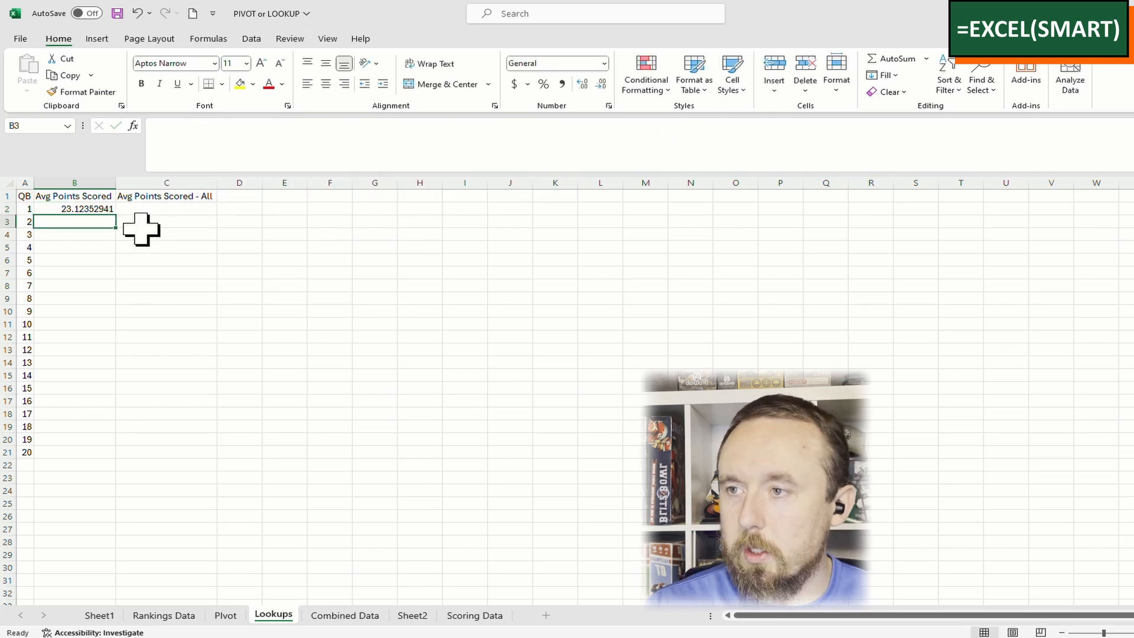
Format B2 as a two-decimal Number and copy it down to row 21
left_click(94, 211)
left_click(605, 63)
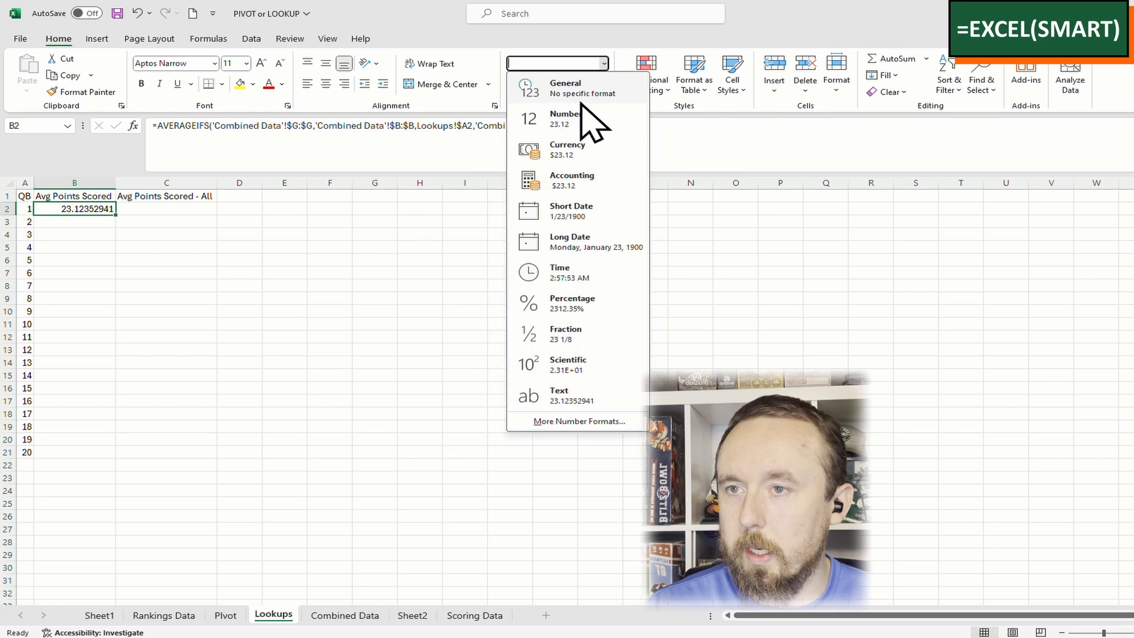
left_click(591, 120)
double_click(116, 215)
left_click(92, 211)
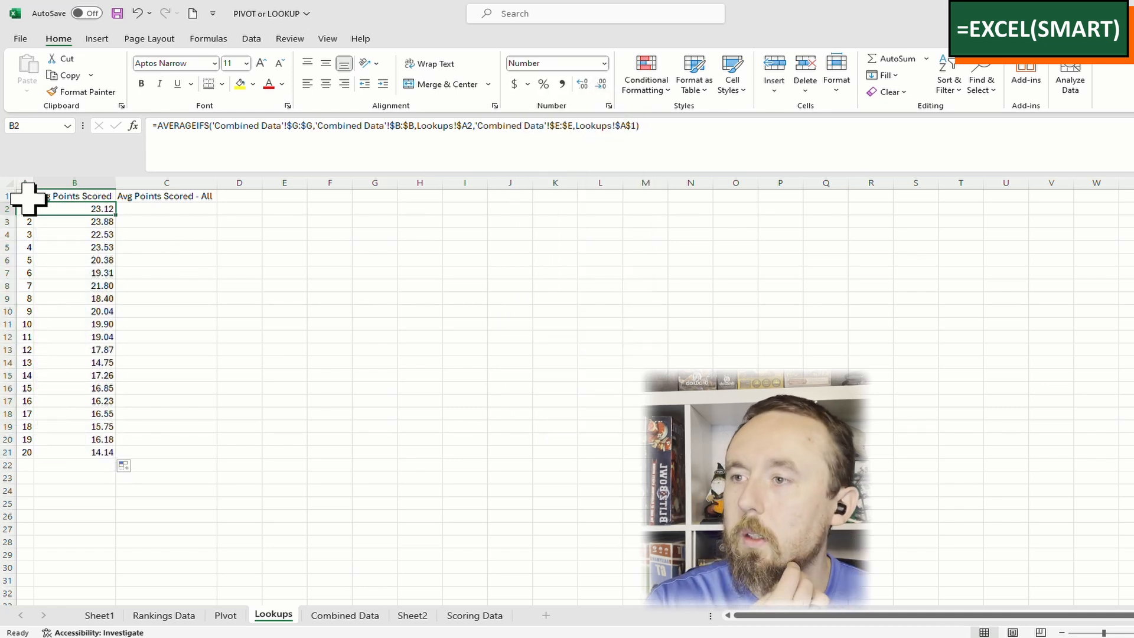
Copy the formula to C2 without the position criterion and fill it down to C21
left_click(154, 211)
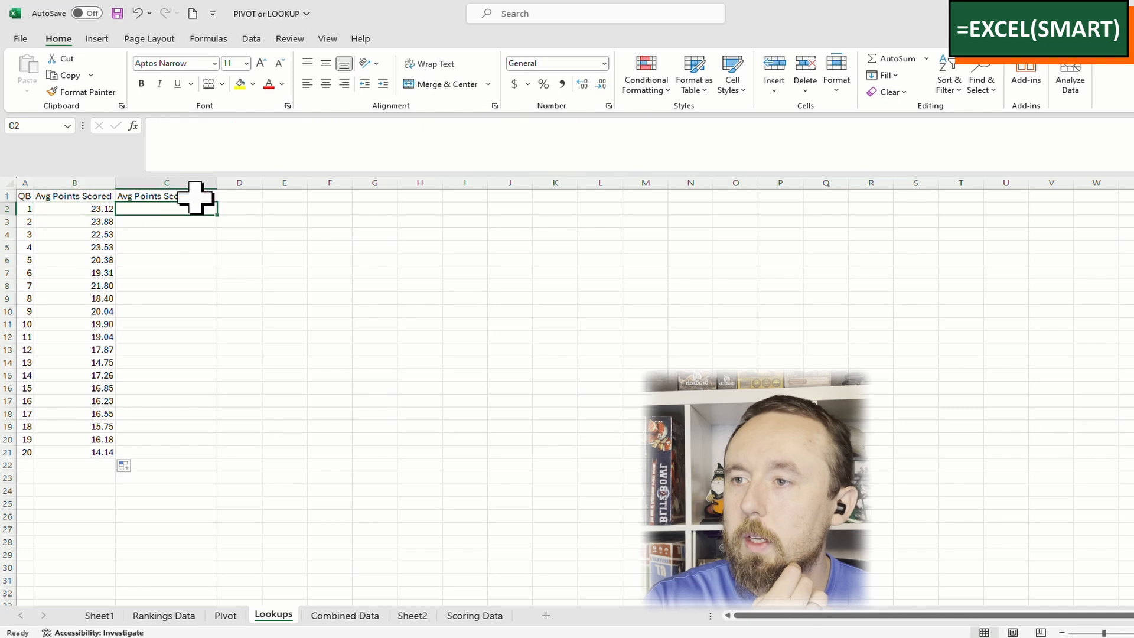
left_click(89, 212)
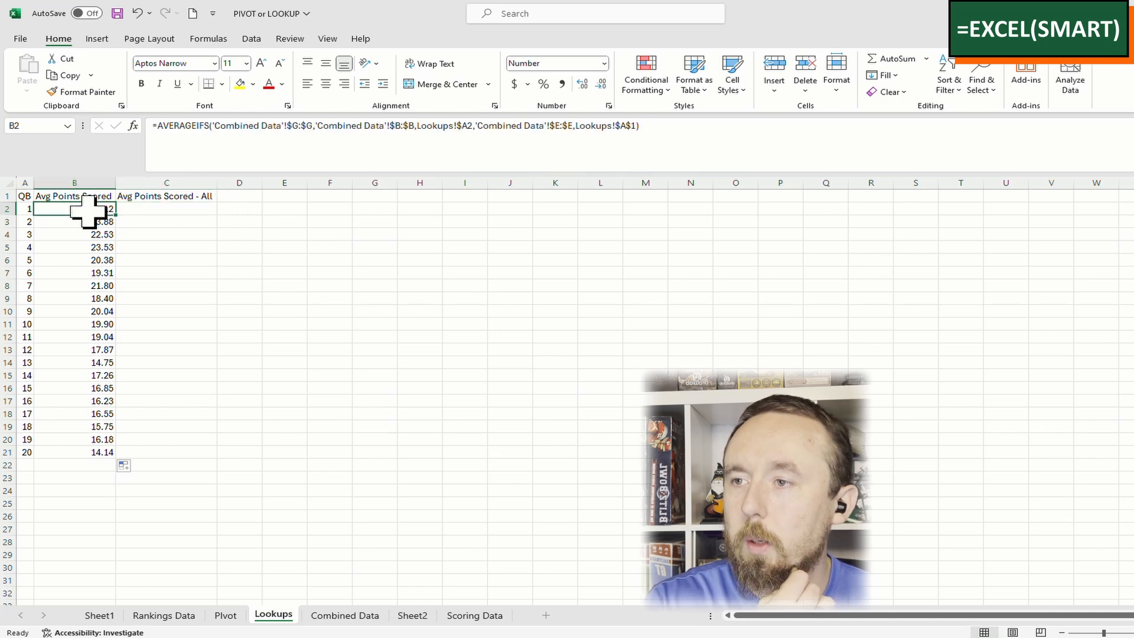
left_click_drag(117, 215, 223, 220)
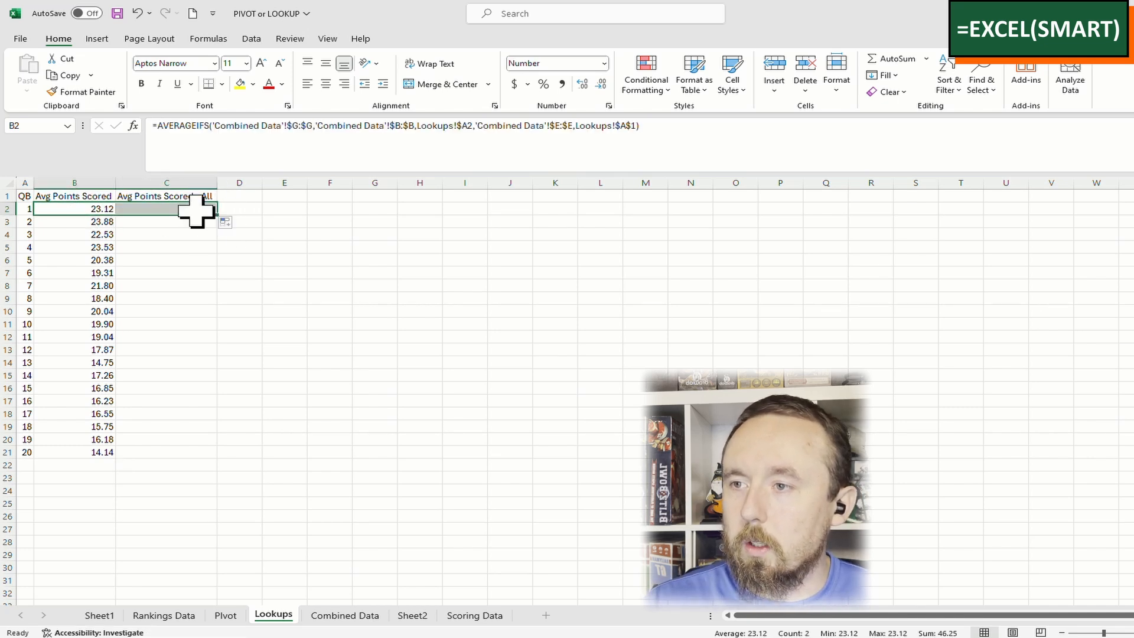
left_click(576, 126)
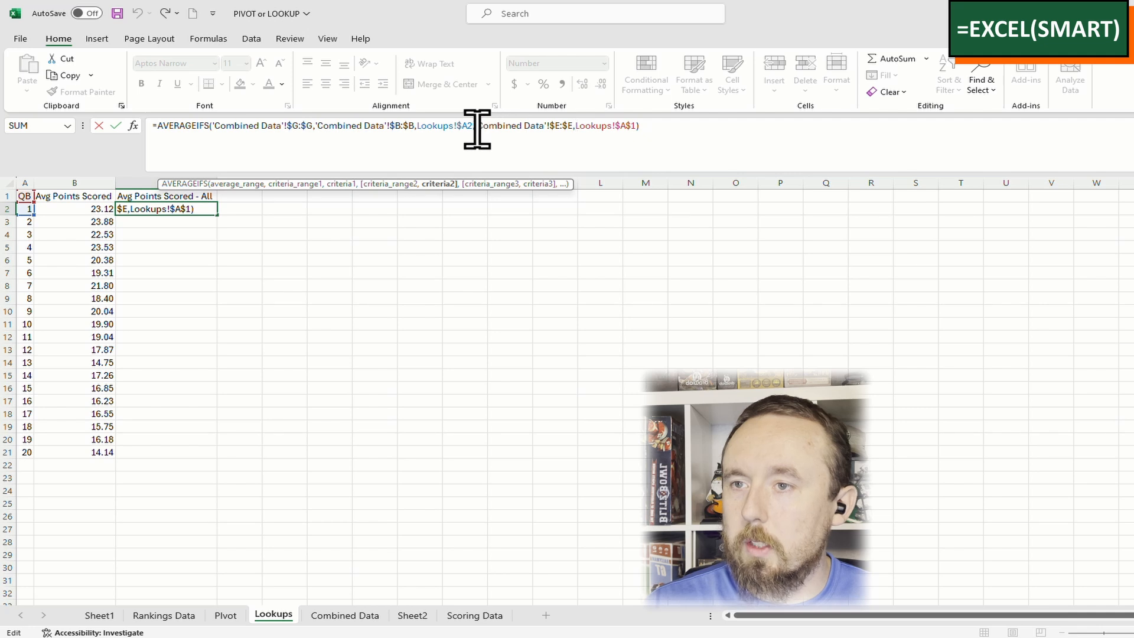
left_click_drag(477, 128, 636, 130)
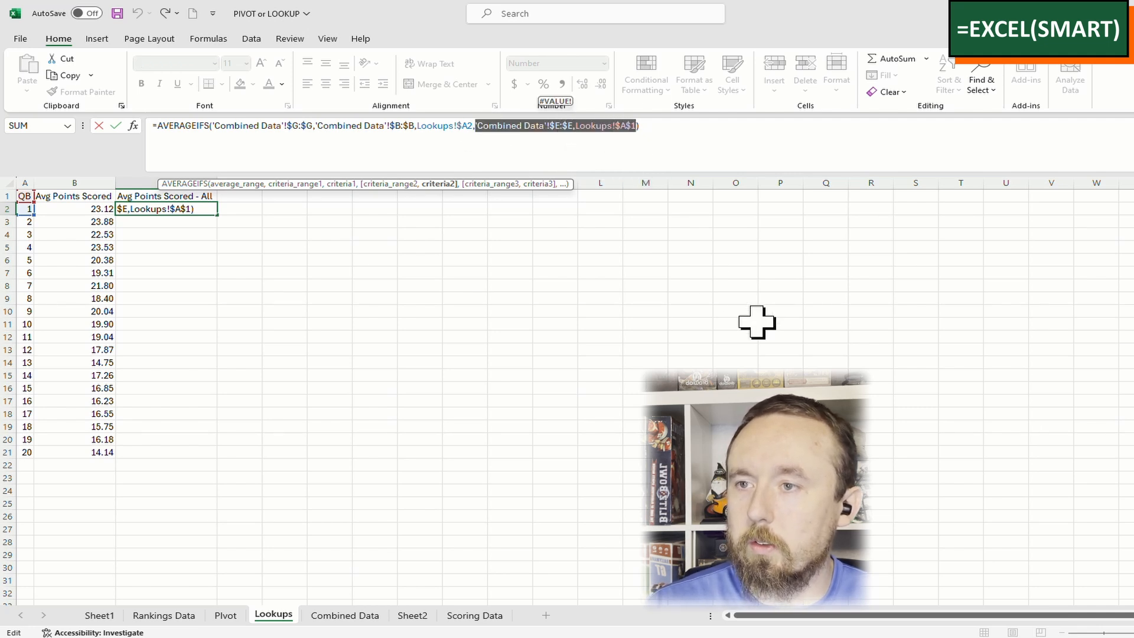
key("BackSpace")
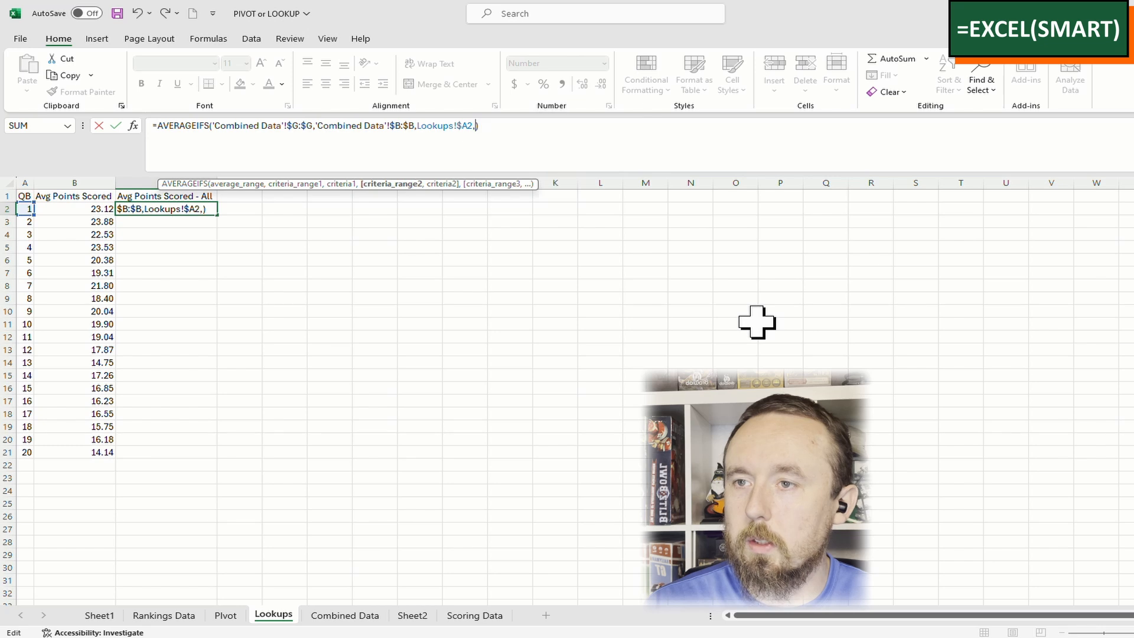
key("Return")
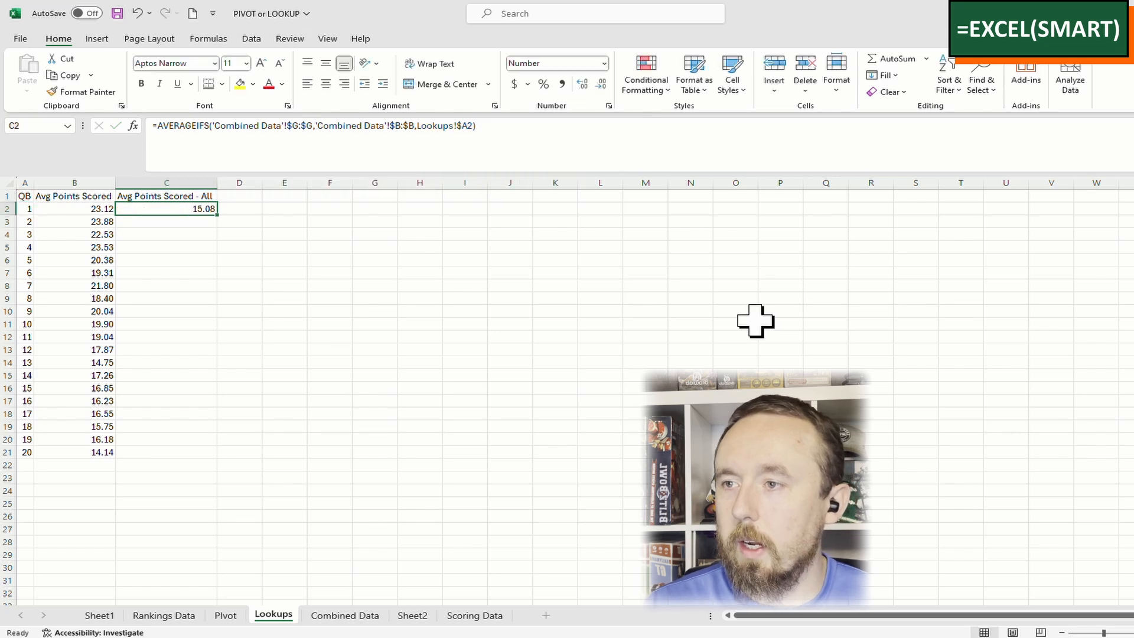
left_click_drag(223, 216, 199, 452)
Spot-check the copied formulas in B8 and C4
left_click(97, 286)
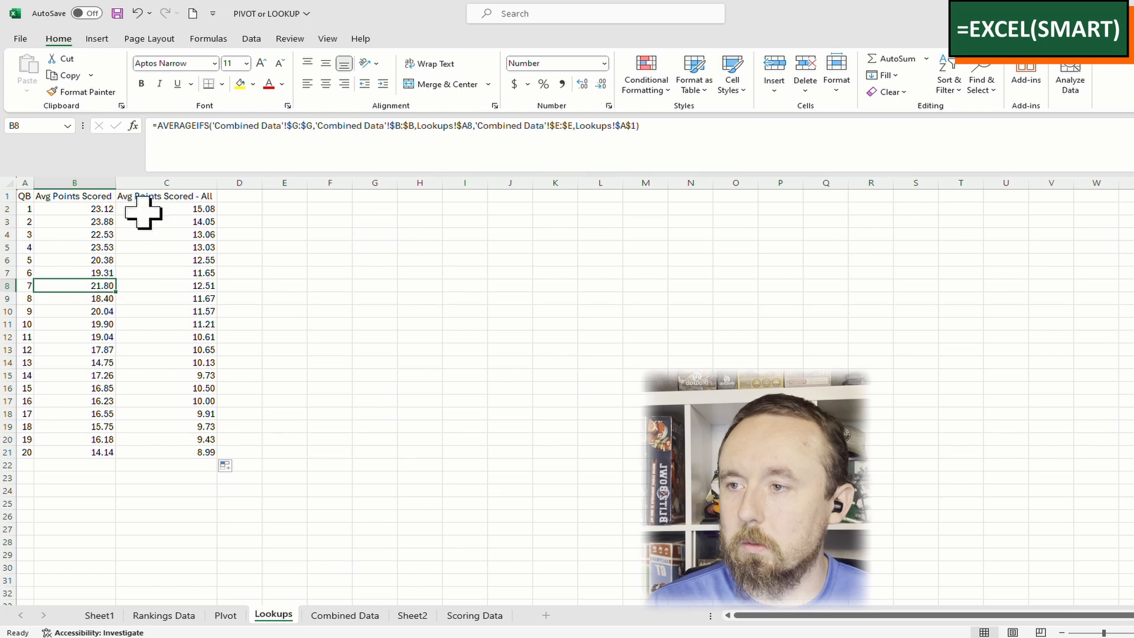
left_click(141, 237)
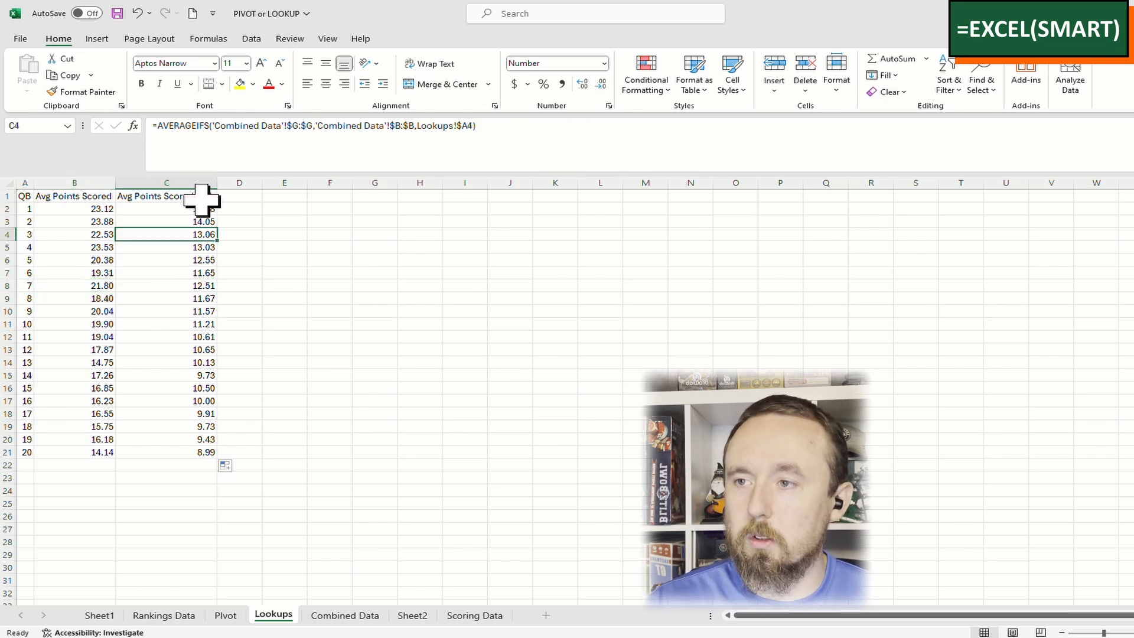
left_click(103, 260)
Insert a 2-D line chart of the rank averages and delete its QB series
left_click(96, 39)
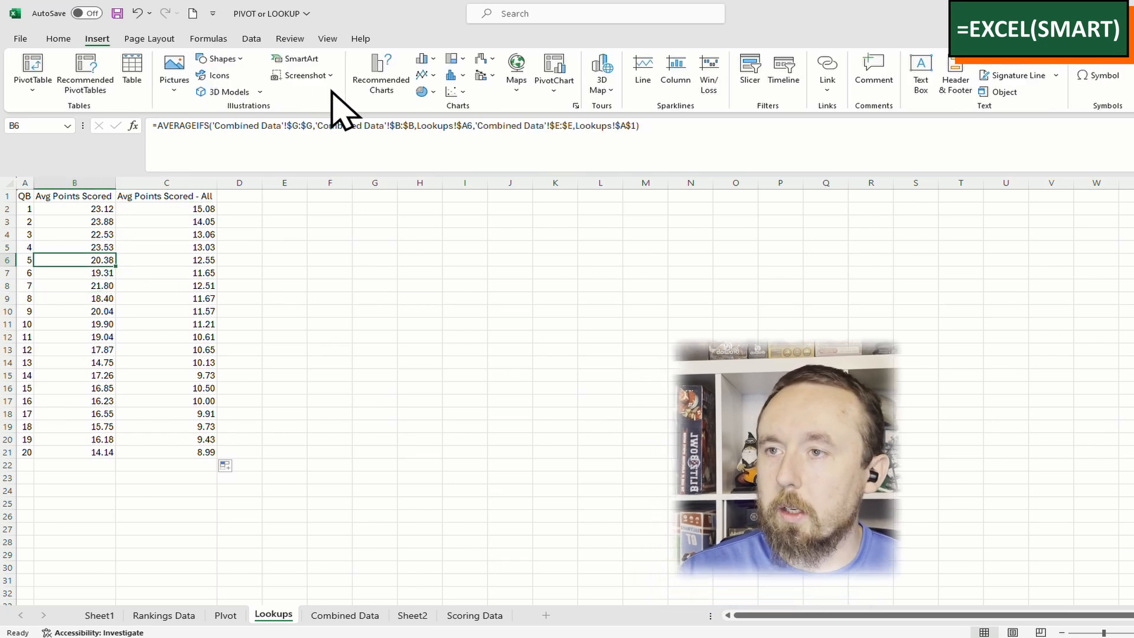
left_click(423, 75)
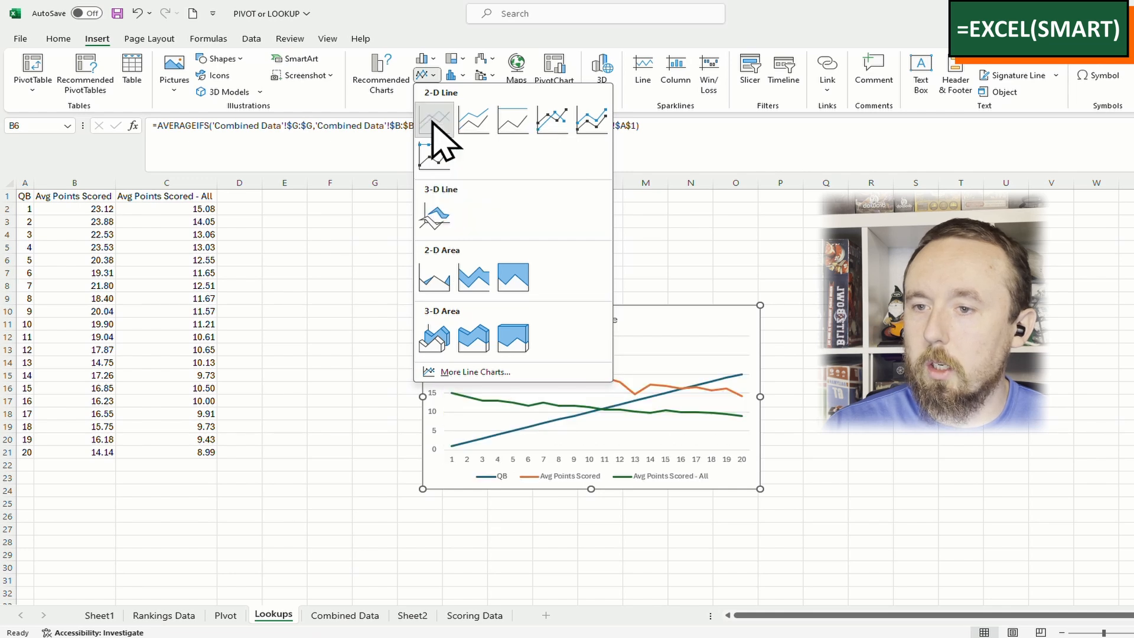
left_click(436, 120)
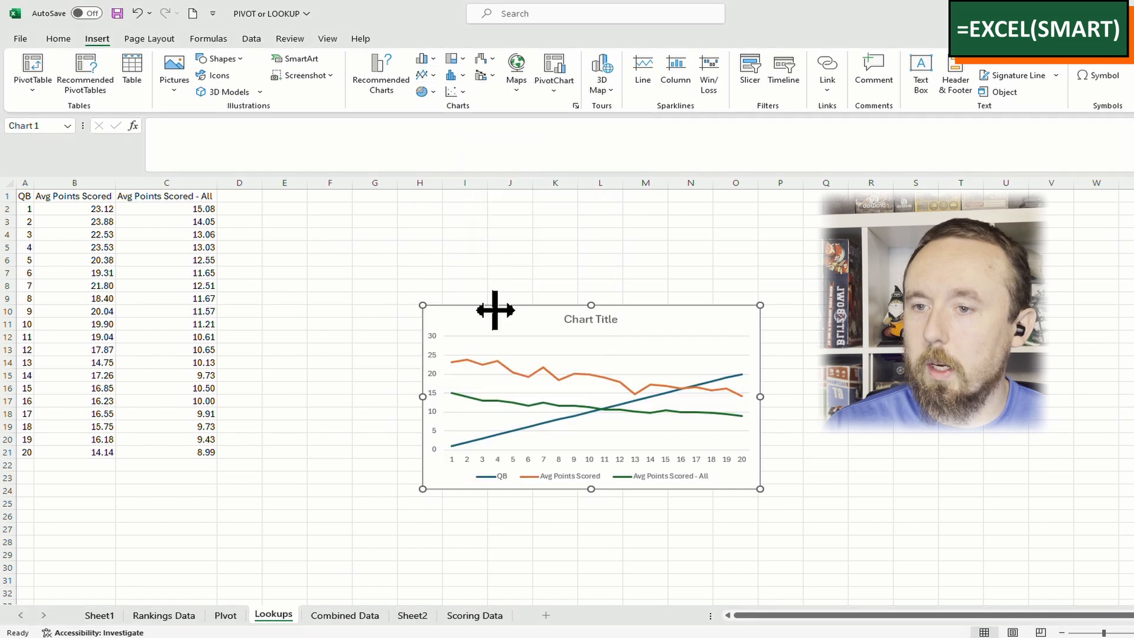
left_click(525, 430)
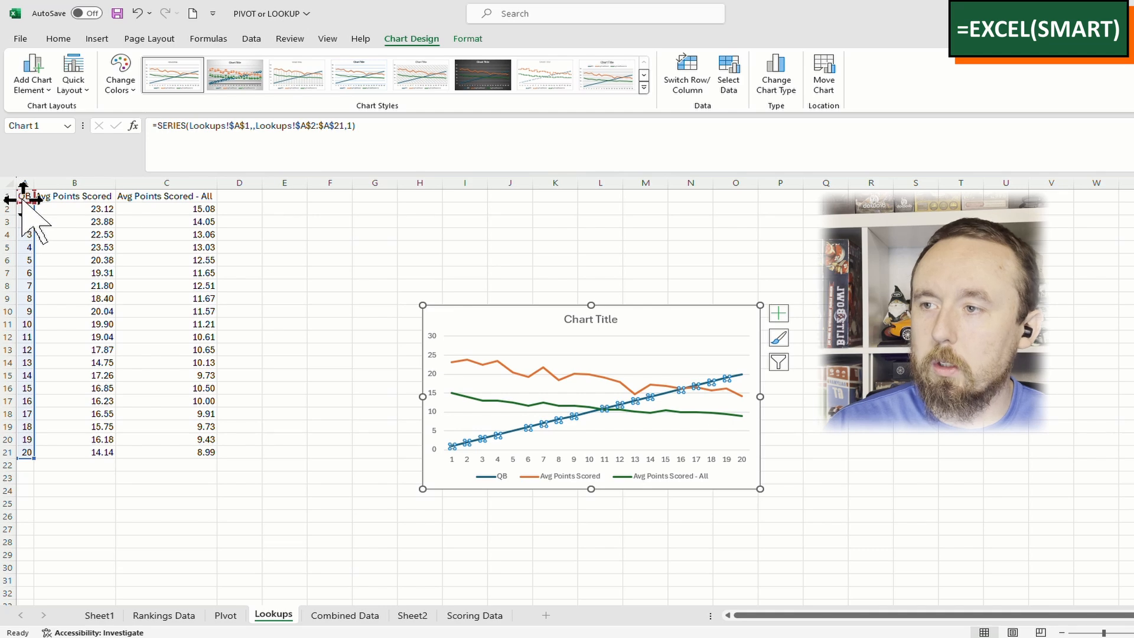
key("Delete")
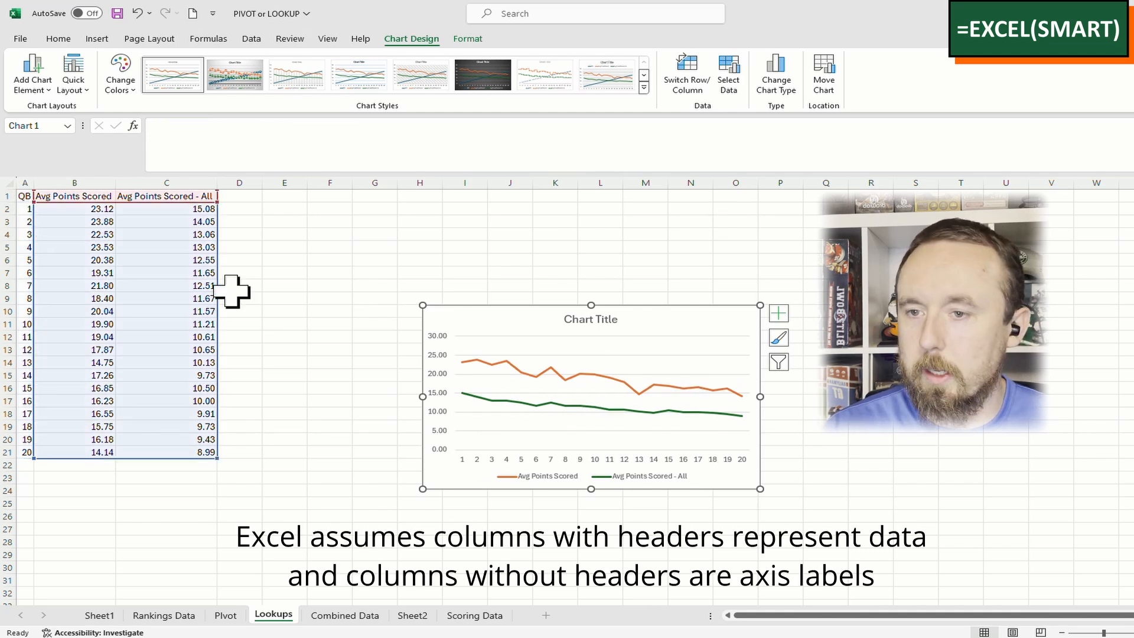
Enter RB as the chosen position in A1 so the averages recalculate
key("Escape")
type("R")
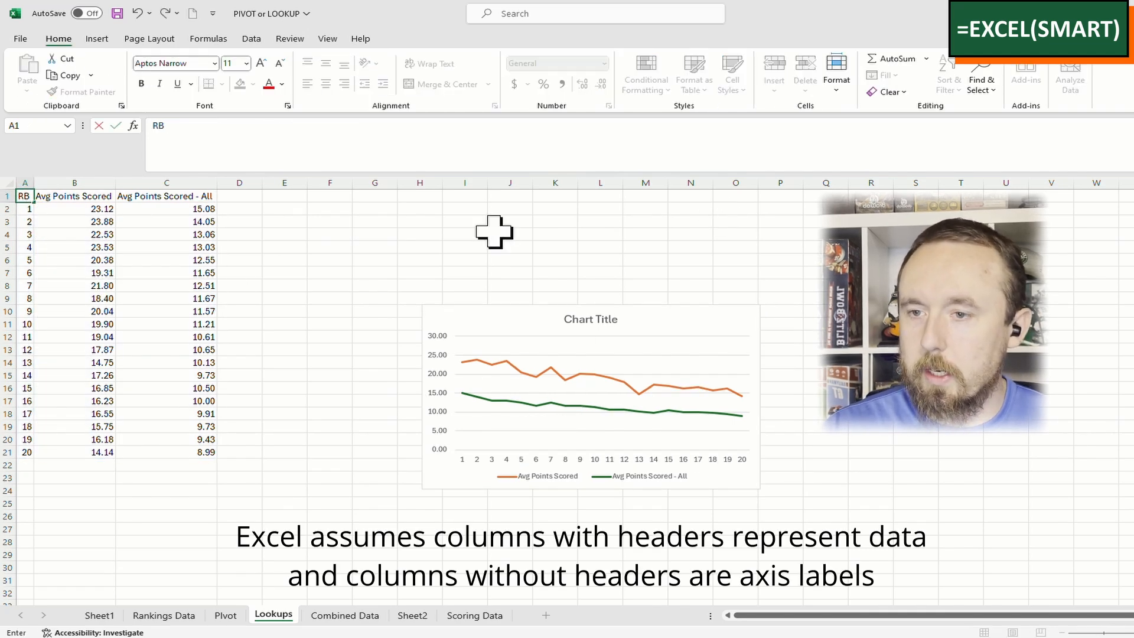
key("ctrl+Return")
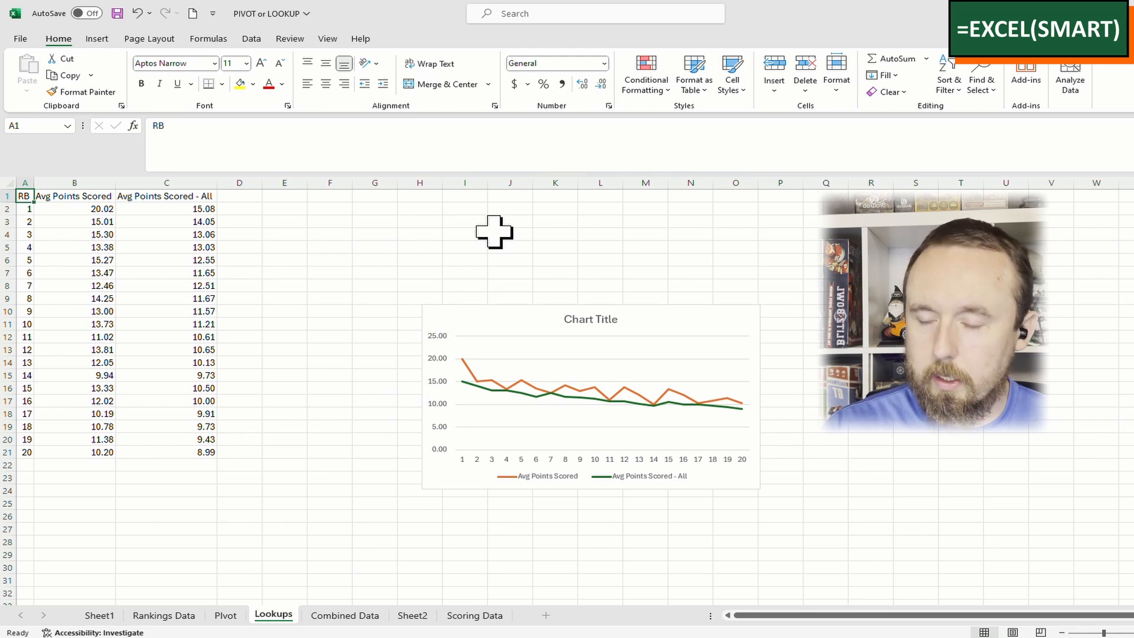
Switch A1 to WR and check column B's recalculated averages, 17.06 at rank 1
type("WR")
key("ctrl+Return")
scroll(494, 233, "down", 1)
scroll(225, 287, "up", 1)
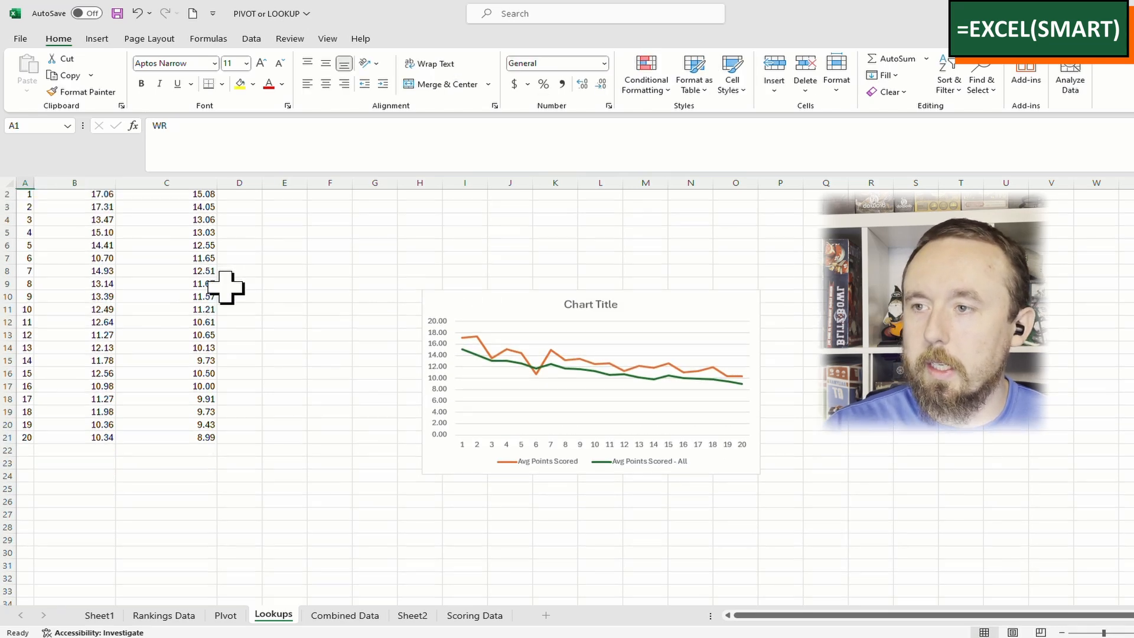
scroll(226, 288, "up", 1)
left_click(89, 223)
left_click(76, 349)
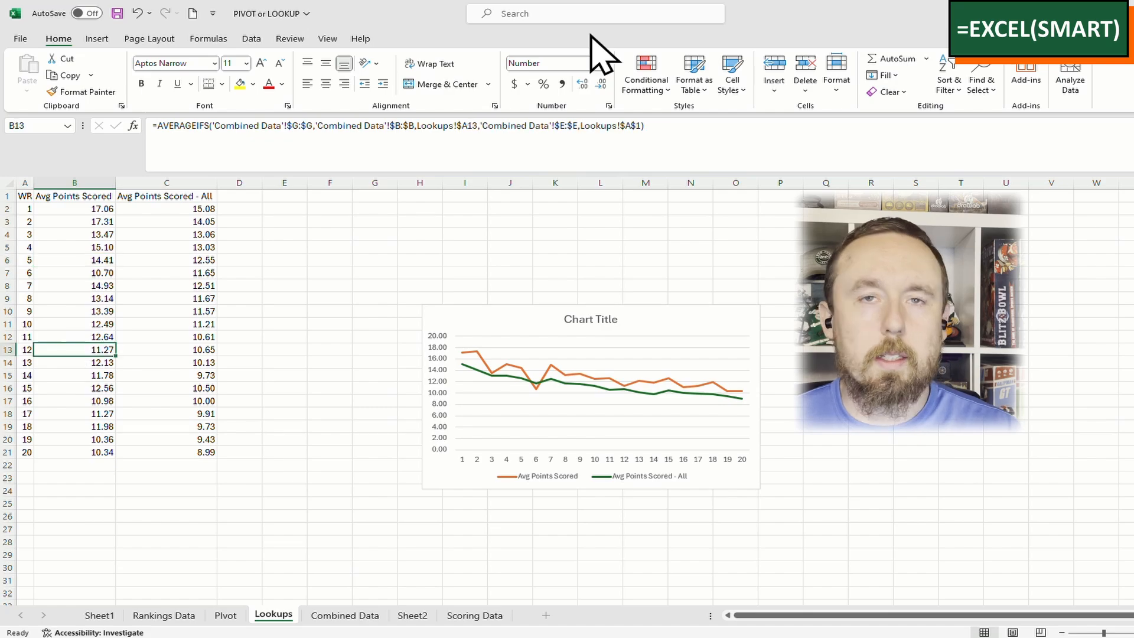